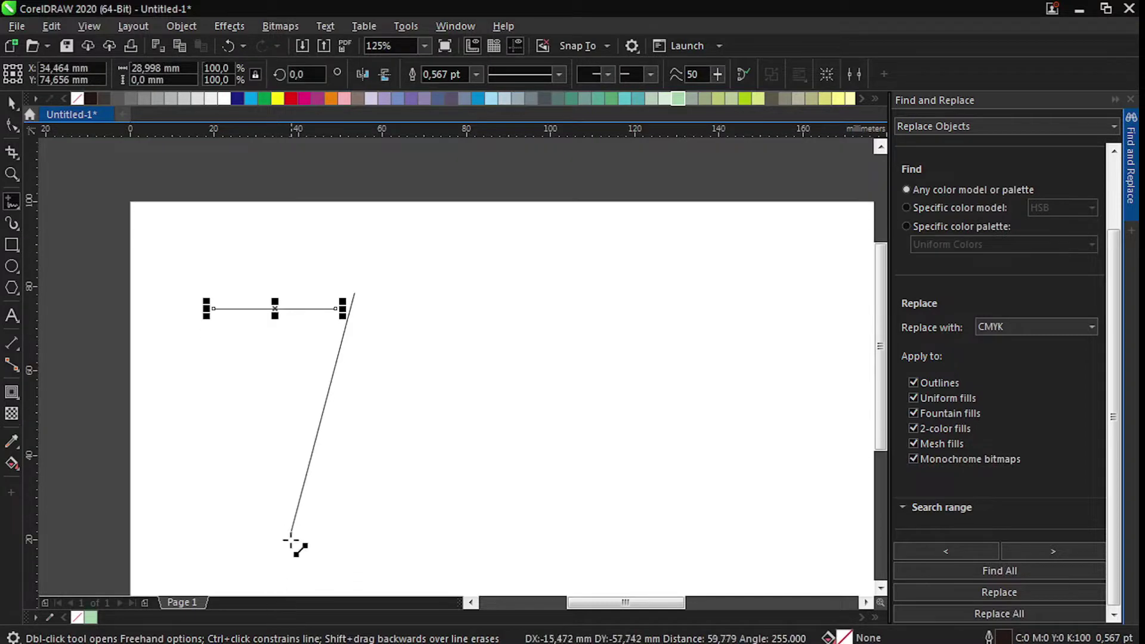
Step: Draw the 7's slanted stroke as a line about 60 mm long at 255 degrees and set both lines' outline width to 24 pt
ctrl+click(287, 535)
key(space)
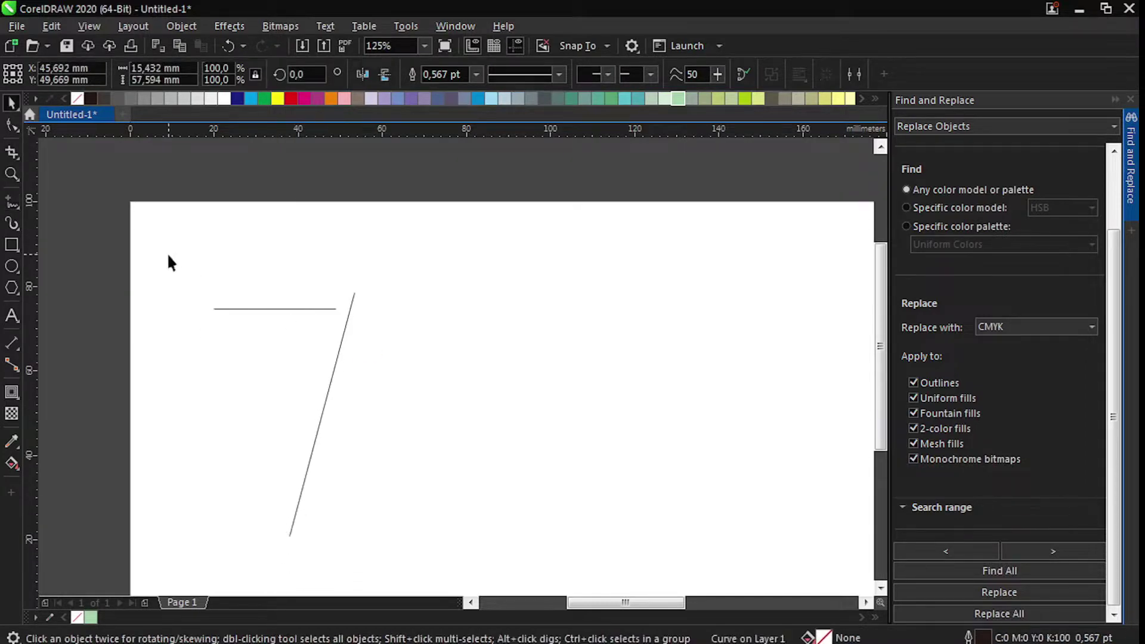
drag(169, 261, 393, 560)
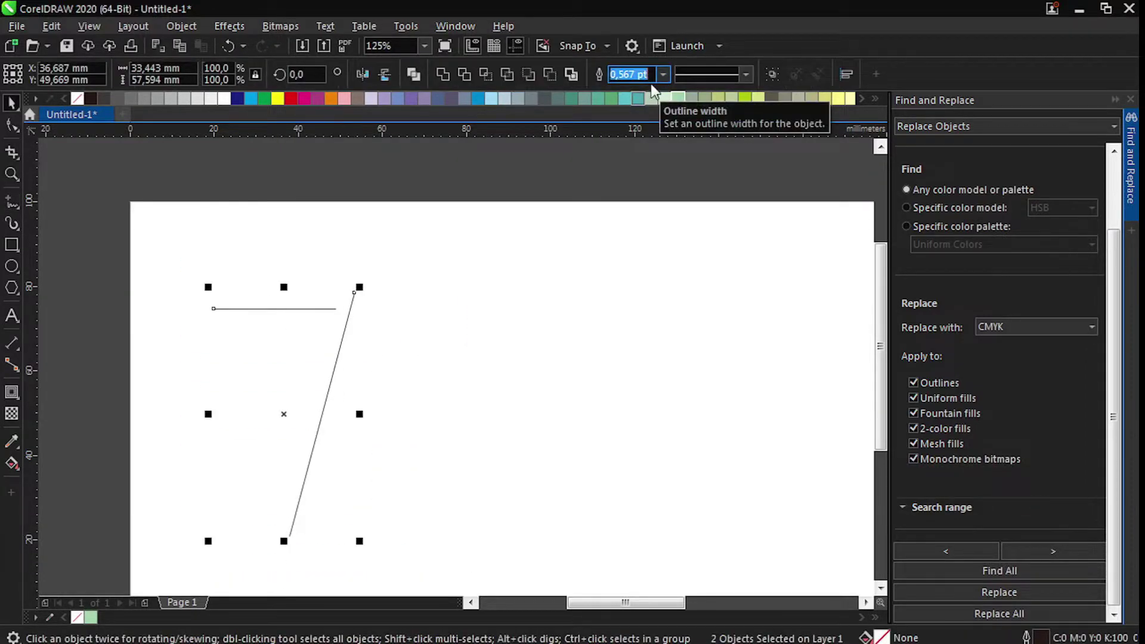
text(24)
key(Return)
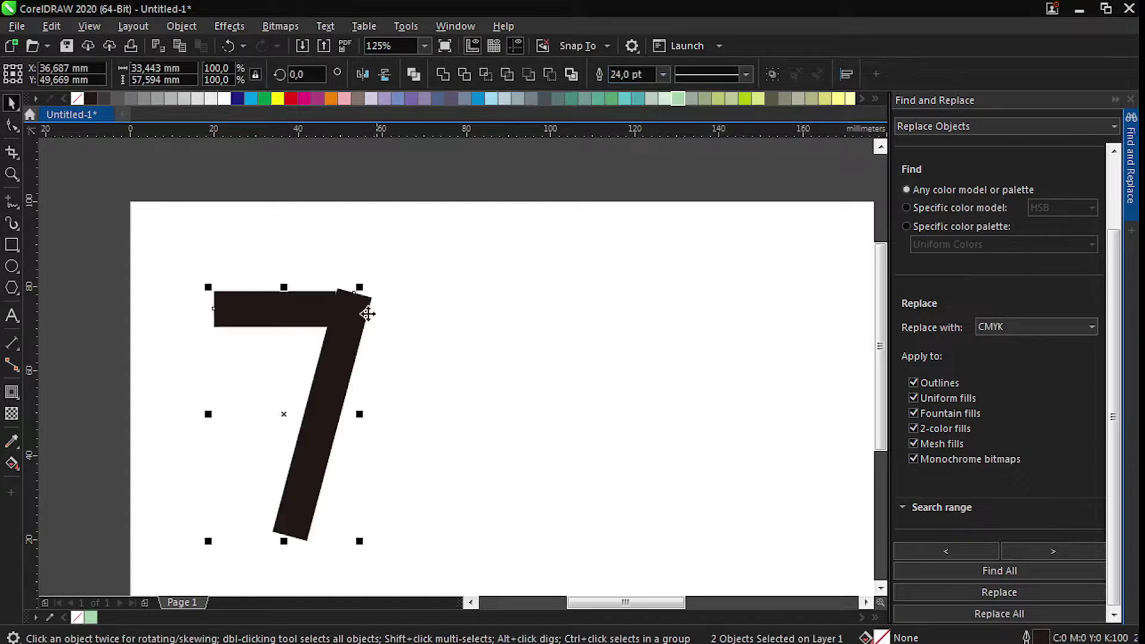
Step: Move the slanted stroke about 7 mm right, clear of the horizontal one, and convert both outlines to objects
click(315, 304)
mouse_move(346, 357)
mouse_down()
mouse_move(374, 360)
mouse_move(363, 371)
mouse_up()
key(ctrl+z)
click(321, 312)
shift+click(374, 356)
key(ctrl+shift+q)
Step: Remove the fill from both bars and give them a thin black outline
click(444, 298)
drag(170, 244, 476, 571)
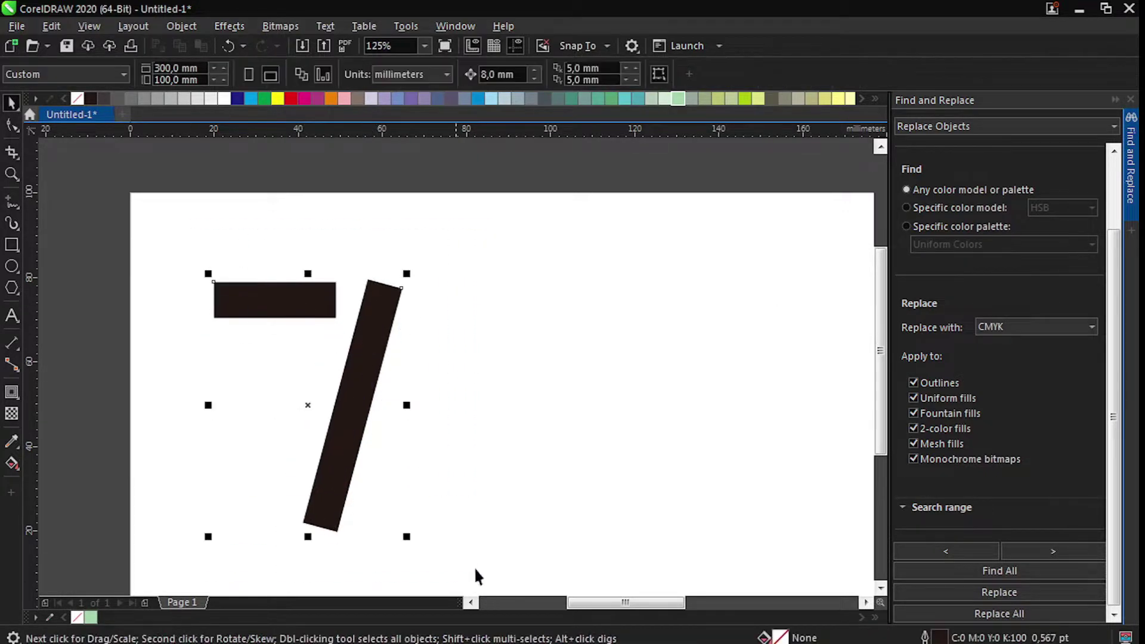
click(77, 98)
right_click(90, 99)
click(206, 206)
scroll(359, 332, up, 1)
click(363, 303)
scroll(381, 293, down, 1)
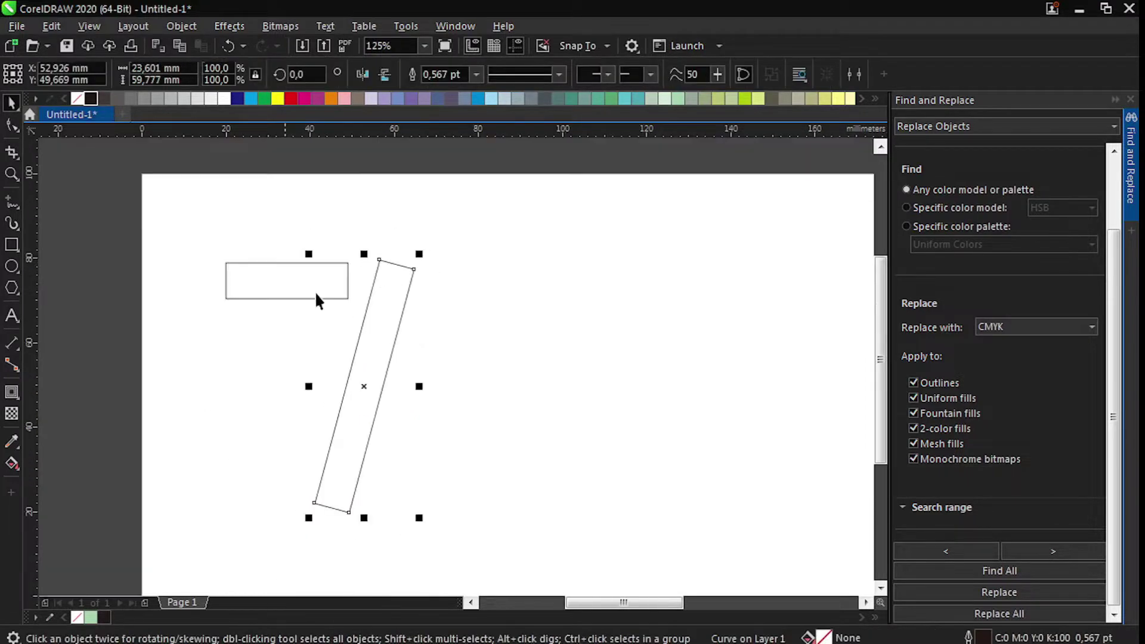
Step: Draw a diagonal cutting line about 17 mm long across the horizontal bar's left end, extending past its upper and lower edges
scroll(250, 275, up, 1)
click(12, 202)
click(199, 250)
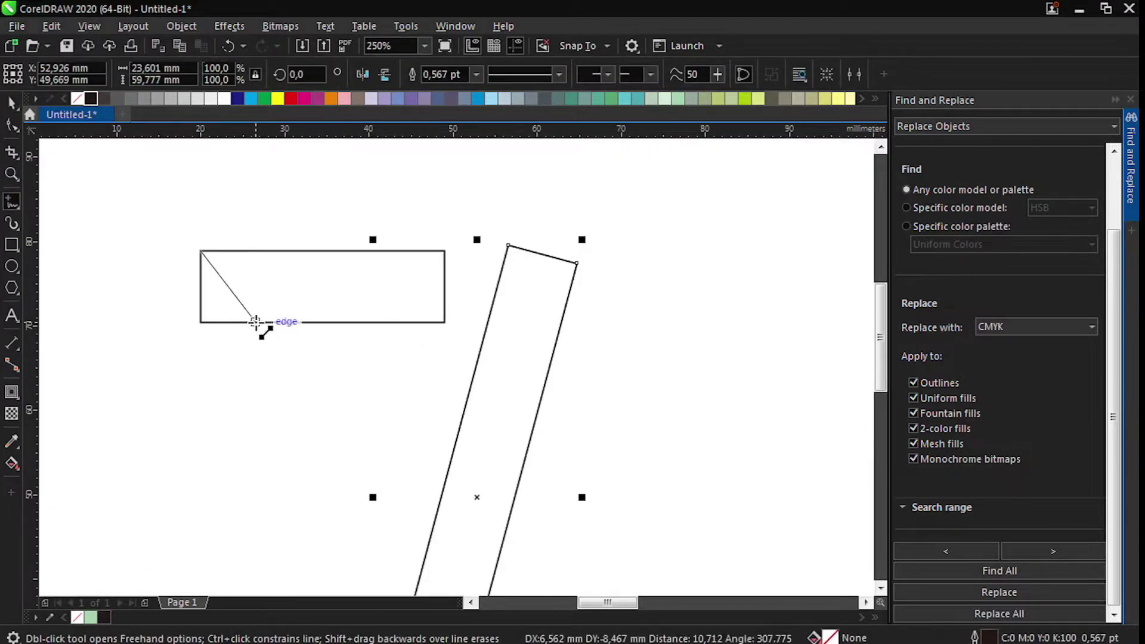
ctrl+click(279, 370)
key(space)
scroll(222, 301, up, 1)
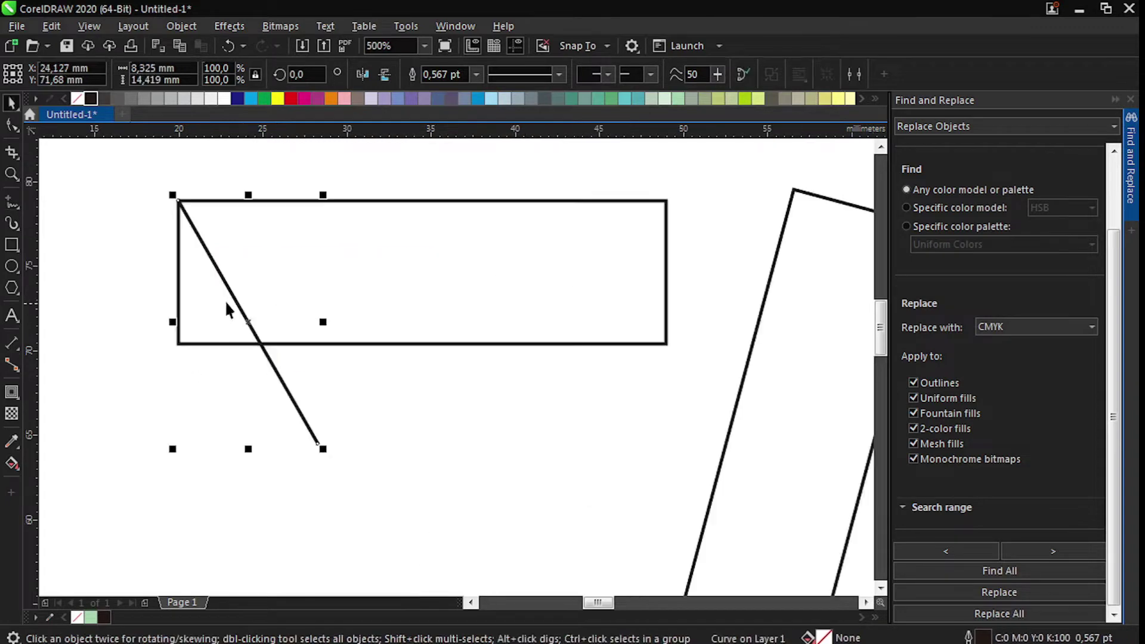
drag(246, 316, 229, 287)
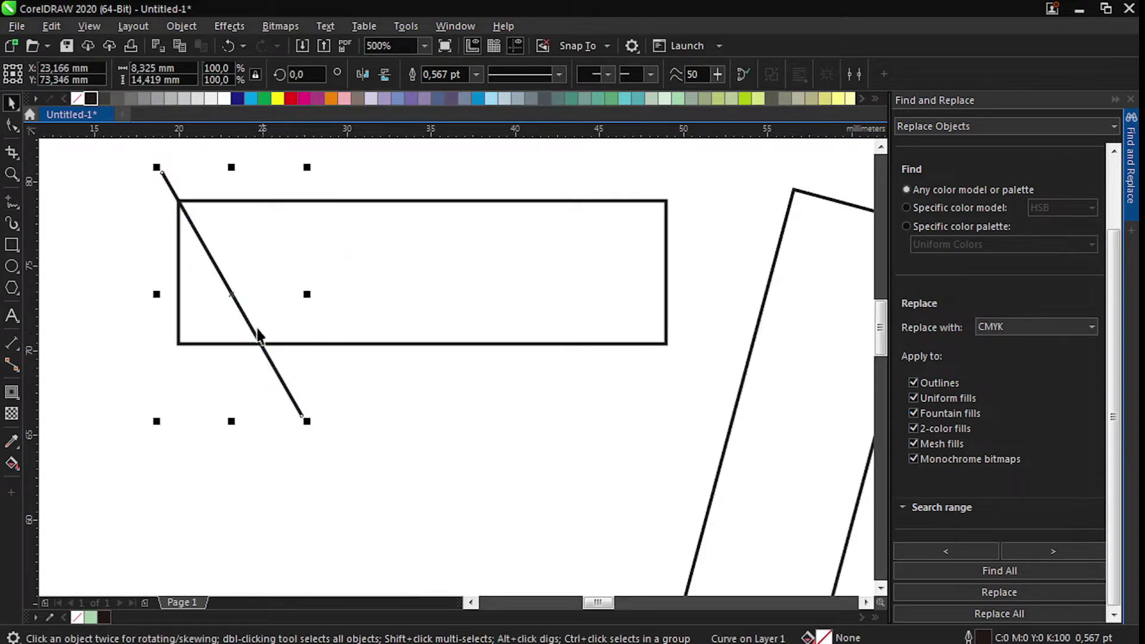
key(F10)
drag(301, 413, 325, 403)
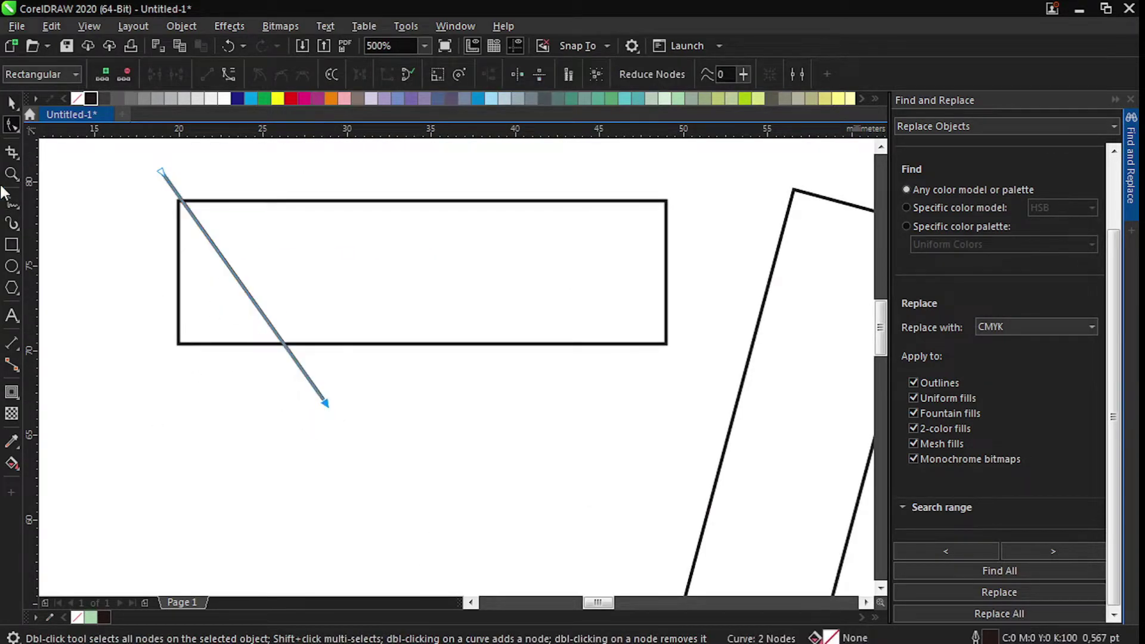
Step: Extend the cutting line into a closed four-sided shape and trim the horizontal bar's left end with it
click(12, 203)
scroll(358, 388, down, 2)
click(351, 386)
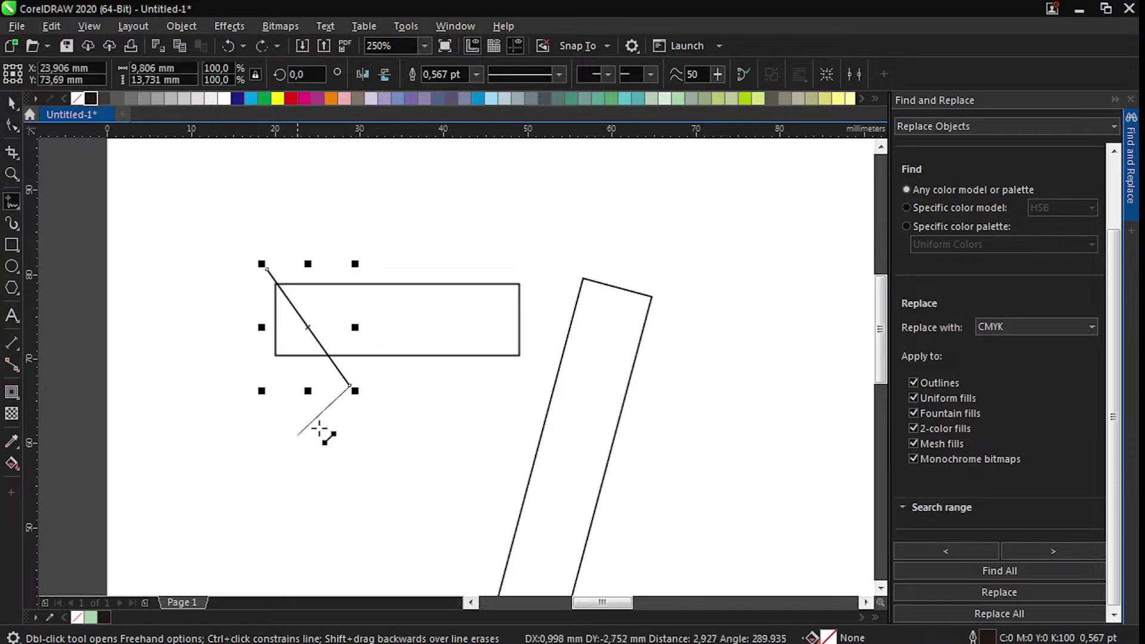
double_click(252, 447)
double_click(193, 351)
click(267, 269)
key(space)
shift+click(357, 294)
click(463, 75)
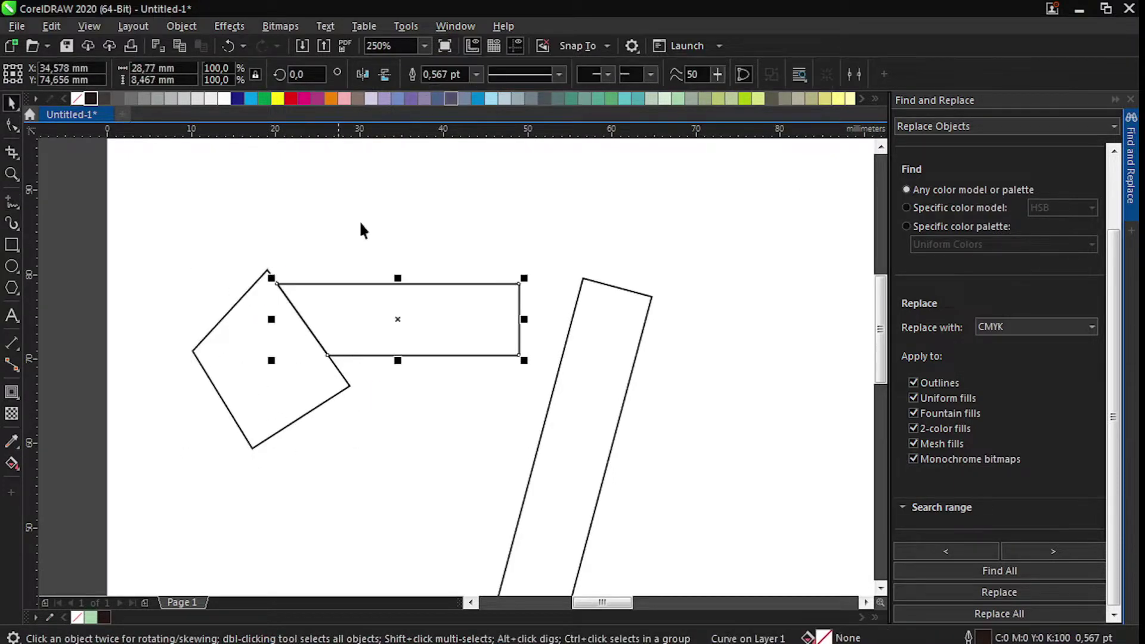
Step: Move the slanted bar over the right end of the horizontal bar, keeping the four-sided cutting shape
click(300, 343)
key(Delete)
drag(585, 334, 519, 290)
key(ctrl+z)
key(ctrl+z)
click(268, 401)
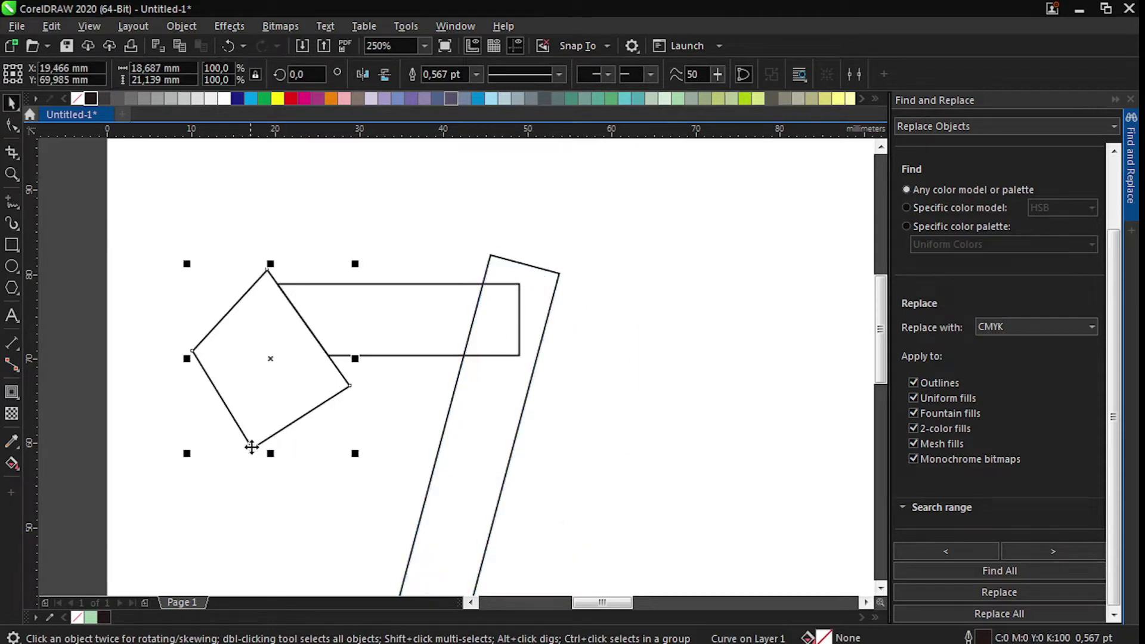
Step: Trim the slanted bar's top flush with the horizontal bar's upper edge, using a temporary raised copy of the horizontal bar
drag(390, 356, 518, 284)
right_click(518, 284)
shift+click(515, 262)
click(464, 74)
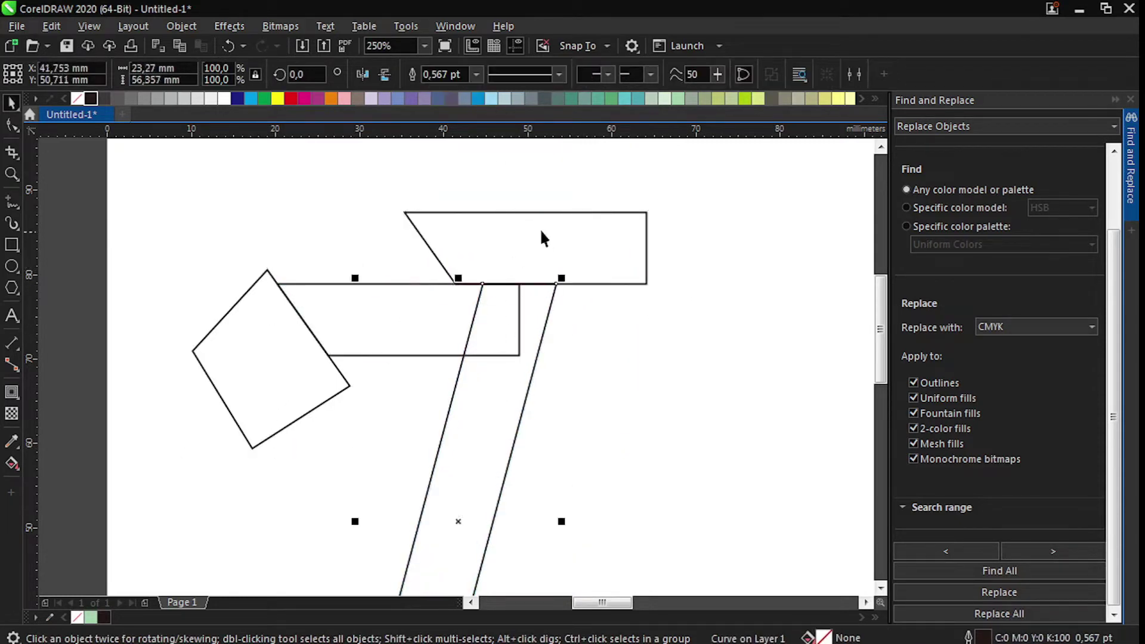
key(ctrl+z)
Step: Try positioning the four-sided cutting shape over the joint of the two bars
drag(301, 365, 501, 348)
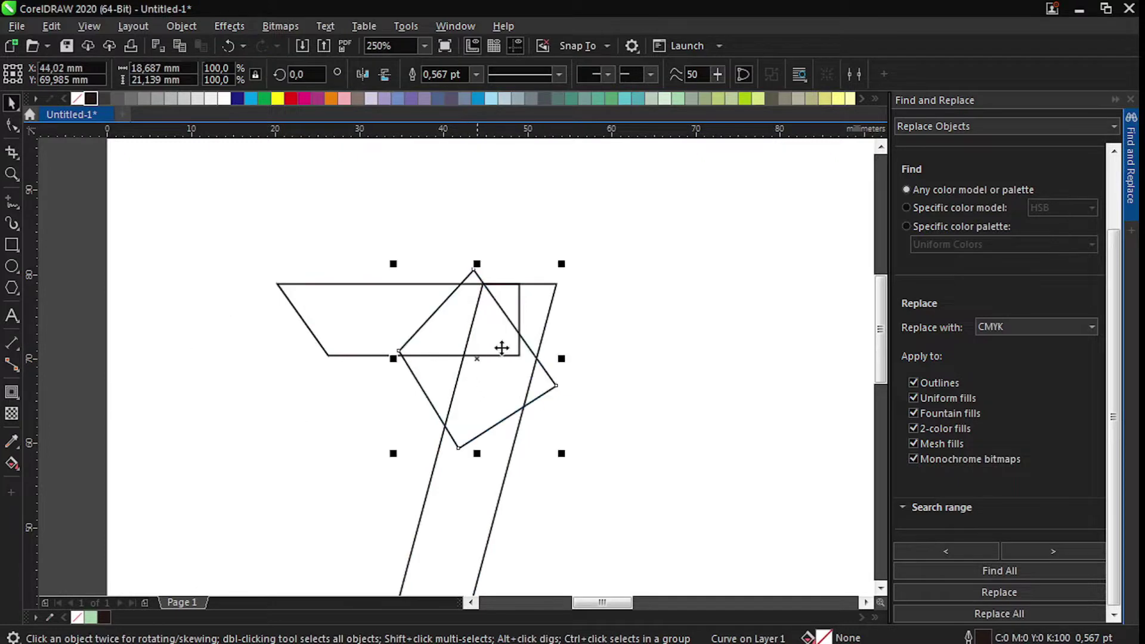
drag(390, 360, 612, 282)
key(ctrl+z)
scroll(527, 287, up, 3)
click(563, 307)
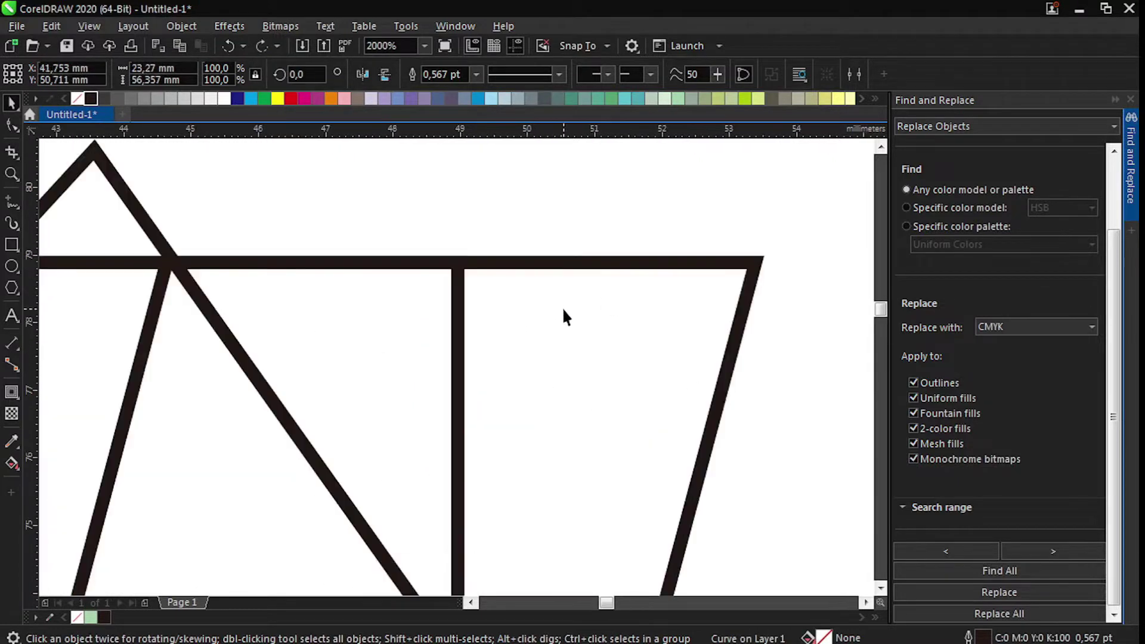
scroll(562, 308, down, 3)
click(421, 326)
scroll(517, 325, up, 1)
click(626, 320)
scroll(623, 290, down, 1)
Step: Move the four-sided shape clear of the bars and trim the horizontal bar along the slanted bar's left edge
drag(417, 369, 611, 376)
click(544, 356)
shift+click(422, 323)
click(465, 74)
click(617, 370)
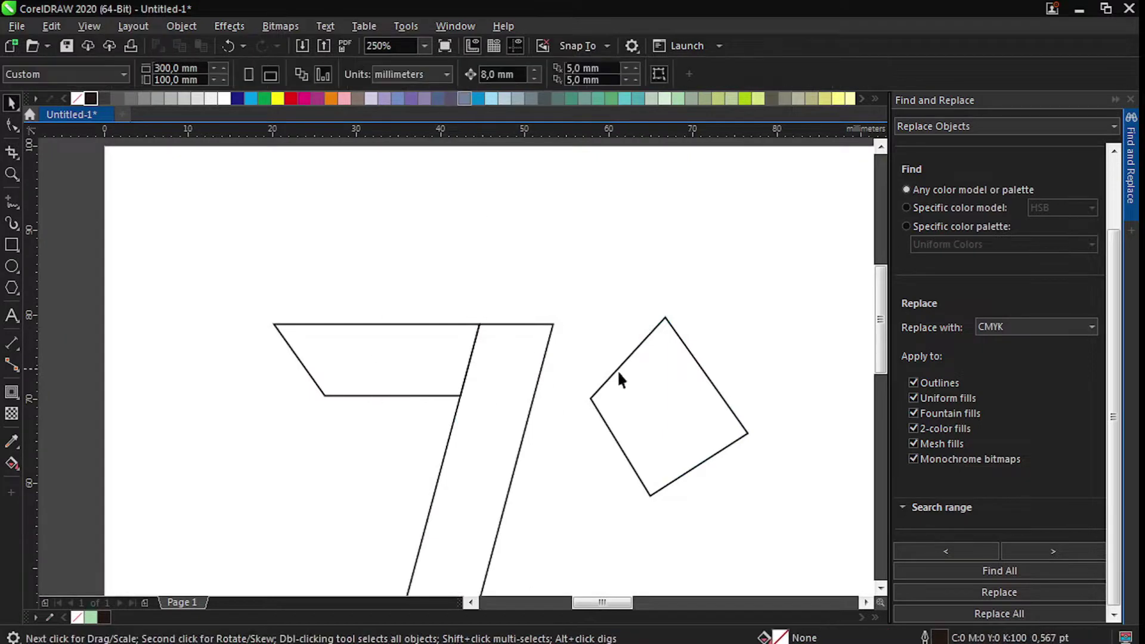
Step: Align the four-sided shape's right edge with the bars' top joint and create the slanted bar's corner triangle with Smart Fill
click(629, 401)
scroll(630, 401, up, 1)
drag(711, 352, 303, 264)
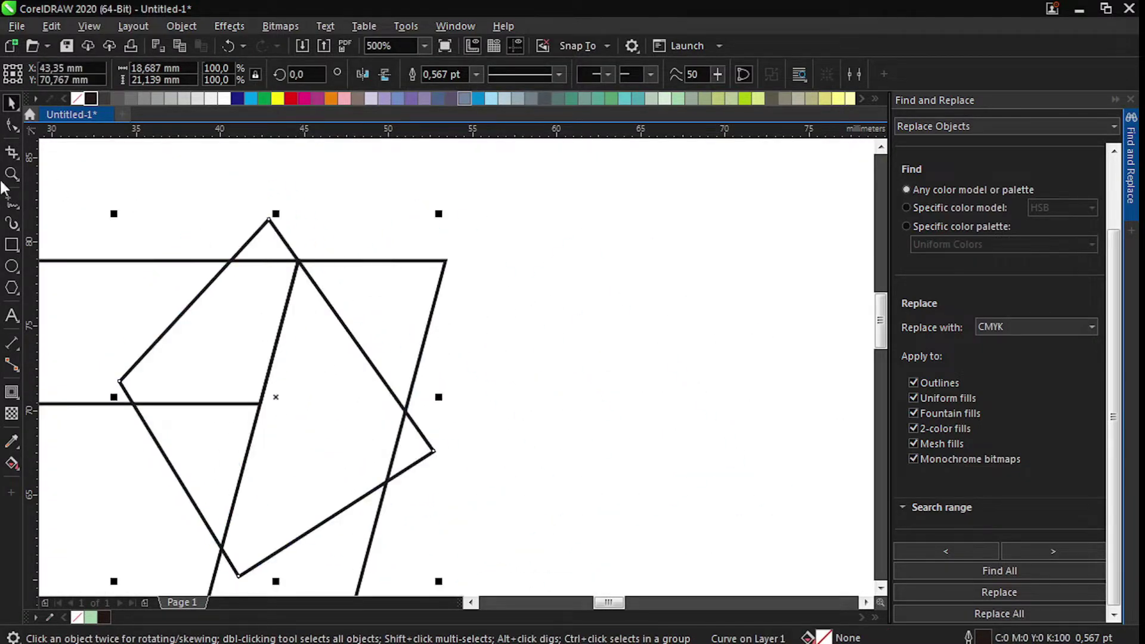
click(13, 461)
click(69, 483)
click(382, 316)
scroll(421, 445, down, 1)
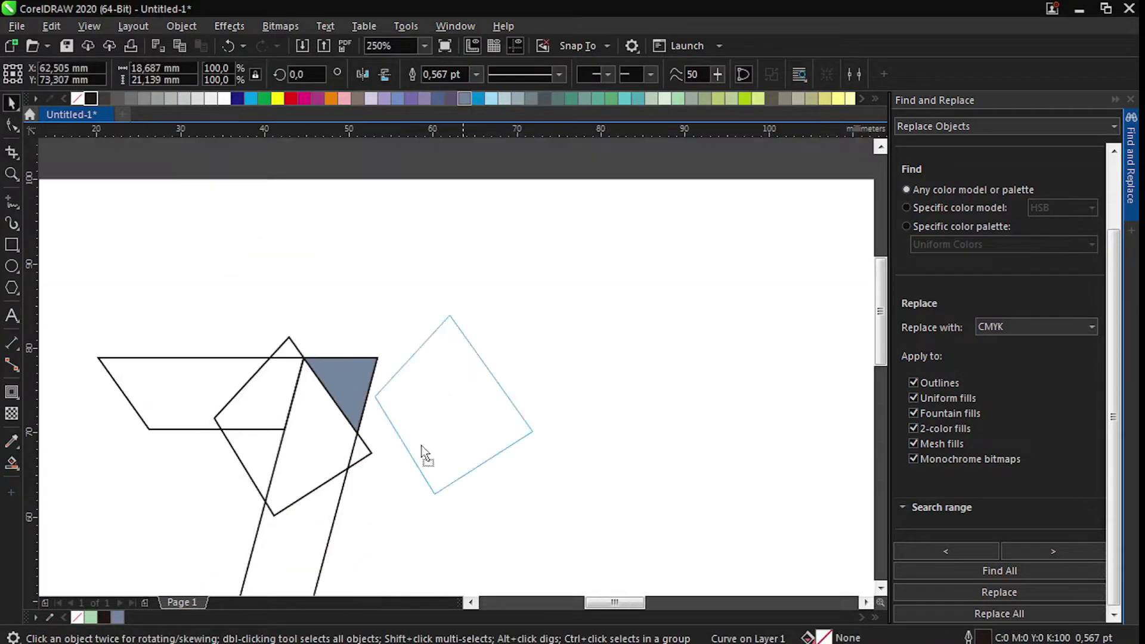
Step: Move the four-sided shape aside, then trim the slanted bar with the filled triangle and delete the triangle
drag(421, 445, 458, 437)
click(352, 375)
shift+click(330, 427)
click(462, 74)
click(353, 379)
key(Delete)
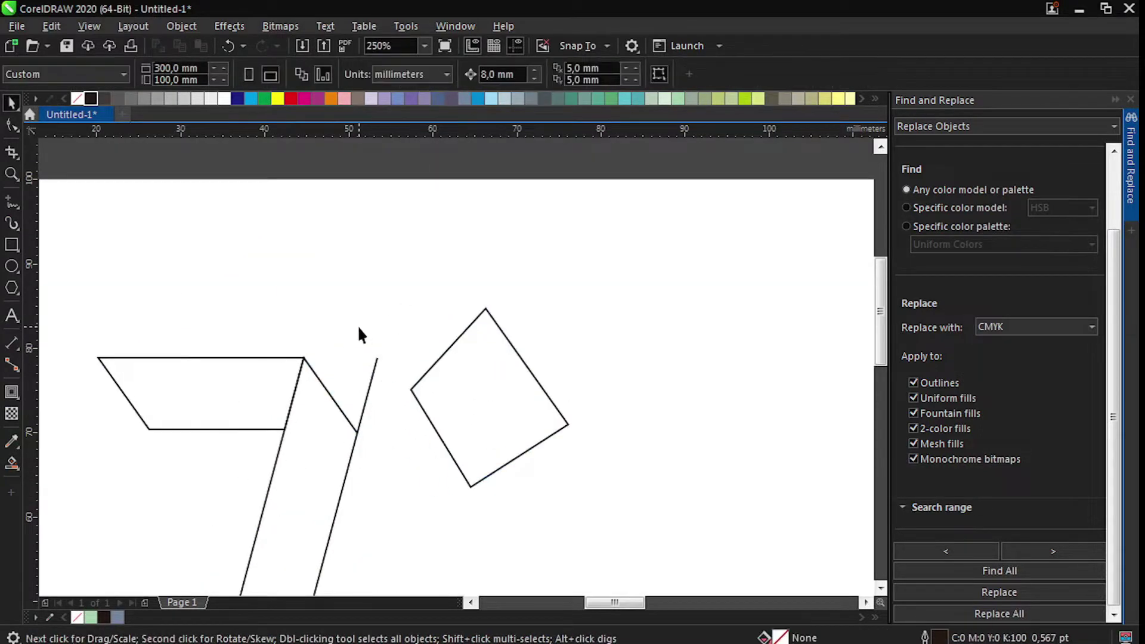
Step: Delete the leftover node at the slanted bar's upper-right tip so its corner ends cleanly
click(366, 402)
key(F10)
double_click(377, 358)
scroll(347, 439, up, 1)
key(space)
click(428, 245)
scroll(373, 418, up, 3)
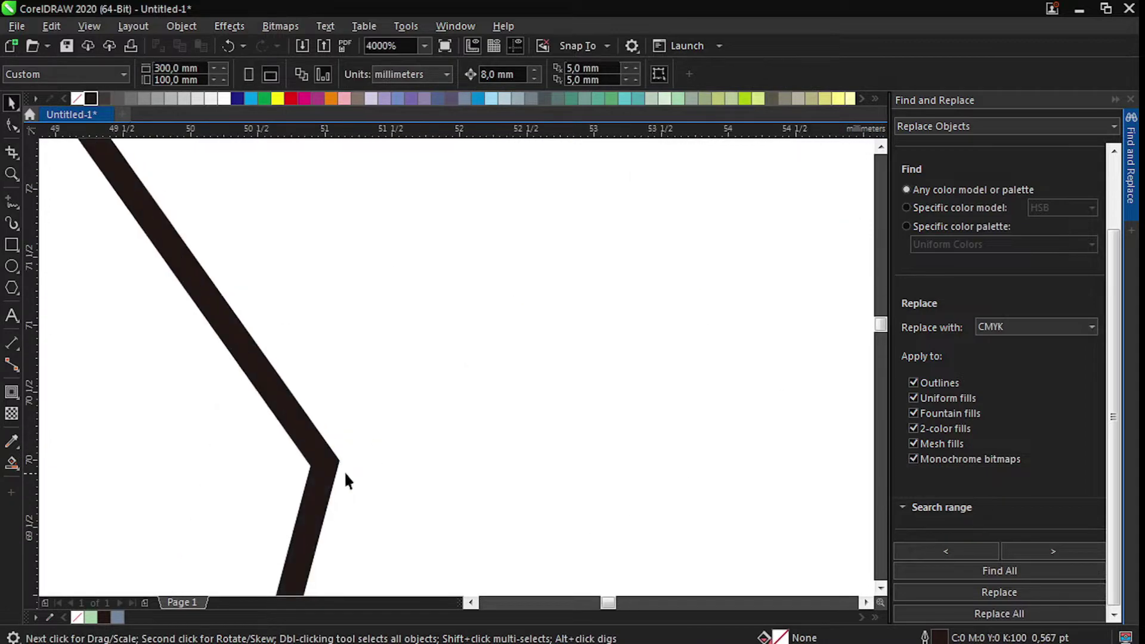
scroll(345, 475, down, 5)
scroll(419, 475, up, 1)
Step: Cut the slanted bar's foot horizontally by trimming it with a rectangle about 40 mm wide, and delete the rectangle
click(12, 247)
scroll(265, 428, down, 1)
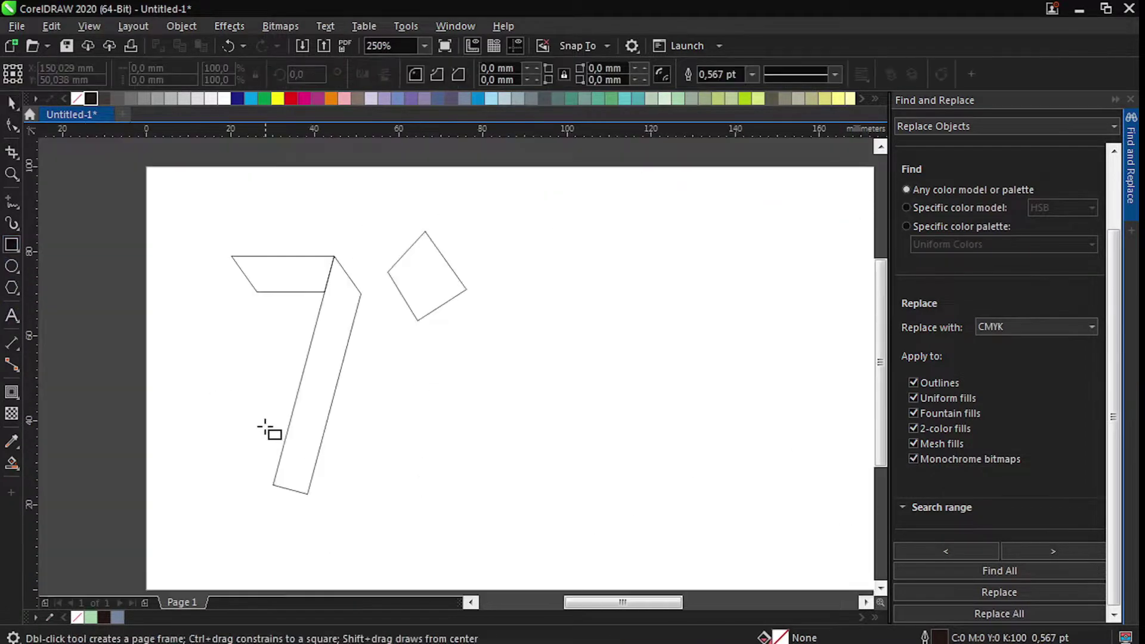
drag(235, 434, 400, 530)
key(space)
mouse_move(346, 456)
mouse_down()
mouse_move(348, 484)
mouse_move(348, 474)
mouse_up()
shift+click(332, 384)
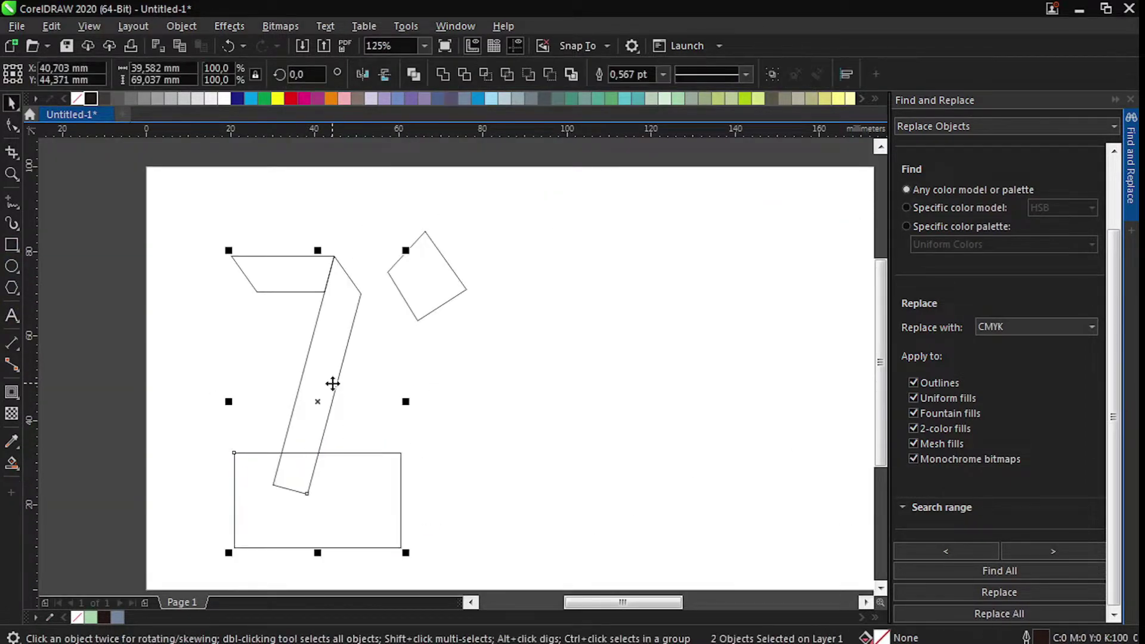
click(437, 74)
click(369, 483)
key(Delete)
Step: Delete the four-sided cutting shape beside the 7
click(438, 280)
drag(472, 276, 369, 278)
key(Delete)
Step: Apply a linear fountain fill across the horizontal bar from right to left and colour its left end red
click(290, 262)
scroll(290, 263, up, 1)
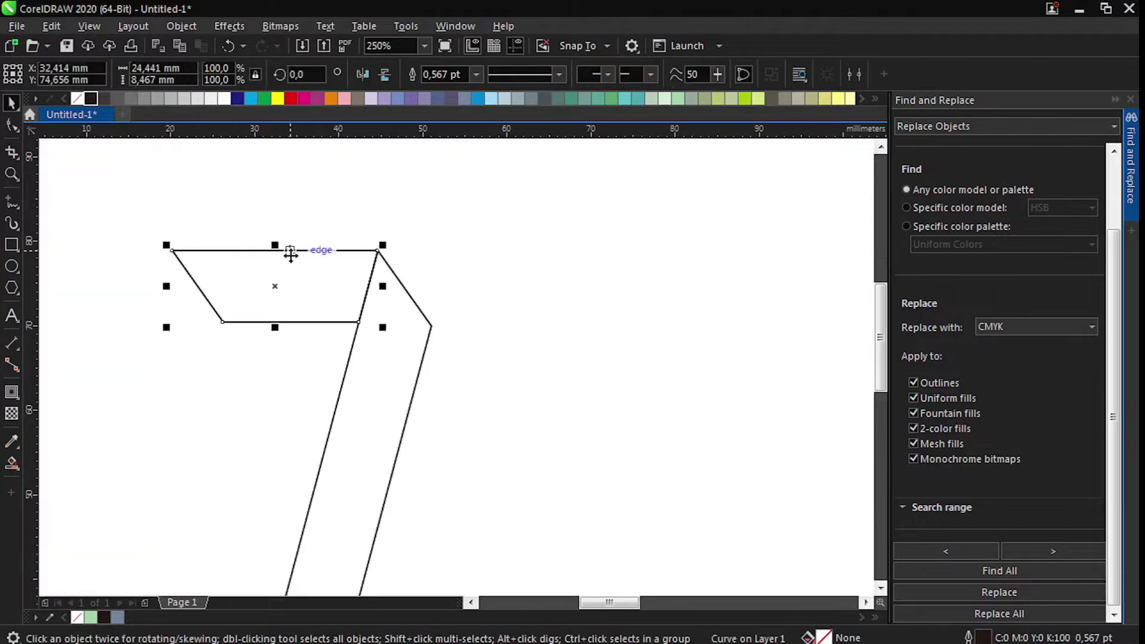
click(12, 462)
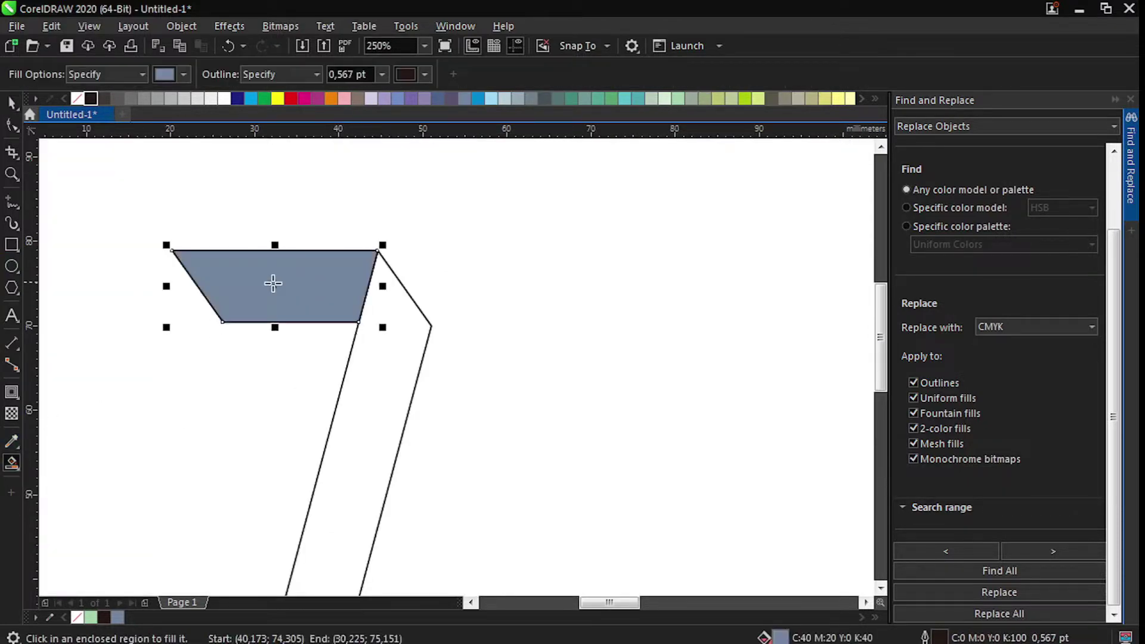
click(18, 469)
click(65, 463)
drag(337, 277, 220, 278)
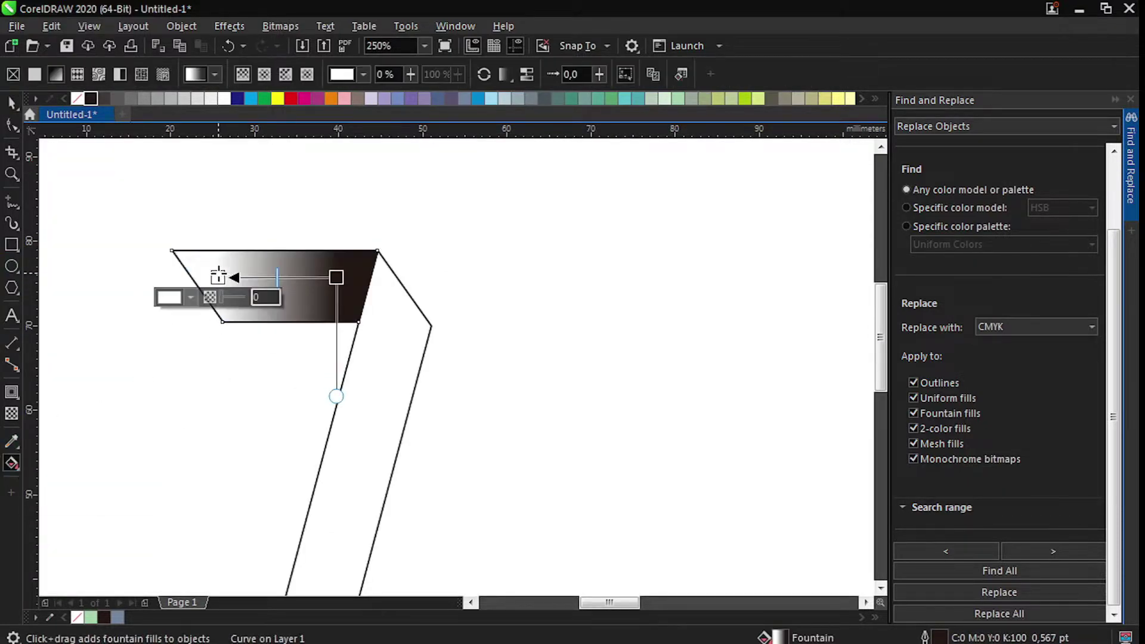
click(291, 99)
Step: Set the right end of the horizontal bar's gradient to a dark red with M 100 and Y 100
click(336, 277)
click(363, 74)
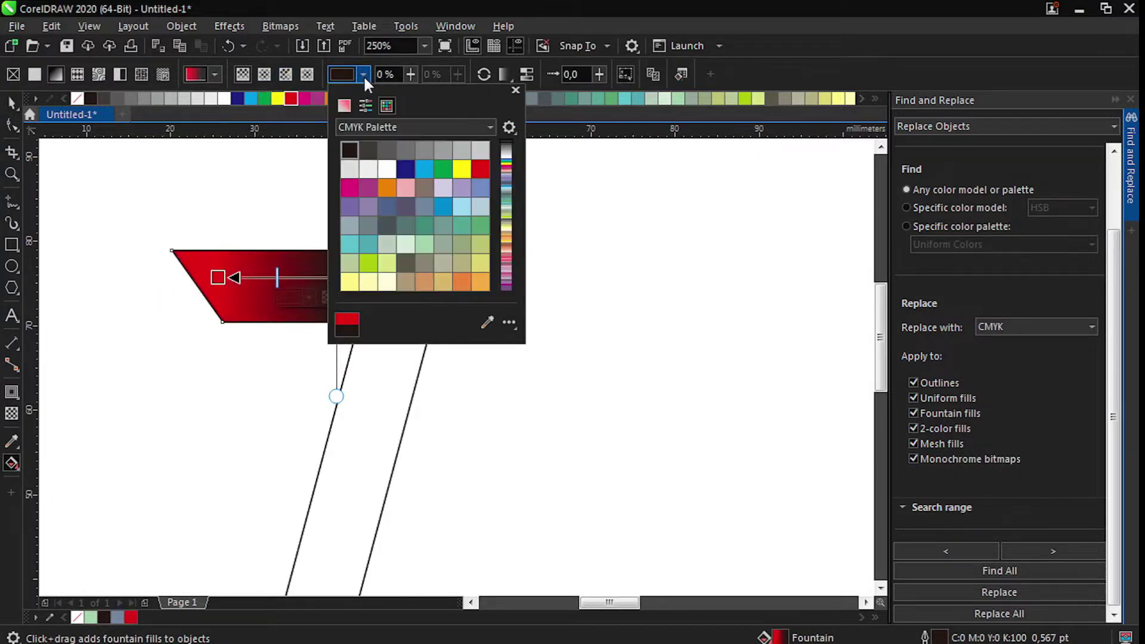
click(344, 106)
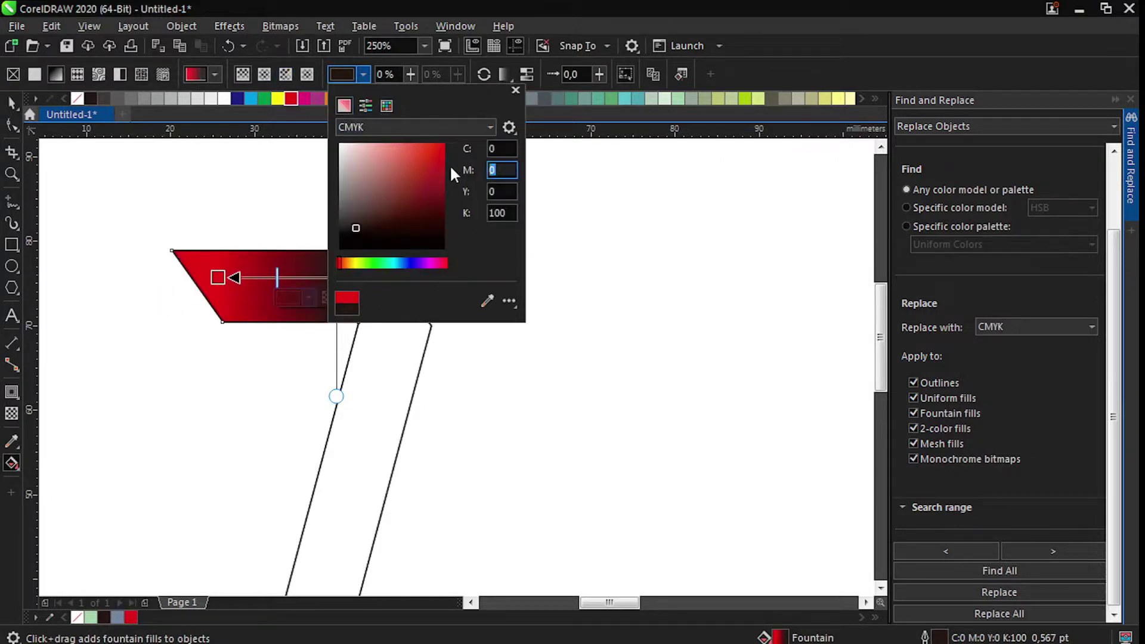
text(100)
key(Tab)
text(100)
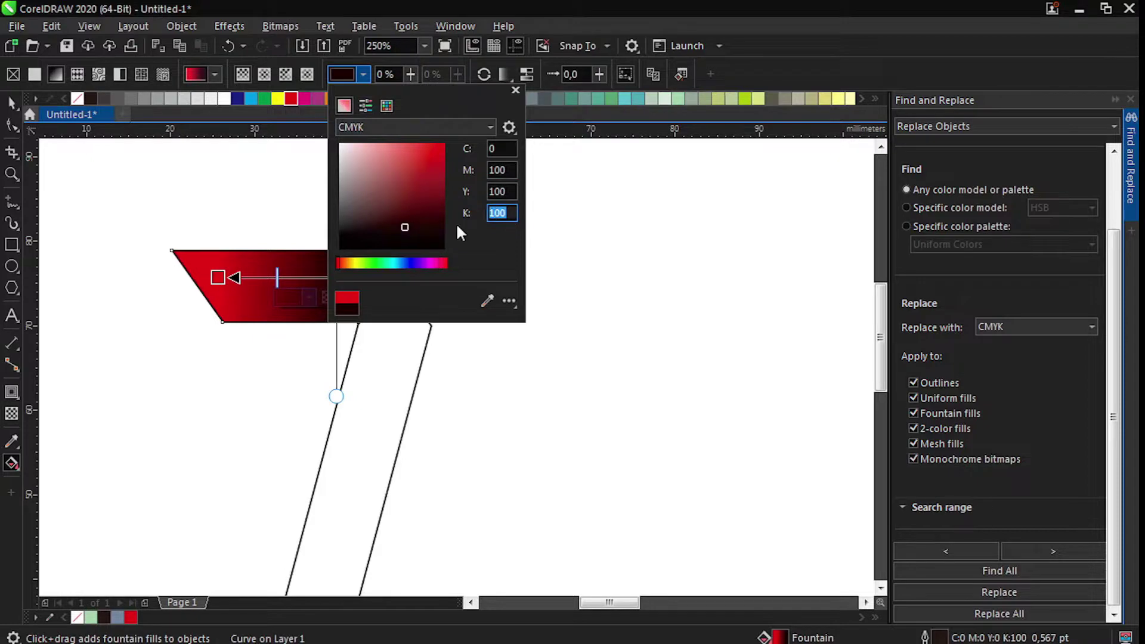
click(510, 190)
click(265, 225)
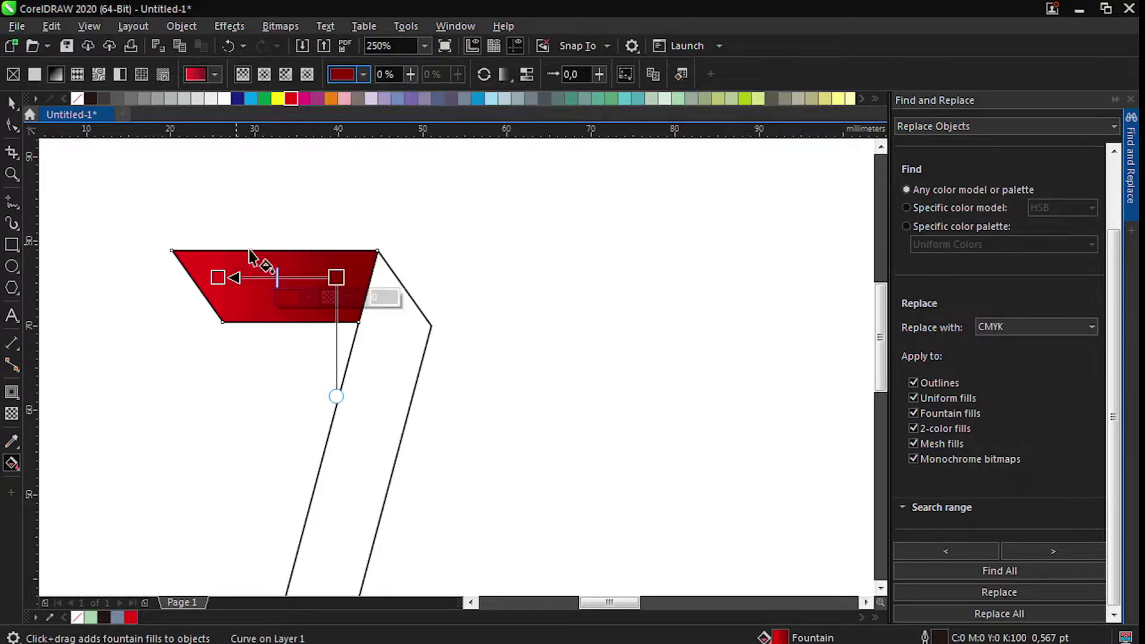
Step: Remove the horizontal bar's outline and copy its attributes to the slanted bar with the Attributes eyedropper
click(11, 103)
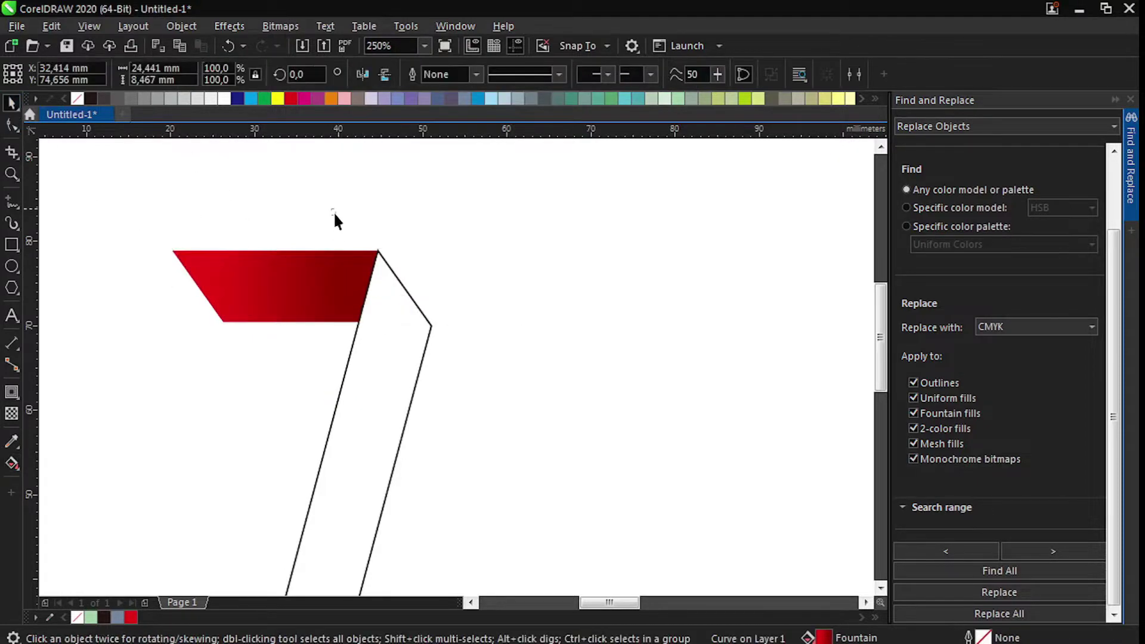
click(333, 211)
click(16, 446)
click(54, 459)
click(308, 272)
click(366, 363)
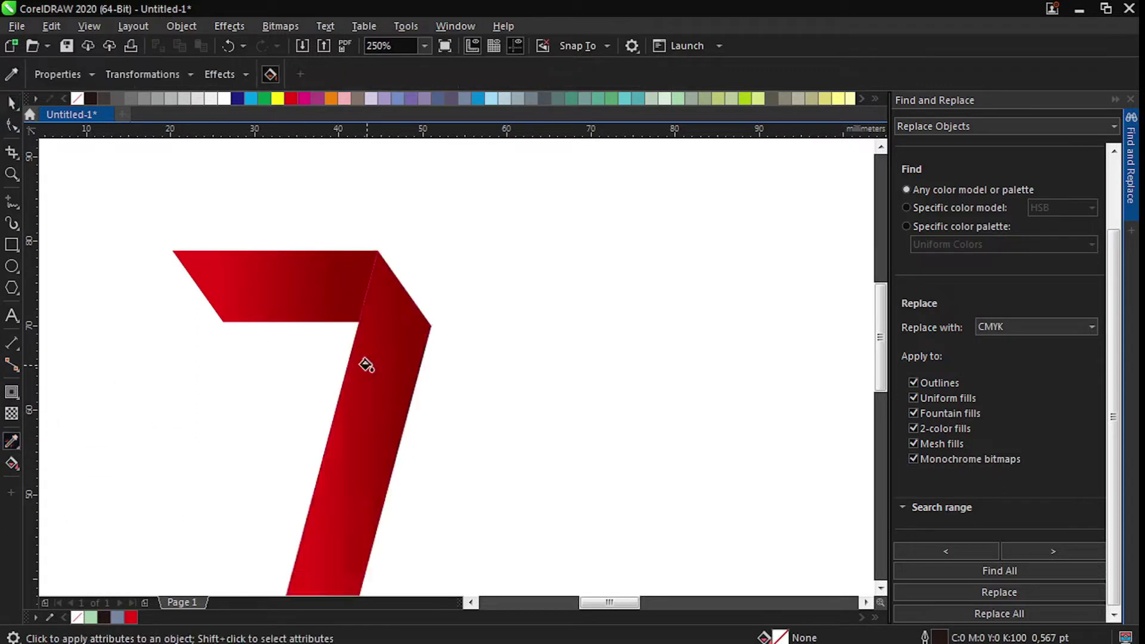
scroll(398, 280, down, 1)
key(space)
Step: Redirect the slanted bar's gradient so the dark red lies at its foot and the bright red at its top
click(394, 337)
scroll(394, 336, up, 1)
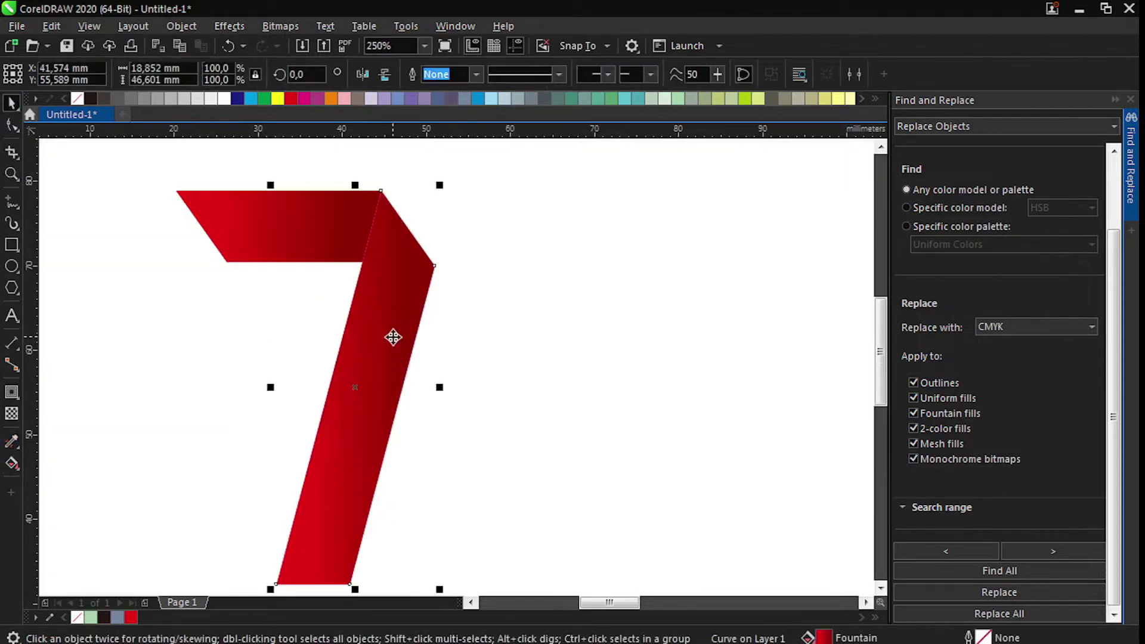
click(13, 465)
drag(404, 339, 392, 424)
drag(312, 339, 259, 322)
Step: Tilt the horizontal bar's gradient by moving its dark end down to the lower-right inner corner
click(278, 233)
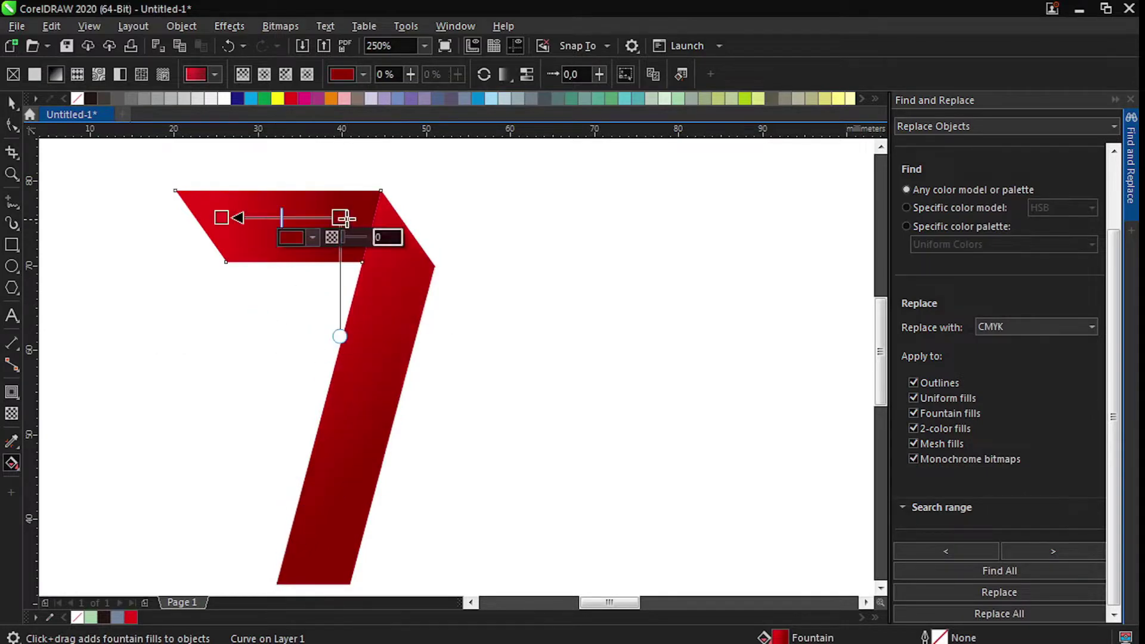
drag(346, 219, 349, 275)
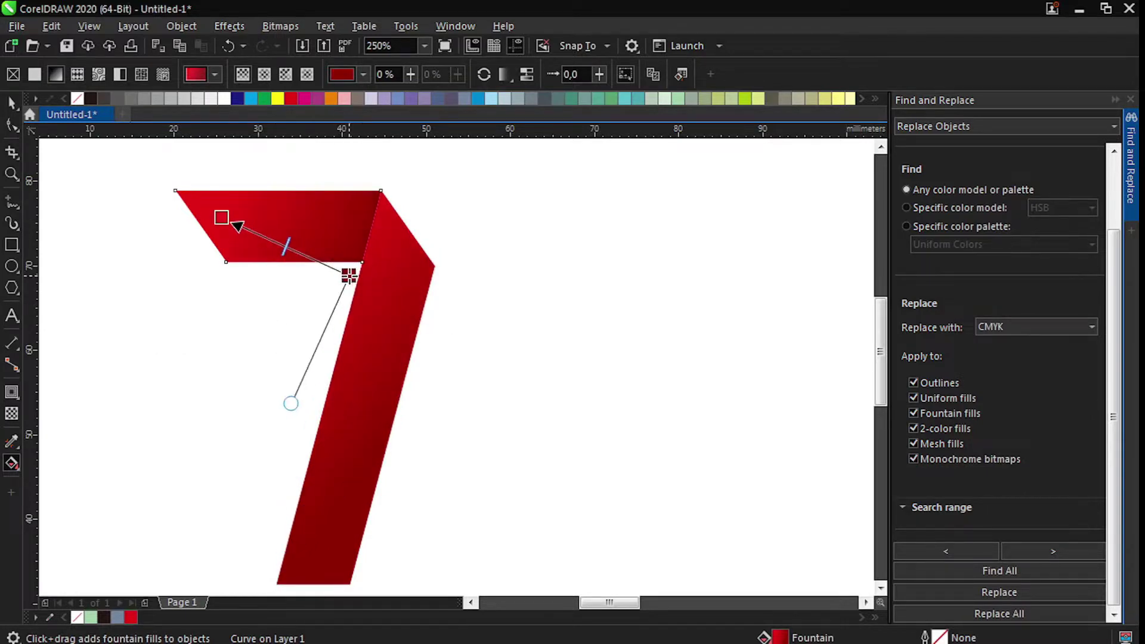
key(space)
click(534, 320)
Step: Group the two bars of the 7 and place a copy up and to the right of the original, forming a 77
scroll(534, 320, down, 1)
drag(391, 213, 364, 262)
drag(180, 474, 180, 474)
scroll(277, 304, up, 2)
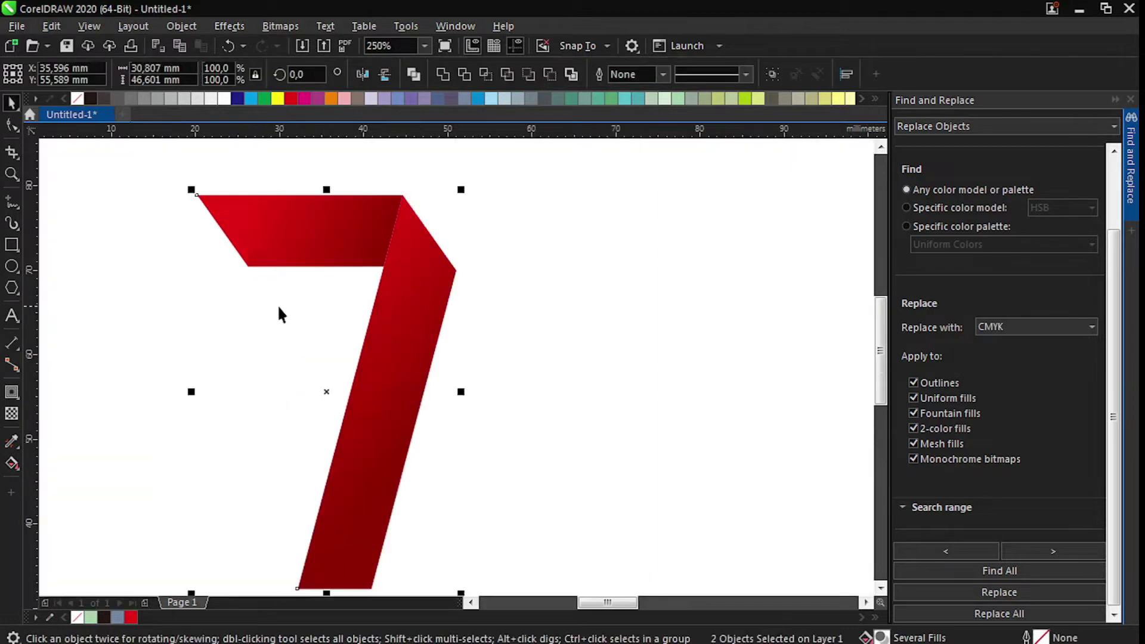
key(ctrl+g)
drag(253, 271, 359, 182)
right_click(359, 182)
scroll(507, 307, down, 1)
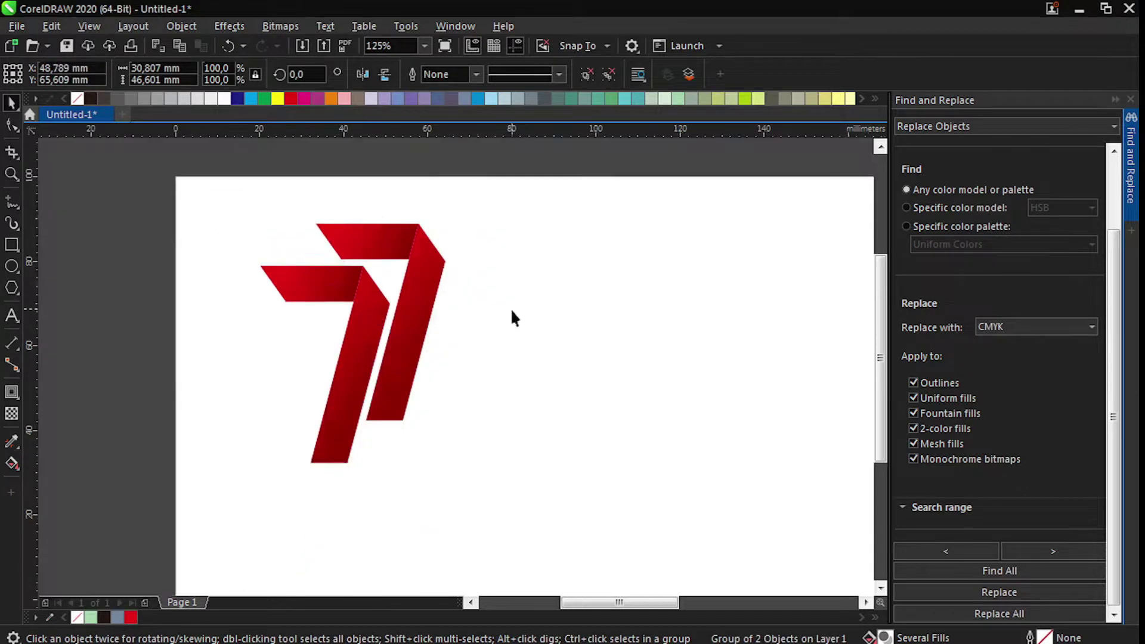
click(511, 307)
Step: Scale both sevens down together to about 37 × 47 mm
scroll(507, 298, down, 1)
drag(451, 210, 407, 256)
scroll(387, 304, up, 1)
scroll(405, 340, down, 1)
scroll(477, 310, up, 1)
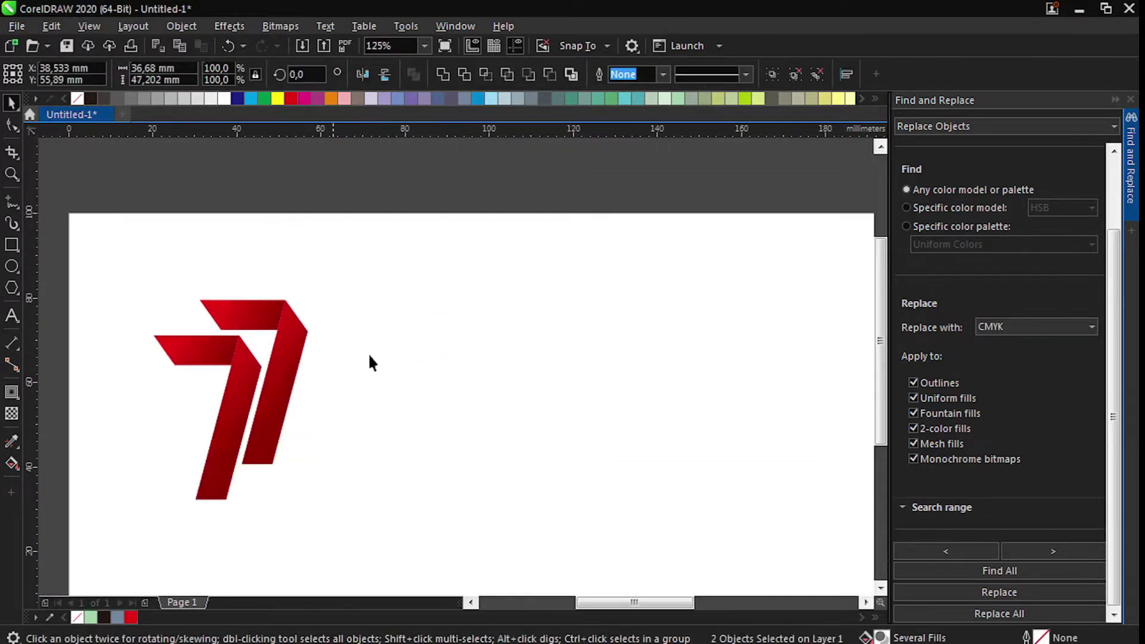
click(368, 358)
Step: Add artistic text to the right of the 77 reading INDONESIA on one line and BISA below it
click(12, 316)
click(329, 344)
scroll(362, 349, up, 2)
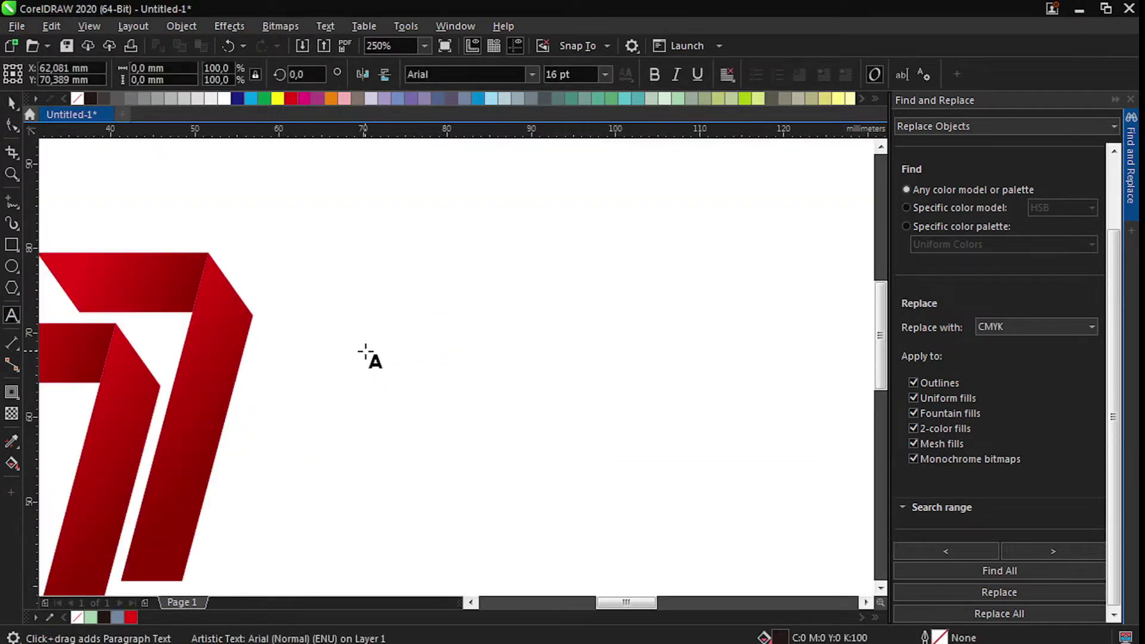
text(INDONESIA)
key(Return)
text(BISA)
Step: Set the font of the INDONESIA BISA text to Gautami
key(ctrl+a)
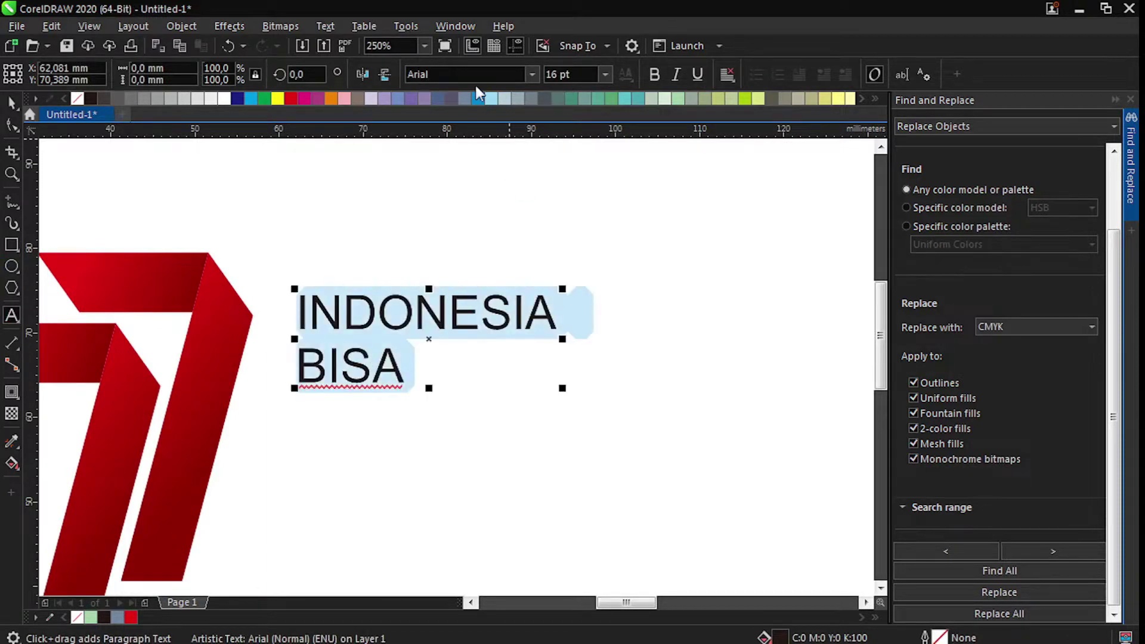
click(531, 75)
key(g)
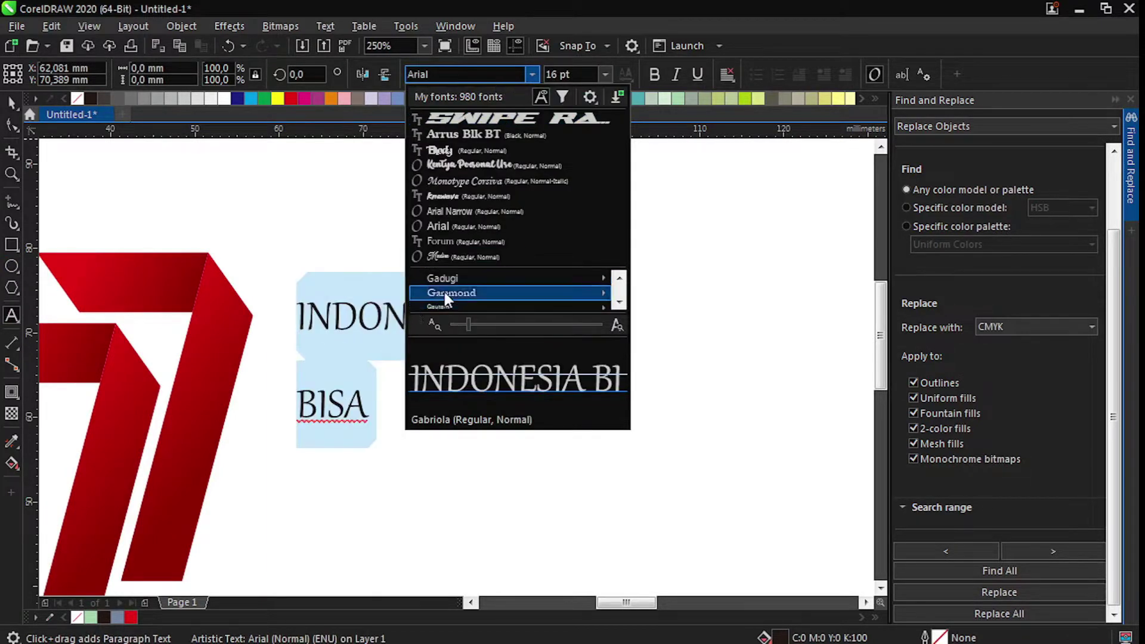
scroll(467, 292, down, 6)
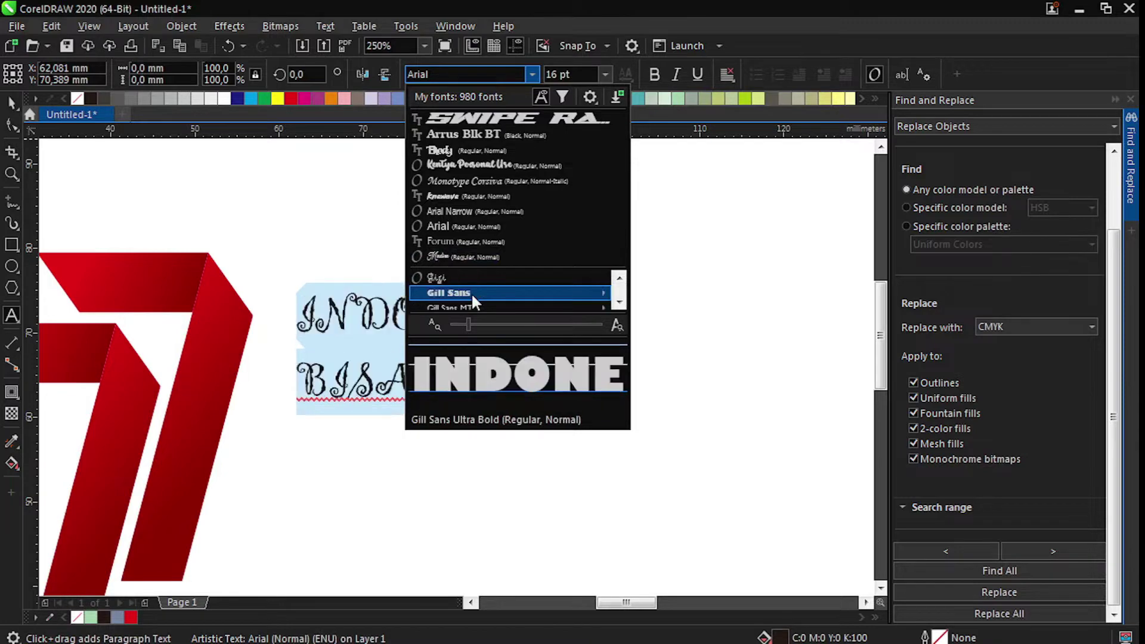
scroll(471, 292, down, 5)
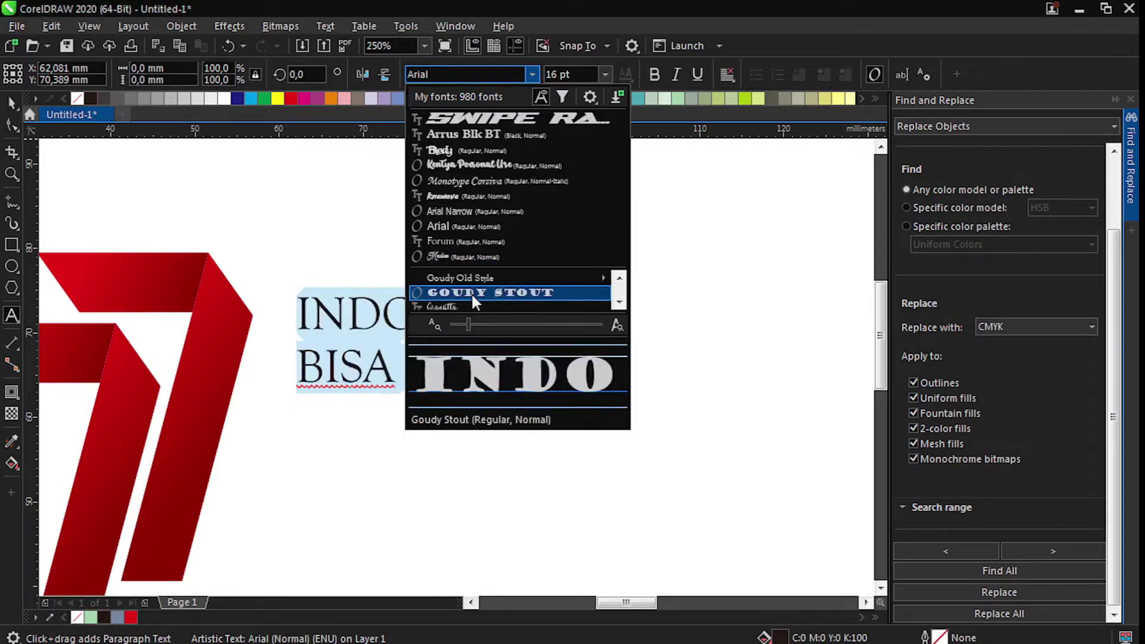
scroll(471, 292, down, 5)
key(g)
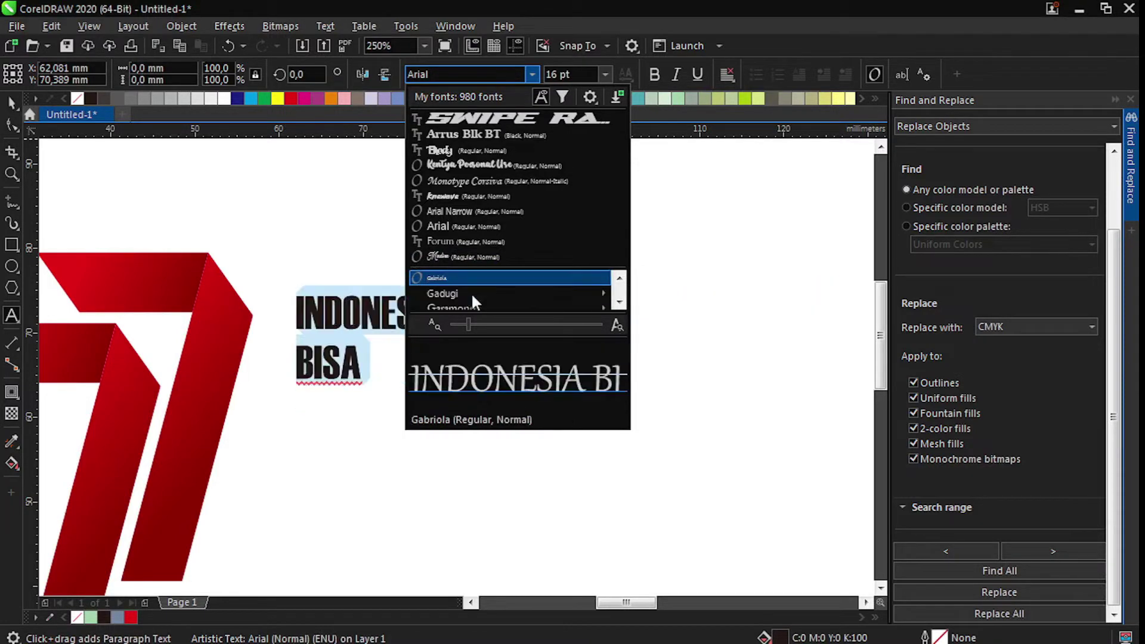
scroll(465, 290, down, 1)
click(460, 287)
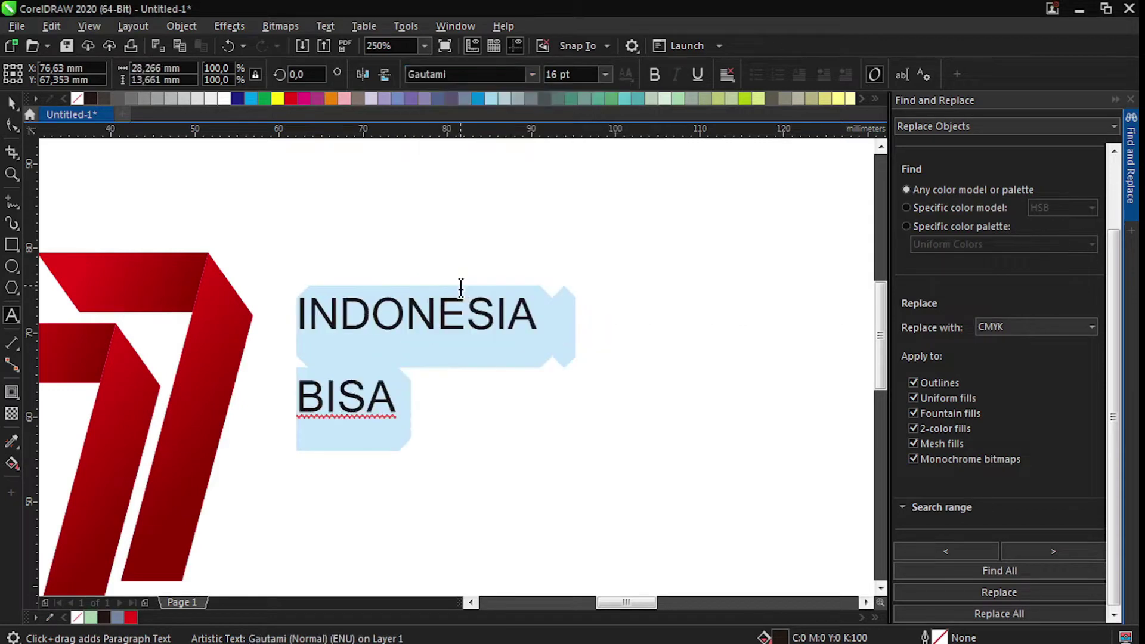
Step: Set the font of the INDONESIA BISA text to Glacial Indifference
click(531, 74)
mouse_move(510, 293)
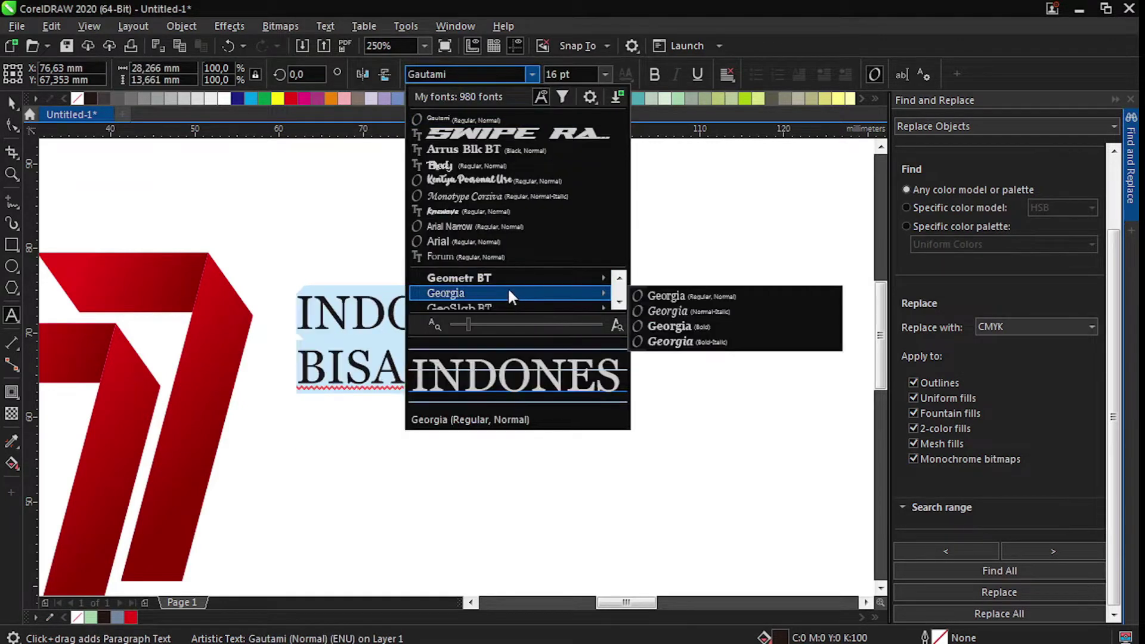
scroll(505, 289, down, 5)
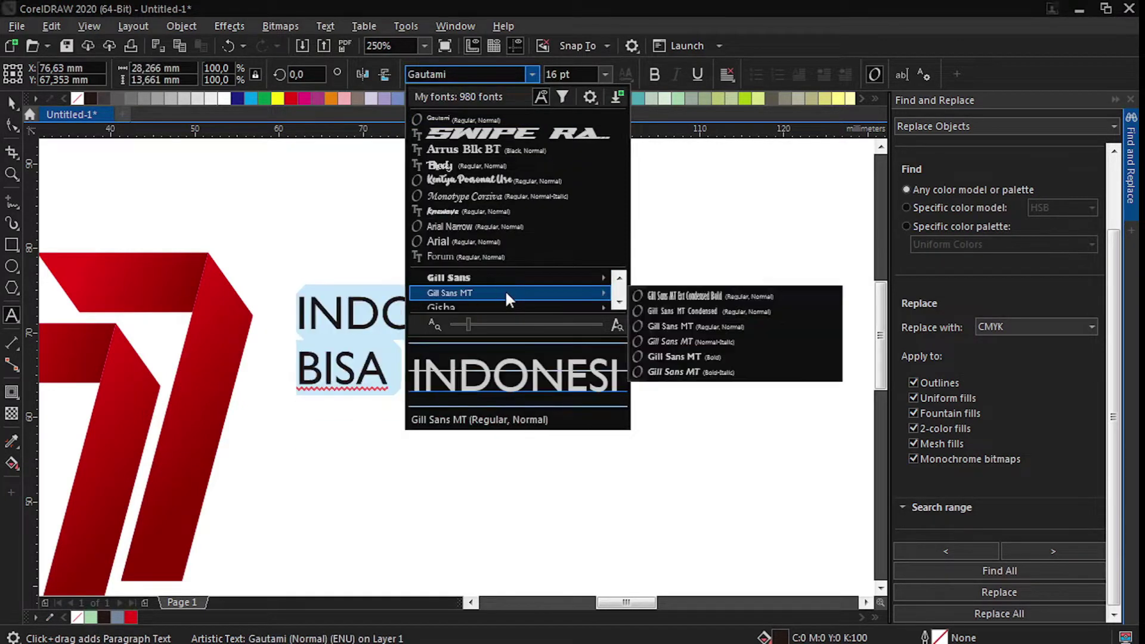
scroll(505, 294, down, 2)
click(507, 296)
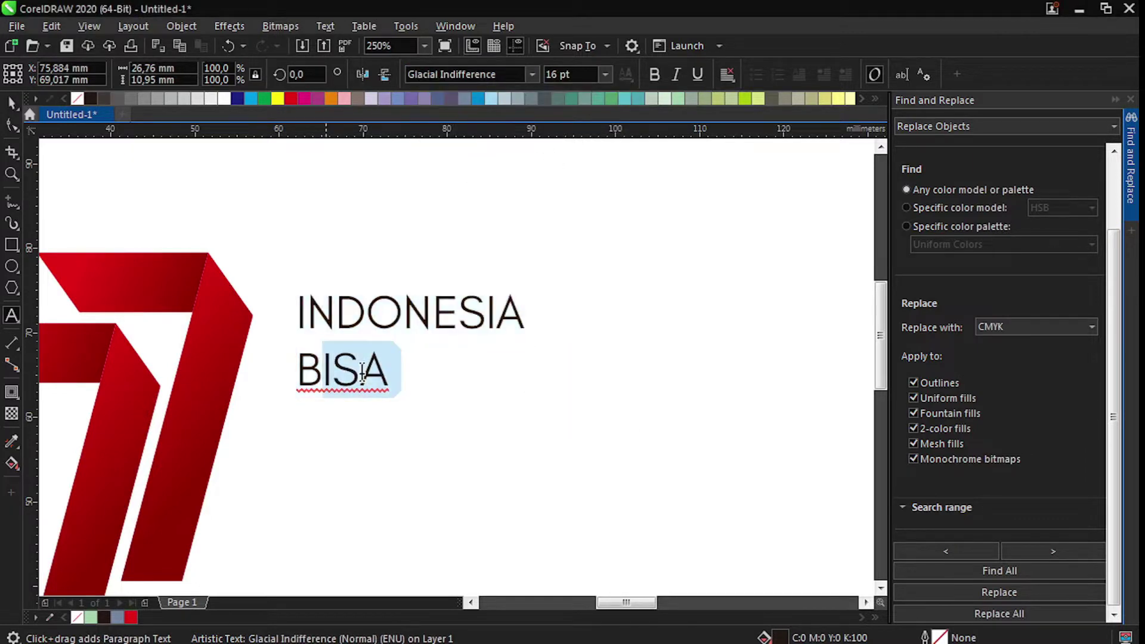
Step: Make the word BISA bold and set the whole two-line text in Ebrima
click(654, 74)
click(12, 103)
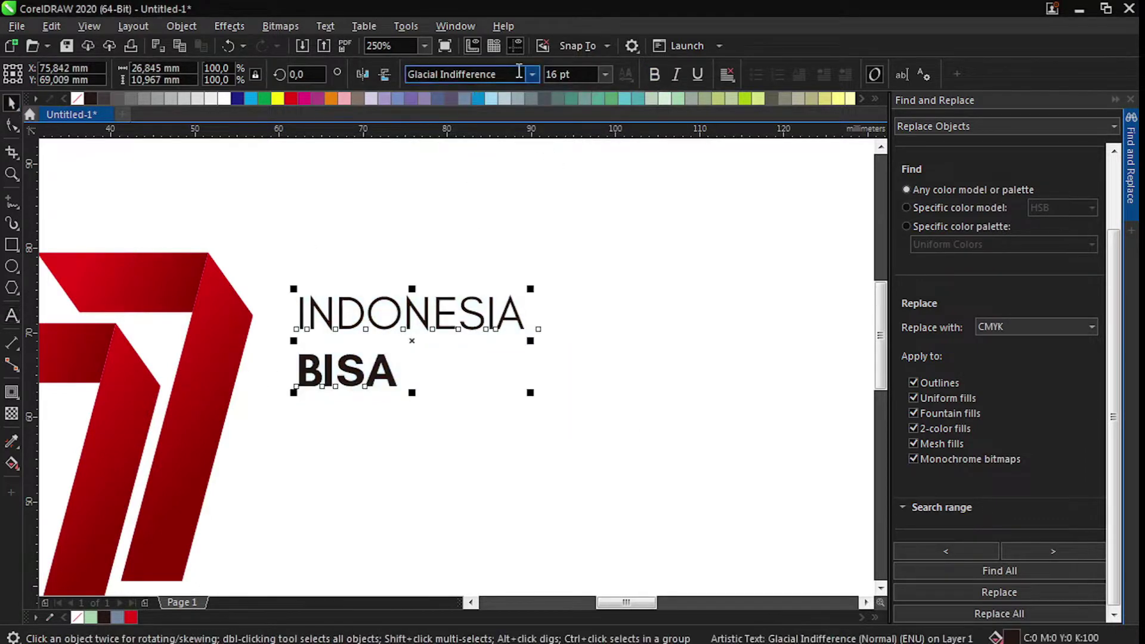
click(527, 78)
text(EBR)
key(Return)
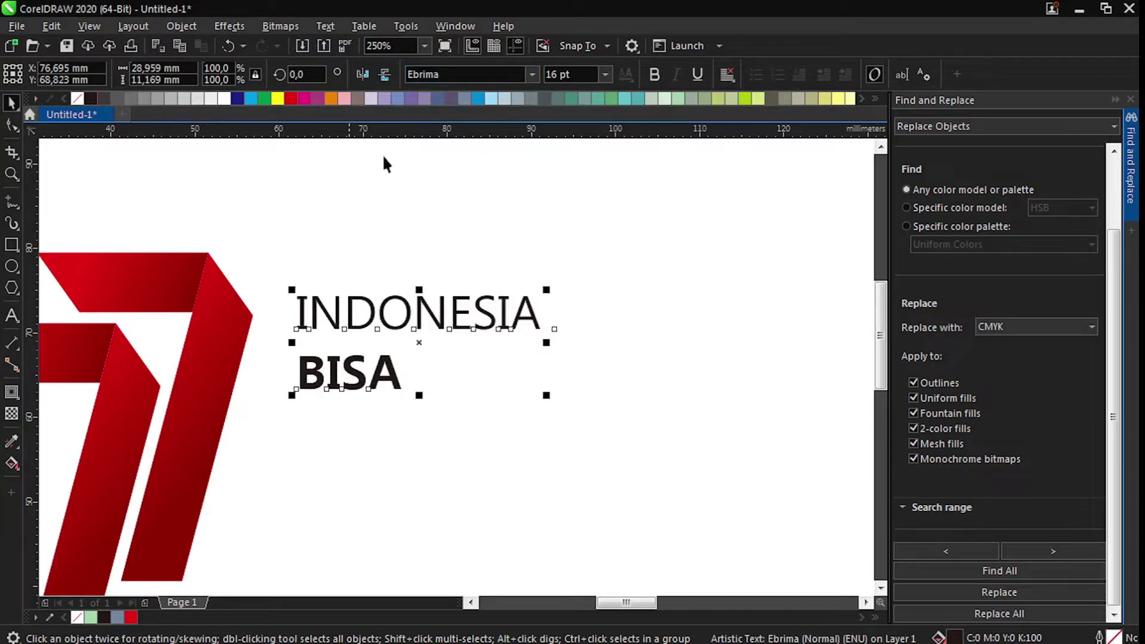
Step: Enlarge the two-line text to about 25.5 pt beside the top of the 77 and tighten its line spacing
scroll(406, 238, down, 3)
drag(369, 296, 358, 280)
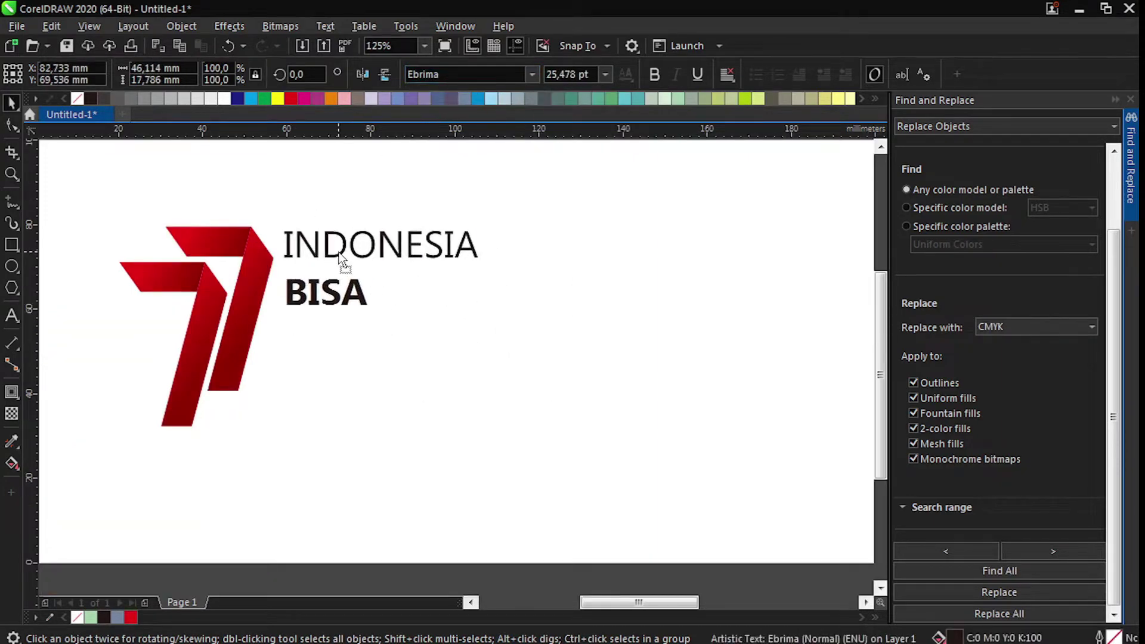
click(12, 125)
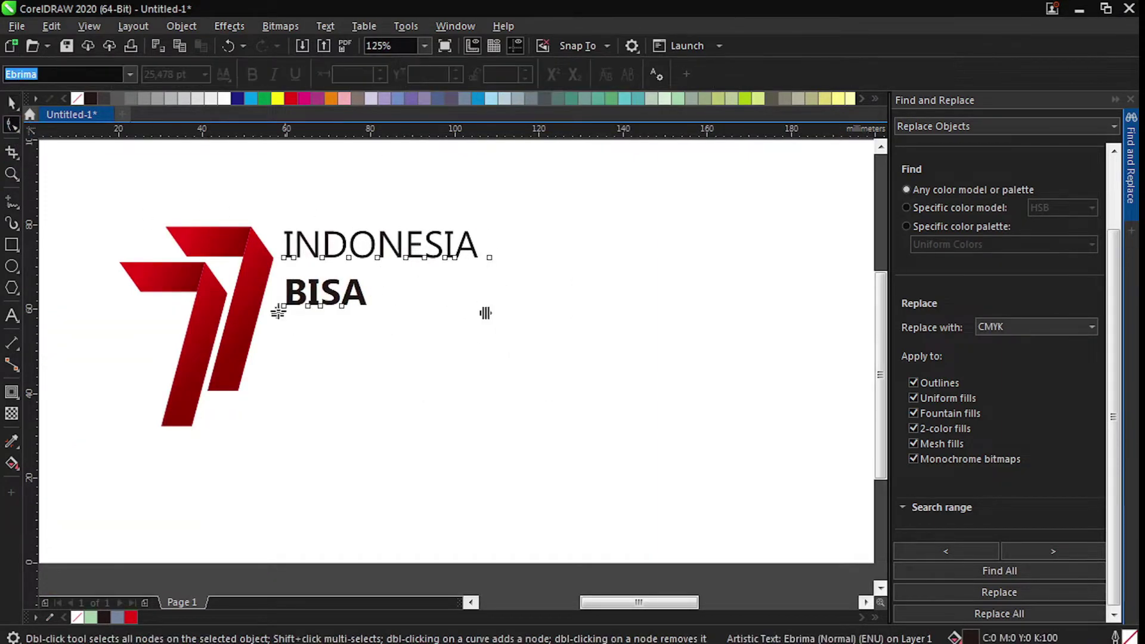
drag(278, 312, 278, 288)
Step: Colour only the word BISA red
key(F8)
click(342, 282)
key(ctrl+a)
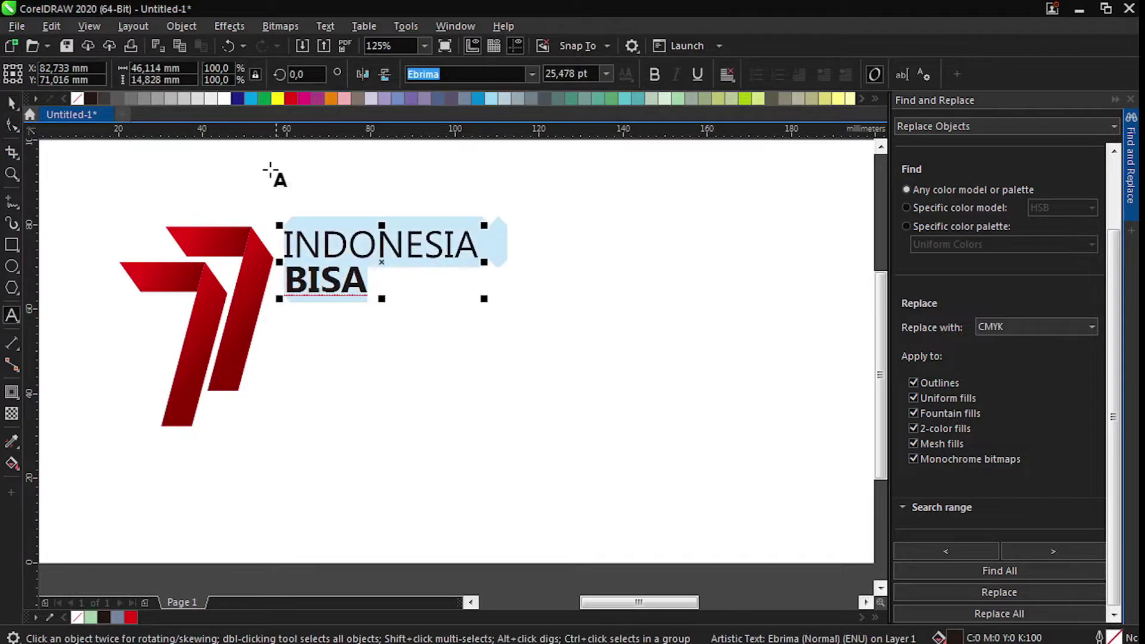
click(131, 622)
key(ctrl+z)
drag(377, 280, 253, 288)
click(132, 619)
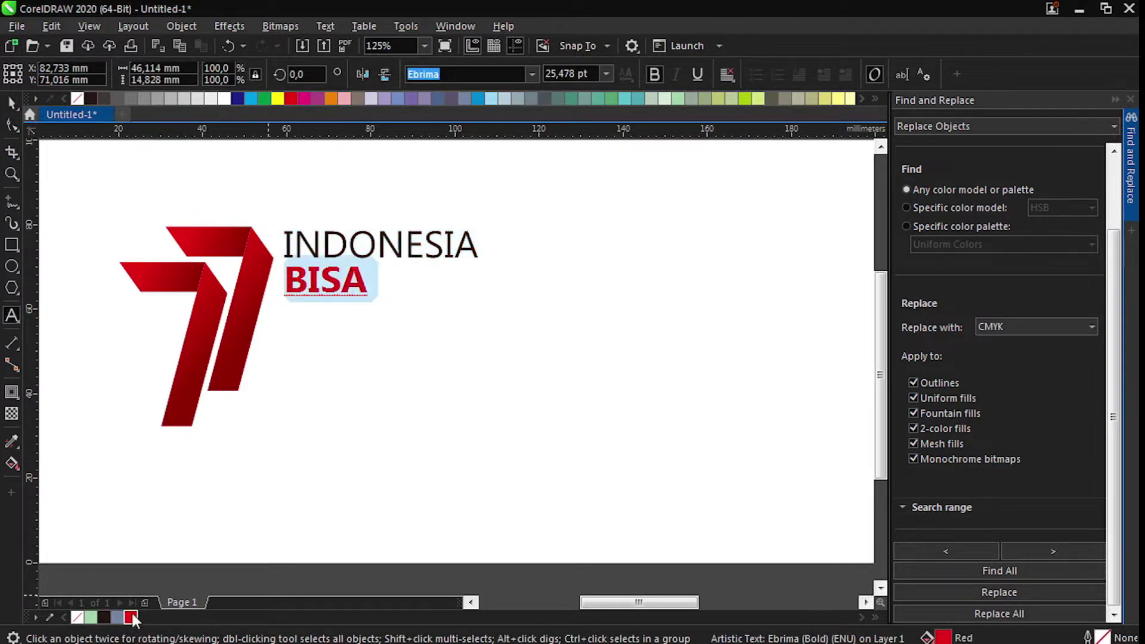
click(15, 102)
Step: Scale the 77 and its text down together and place them near the page's upper-left corner
scroll(376, 366, down, 1)
drag(475, 264, 200, 428)
drag(290, 361, 254, 335)
drag(400, 377, 378, 366)
key(Right)
click(101, 303)
Step: Create a rectangle matching the 300 × 100 mm page as the background
scroll(100, 303, down, 1)
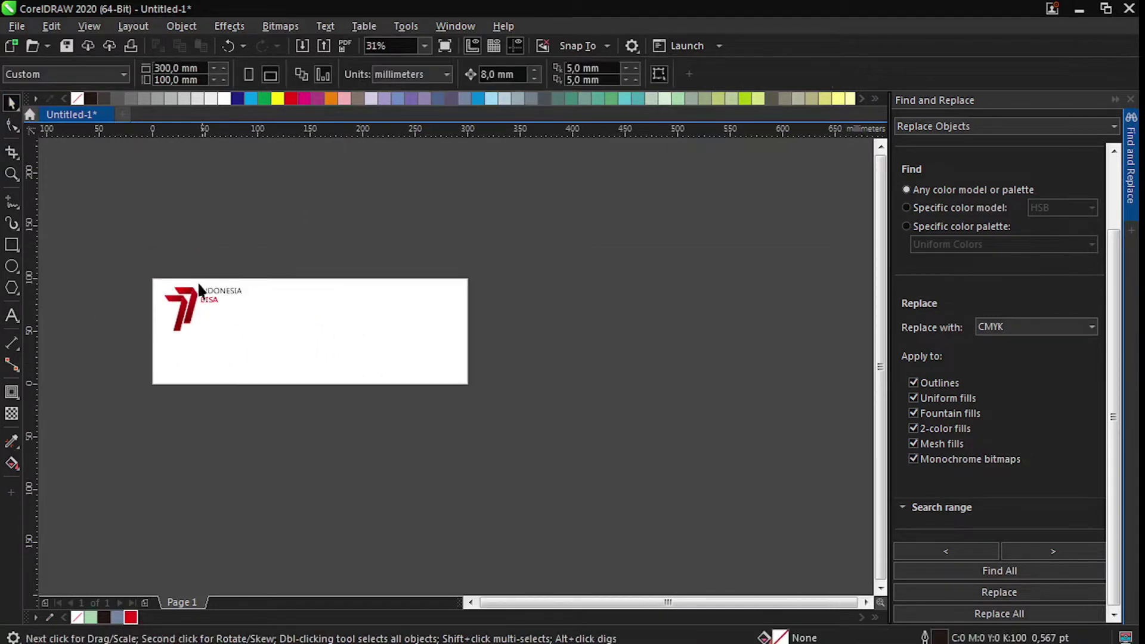
double_click(12, 245)
key(F4)
key(space)
click(333, 543)
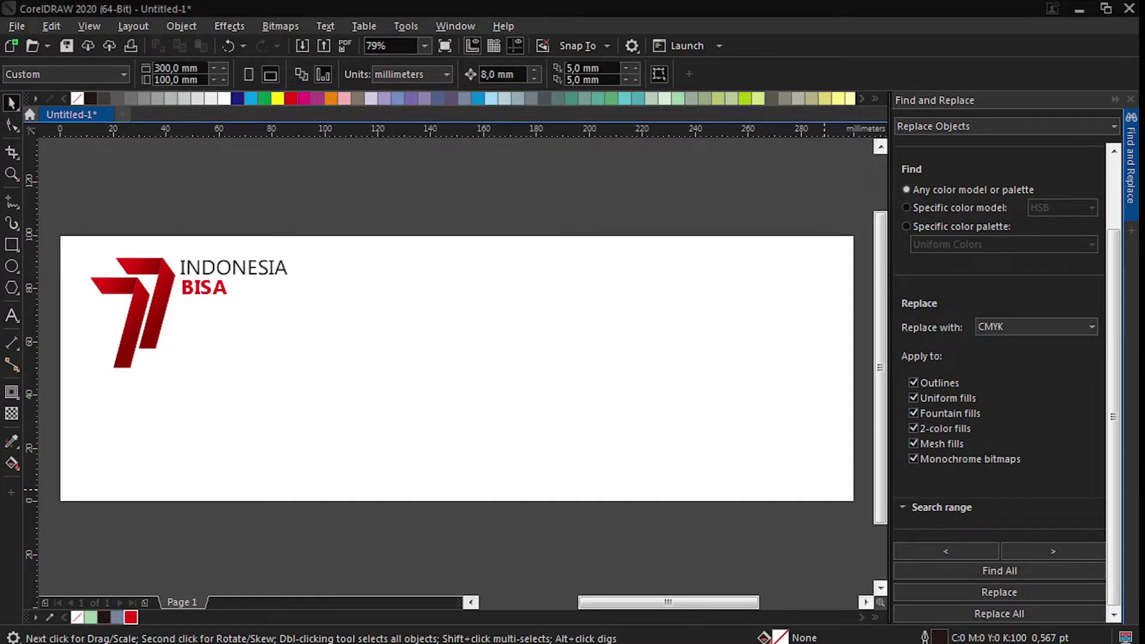
Step: Add 24 pt text with the lines DIRGAHAYU, REPUBLIK INDONESIA and 17 Agustus 1994 - 17 Agustus 2022, and break it into separate lines
click(12, 316)
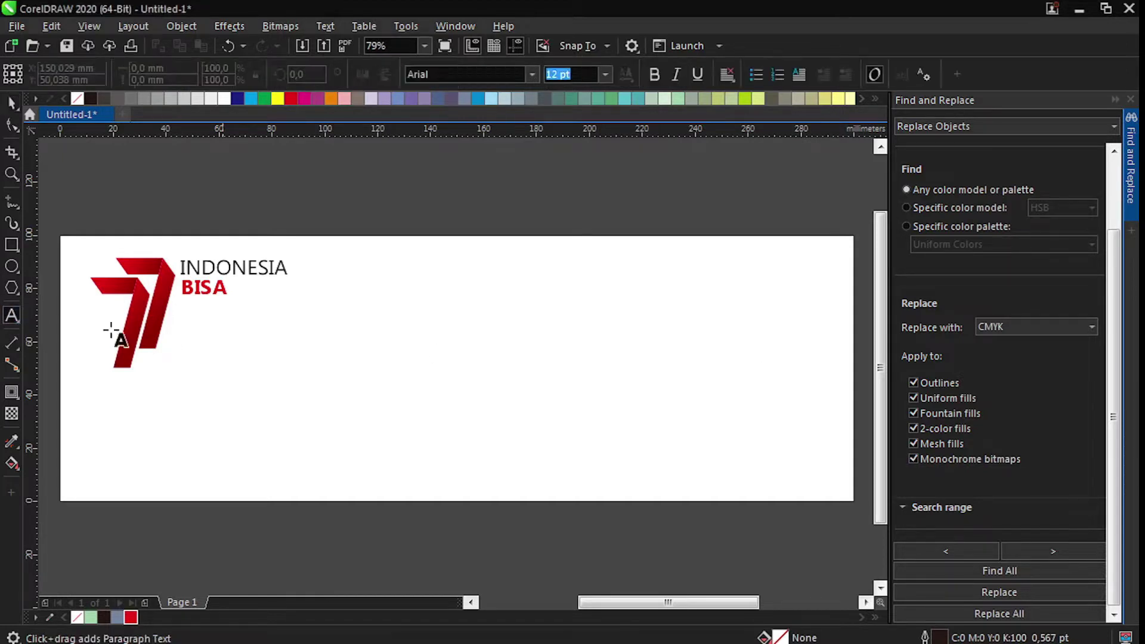
click(321, 349)
text(dirga)
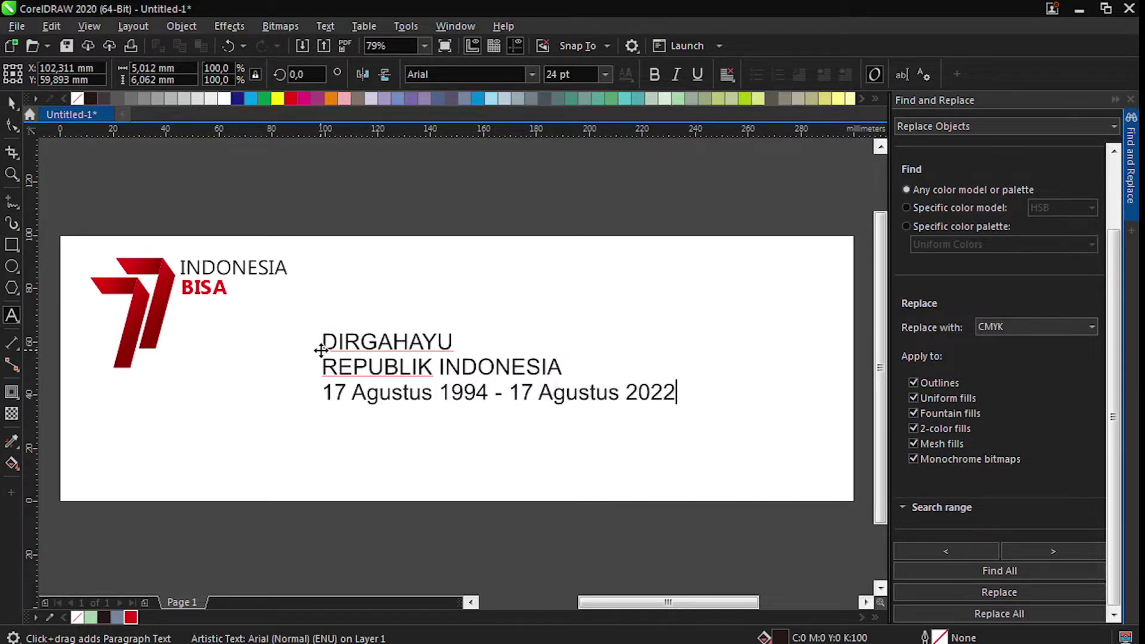
key(ctrl+space)
key(ctrl+k)
Step: Set DIRGAHAYU in Arrus Blk BT and enlarge it to about 67 pt above the other two lines
click(388, 341)
scroll(388, 337, down, 1)
scroll(429, 325, up, 1)
click(532, 74)
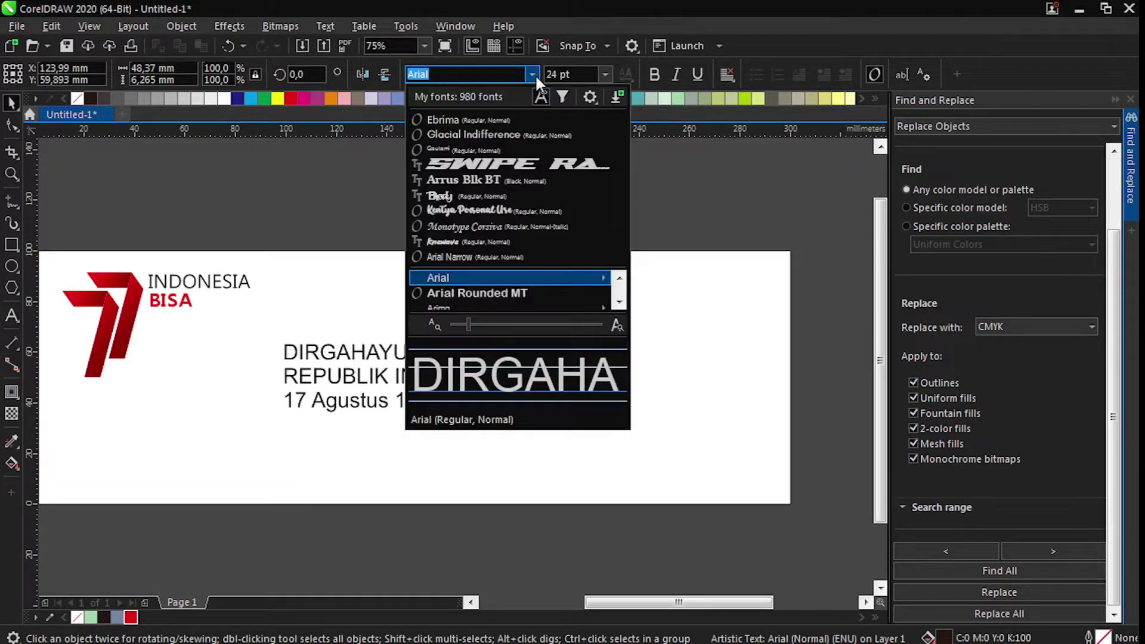
click(514, 181)
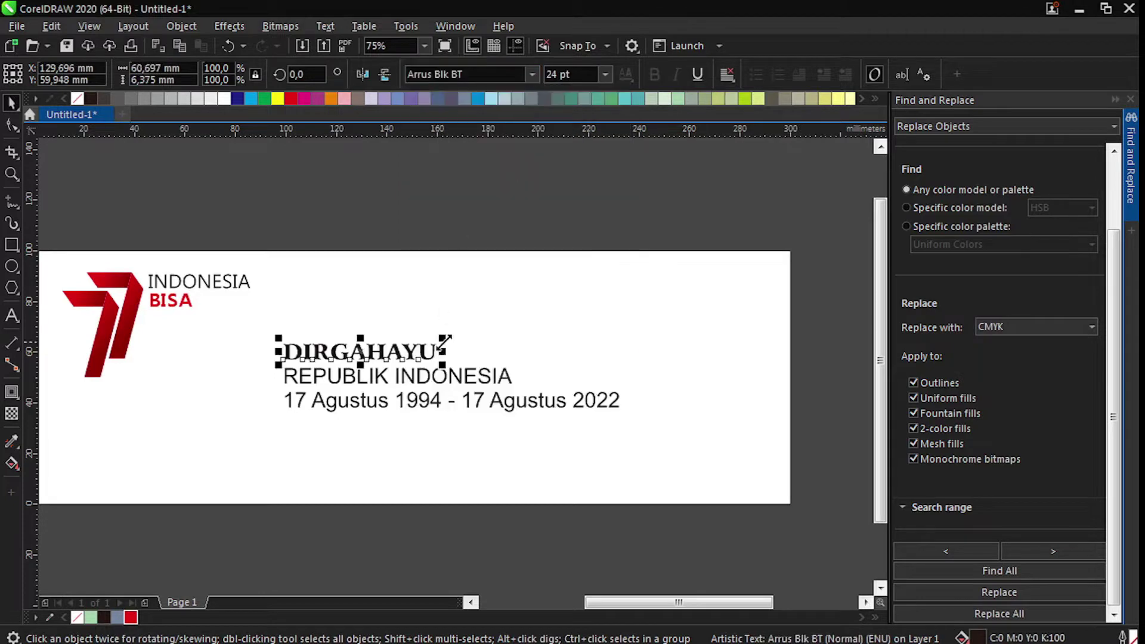
drag(507, 329, 726, 271)
drag(532, 339, 458, 334)
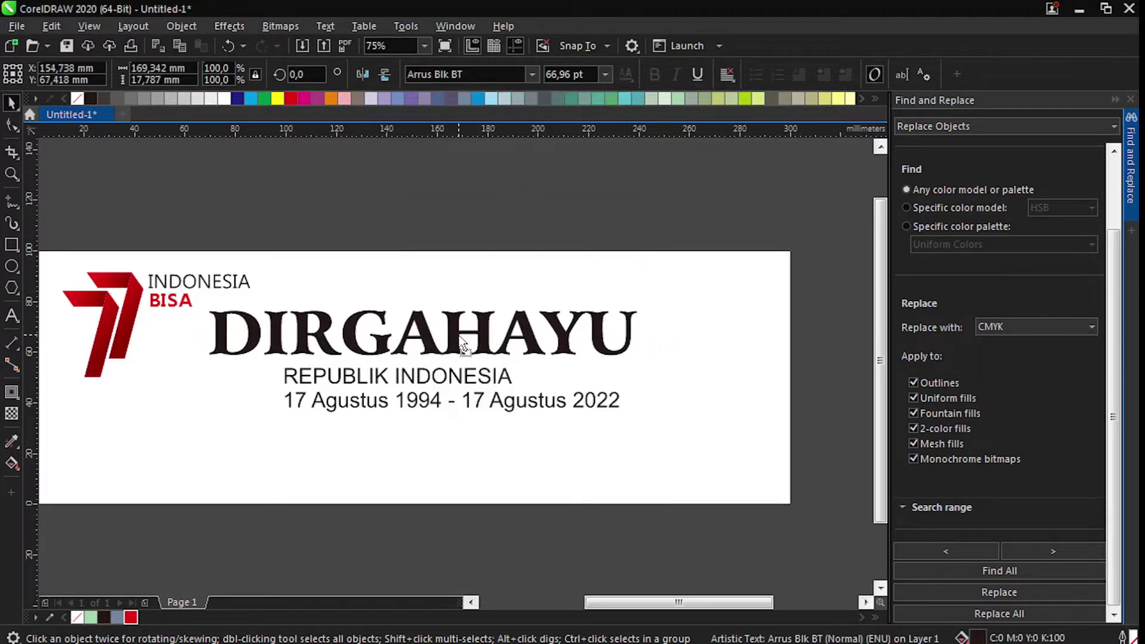
Step: Lower the date line and set REPUBLIK INDONESIA in bold Glacial Indifference
drag(416, 401, 385, 428)
click(416, 373)
click(532, 74)
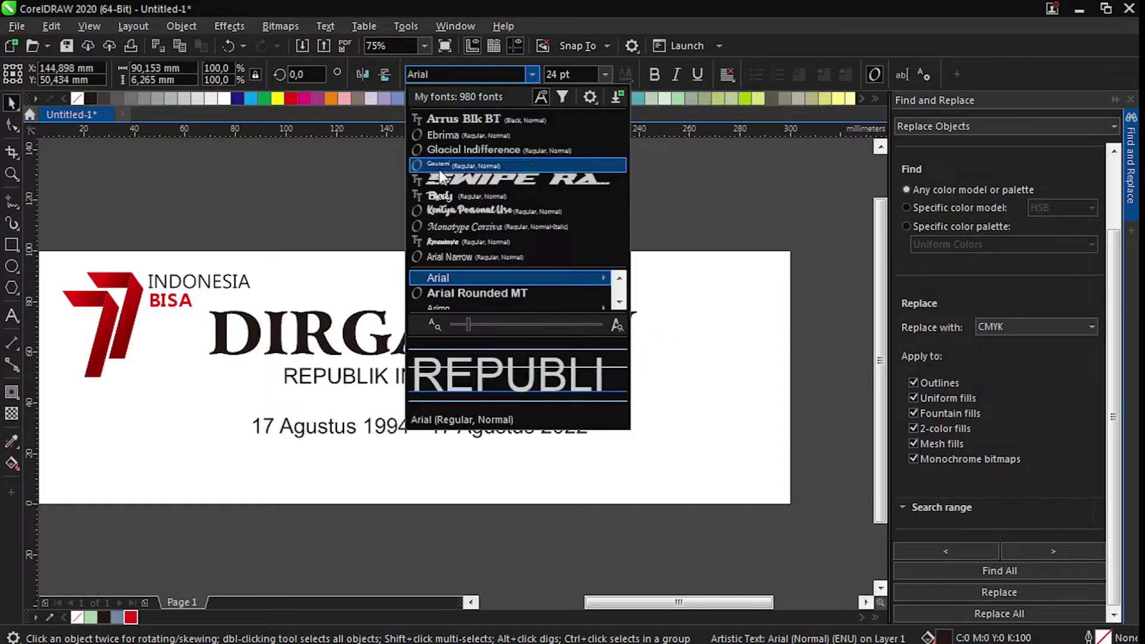
click(473, 150)
key(ctrl+b)
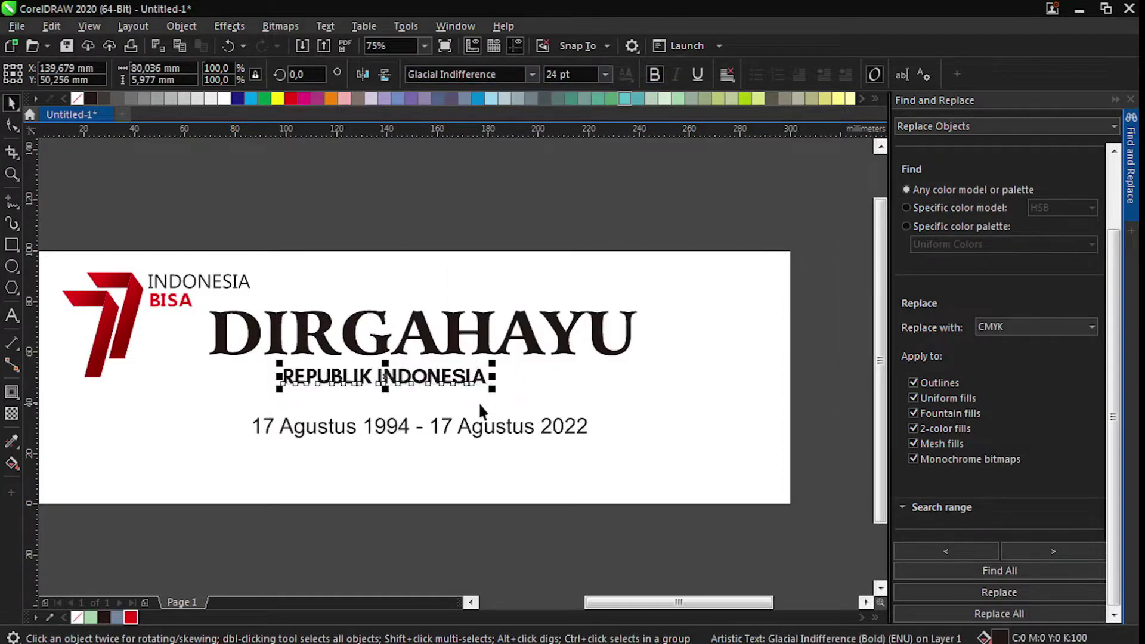
Step: Enlarge REPUBLIK INDONESIA and centre it horizontally on the background rectangle
drag(492, 389, 532, 424)
shift+click(625, 405)
key(c)
drag(625, 405, 617, 399)
key(ctrl+z)
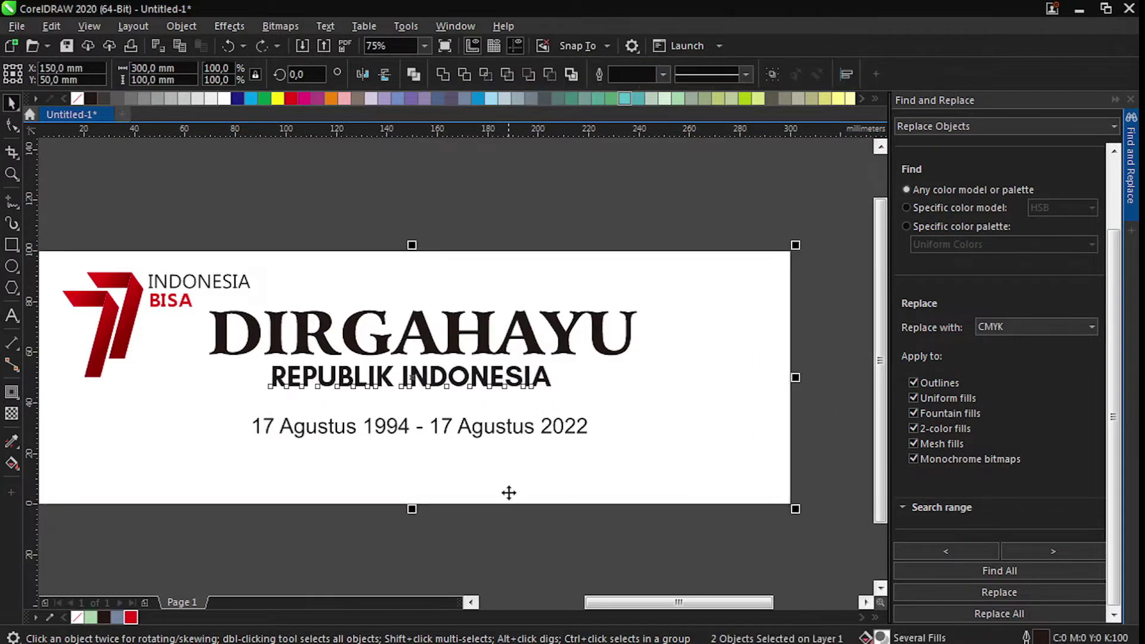
shift+click(509, 492)
Step: Move the date line closer below REPUBLIK INDONESIA, set it in Glacial Indifference and centre it under that line
drag(507, 436, 486, 421)
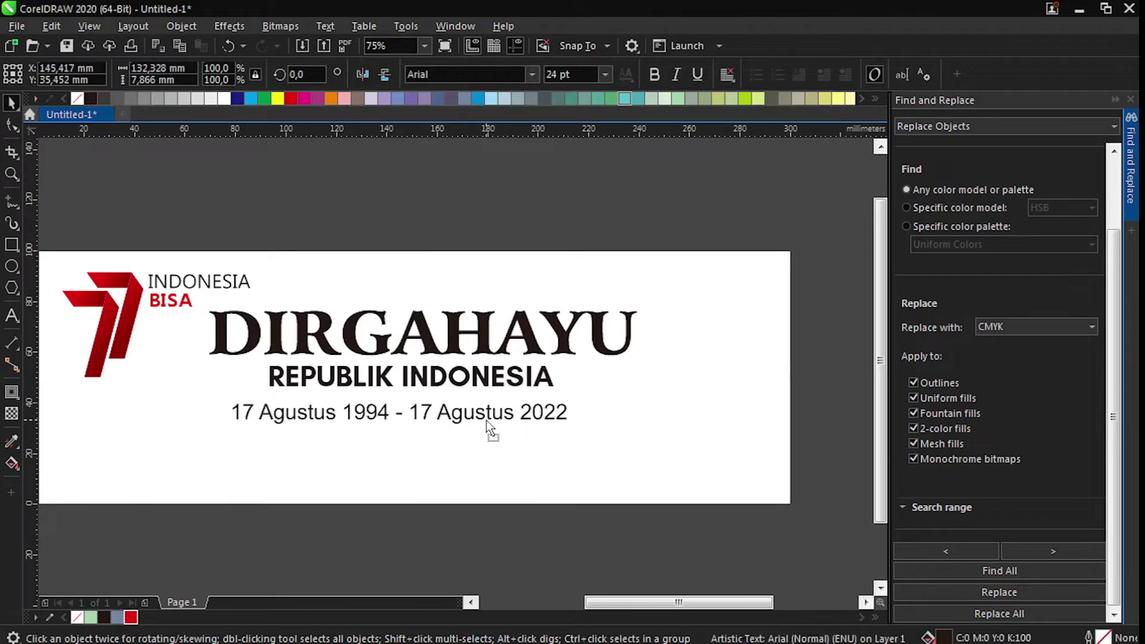
click(531, 74)
click(468, 100)
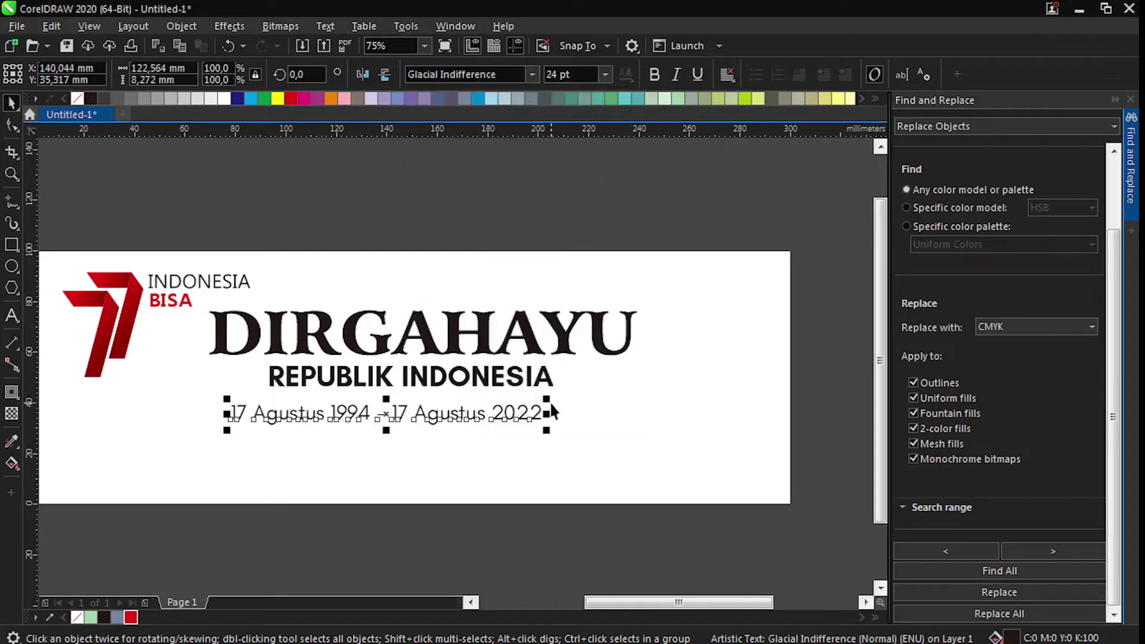
shift+click(549, 380)
key(c)
click(496, 550)
Step: Enlarge DIRGAHAYU and REPUBLIK INDONESIA slightly together, and scale REPUBLIK INDONESIA further to about 46 pt
click(544, 379)
shift+click(565, 344)
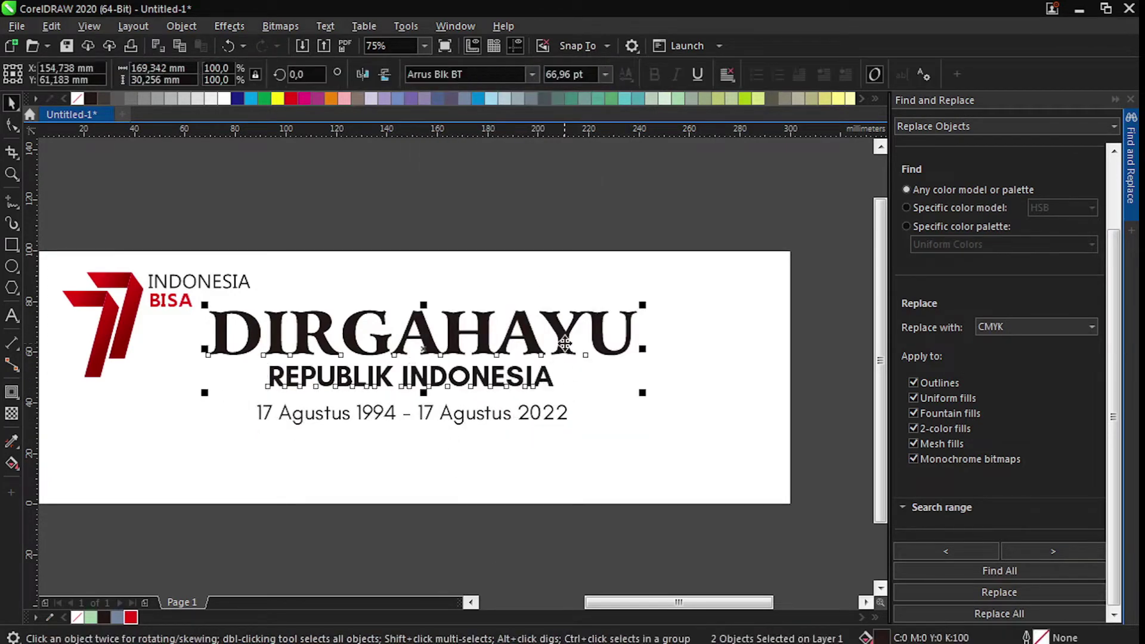
click(623, 397)
click(554, 394)
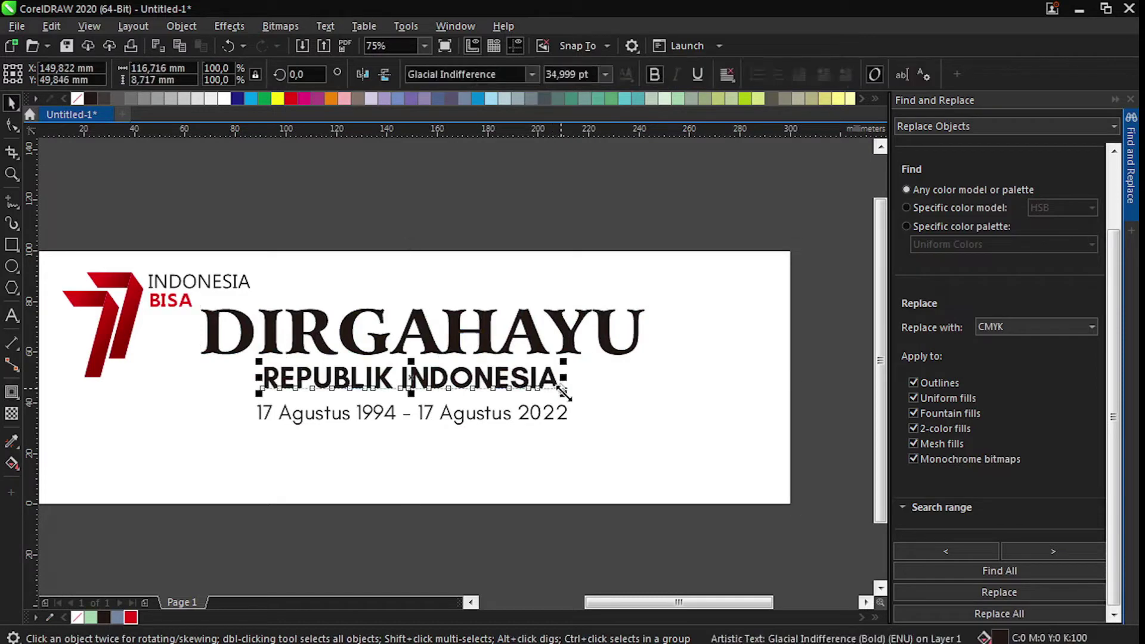
drag(566, 401, 658, 440)
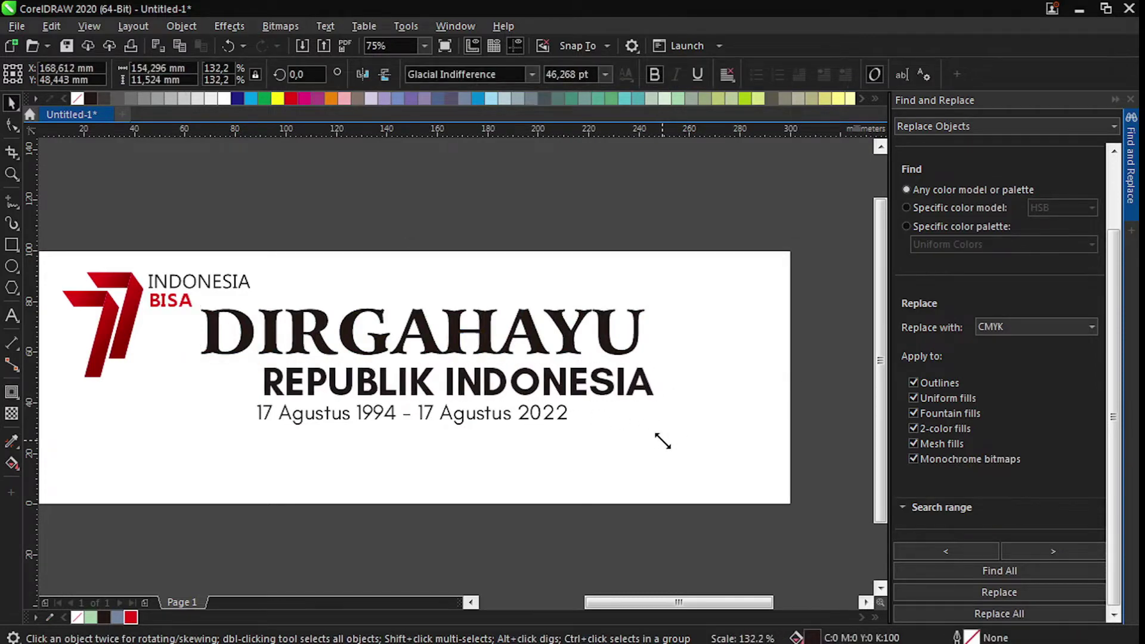
Step: Shift DIRGAHAYU to match the right edge of REPUBLIK INDONESIA and move the date line to that line's left edge
click(637, 345)
click(568, 420)
drag(567, 417, 567, 421)
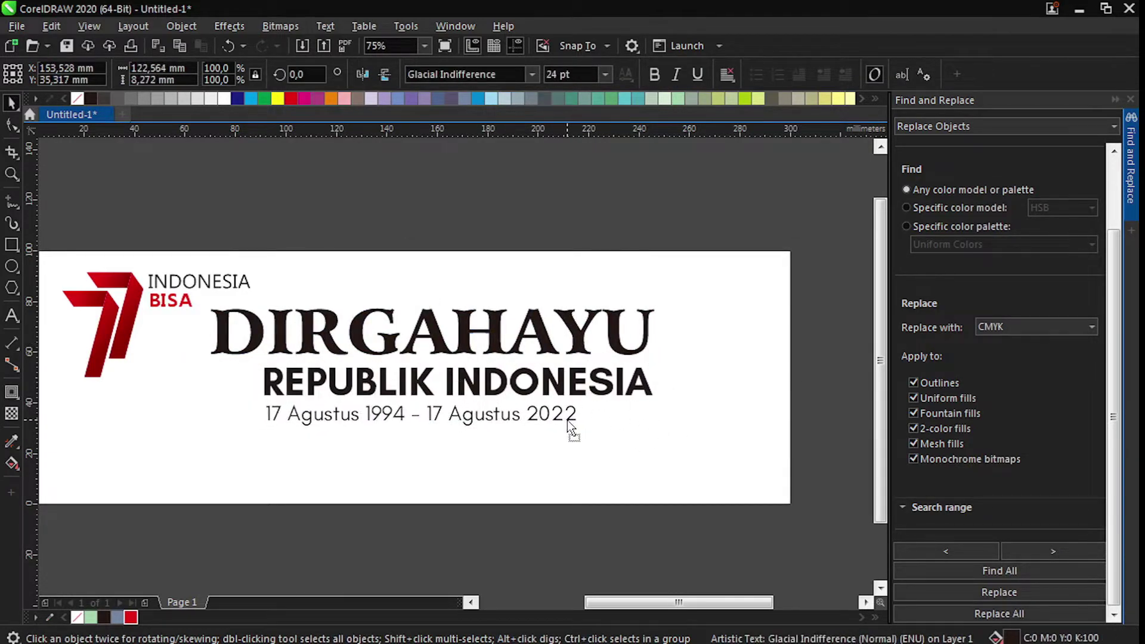
Step: Draw a rectangle about 224 by 19 mm below the date line, centre it horizontally on the background and round its corners to about 6 mm
scroll(327, 358, down, 1)
scroll(313, 436, up, 1)
click(310, 438)
click(12, 245)
drag(171, 340, 738, 389)
key(space)
shift+click(766, 368)
key(c)
click(698, 367)
click(12, 125)
drag(146, 341, 159, 356)
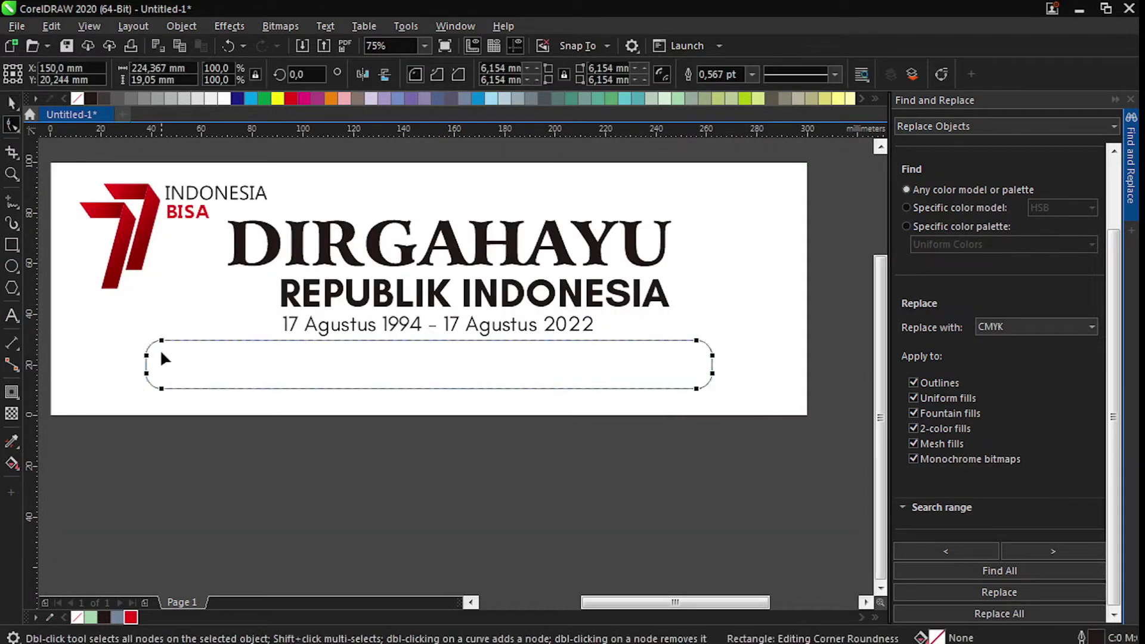
Step: Duplicate REPUBLIK INDONESIA into the rounded box and change the copy's text to "Nama Instansi : ................"
key(space)
drag(292, 306, 182, 378)
right_click(183, 379)
key(F8)
key(ctrl+a)
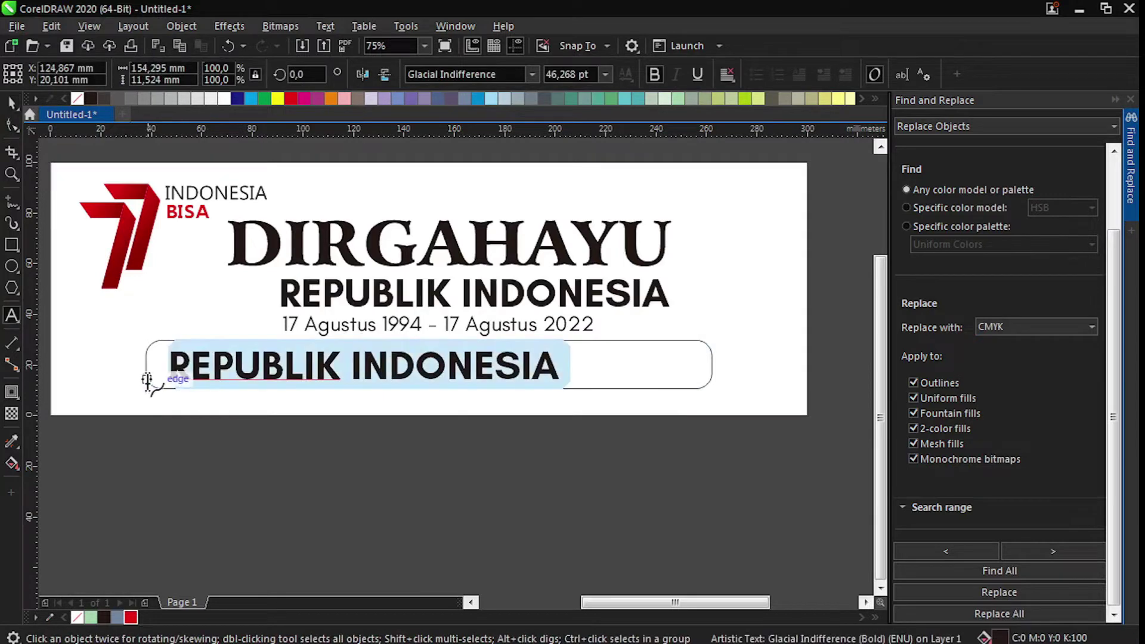
key(BackSpace)
text(nAM)
key(BackSpace)
key(BackSpace)
key(BackSpace)
text(Na)
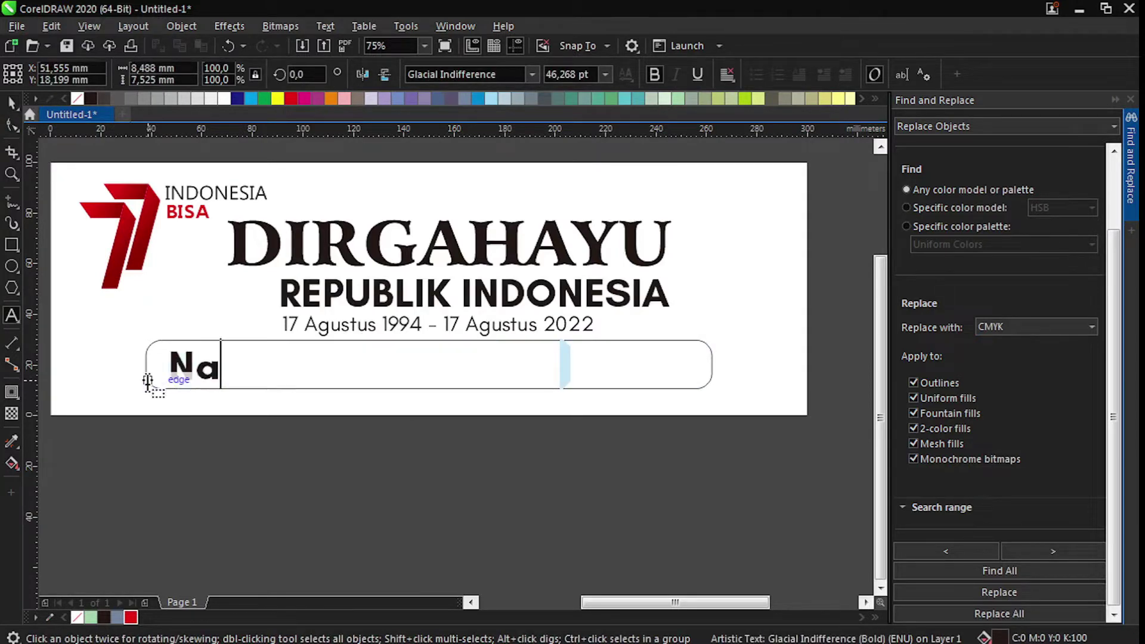
text(ma Instansi)
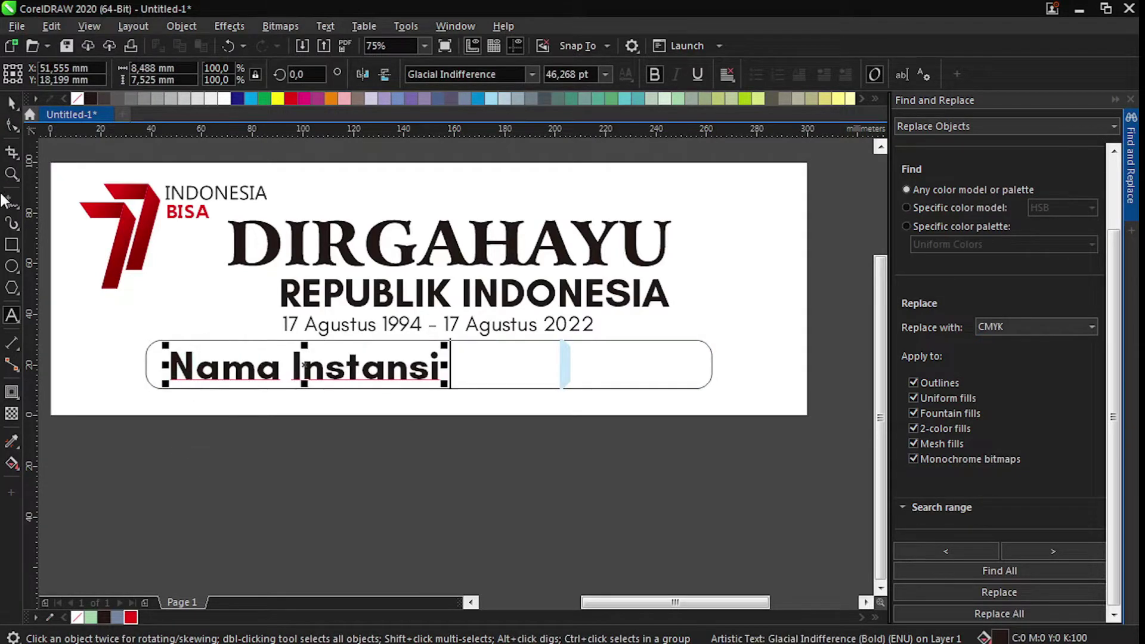
text( : ................)
Step: Scale the rounded box and its Nama Instansi text down together to about 197 mm wide
click(12, 104)
scroll(375, 337, down, 1)
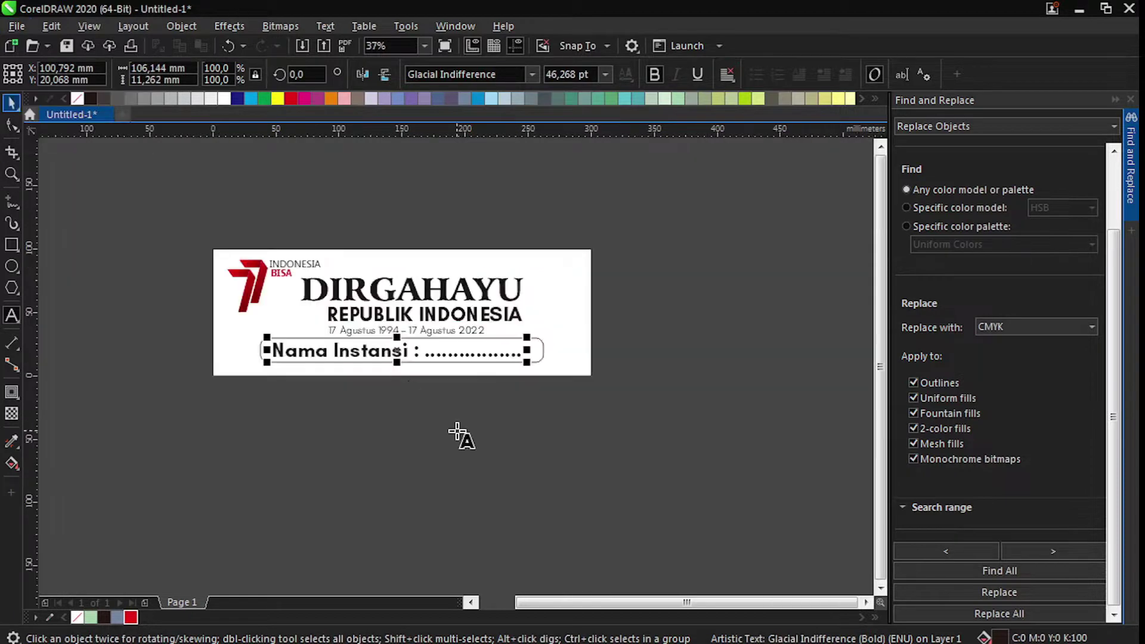
scroll(400, 275, up, 1)
drag(69, 501, 717, 391)
drag(114, 458, 176, 459)
key(Left)
key(Right)
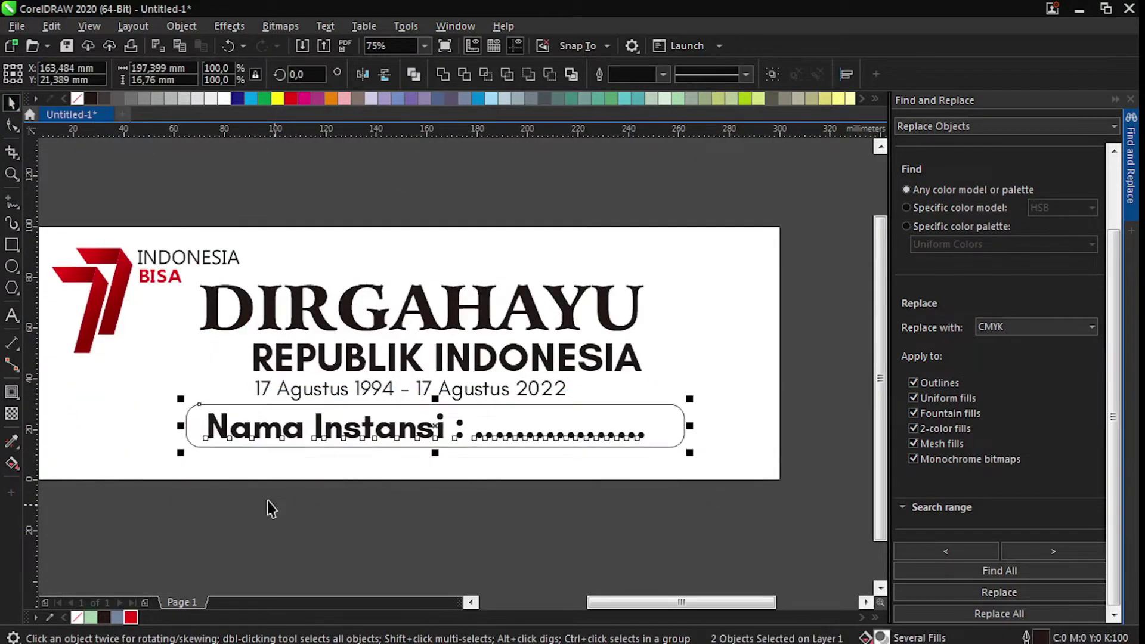
click(268, 502)
Step: Bring the flag and raised-fists illustration from Photoshop into the CorelDRAW banner and set its height to 100 mm
key(alt+Tab)
drag(654, 96, 1144, 632)
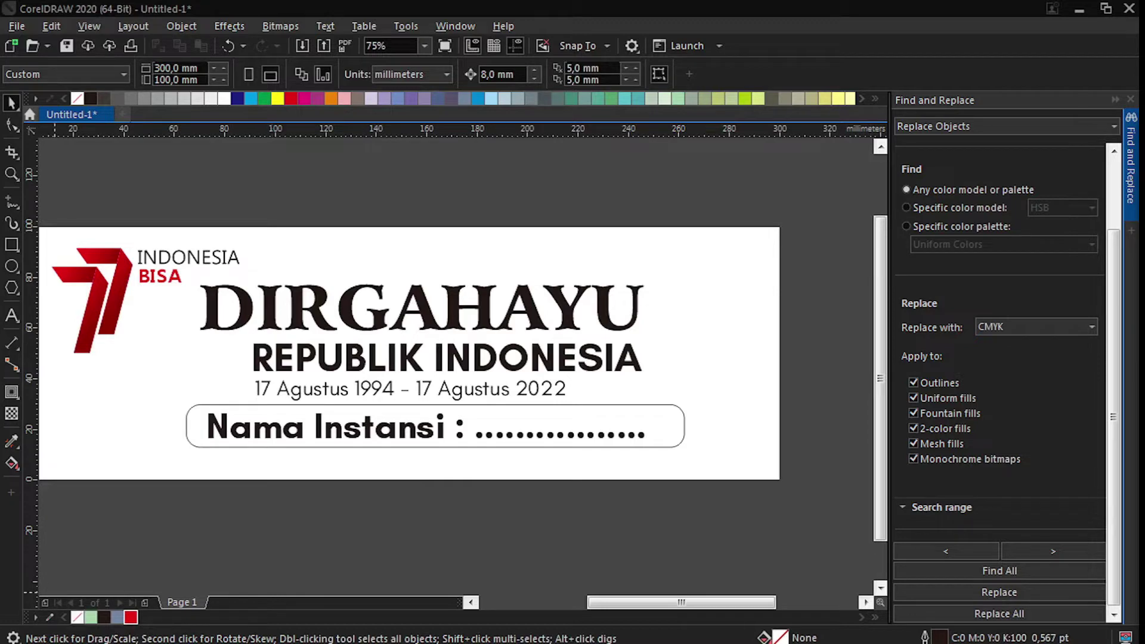
key(super)
click(100, 251)
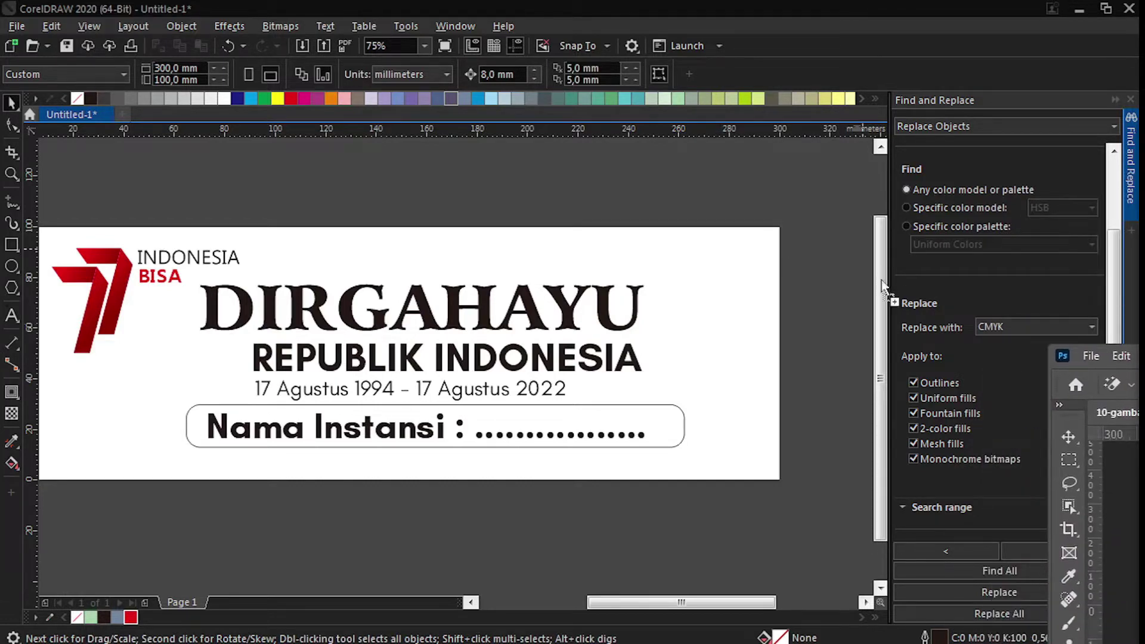
key(ctrl+v)
click(583, 245)
scroll(444, 321, down, 2)
click(623, 408)
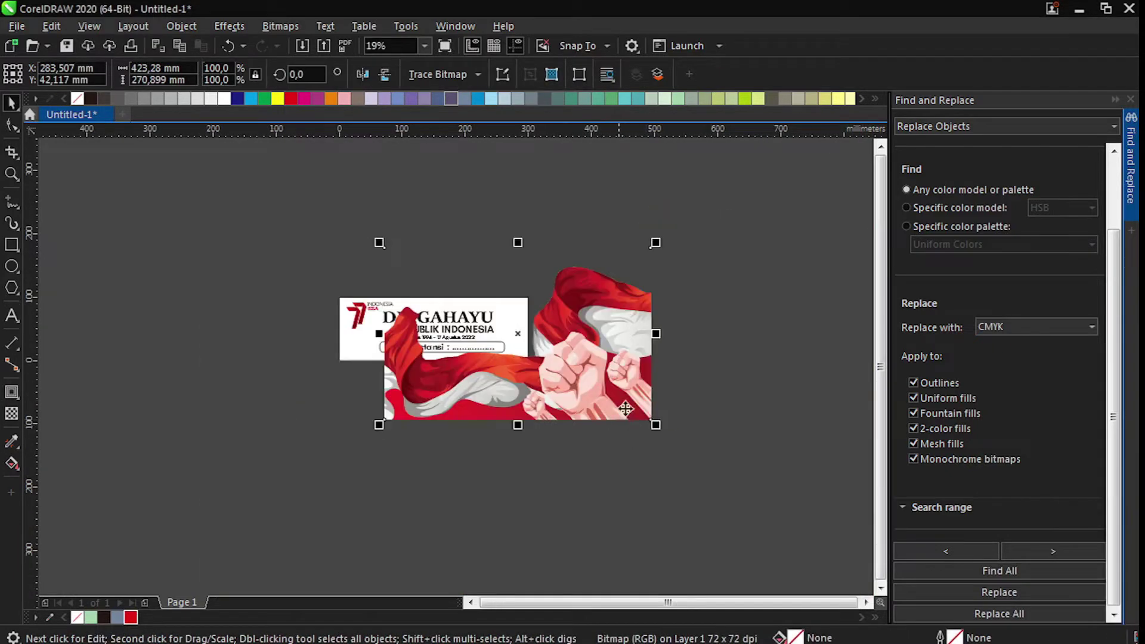
text(100)
key(Return)
scroll(465, 277, up, 1)
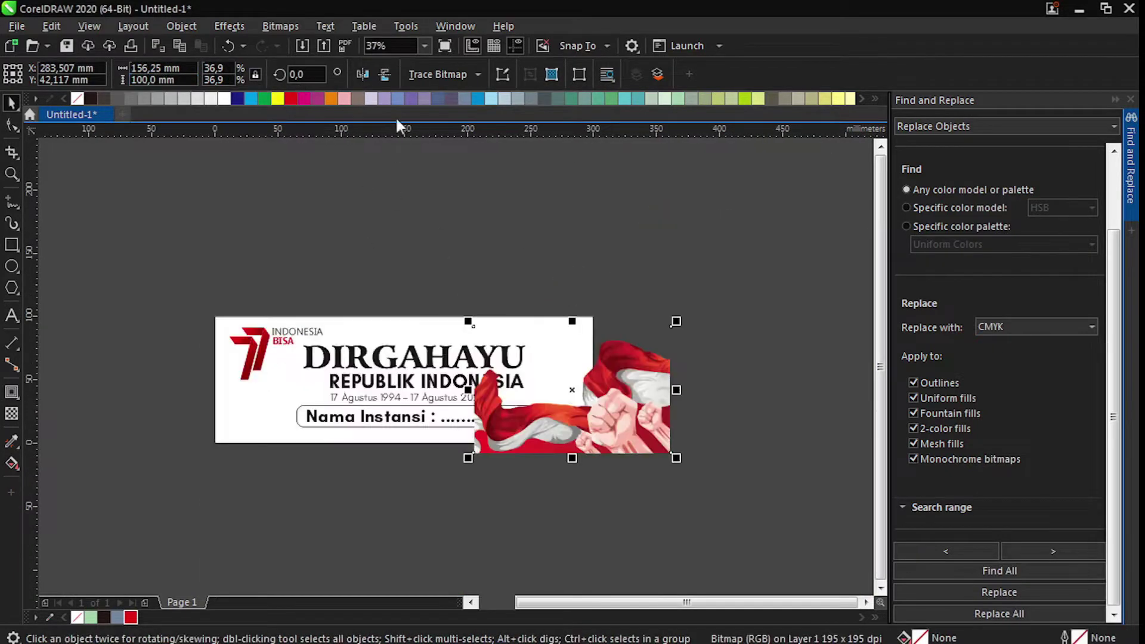
Step: Mirror the flag illustration horizontally and align it to the bottom-left corner of the background rectangle
click(363, 75)
shift+click(365, 318)
key(b)
key(l)
click(447, 258)
click(298, 361)
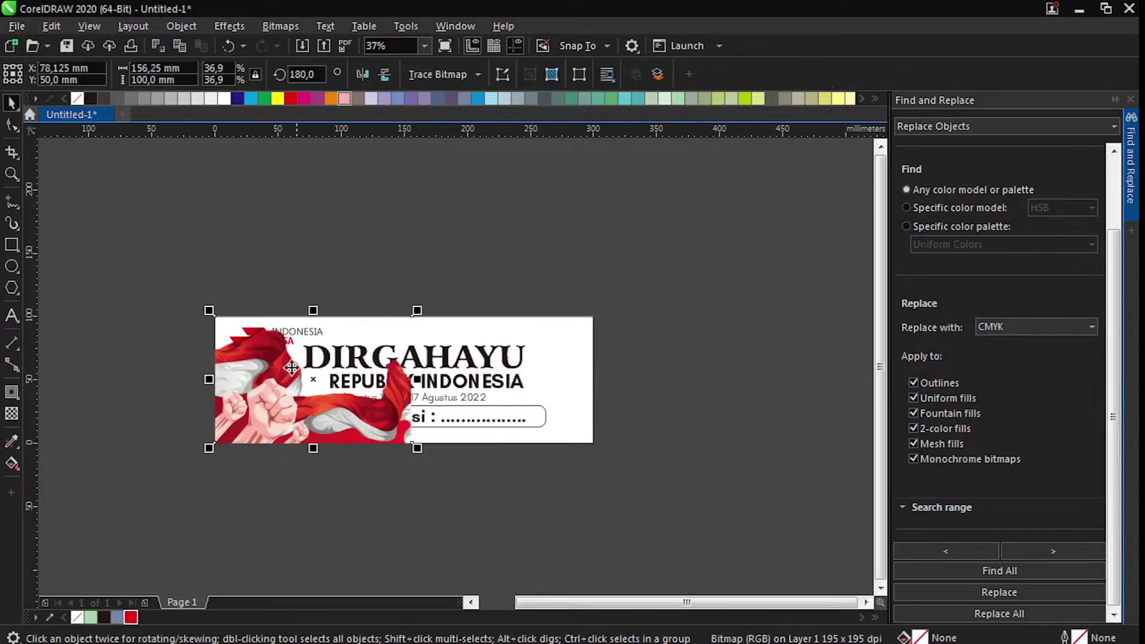
Step: Scale the flag illustration down to about 113 by 72 mm and fade out its right end with a horizontal fountain transparency
scroll(298, 360, up, 1)
drag(531, 267, 446, 352)
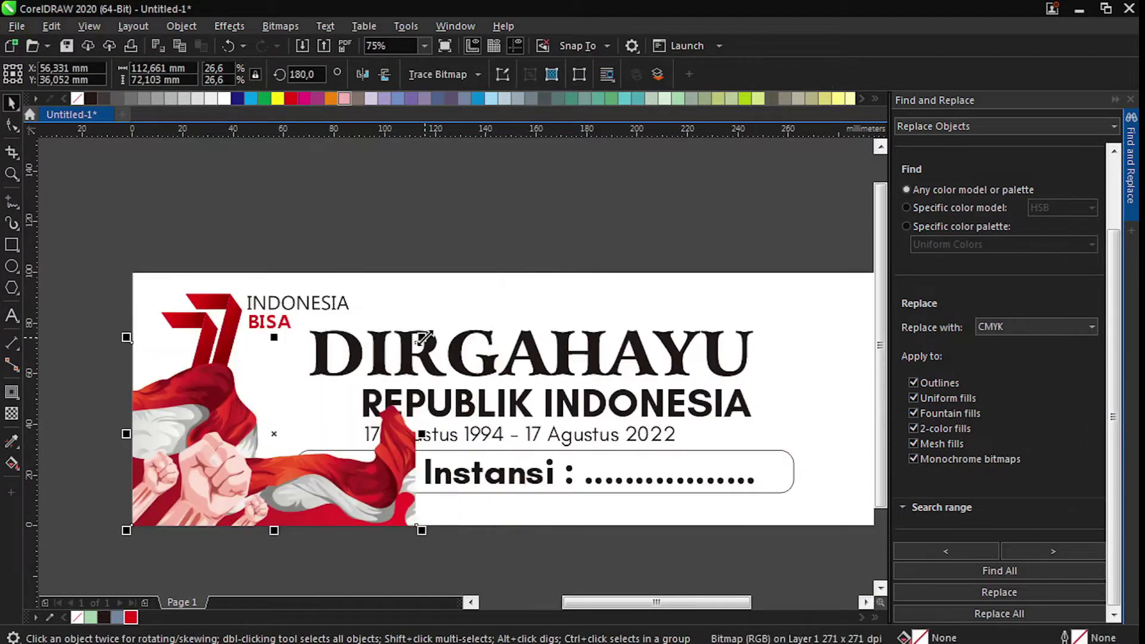
click(12, 413)
drag(301, 489, 397, 489)
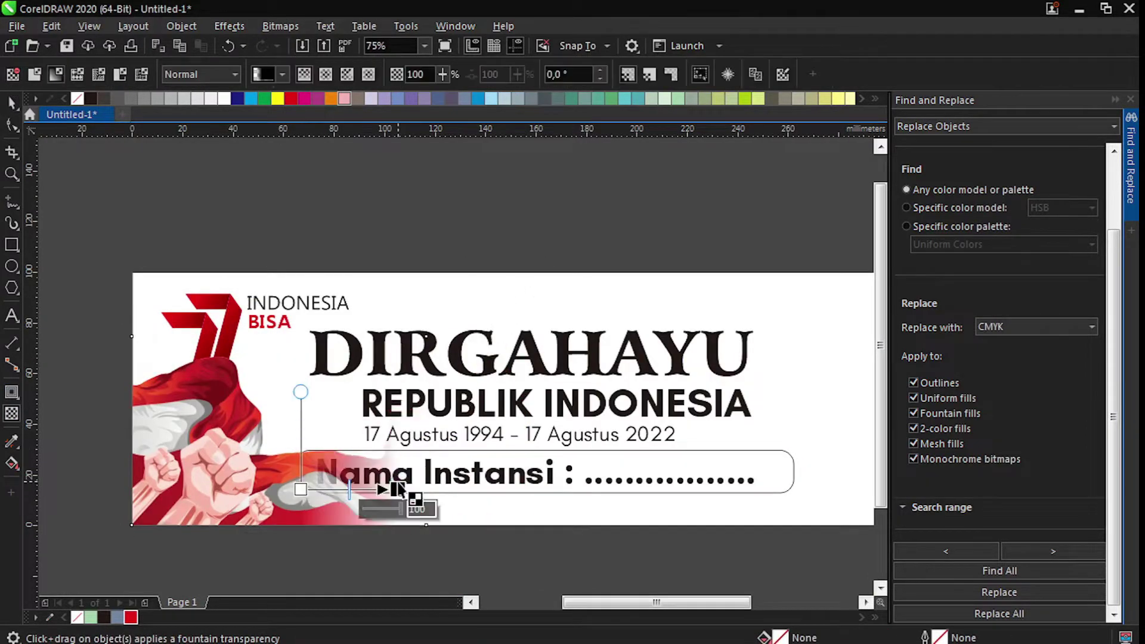
key(space)
Step: Scale the 77 logo and its INDONESIA BISA text down slightly, and undo the last move
drag(268, 539, 849, 283)
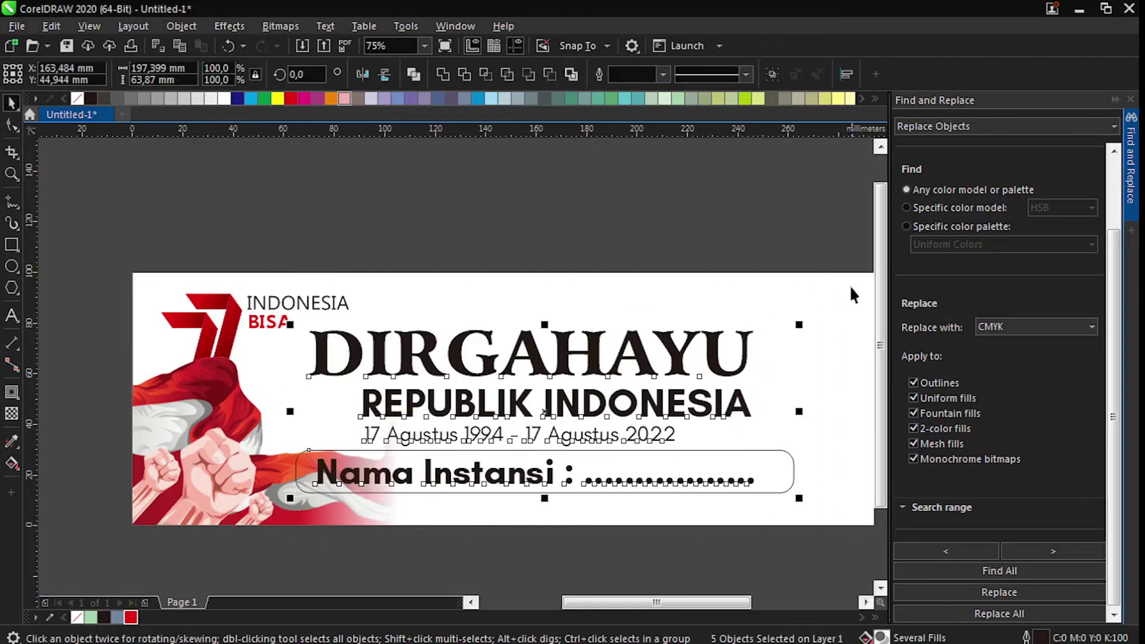
scroll(174, 264, down, 1)
click(174, 264)
scroll(163, 269, up, 1)
drag(160, 267, 347, 390)
drag(198, 477, 146, 477)
key(ctrl+z)
Step: Adjust the fountain transparency on the flag illustration to change how it fades behind the text
click(11, 413)
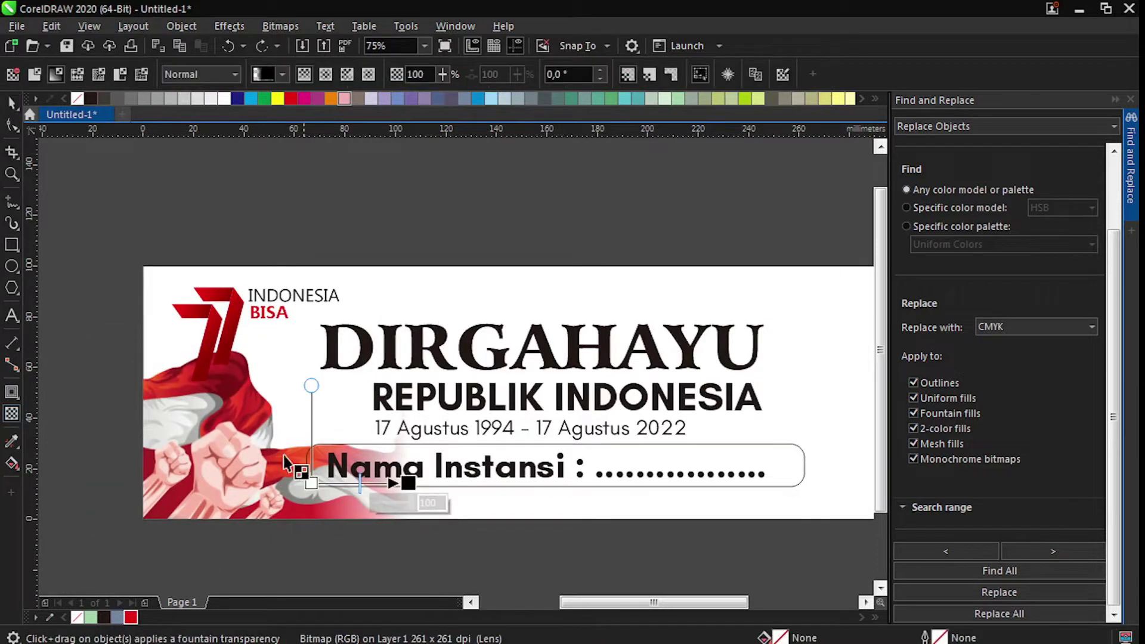
drag(298, 466, 320, 481)
key(space)
click(238, 545)
scroll(185, 483, down, 1)
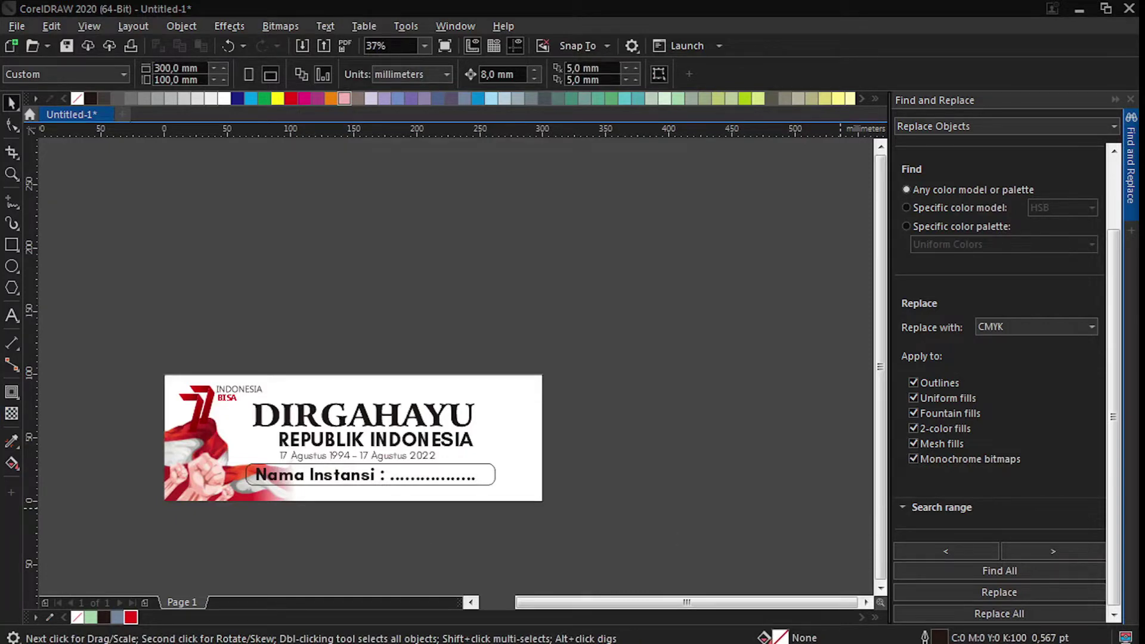
Step: Bring in the illustration of the man in a black cap, place it behind the text in the bottom-right corner and scale it to about 69 by 72 mm
drag(1126, 537, 517, 476)
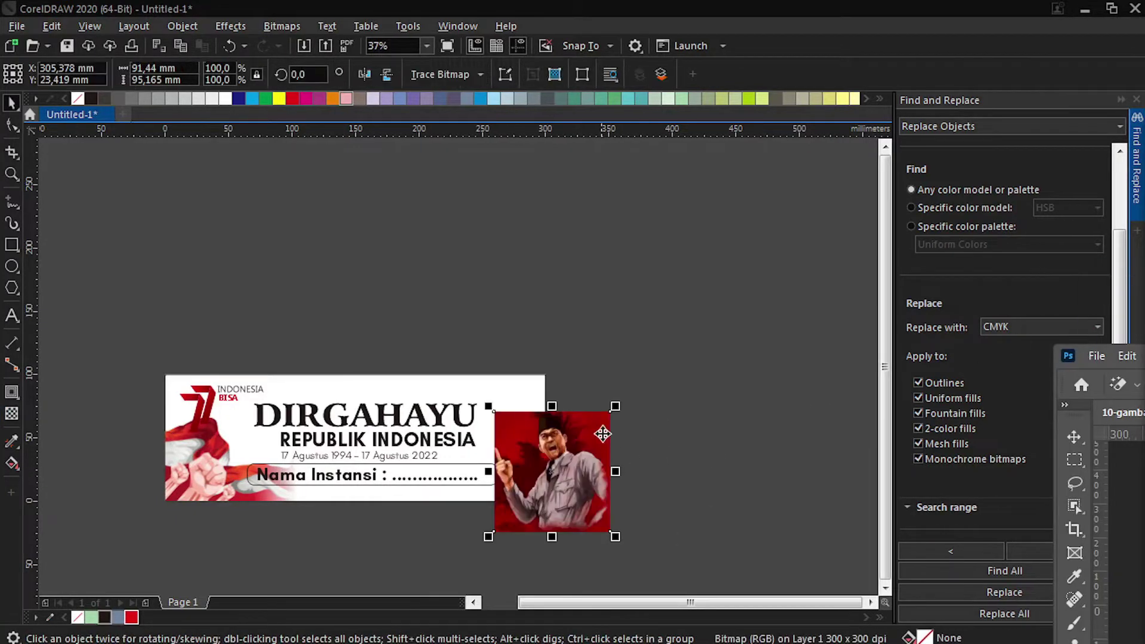
drag(602, 422, 537, 387)
drag(423, 501, 411, 508)
scroll(476, 474, up, 1)
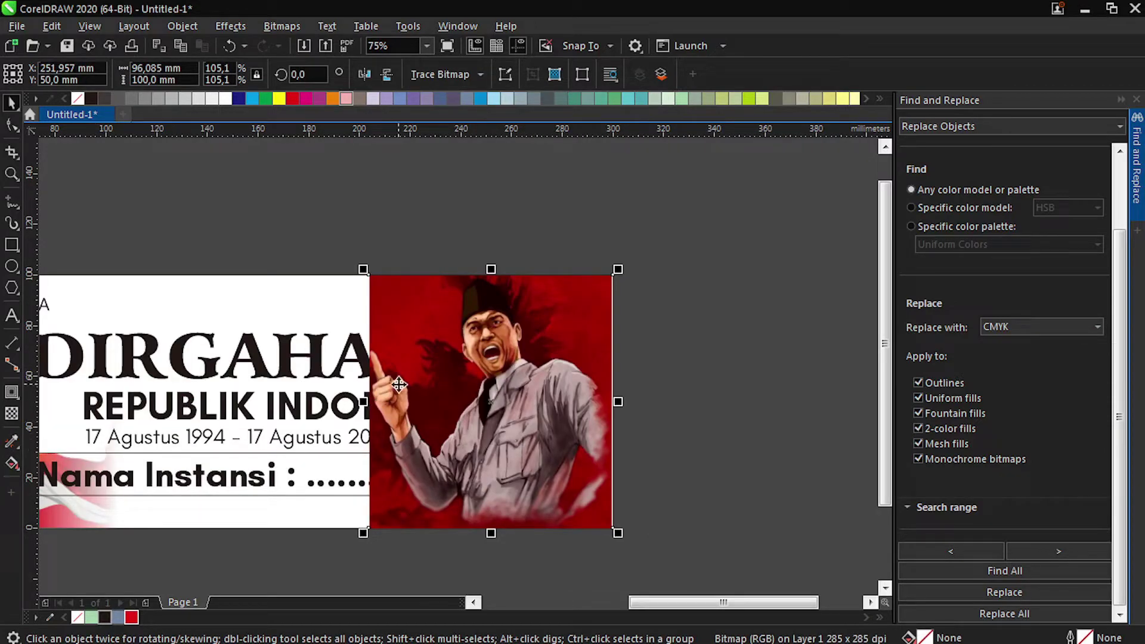
key(shift+Page_Down)
drag(366, 275, 431, 339)
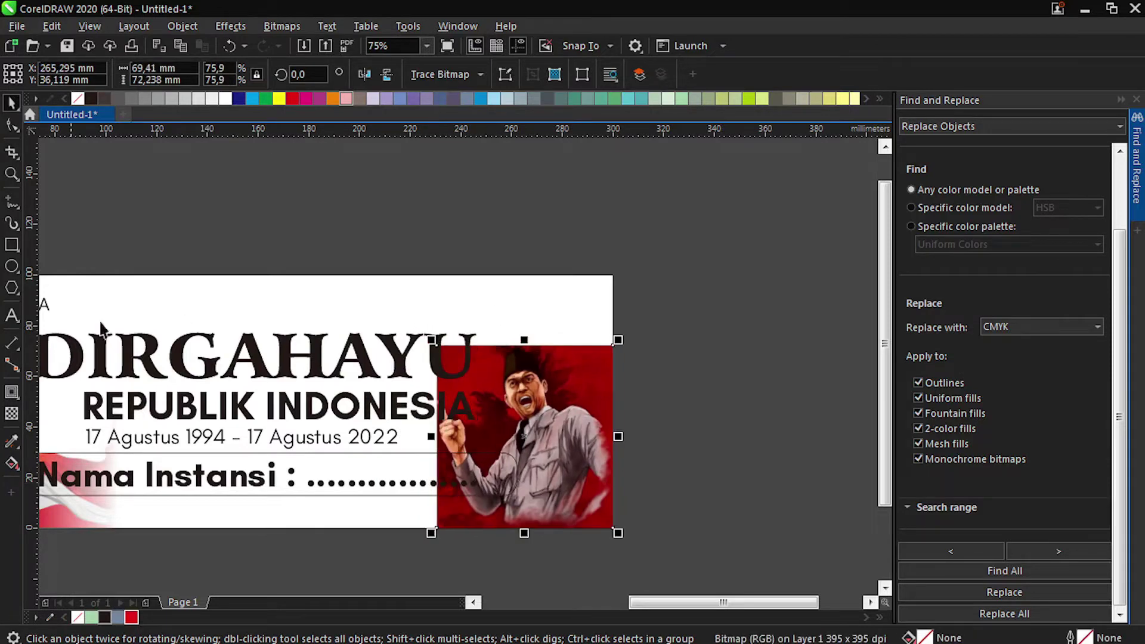
Step: Convert the black-cap man illustration to CMYK Color (32-bit) mode
key(F6)
key(space)
click(281, 25)
mouse_move(334, 157)
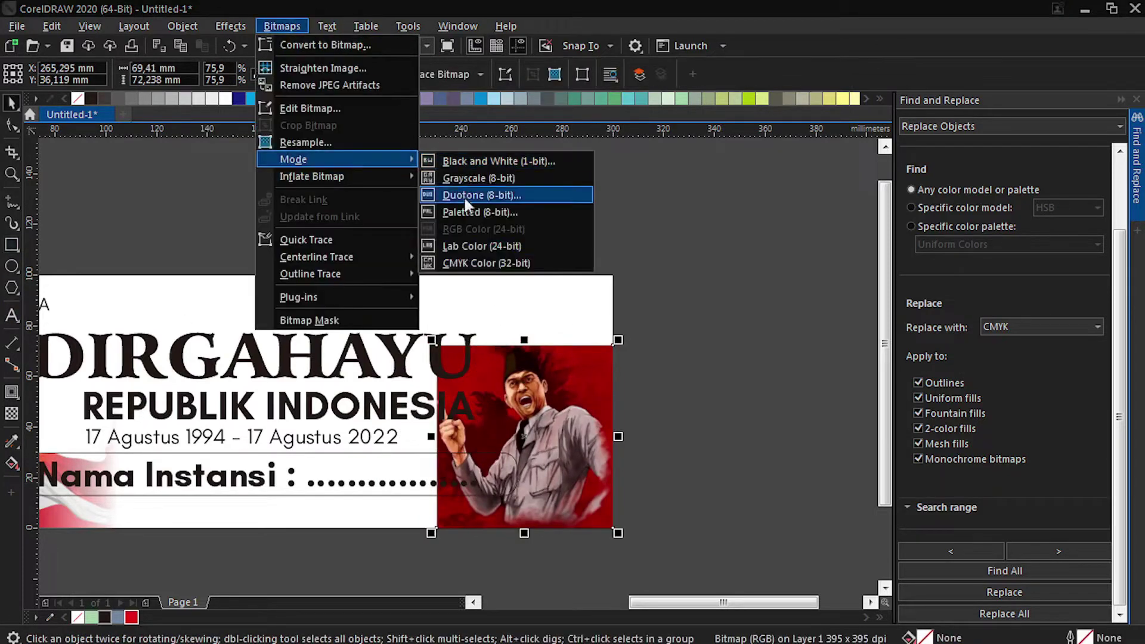
click(477, 262)
Step: Draw a full-height rectangle over the right third of the banner and sample the dark red from the man illustration's background
click(12, 244)
drag(618, 269, 365, 523)
key(i)
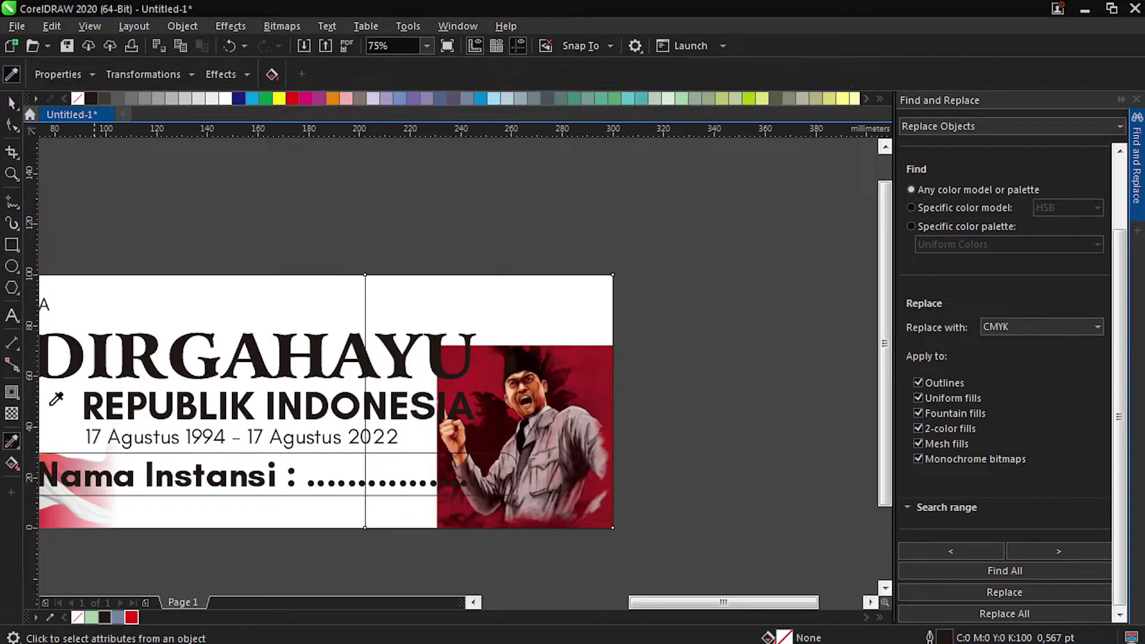
click(602, 359)
key(space)
click(17, 443)
click(18, 446)
click(86, 441)
click(603, 373)
Step: Undo the sampled fill on the full background and fill the right-hand rectangle with the sampled dark red instead
click(562, 311)
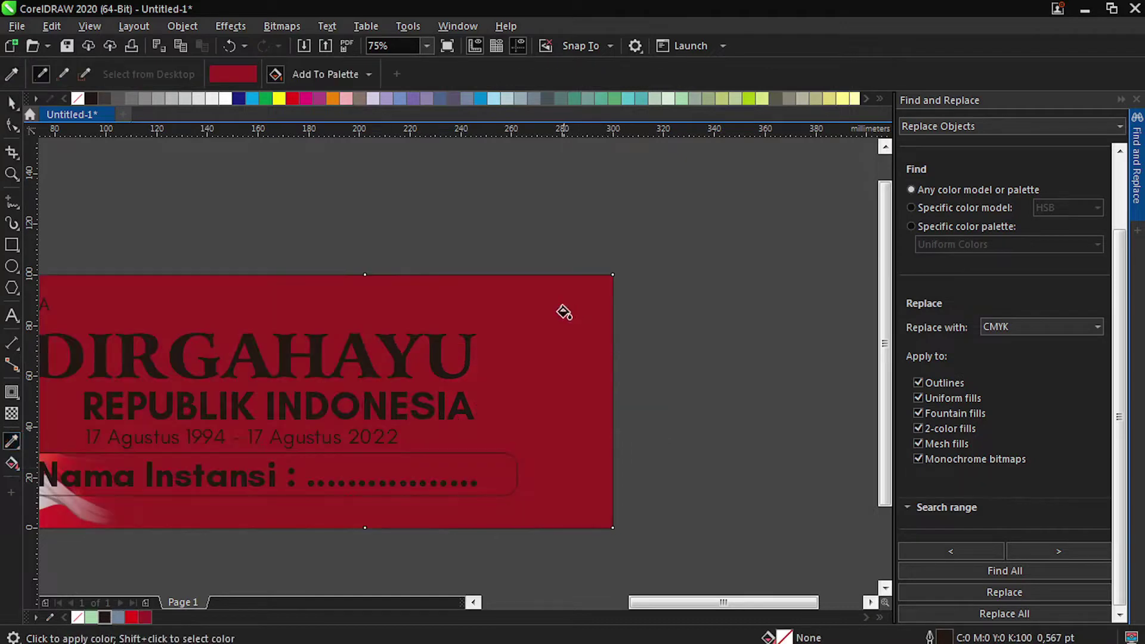
key(space)
key(ctrl+z)
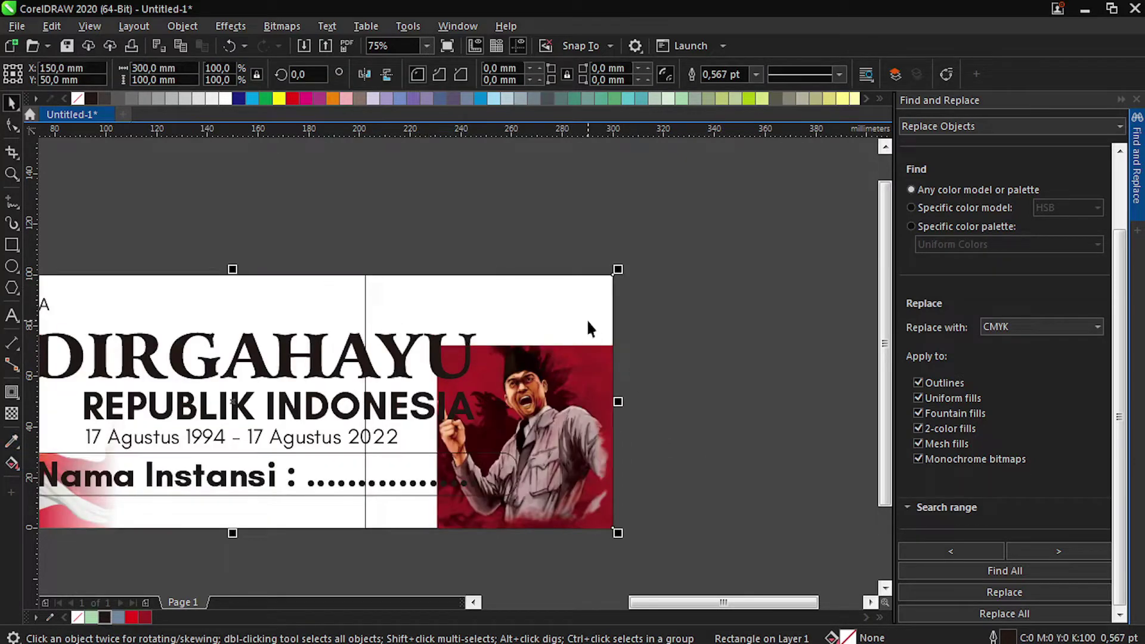
click(145, 616)
Step: Fade the top edge of the man illustration with a fountain transparency and convert it to a 400 dpi CMYK bitmap
click(603, 360)
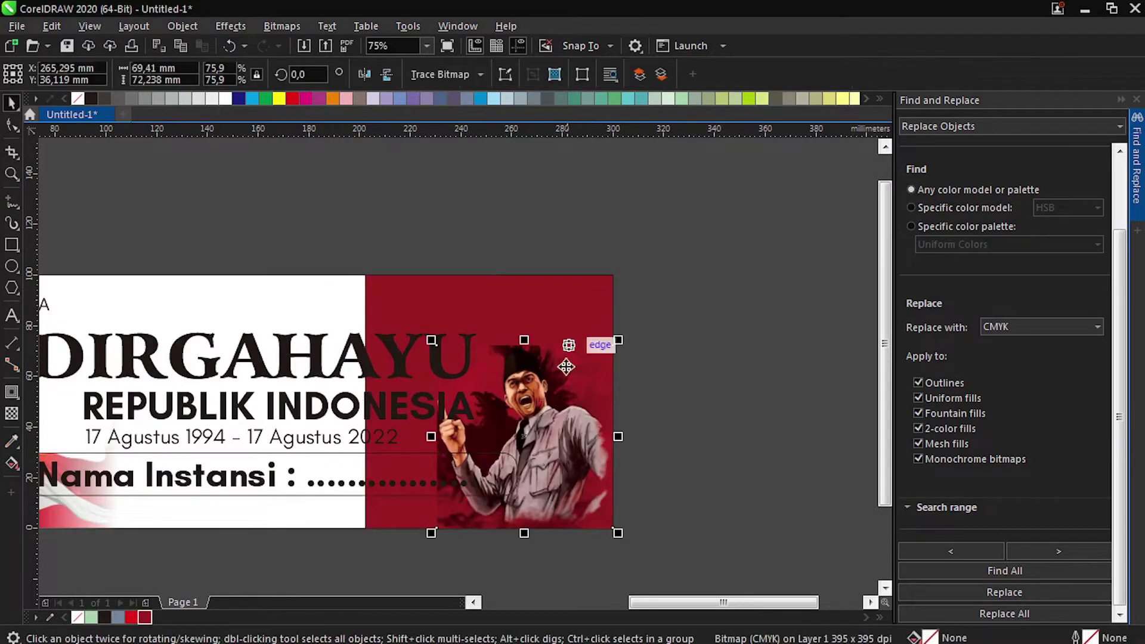
click(18, 416)
scroll(529, 351, up, 2)
drag(493, 382, 513, 336)
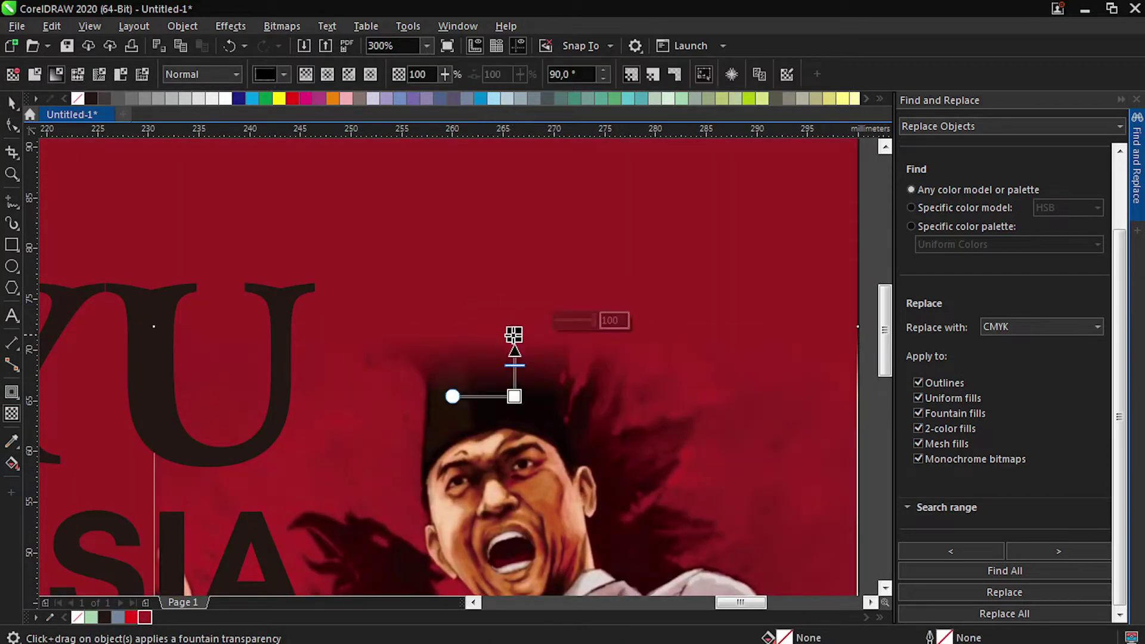
scroll(459, 344, down, 3)
click(276, 26)
click(325, 42)
click(595, 414)
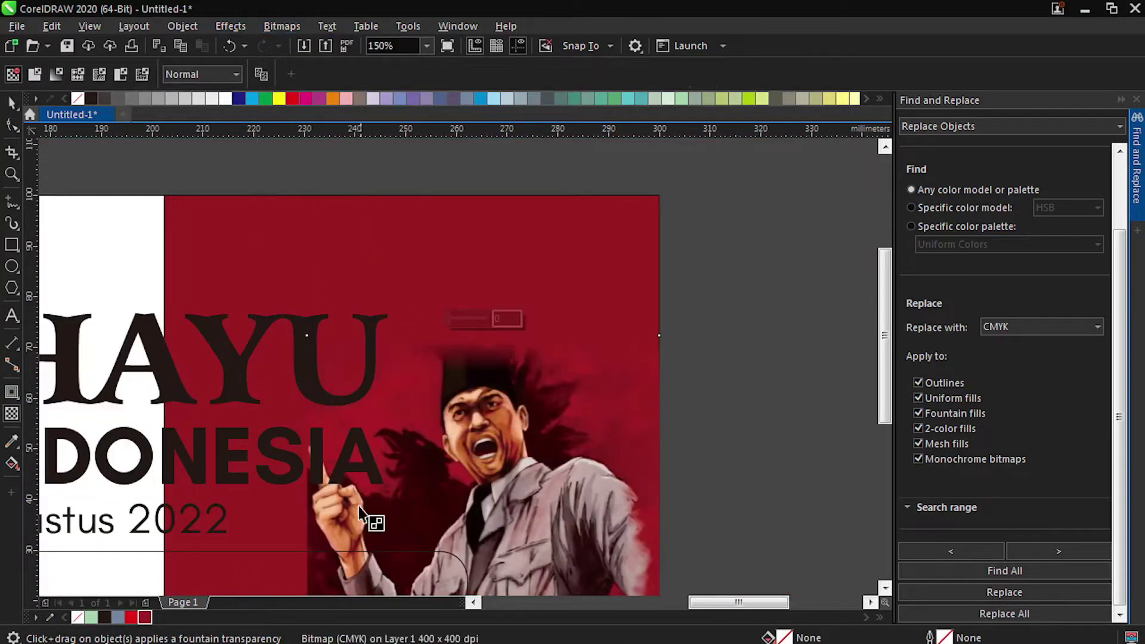
Step: Fade the left edge of the man illustration with a fountain transparency and convert the result to a bitmap again
drag(344, 502, 313, 502)
scroll(386, 353, down, 1)
key(space)
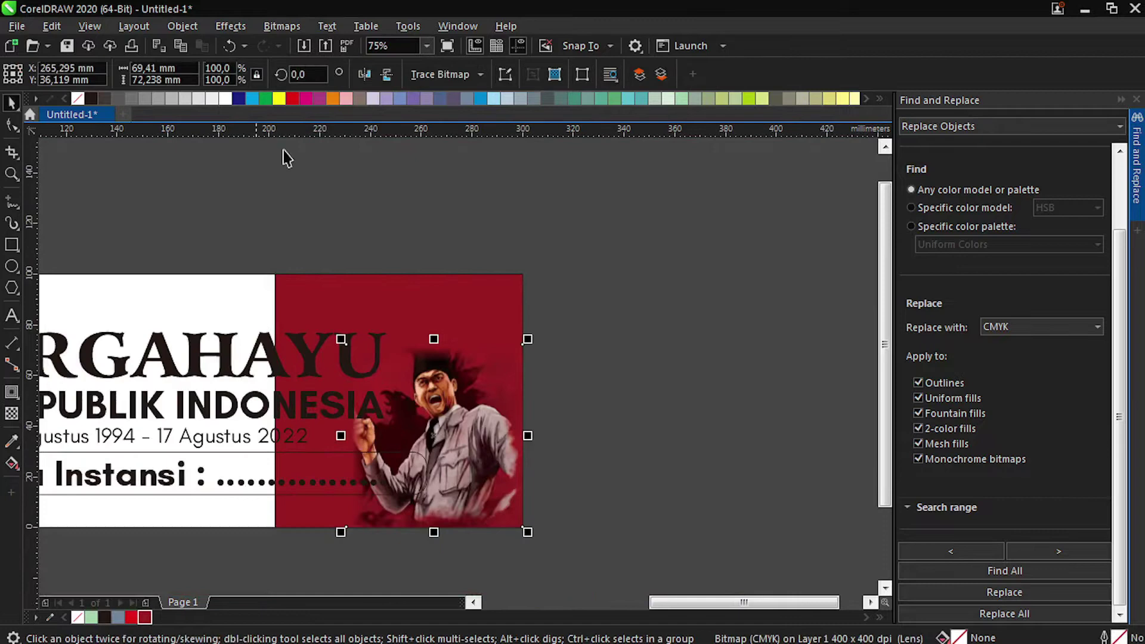
click(282, 27)
click(325, 42)
click(595, 414)
click(673, 440)
scroll(435, 350, down, 1)
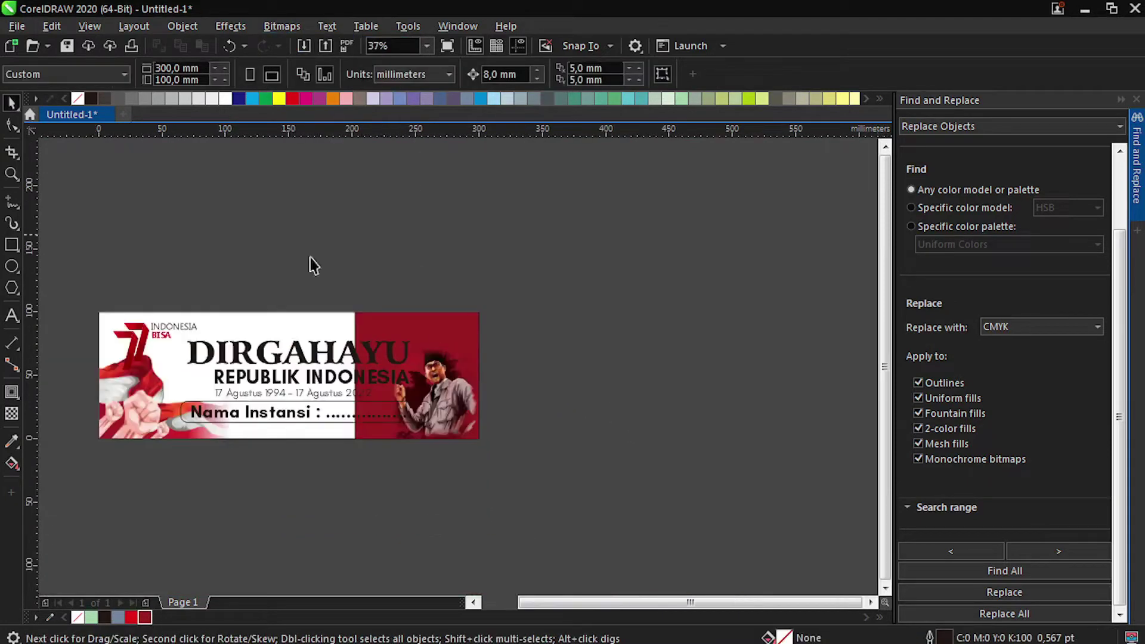
Step: Bring the red-and-white ribbon wave image in beside the banner and convert it to a 400 dpi CMYK bitmap
drag(831, 223, 600, 400)
scroll(649, 432, up, 2)
scroll(375, 298, down, 1)
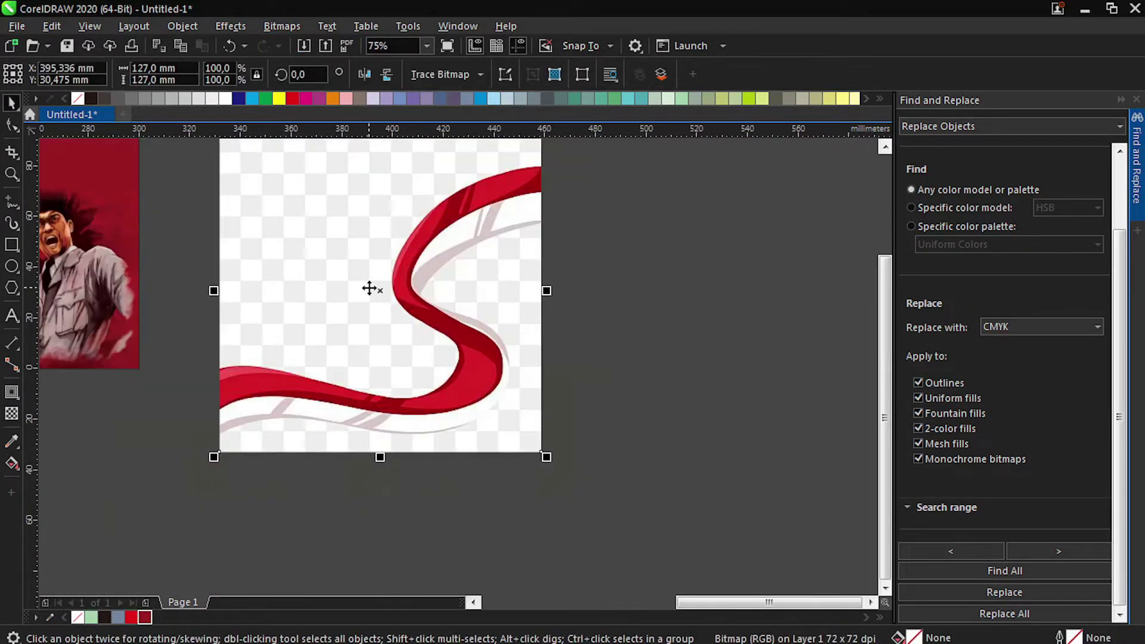
click(281, 26)
click(325, 42)
click(593, 414)
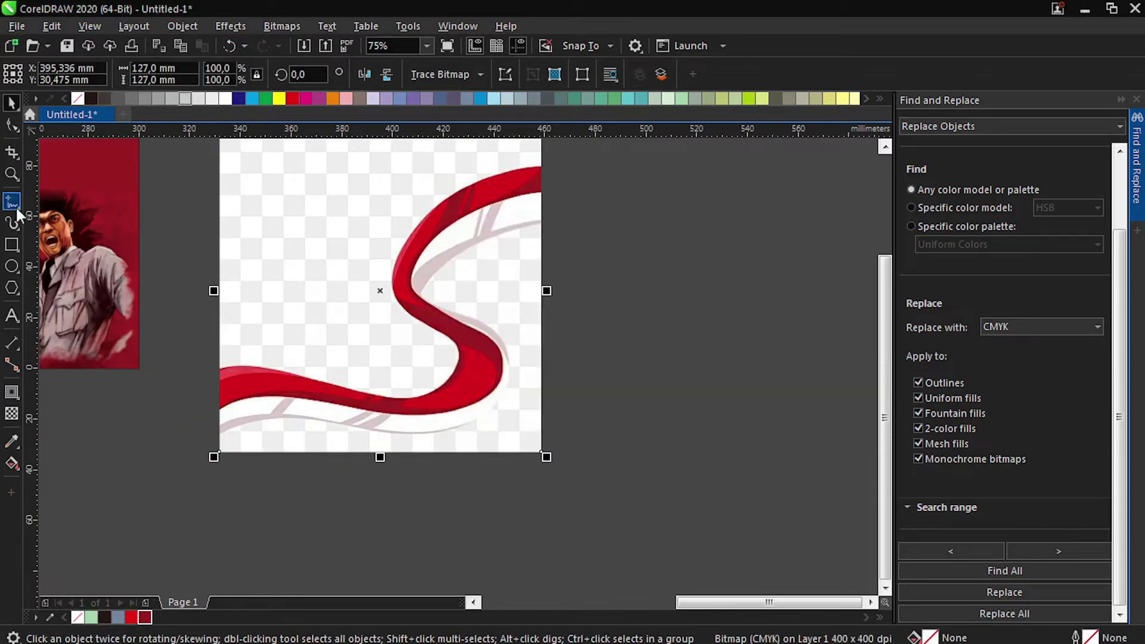
Step: Trace the outer lower edge of the ribbon's white band with a B-Spline curve about 136 by 86 mm, from its lower-left end to its upper-right end
click(17, 215)
click(60, 268)
scroll(179, 422, up, 1)
click(180, 416)
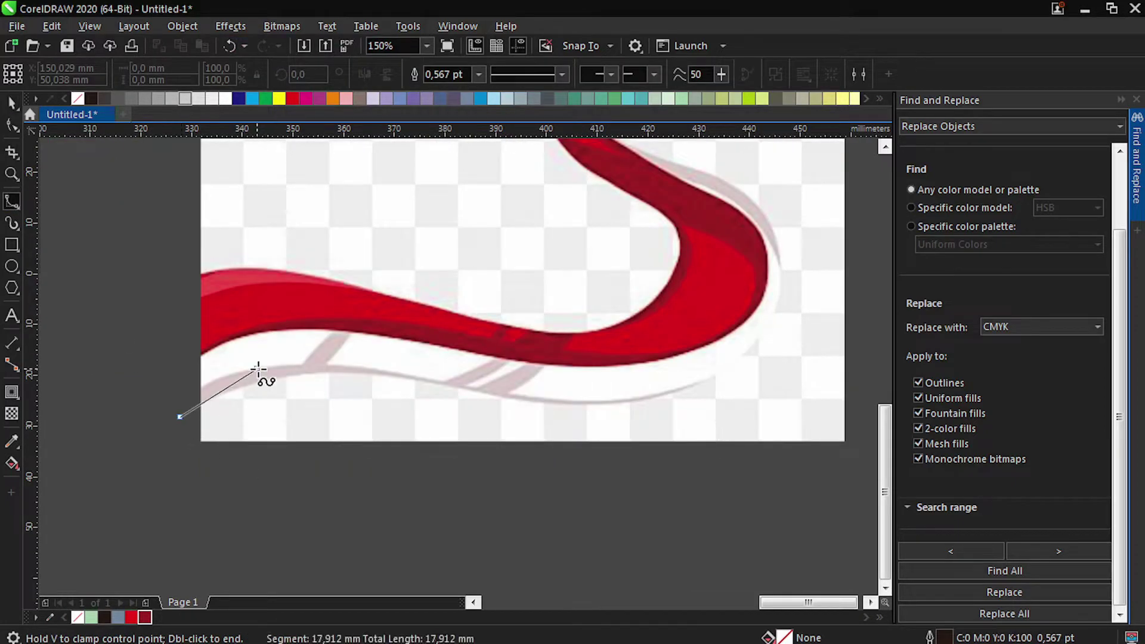
click(295, 367)
click(407, 379)
click(600, 418)
click(747, 370)
click(801, 270)
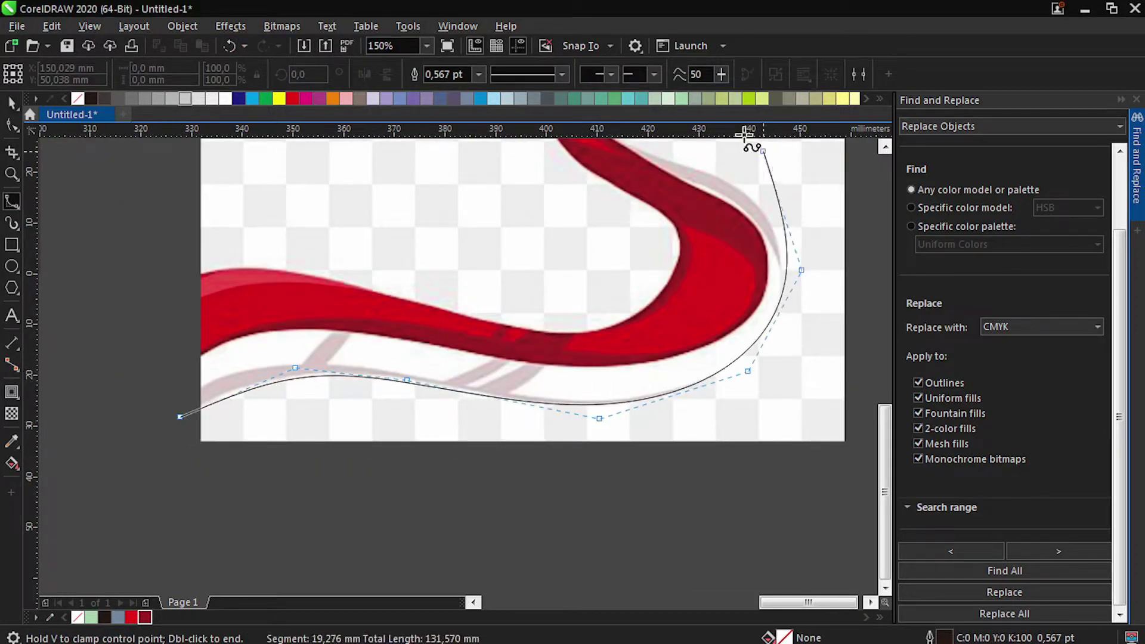
click(746, 231)
click(595, 178)
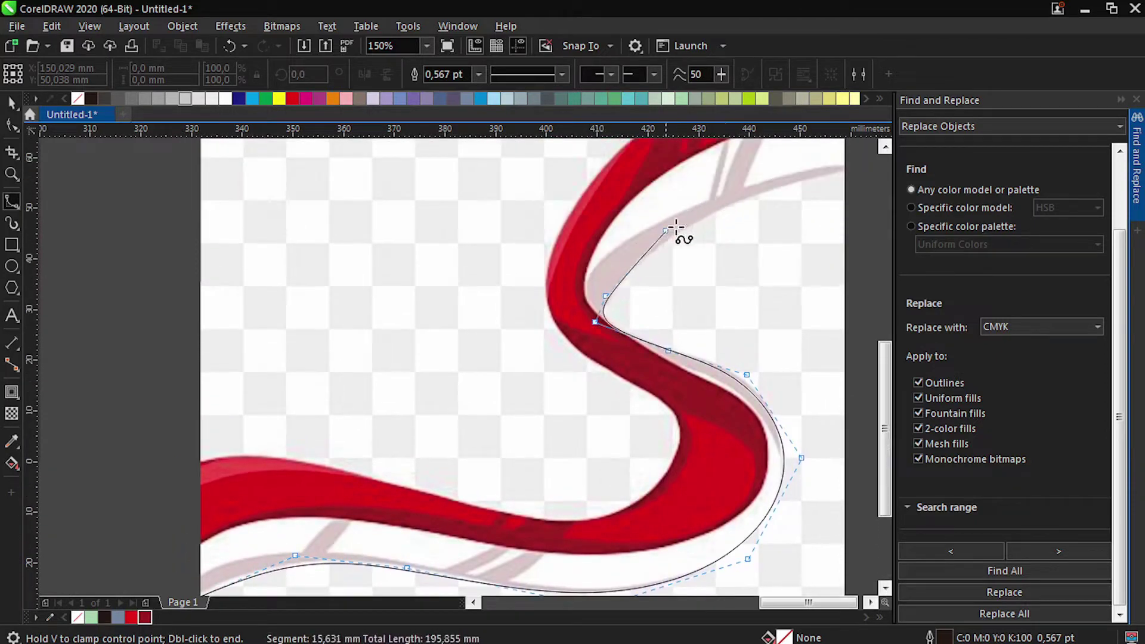
click(653, 238)
click(709, 197)
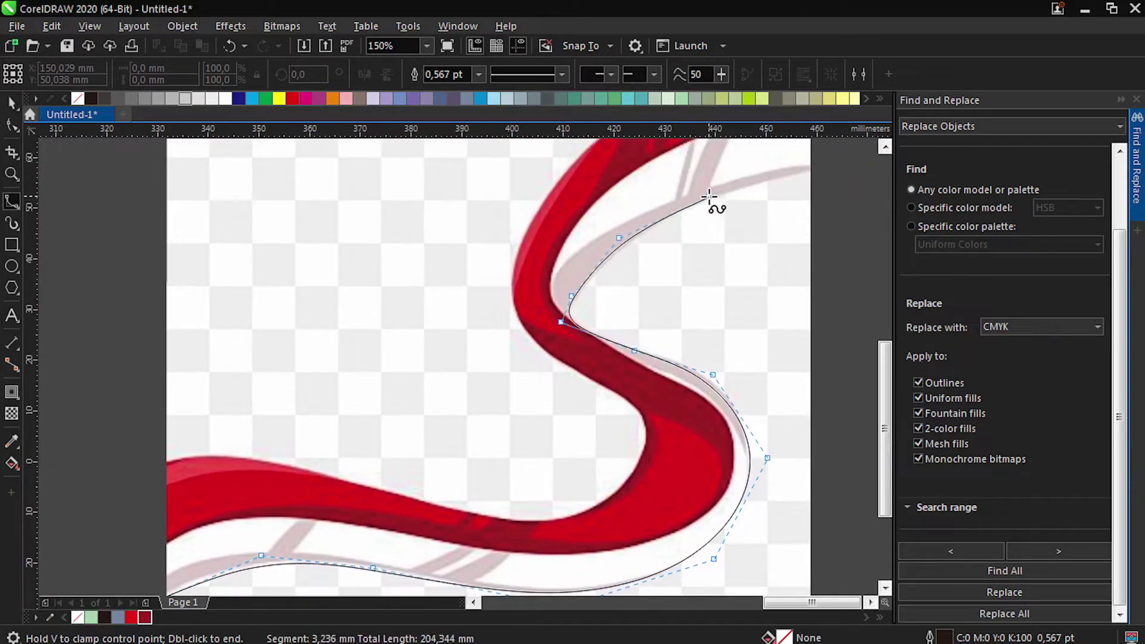
click(822, 166)
double_click(834, 167)
scroll(395, 361, down, 1)
scroll(610, 205, up, 1)
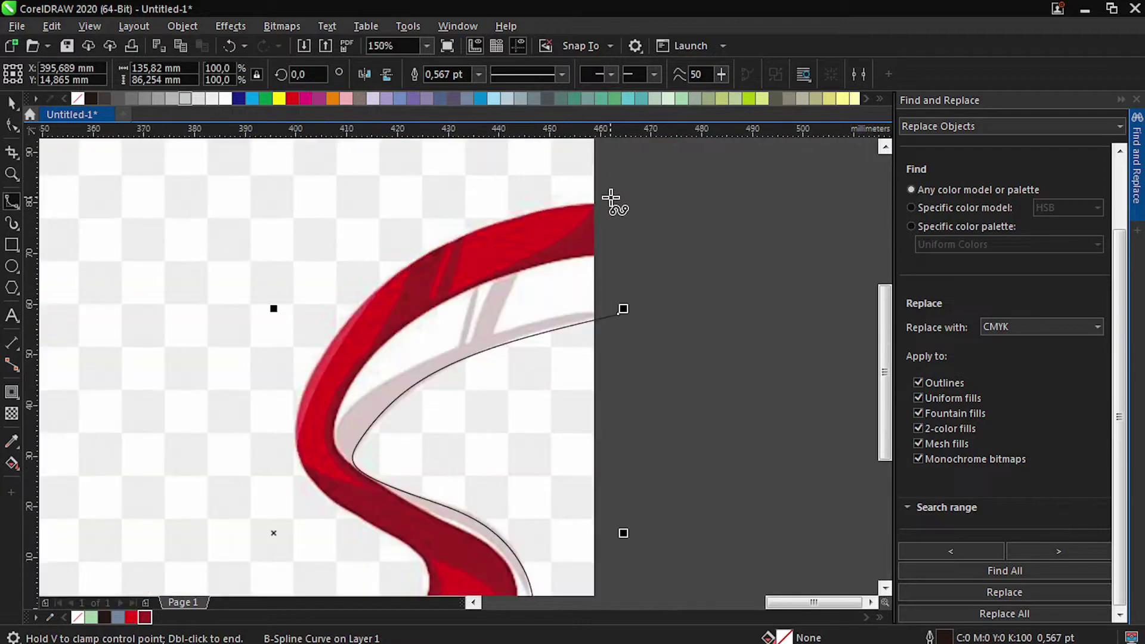
Step: Trace the outer upper edge of the ribbon's red band with a B-Spline curve about 142 by 93 mm, running past both image edges
click(610, 197)
click(428, 230)
click(300, 359)
click(286, 466)
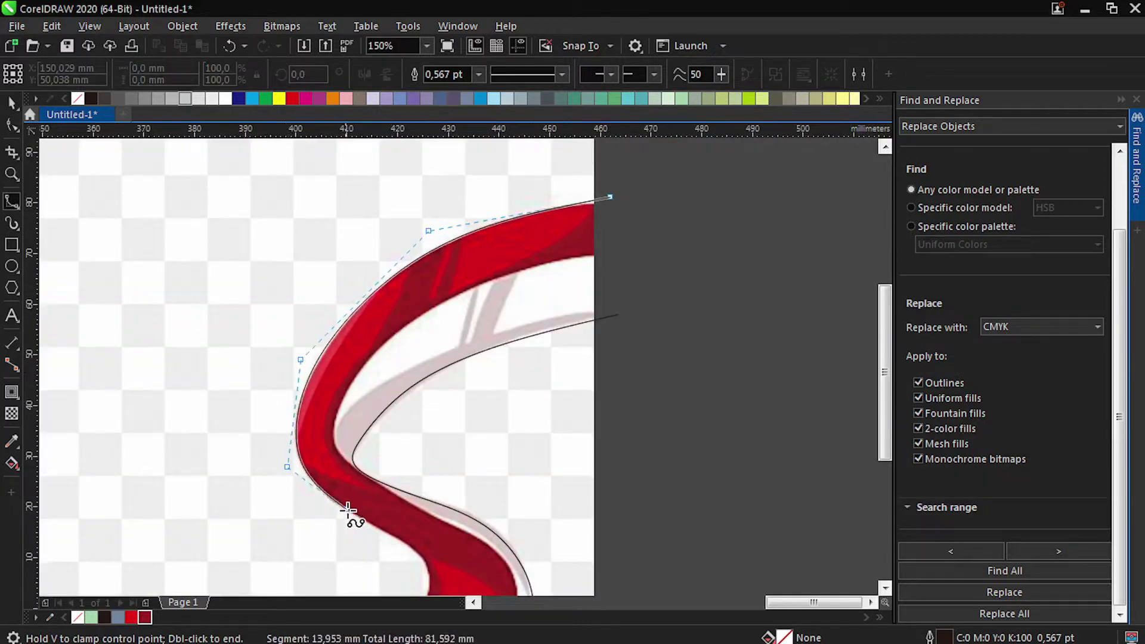
click(335, 506)
click(460, 584)
click(414, 456)
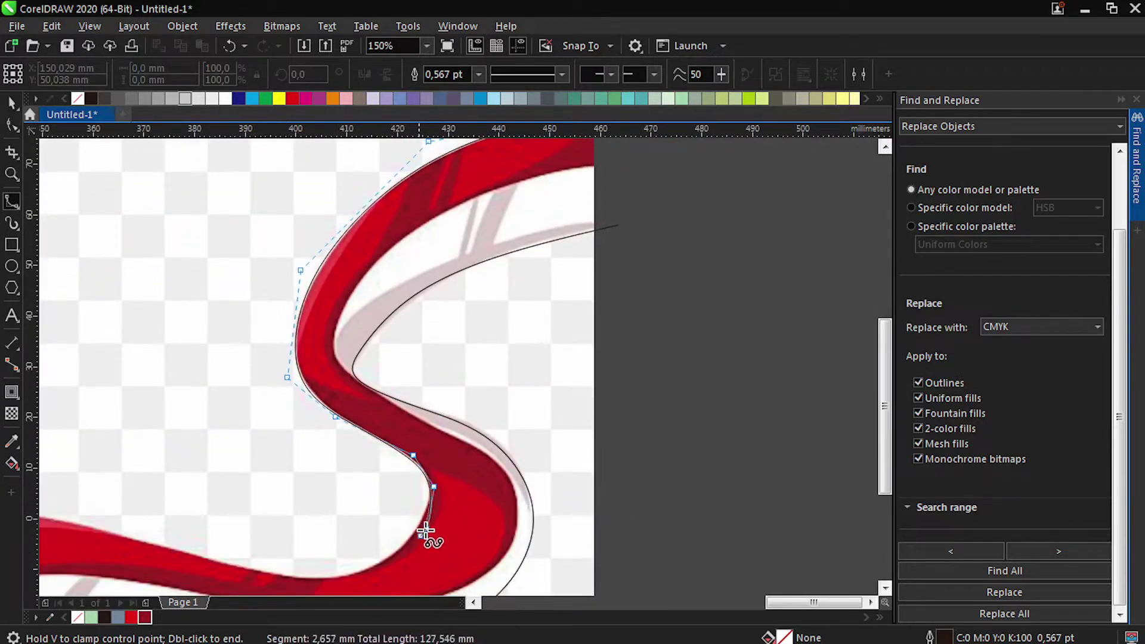
click(425, 531)
click(364, 525)
click(274, 530)
click(97, 474)
click(61, 452)
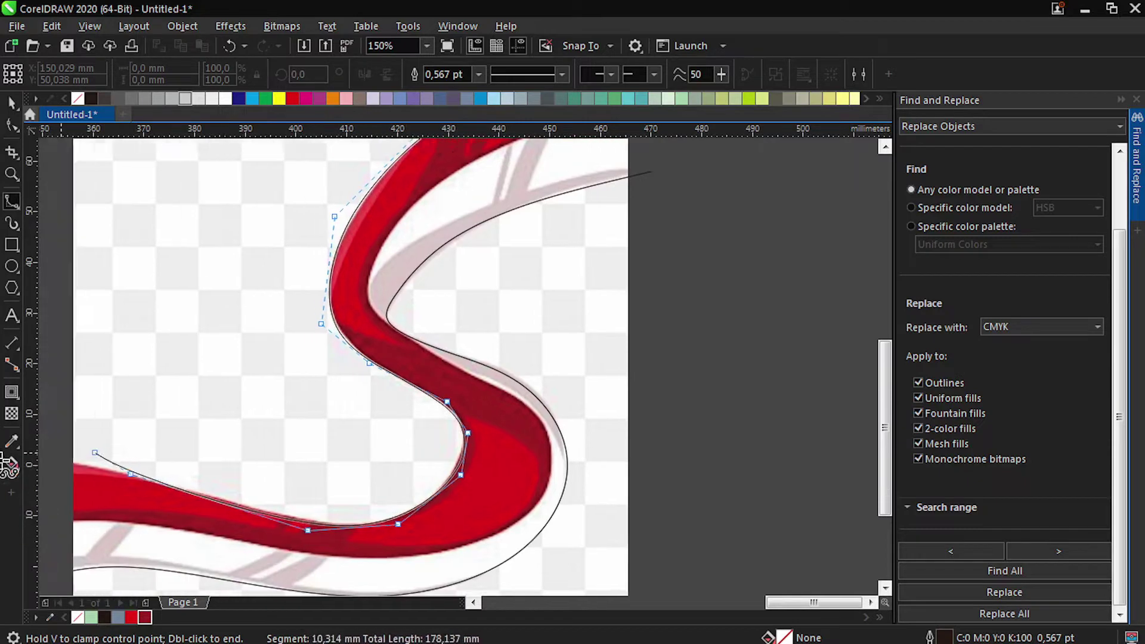
click(198, 458)
click(156, 459)
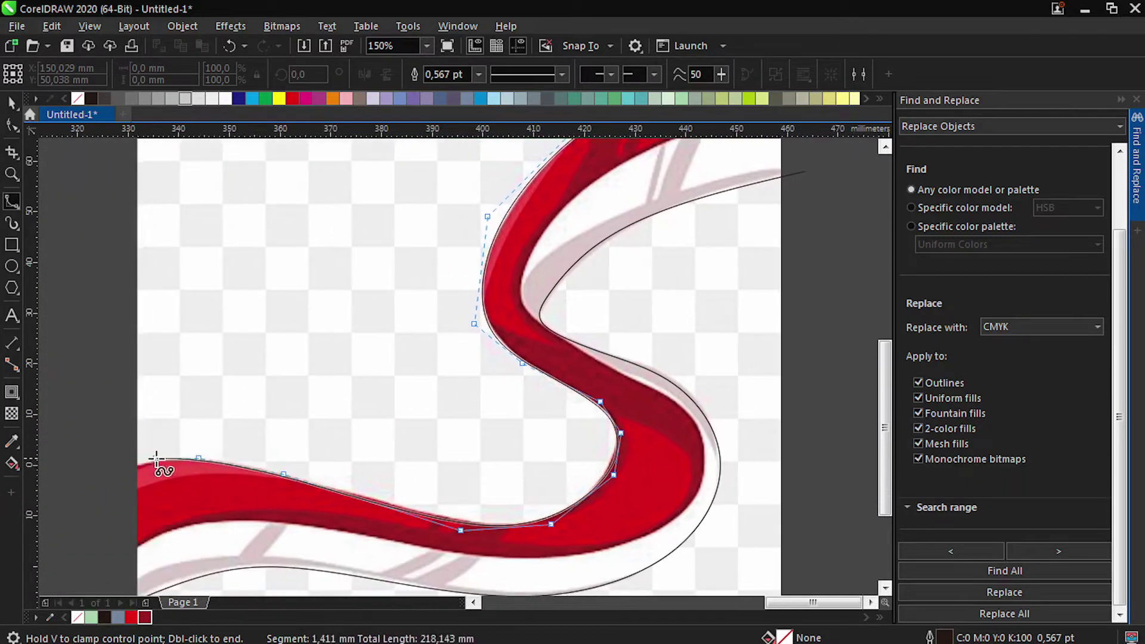
double_click(79, 487)
Step: Trace the boundary between the ribbon's red and white bands with a B-Spline curve about 150 by 91 mm
scroll(292, 356, down, 1)
scroll(208, 464, up, 1)
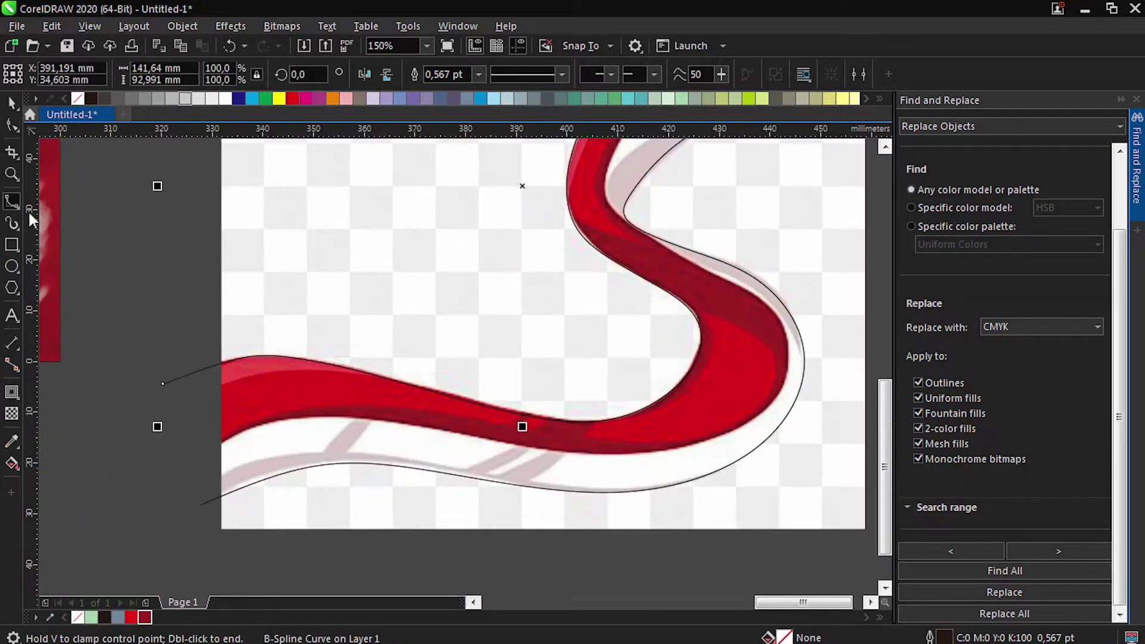
click(192, 460)
click(266, 411)
click(446, 422)
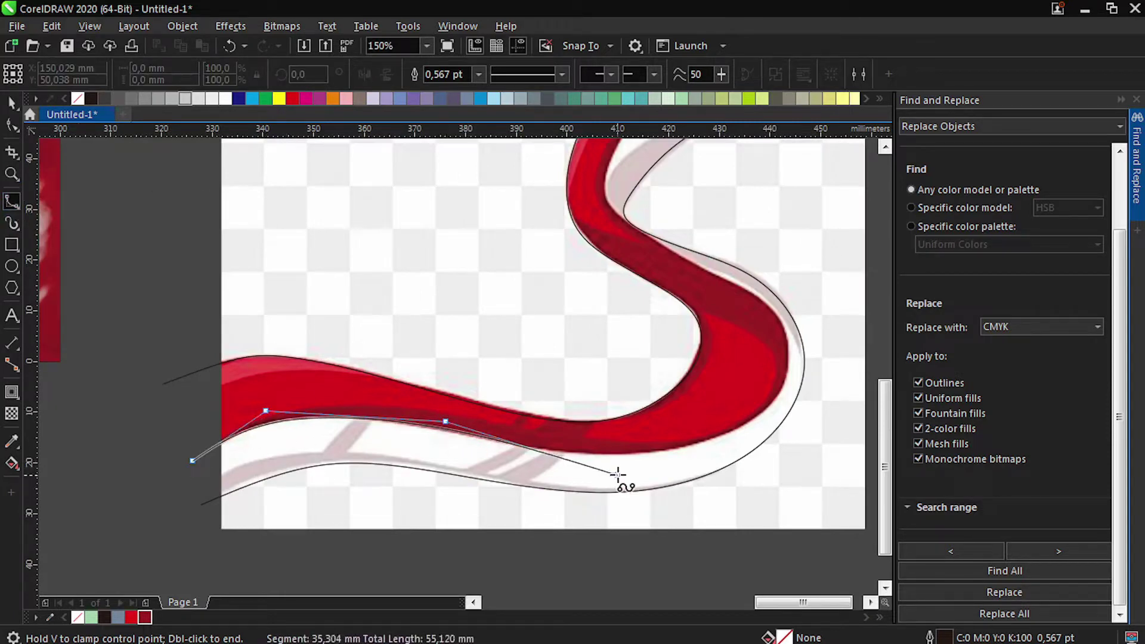
click(618, 476)
click(778, 412)
click(792, 355)
click(781, 302)
click(664, 251)
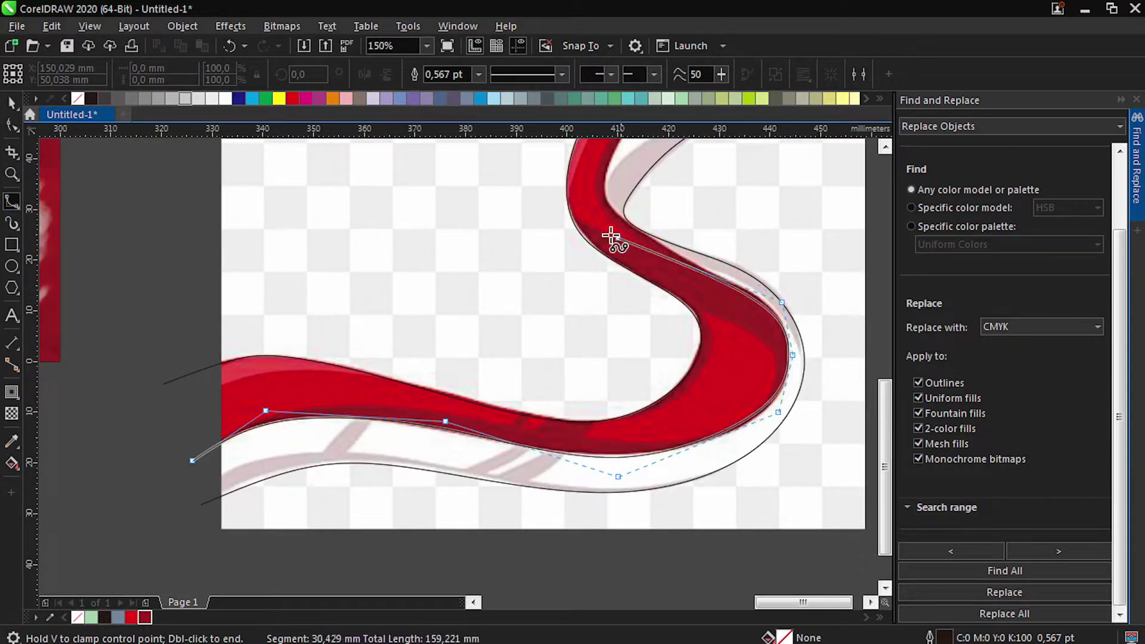
click(598, 232)
click(604, 231)
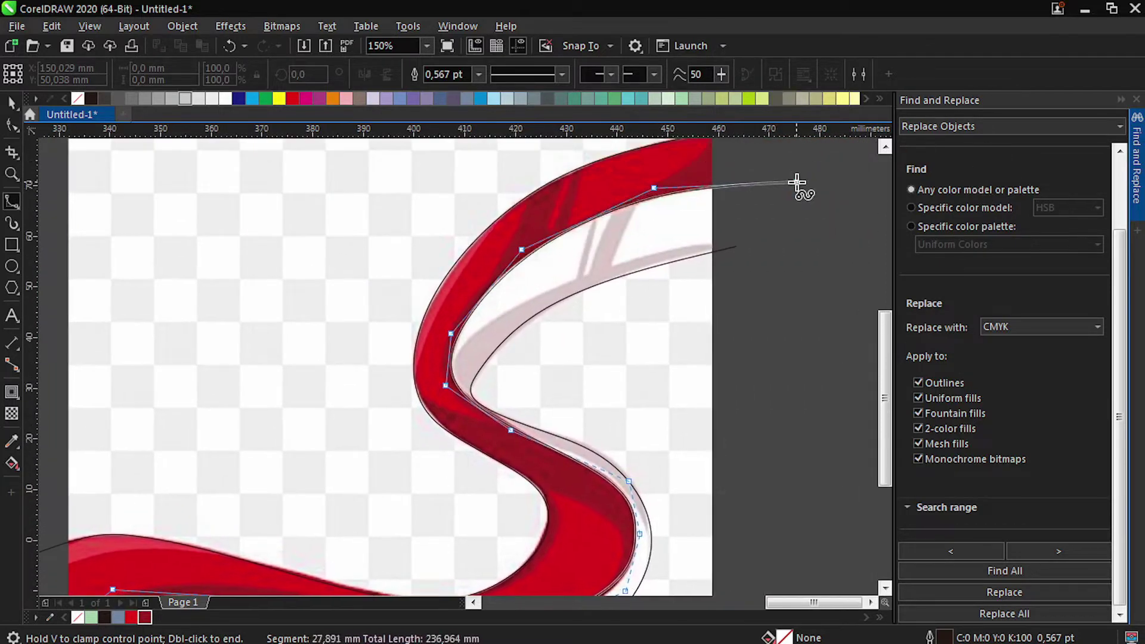
double_click(804, 174)
Step: Outline the bright red patch at the ribbon's upper end with an open B-Spline curve about 31 by 21 mm
scroll(452, 309, down, 1)
scroll(541, 245, up, 1)
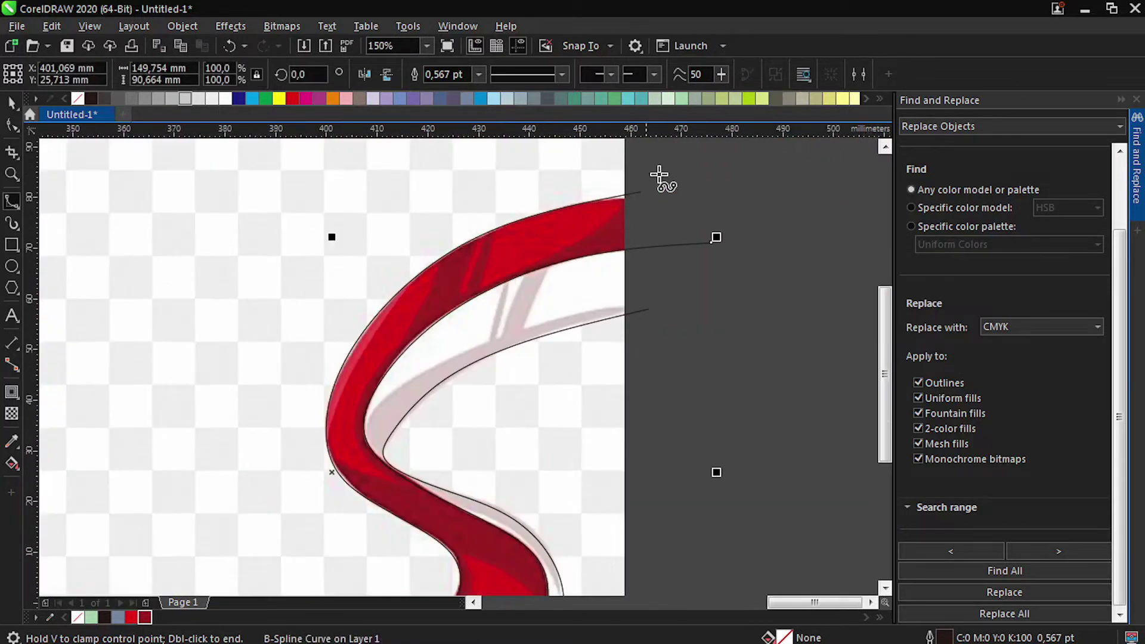
click(11, 247)
scroll(626, 213, down, 1)
scroll(645, 197, up, 1)
click(15, 204)
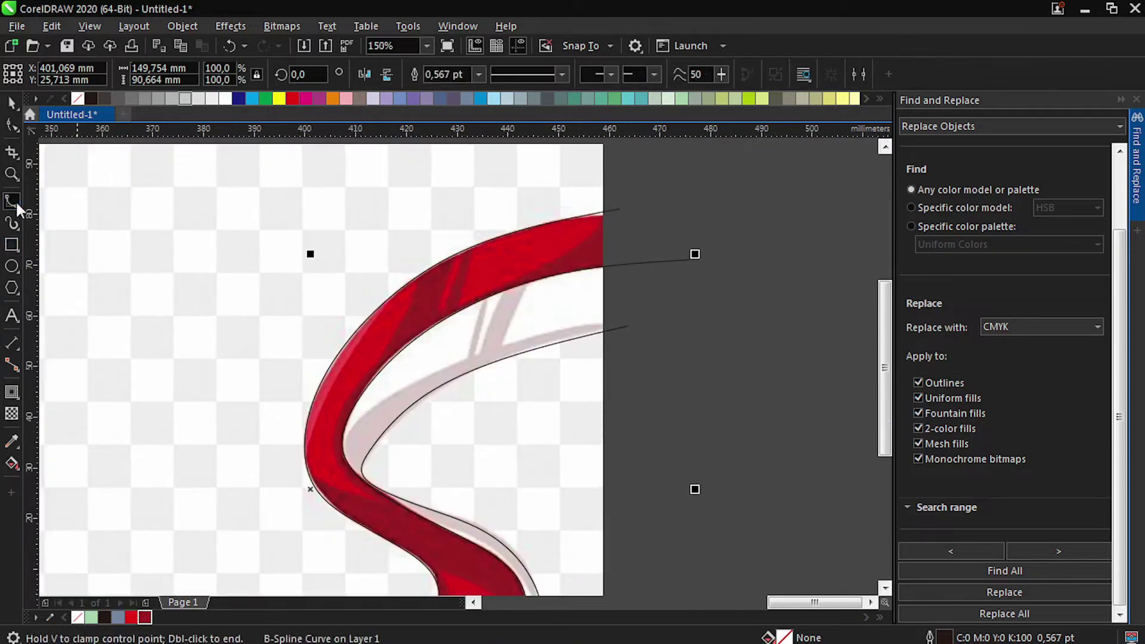
click(602, 199)
click(583, 251)
click(463, 302)
click(431, 311)
double_click(481, 215)
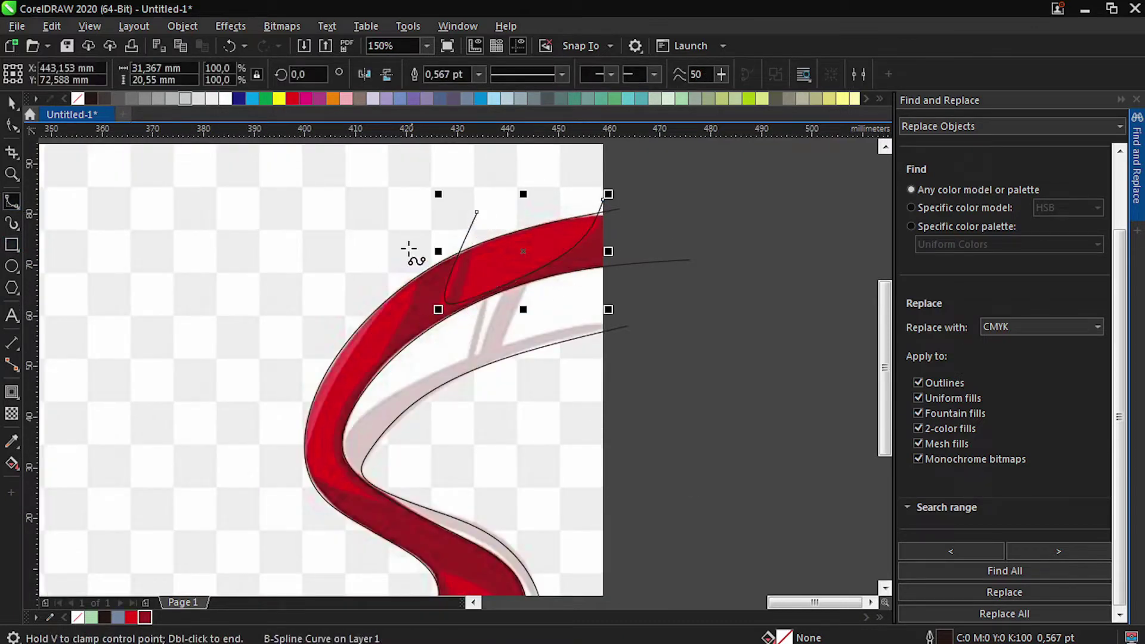
Step: Outline the bright red area around the ribbon's upper bend with a B-Spline curve about 40 by 52 mm
click(419, 236)
click(406, 308)
click(322, 428)
click(344, 480)
click(359, 496)
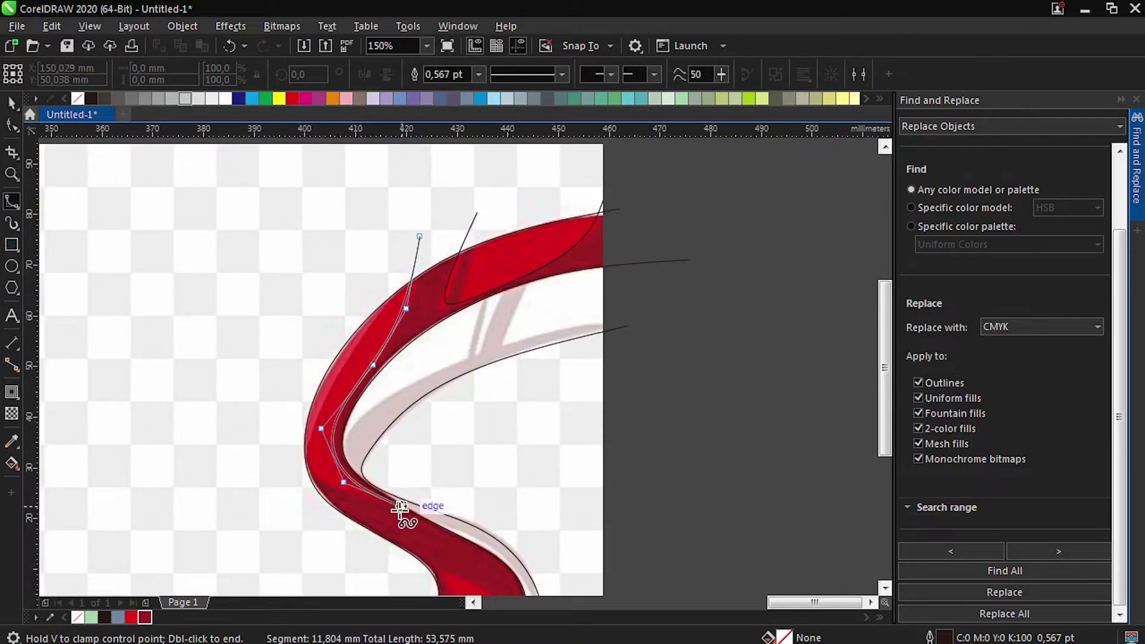
click(401, 506)
click(288, 472)
double_click(216, 349)
Step: Outline the bright red area from the ribbon's lower bend to its lower-left end with a B-Spline curve about 136 by 37 mm
scroll(269, 303, down, 2)
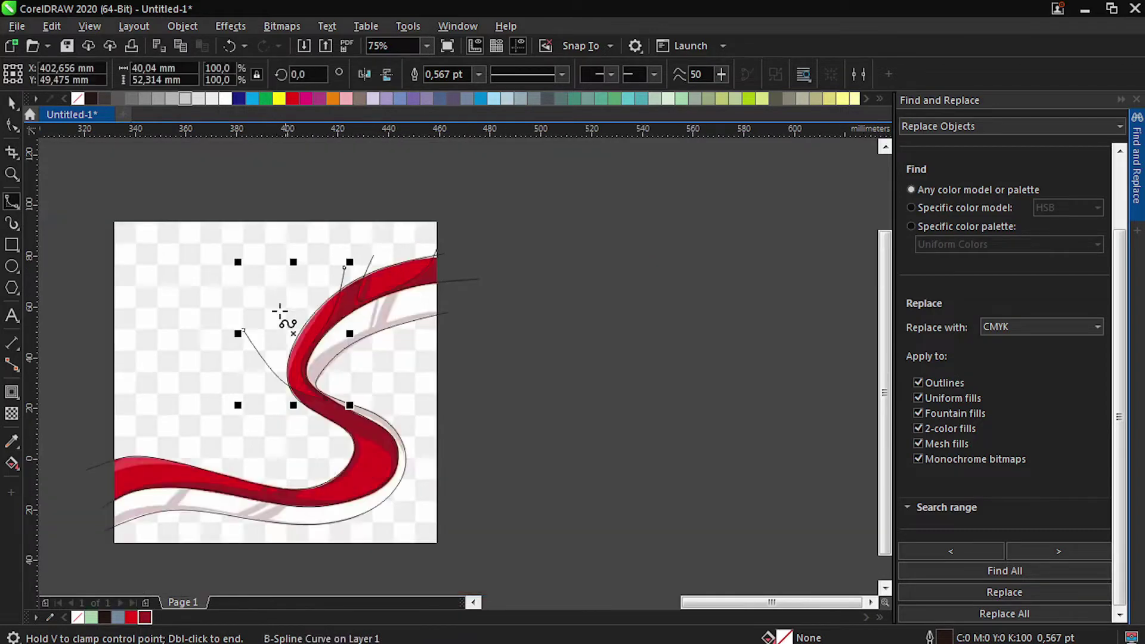
scroll(296, 396, up, 2)
click(226, 406)
click(304, 428)
click(363, 404)
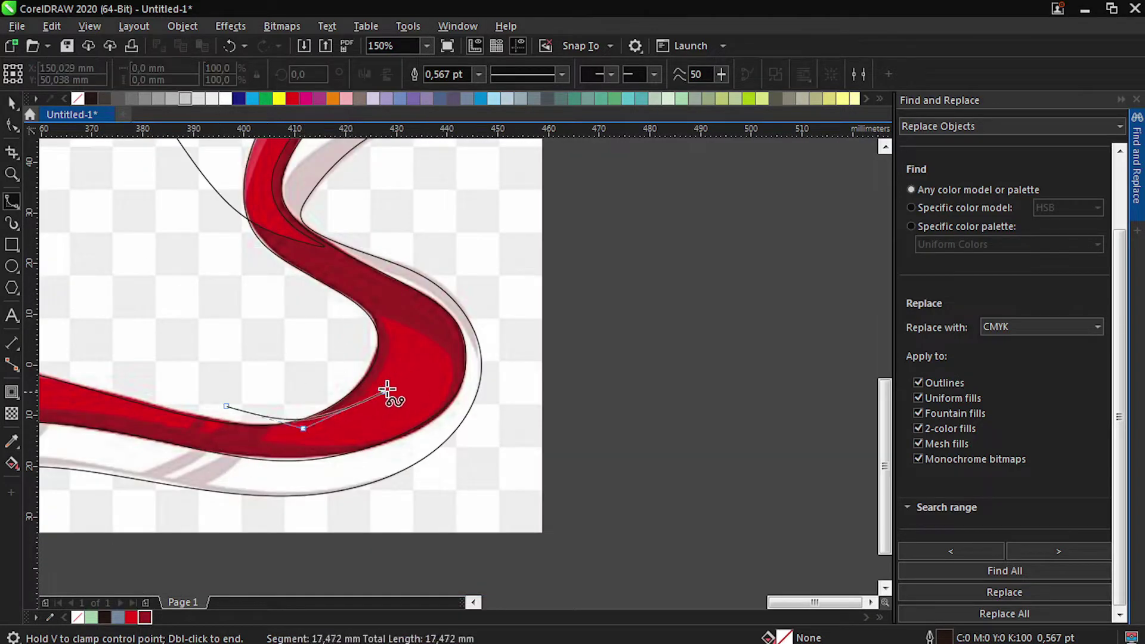
click(434, 338)
click(456, 363)
click(435, 414)
click(380, 443)
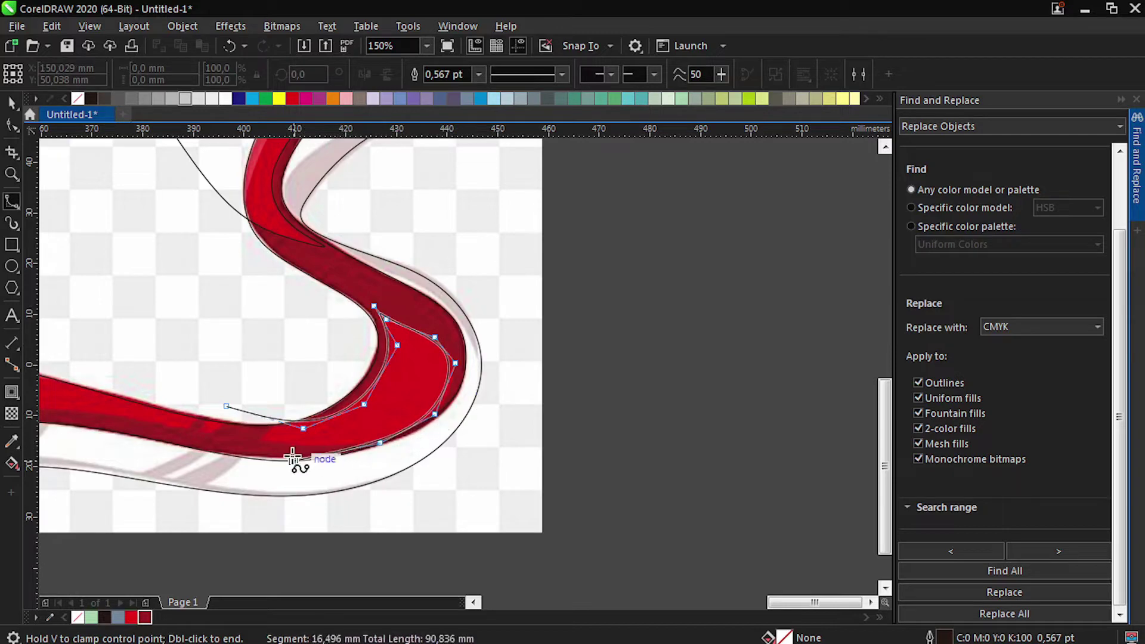
click(281, 447)
click(249, 439)
click(128, 413)
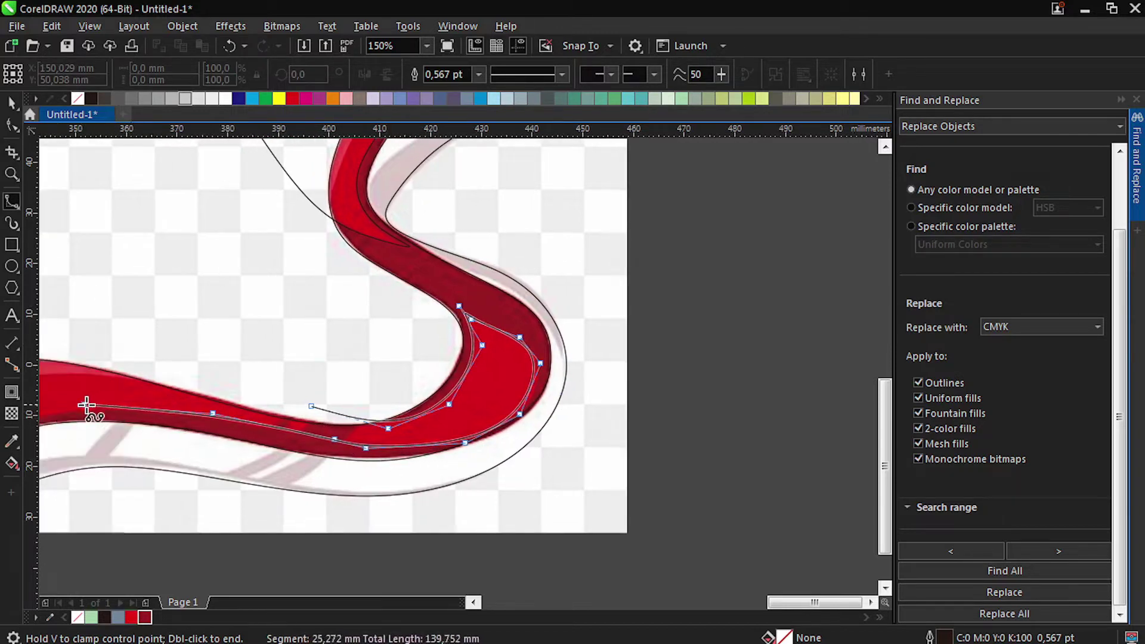
click(72, 406)
click(145, 421)
click(72, 470)
double_click(90, 461)
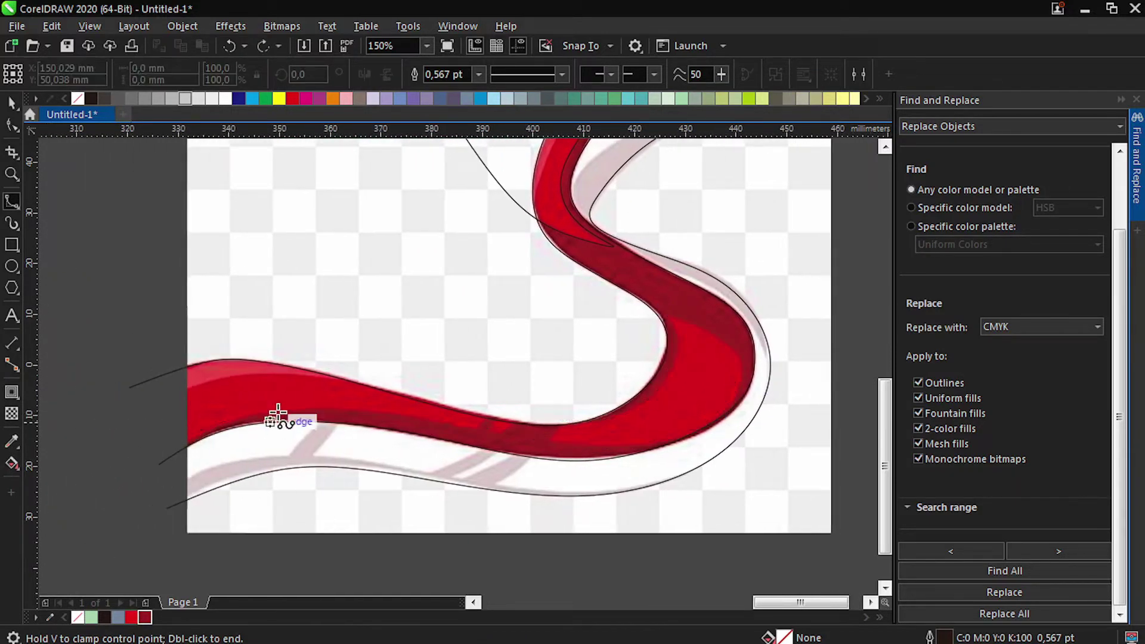
click(268, 46)
Step: Trace the grey shading and its fold stripes on the lower white band with a B-Spline curve about 115 by 13 mm
scroll(190, 373, down, 1)
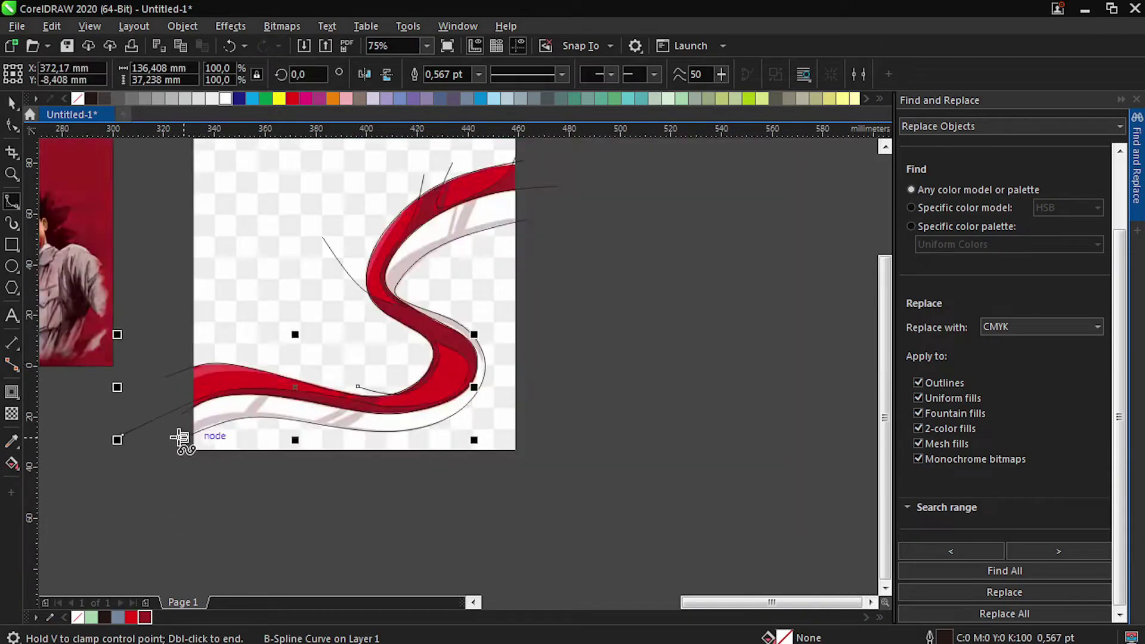
scroll(178, 433, up, 1)
click(177, 423)
click(177, 424)
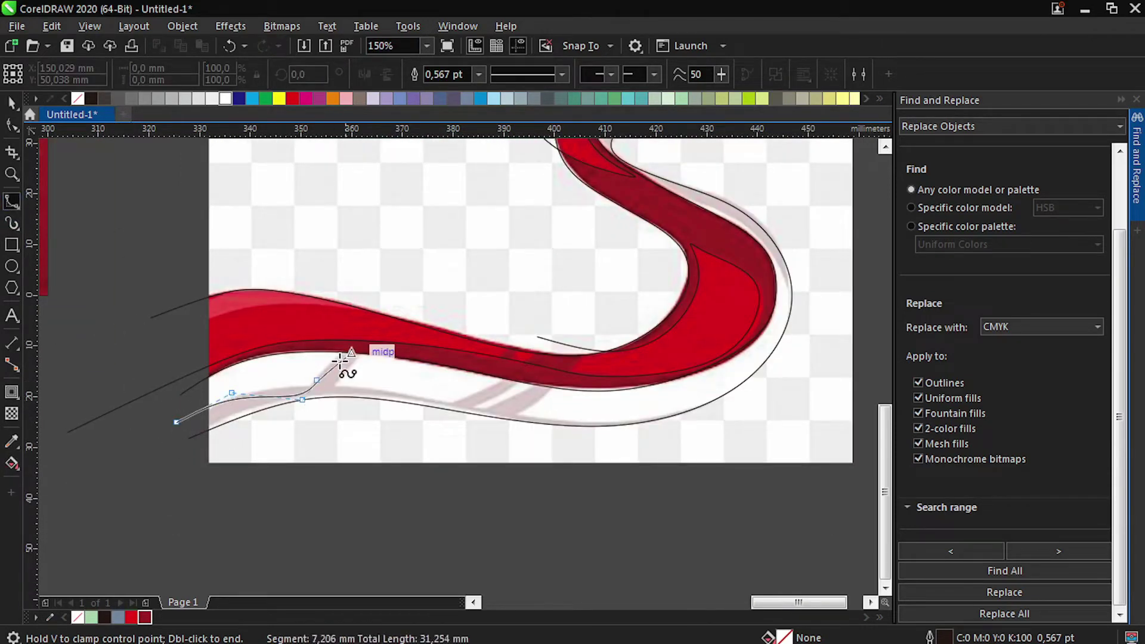
scroll(294, 376, up, 3)
click(210, 382)
click(330, 389)
click(340, 375)
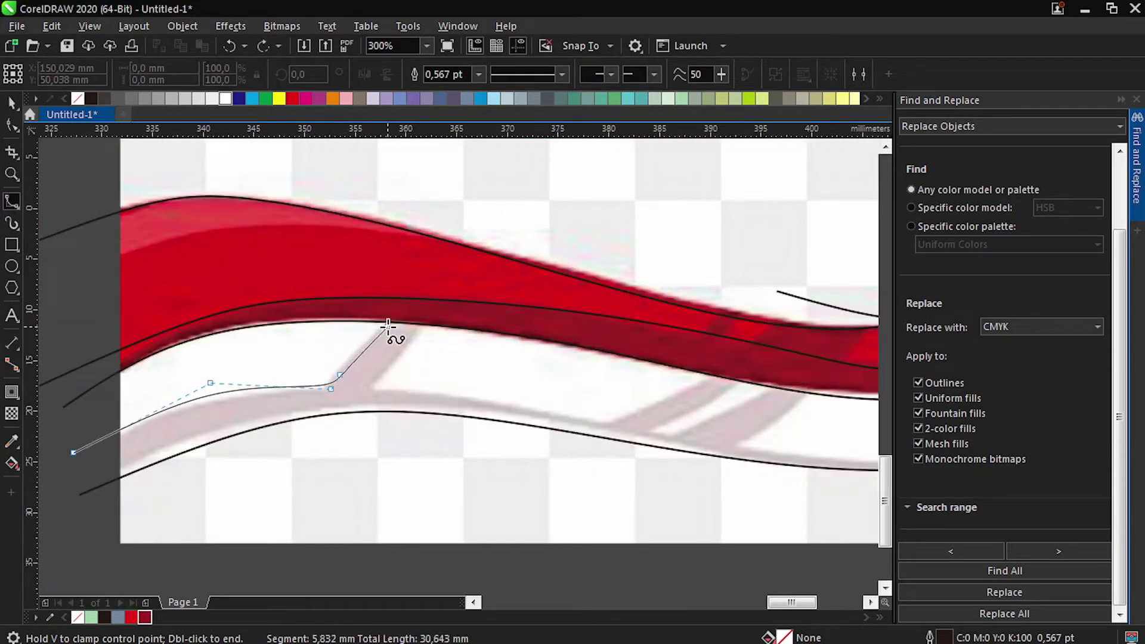
click(387, 322)
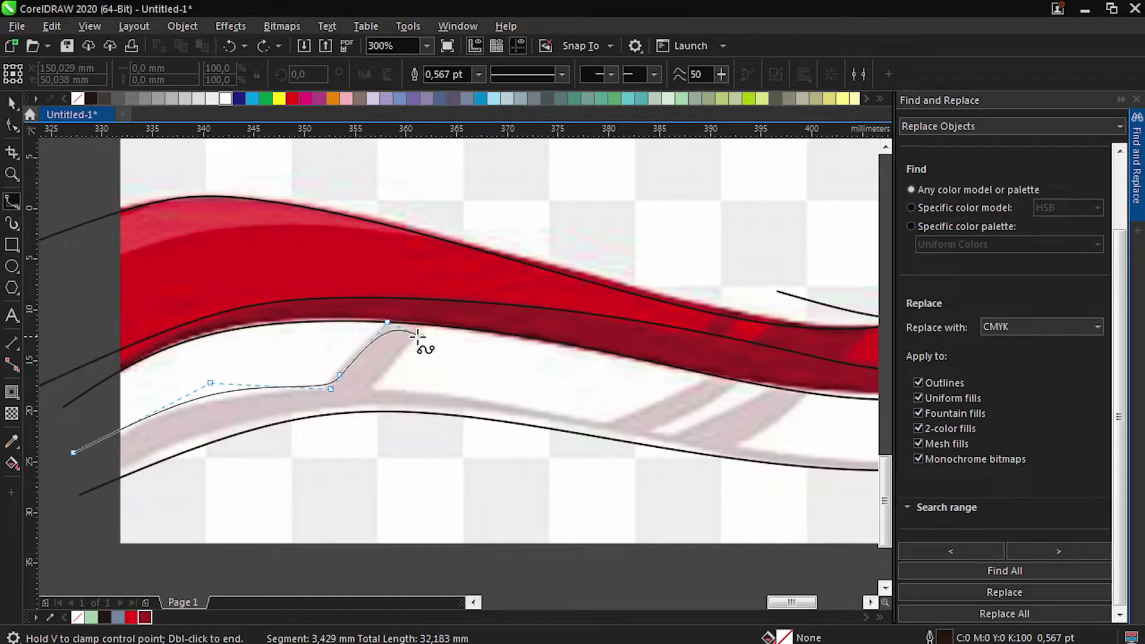
click(429, 388)
click(605, 425)
click(618, 418)
click(727, 378)
click(722, 402)
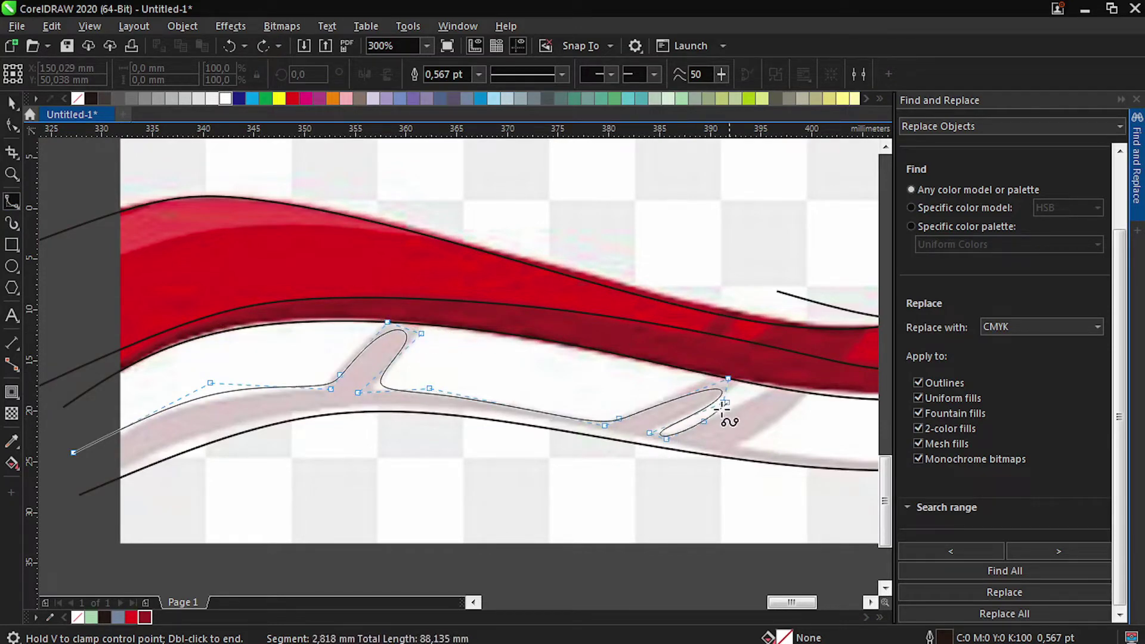
click(759, 388)
click(790, 396)
click(727, 443)
click(739, 452)
scroll(751, 459, right, 5)
click(629, 469)
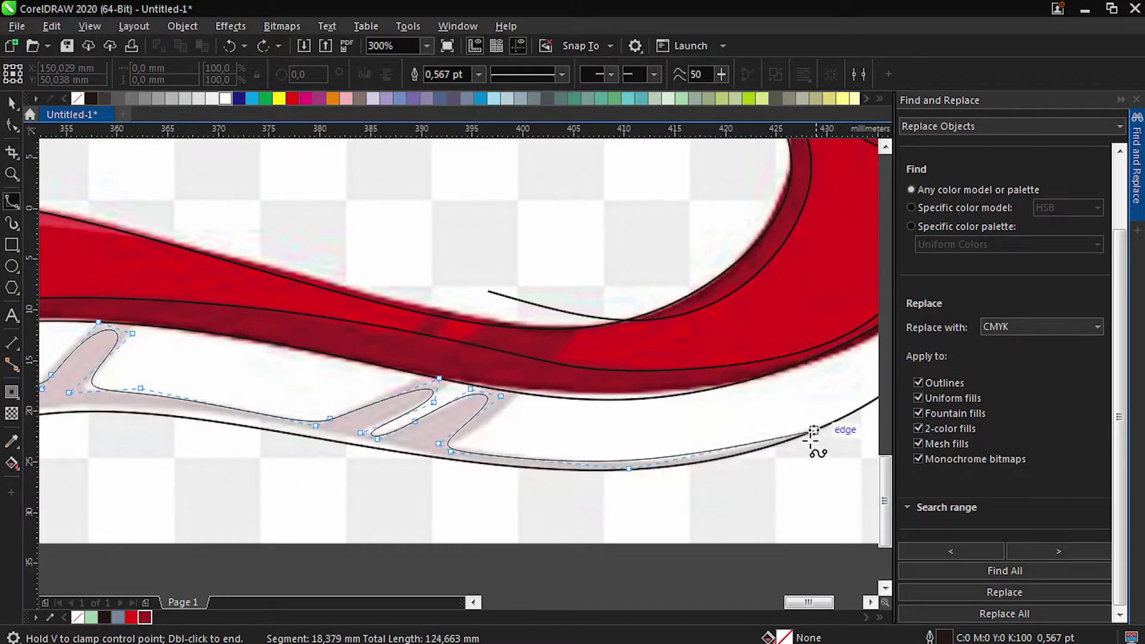
click(804, 441)
scroll(805, 440, right, 2)
double_click(835, 381)
Step: Trace the grey shading and fold stripes of the upper white band, down past the bend, with a B-Spline curve about 53 by 75 mm
scroll(324, 498, down, 2)
scroll(401, 306, up, 1)
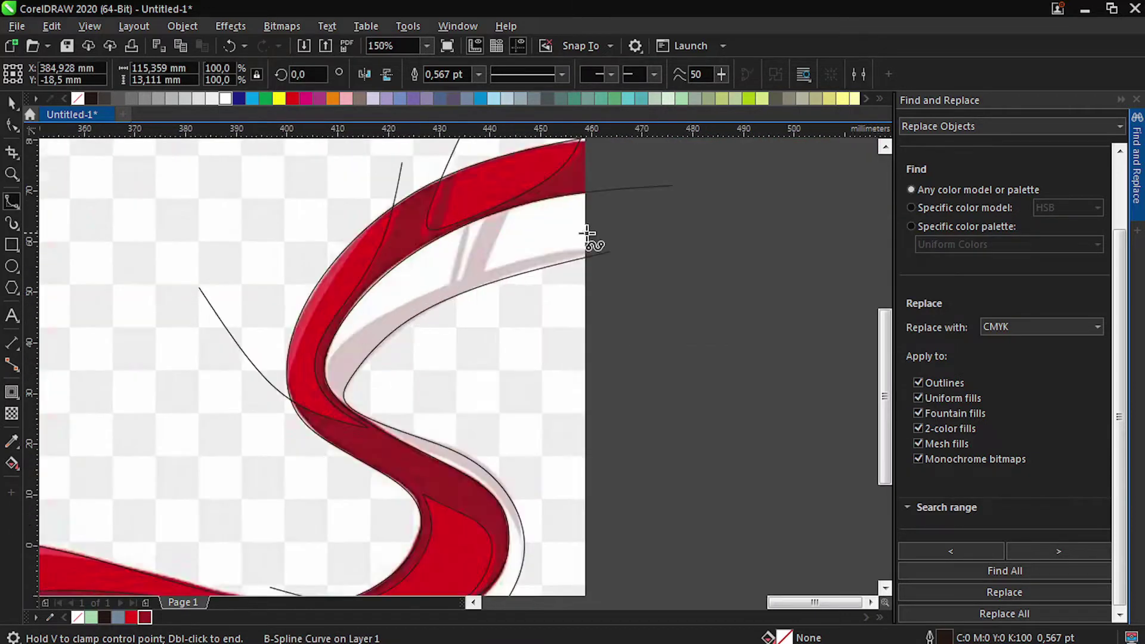
scroll(589, 233, up, 1)
click(609, 249)
click(433, 297)
click(346, 320)
click(437, 185)
click(417, 186)
click(362, 238)
click(323, 344)
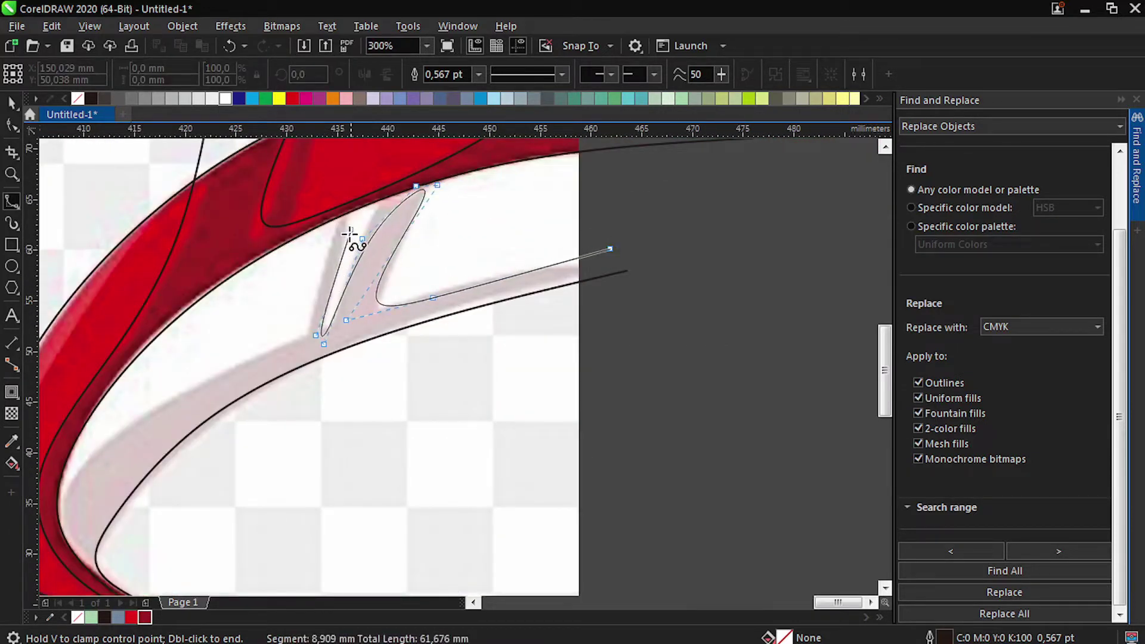
click(301, 338)
click(279, 351)
click(132, 411)
click(56, 495)
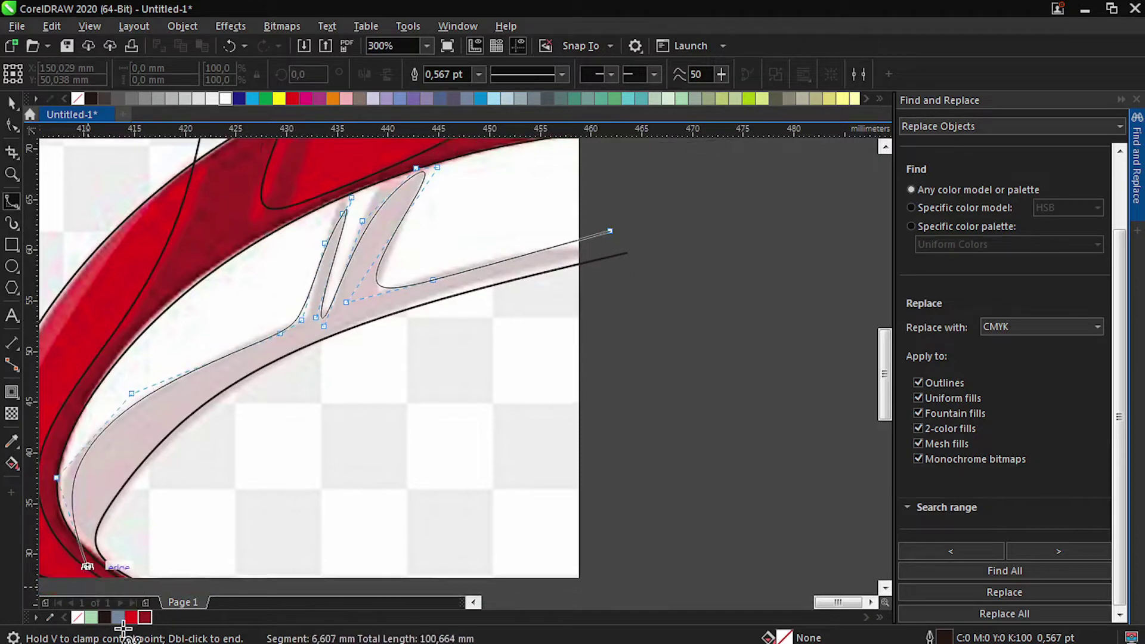
click(77, 493)
click(166, 459)
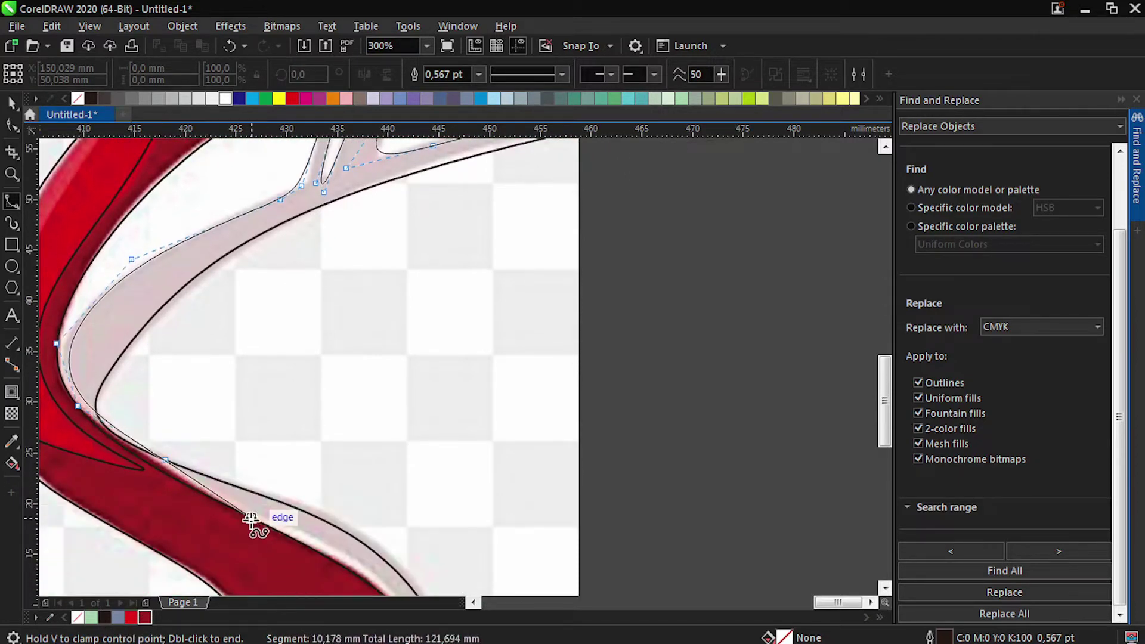
click(250, 517)
scroll(512, 596, down, 3)
click(376, 454)
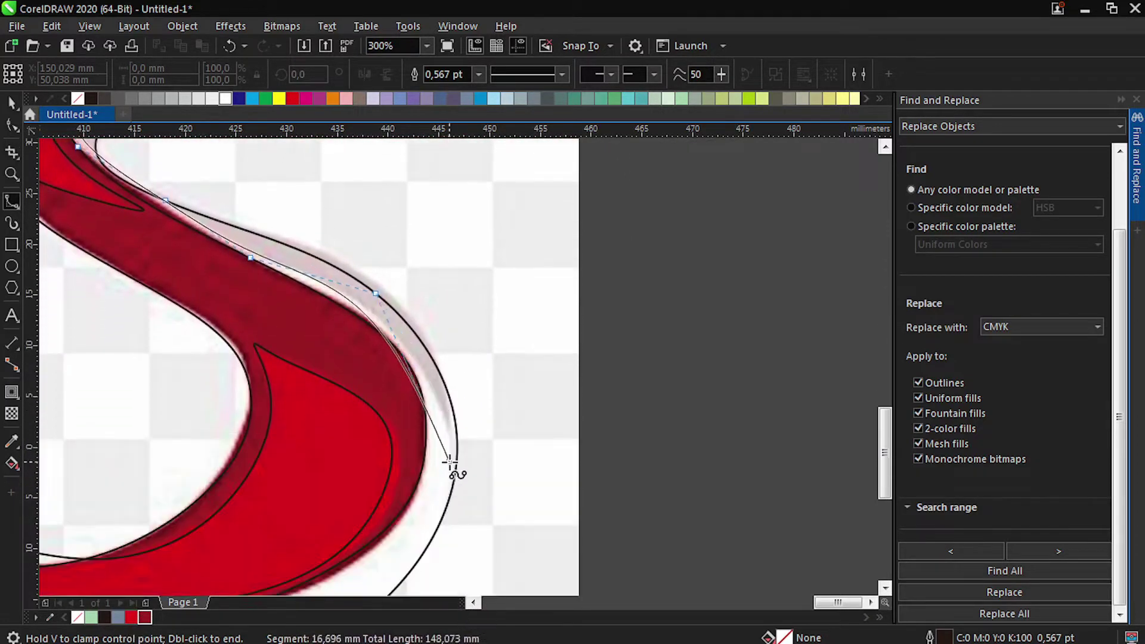
click(453, 464)
double_click(489, 537)
Step: Draw a rectangle about 127 by 114 mm over the traced ribbon, its sides matching the reference image's left and right edges
scroll(515, 435, down, 2)
key(F6)
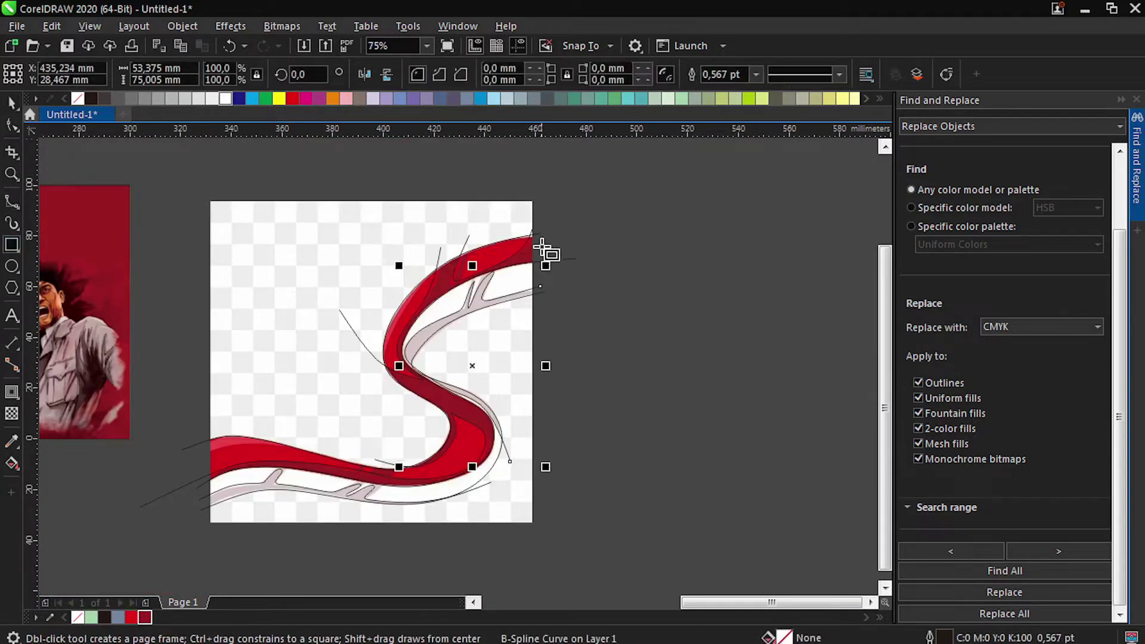
drag(535, 232, 235, 525)
scroll(235, 481, up, 1)
scroll(555, 250, up, 3)
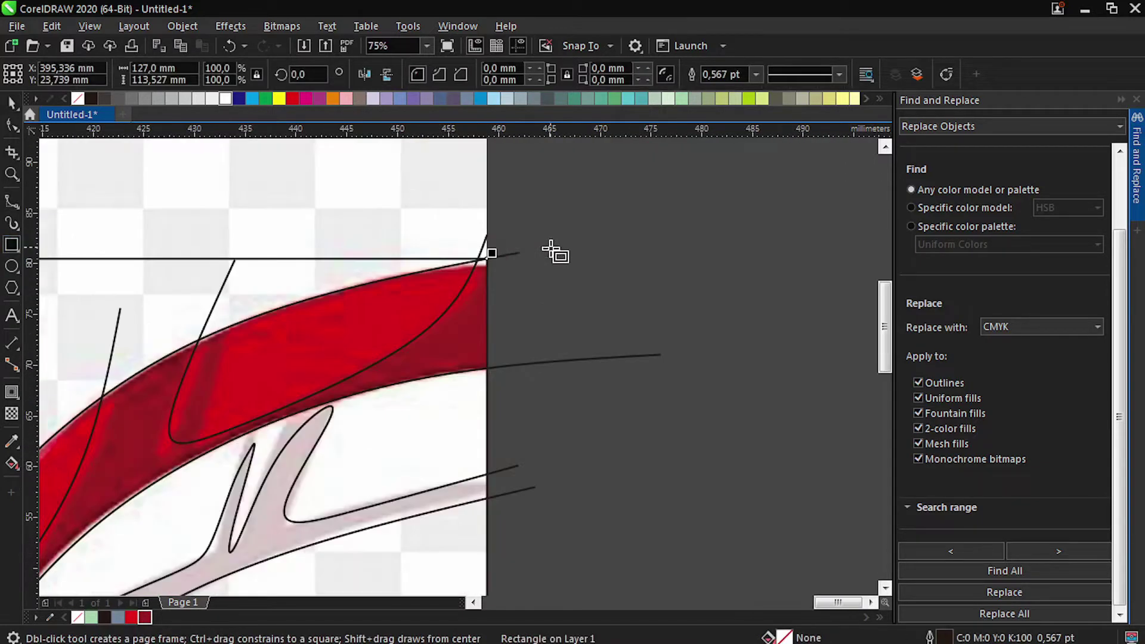
Step: Move the ribbon reference image to the right, clear of the traced curves and rectangle
key(space)
scroll(495, 251, down, 6)
drag(376, 279, 560, 282)
Step: Select the red and grey shading curves of the traced ribbon together and delete them from the tracing
scroll(536, 269, up, 2)
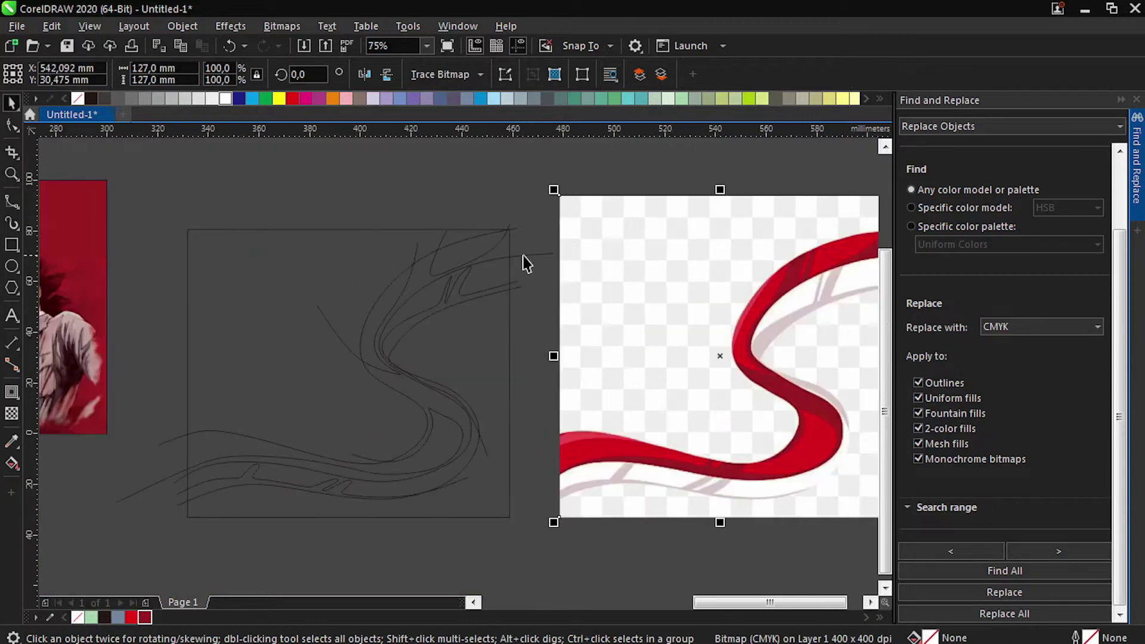
click(528, 239)
click(490, 258)
click(510, 239)
click(499, 246)
scroll(502, 238, up, 2)
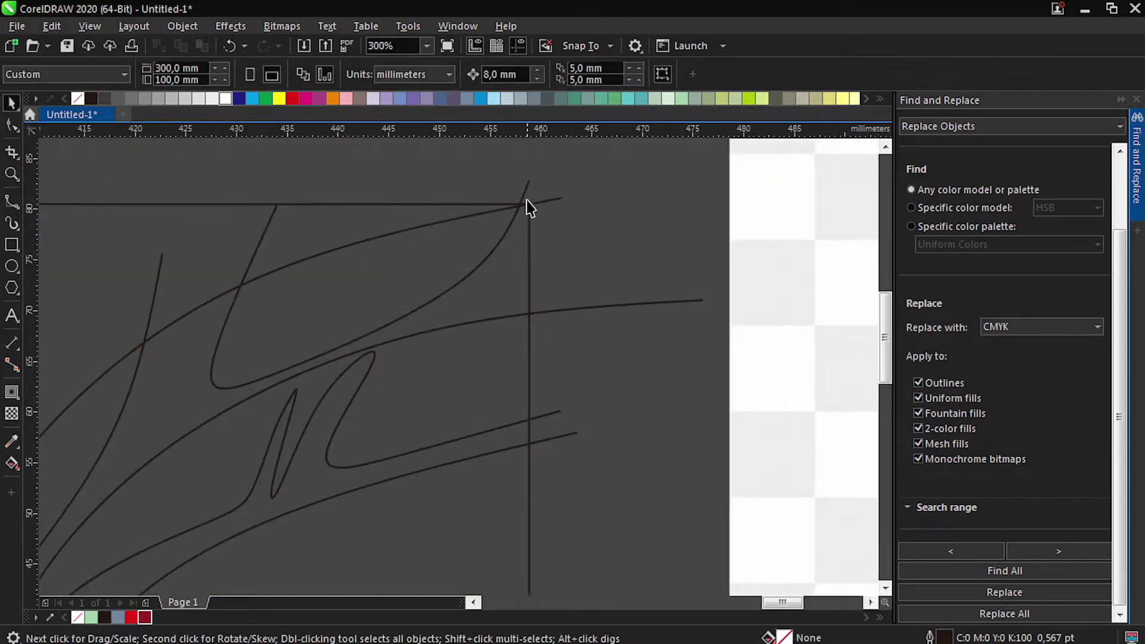
click(526, 198)
scroll(535, 202, down, 1)
shift+click(350, 237)
scroll(355, 236, down, 1)
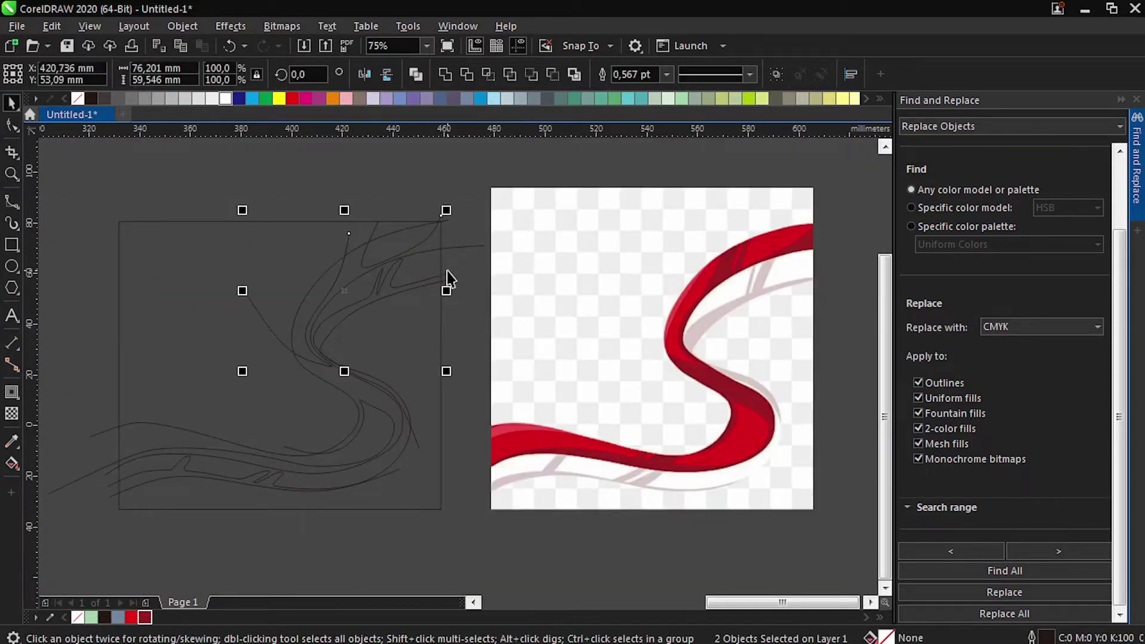
shift+click(452, 279)
shift+click(318, 463)
scroll(319, 463, up, 1)
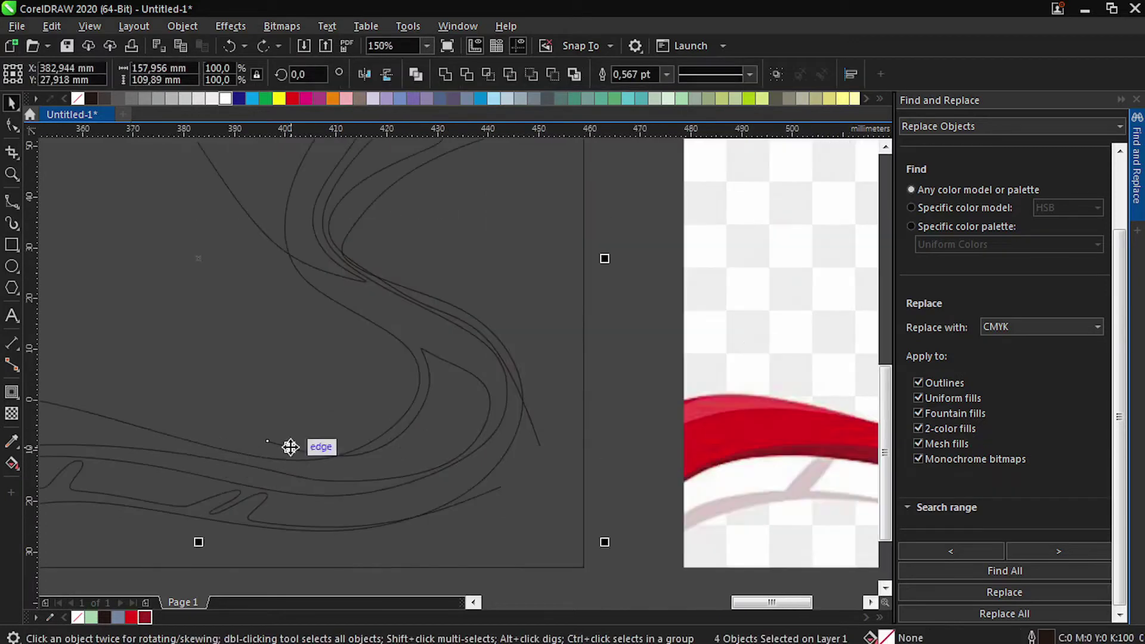
scroll(379, 419, down, 1)
scroll(399, 466, up, 1)
scroll(363, 460, down, 1)
key(Delete)
scroll(286, 445, down, 1)
scroll(334, 434, up, 1)
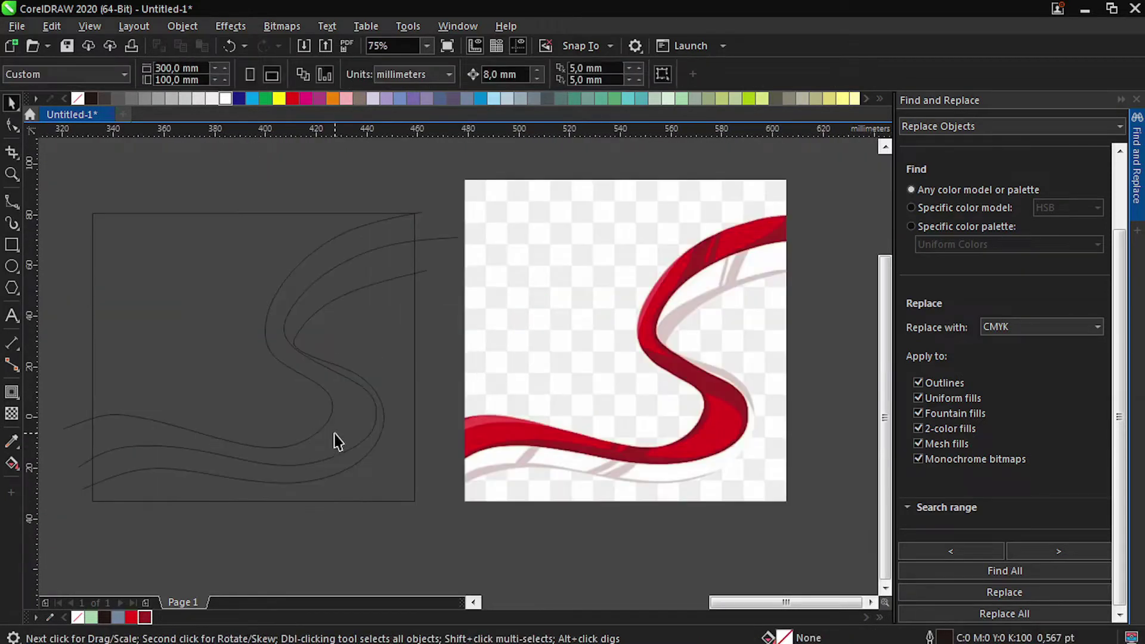
Step: Restore the deleted shading curves and cut them to the clipboard instead
key(ctrl+z)
key(ctrl+x)
Step: Smart Fill the traced ribbon's upper band with red C11 M100 Y100 K0 sampled from the reference image
click(16, 470)
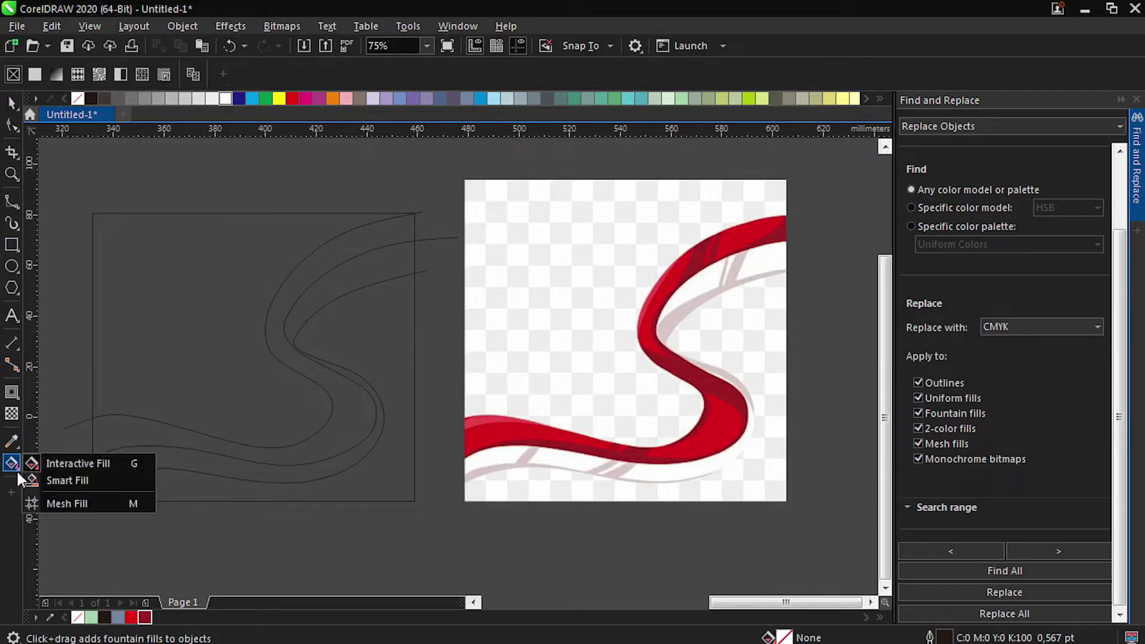
click(60, 477)
click(185, 74)
click(308, 300)
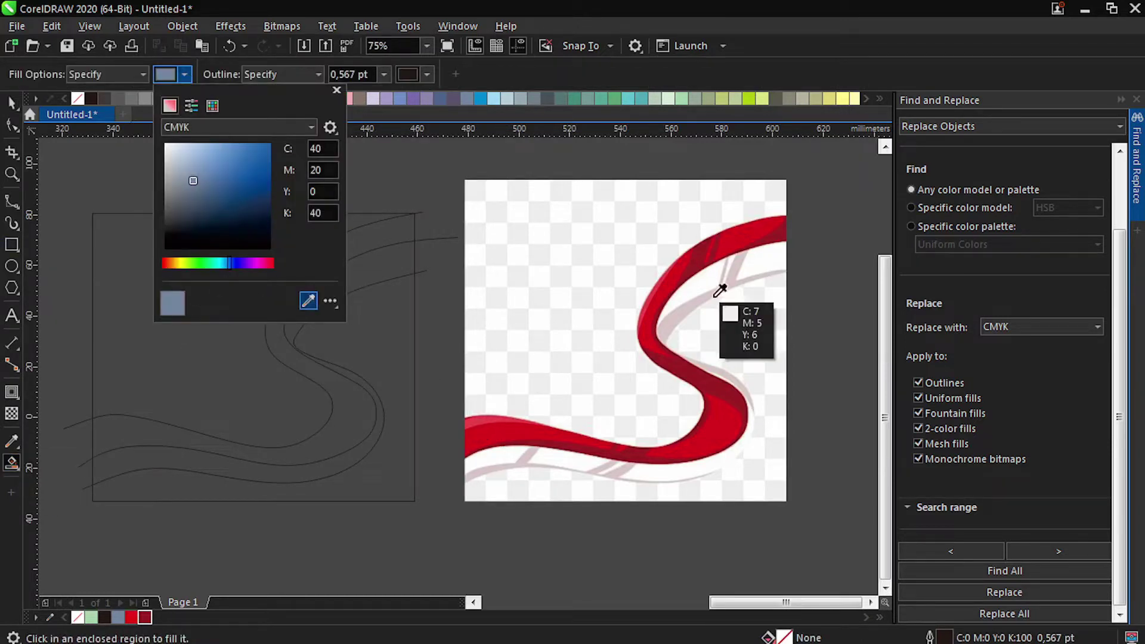
click(674, 286)
click(336, 90)
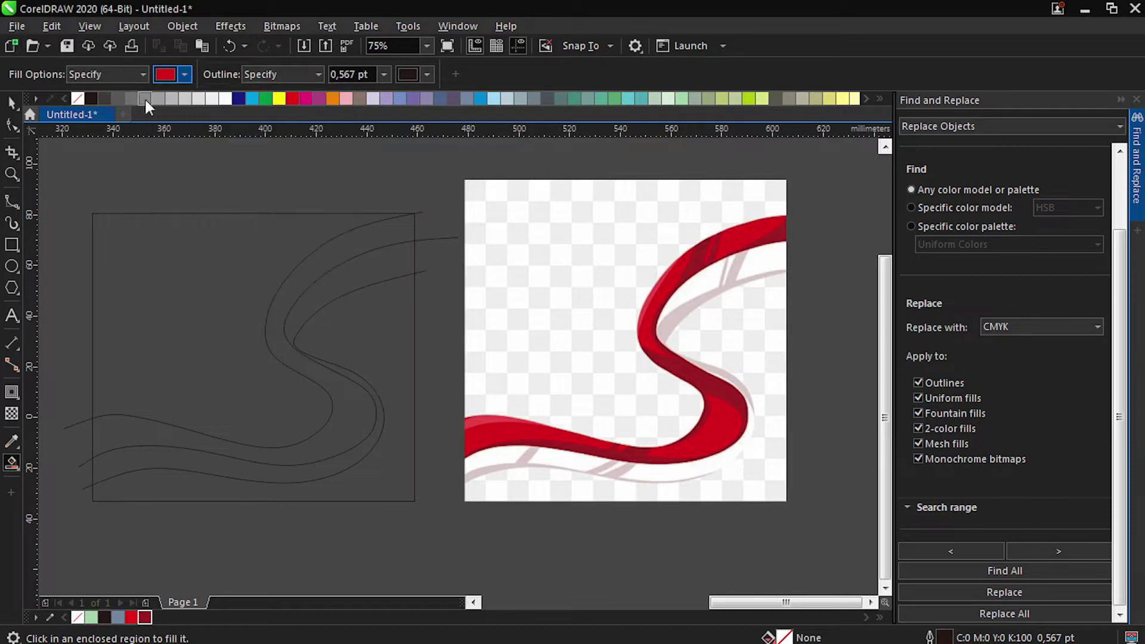
click(368, 235)
key(space)
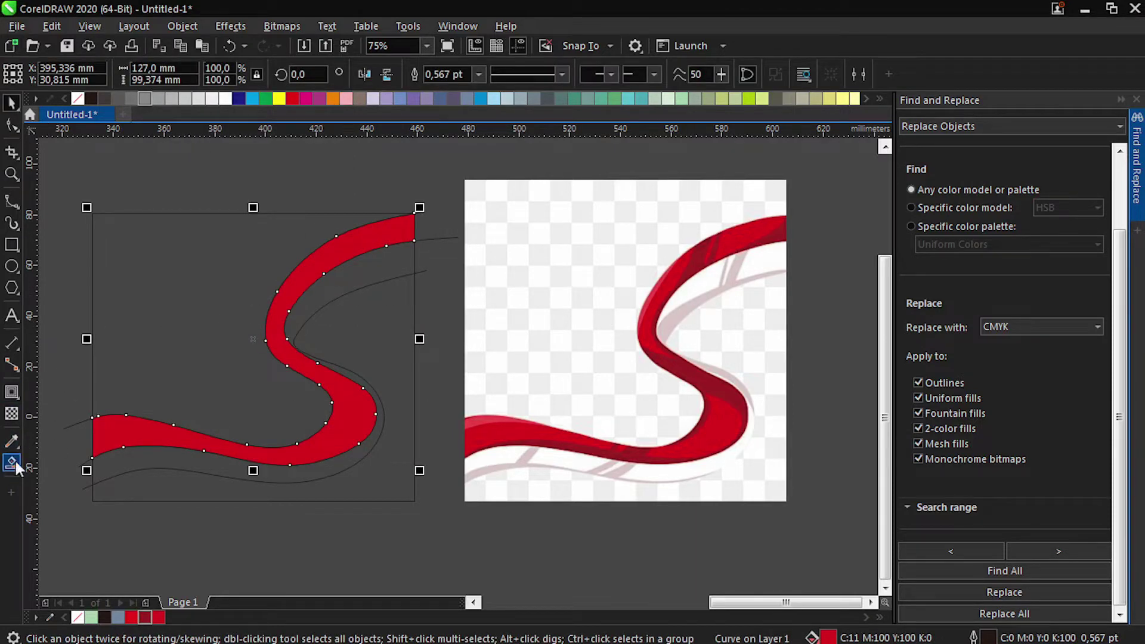
Step: Smart Fill the ribbon's lower band with the off-white C0 M0 Y2 K0 sampled from the reference image
key(space)
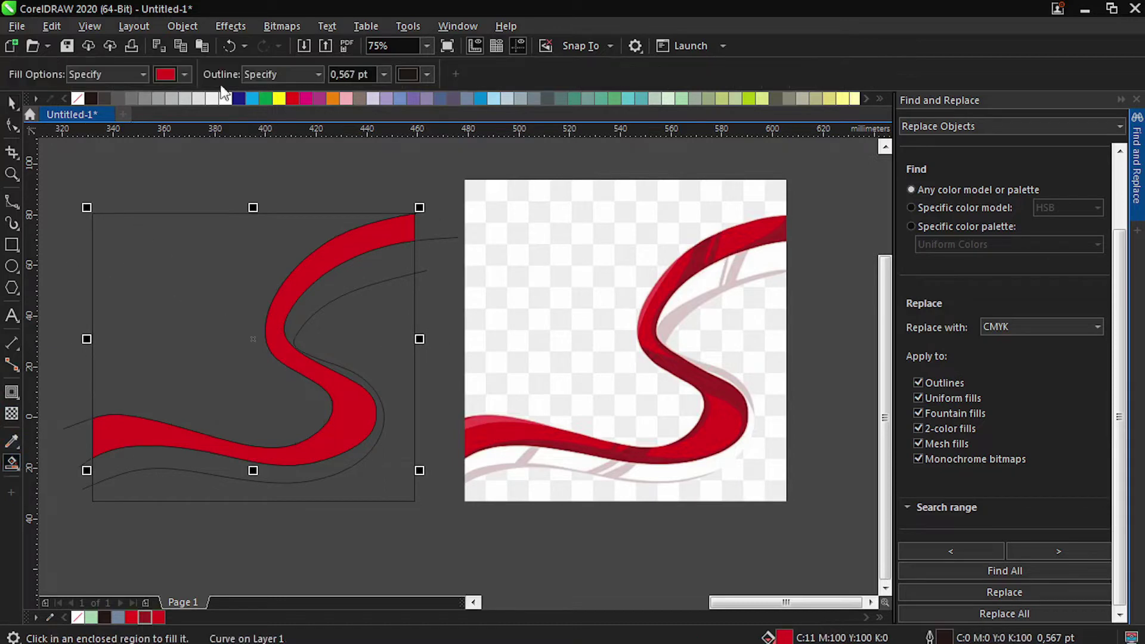
click(184, 74)
click(308, 301)
click(488, 230)
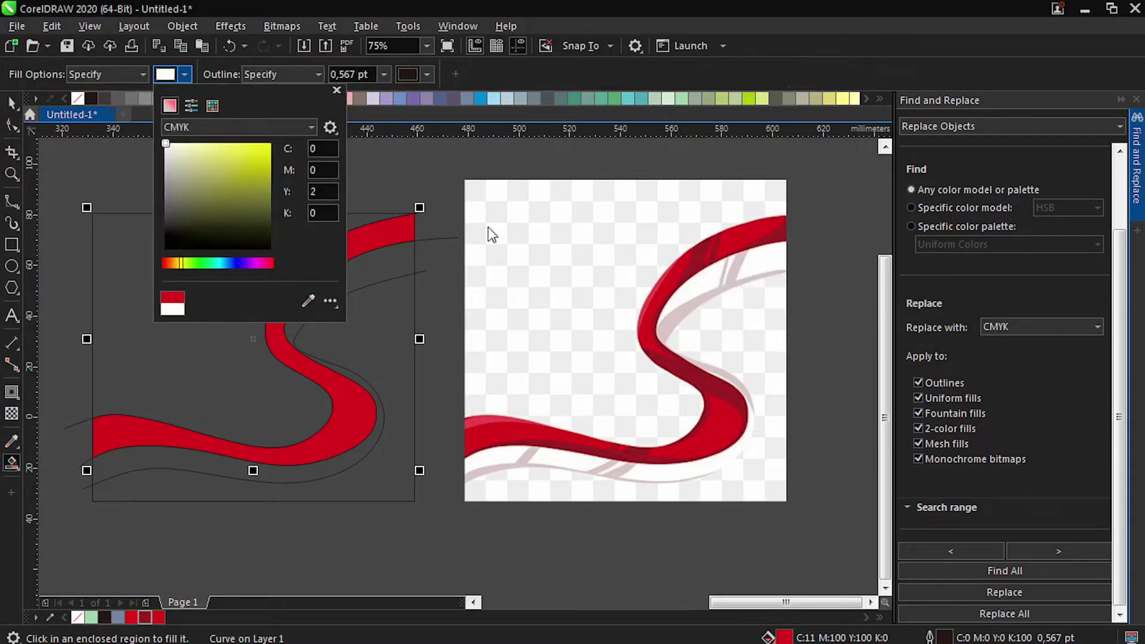
click(336, 90)
click(236, 467)
Step: Delete the original ribbon outline curves and the rectangle that enclosed them, keeping only the filled bands
key(space)
click(422, 272)
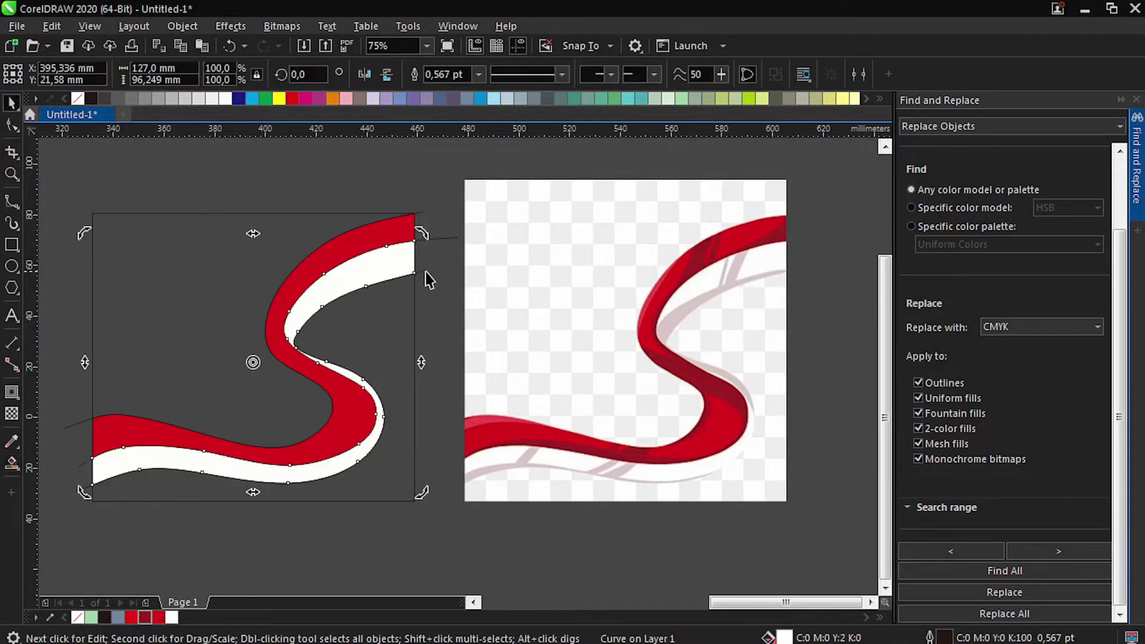
click(424, 272)
key(Delete)
click(424, 219)
key(Delete)
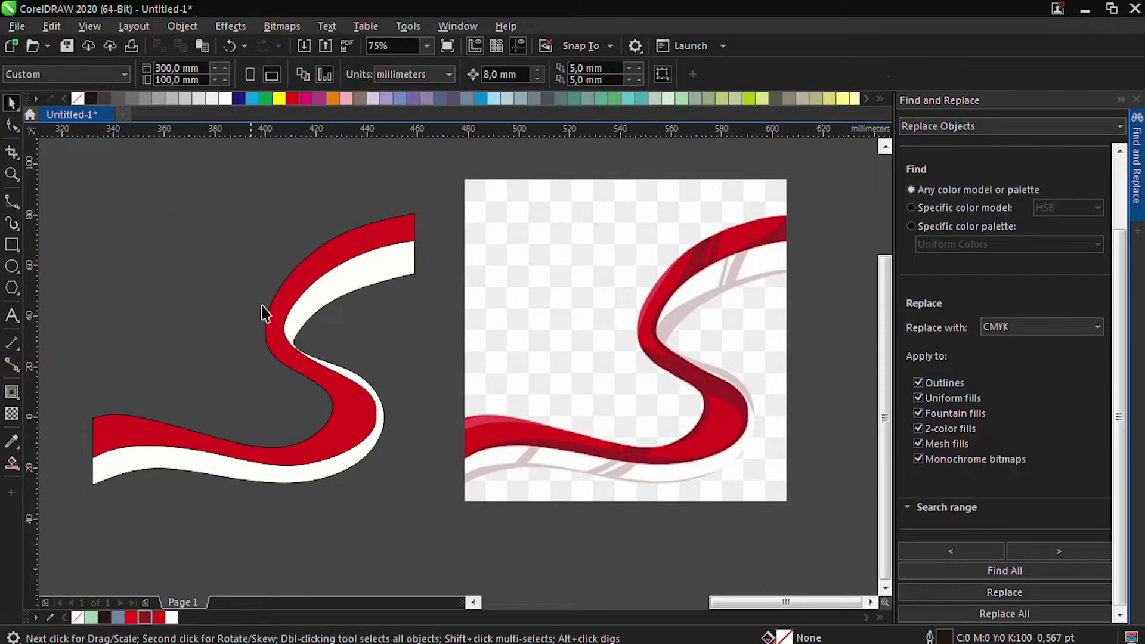
Step: Paste the shading curves back over the ribbon and Smart Fill the red band's shaded areas with sampled dark red C40 M100 Y100 K11
key(ctrl+v)
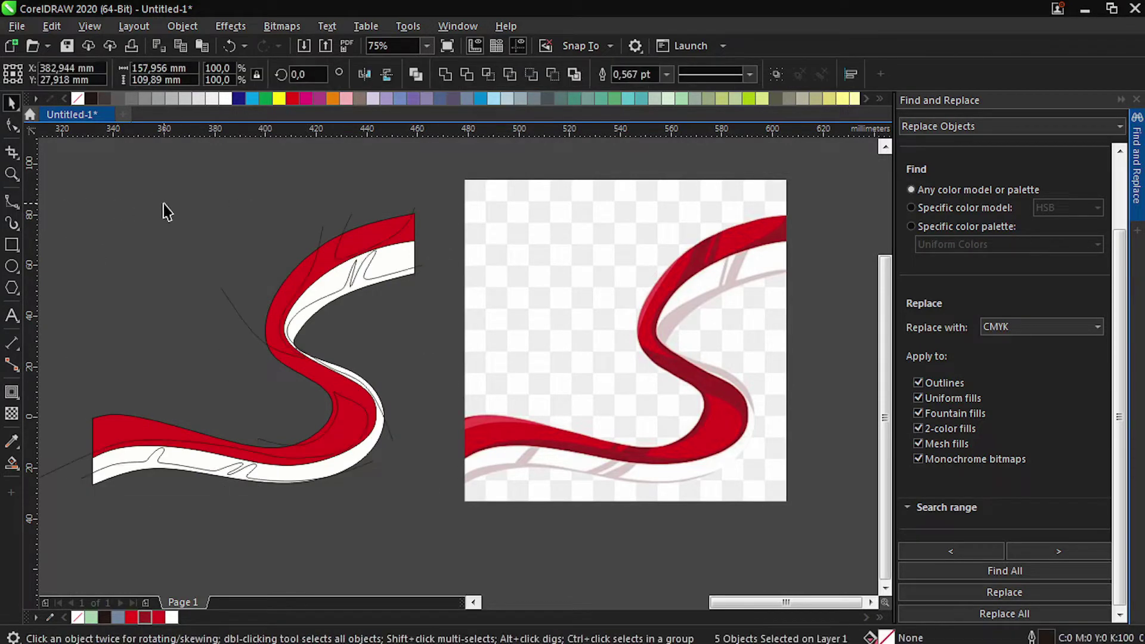
click(167, 212)
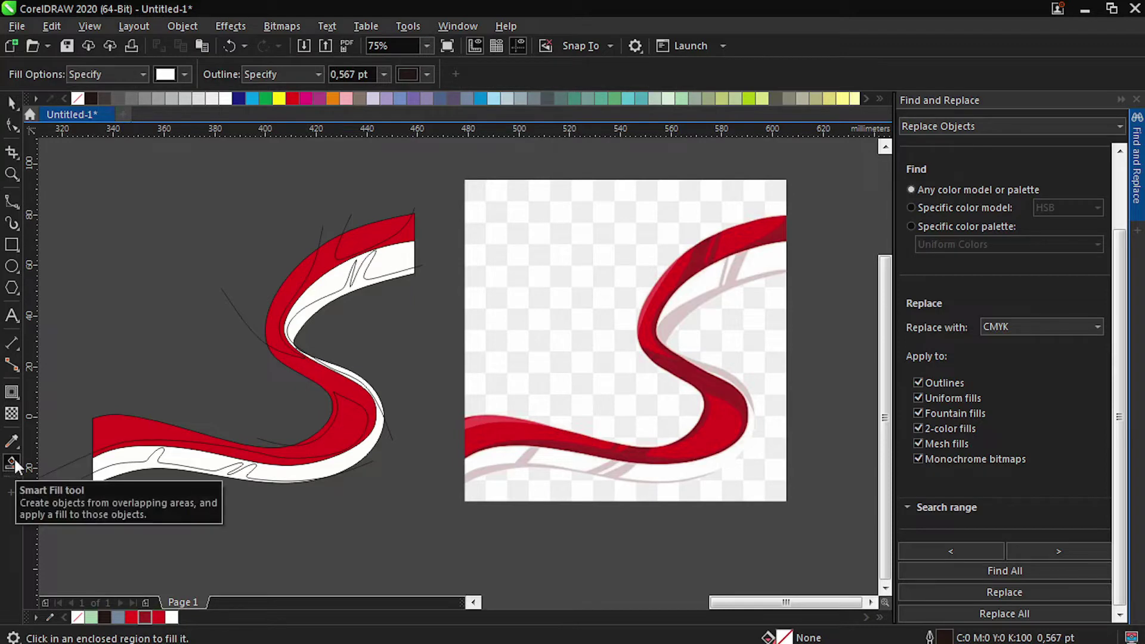
click(184, 74)
click(307, 301)
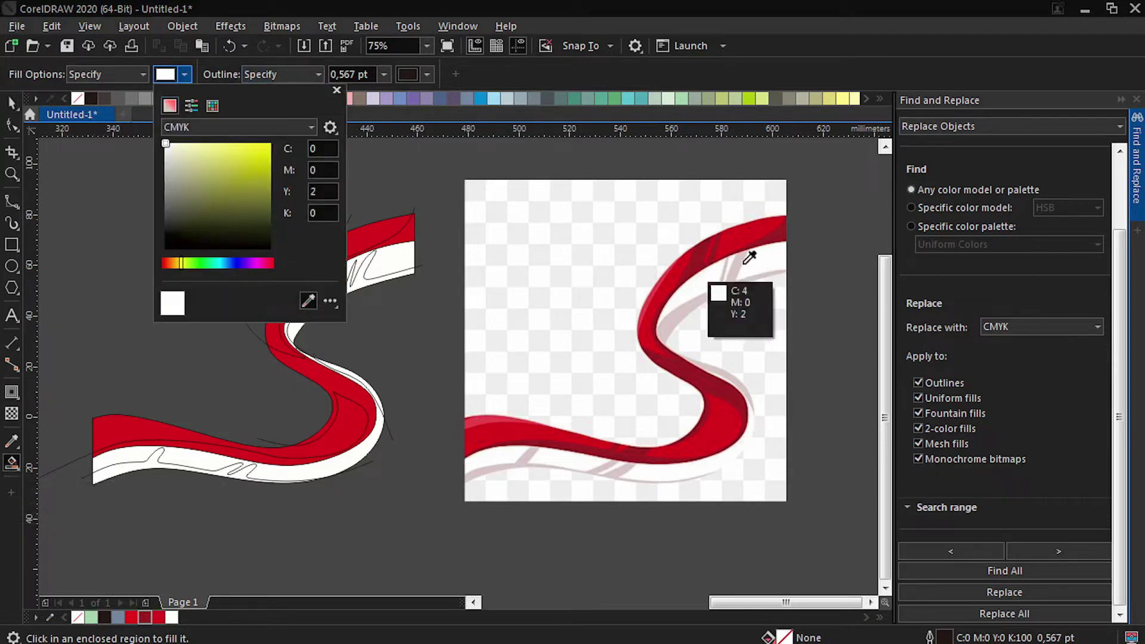
click(781, 241)
click(337, 90)
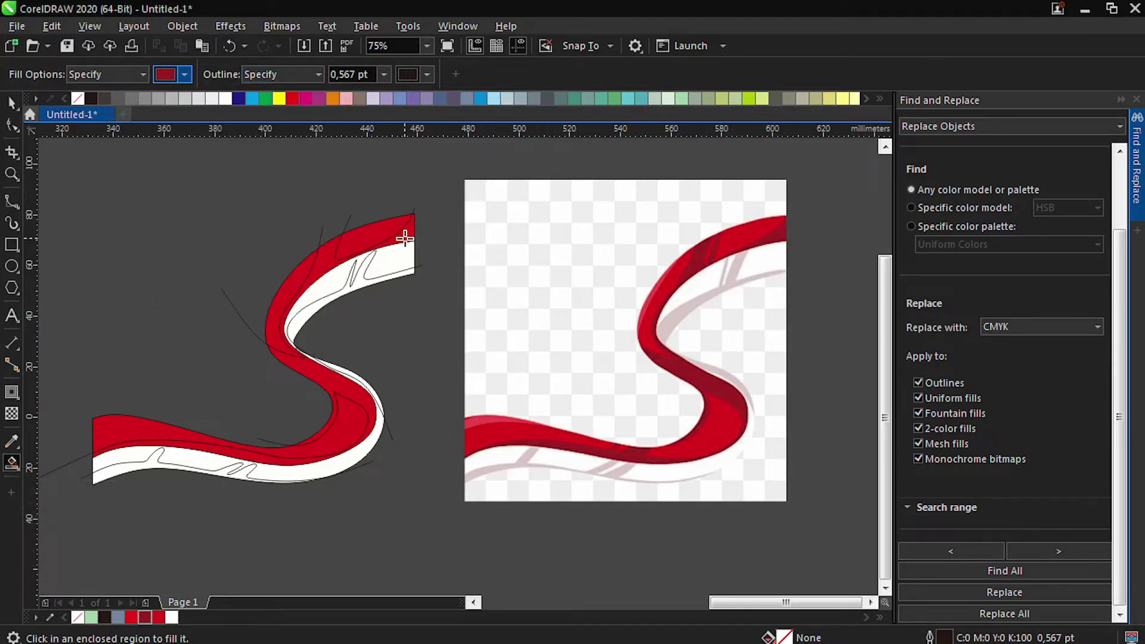
click(405, 237)
Step: Delete the leftover shading curves that cross the ribbon's red band
key(space)
click(232, 302)
click(351, 221)
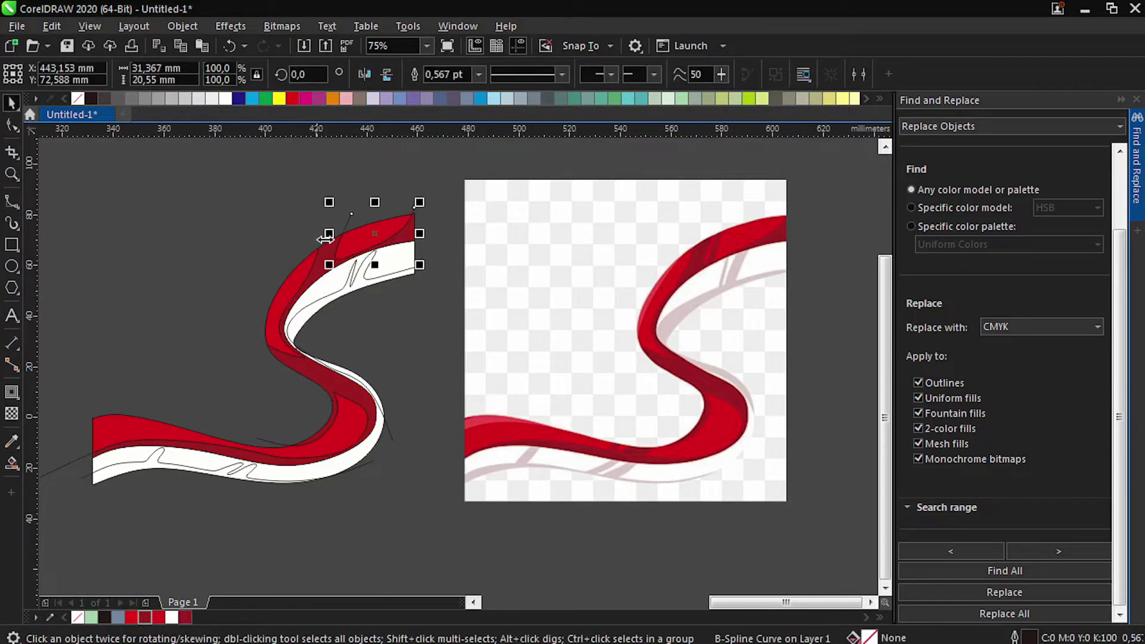
key(Escape)
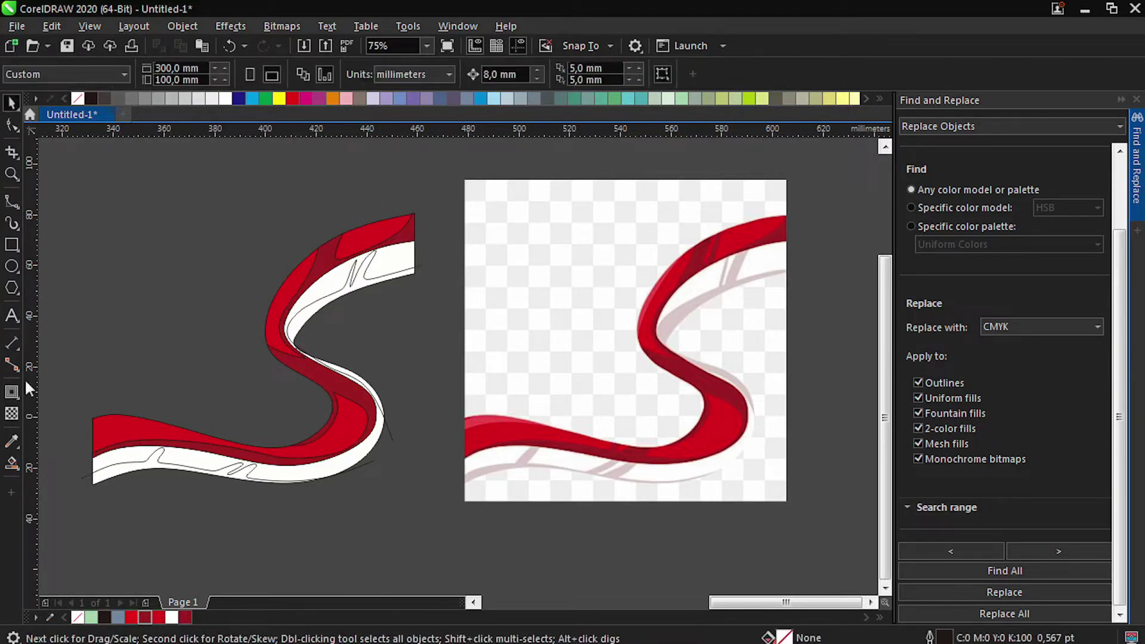
Step: Smart Fill the white band's shadow and fold areas with the grey C20 M24 Y18 K0 sampled from the reference image
click(12, 464)
click(184, 74)
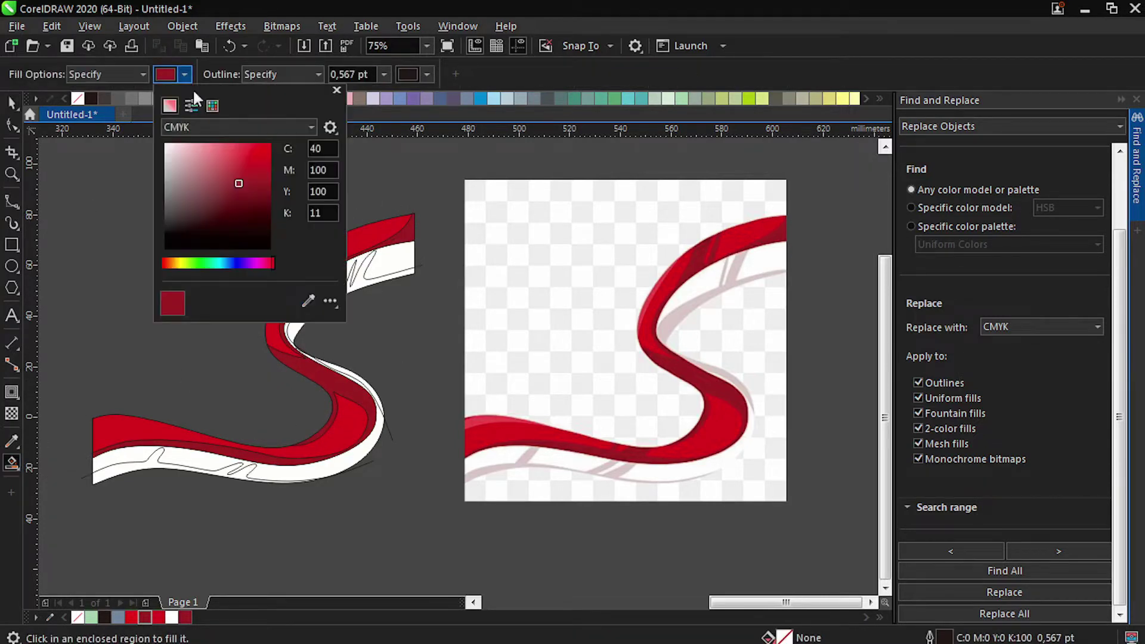
click(480, 475)
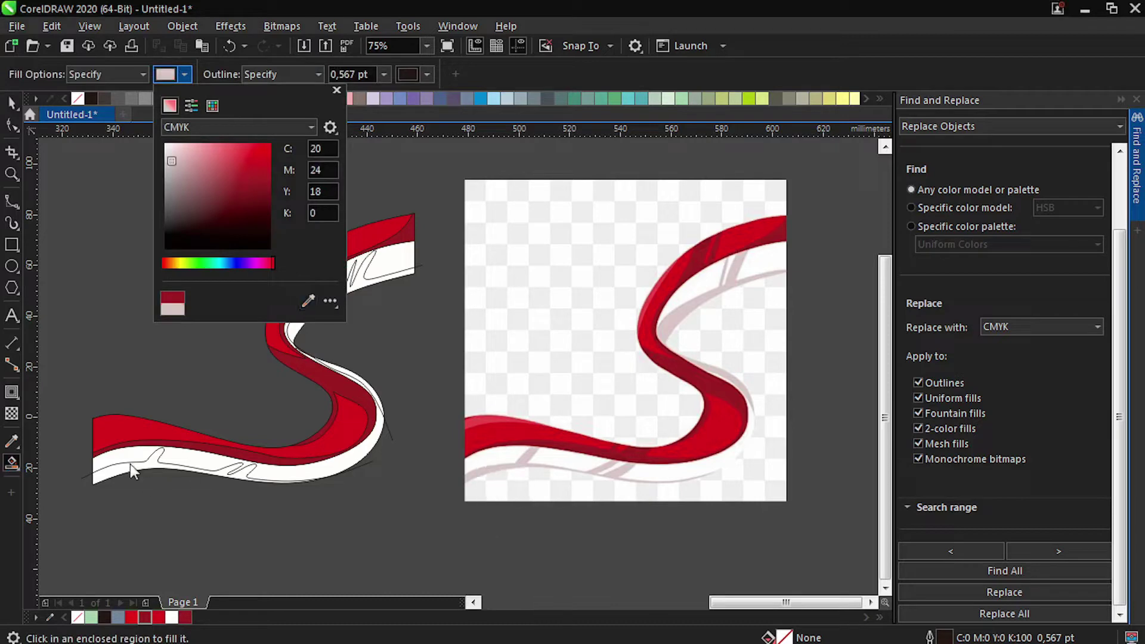
click(174, 477)
click(314, 306)
scroll(348, 376, up, 1)
click(350, 365)
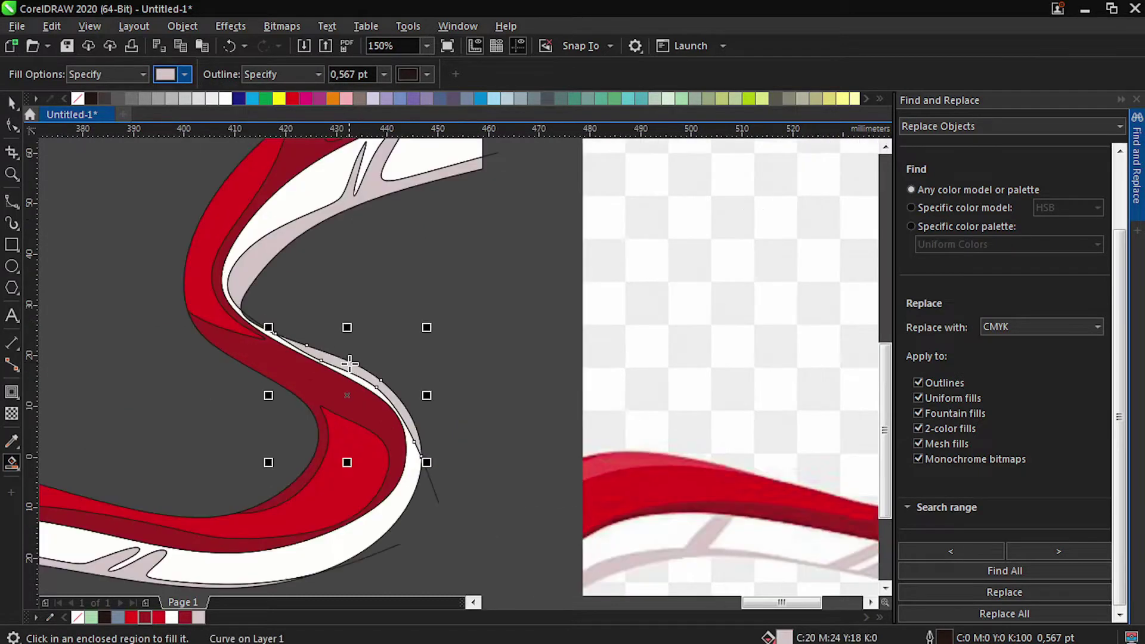
Step: Delete the leftover grey shading curves around the ribbon's white band
key(space)
scroll(437, 329, down, 1)
click(469, 238)
click(462, 242)
key(Delete)
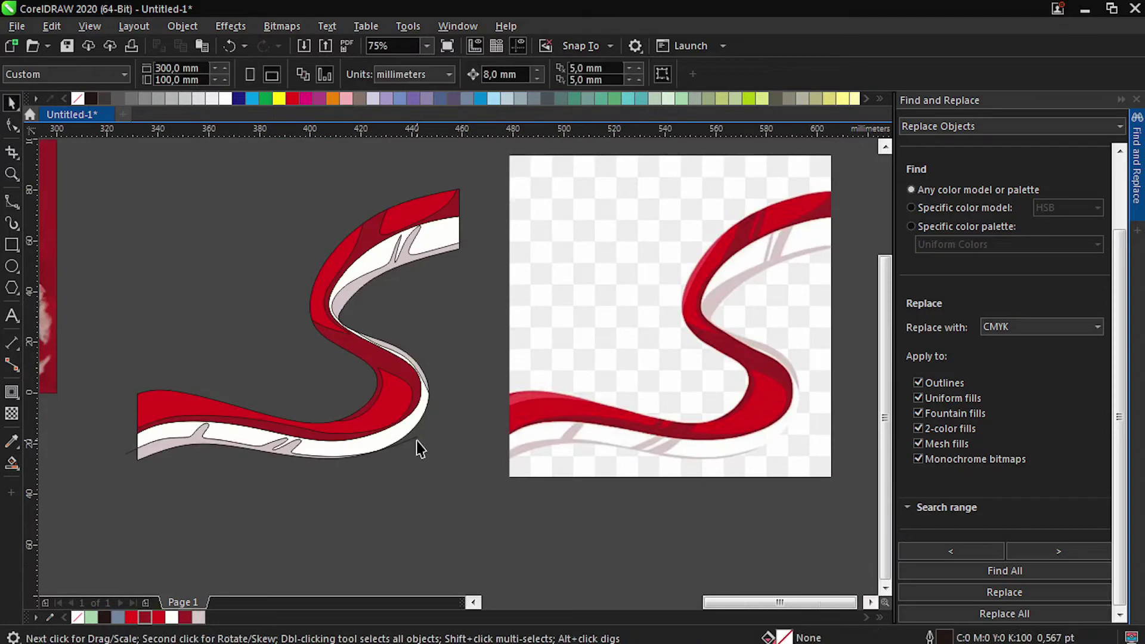
click(410, 440)
key(Delete)
Step: Delete the ribbon reference image beside the finished tracing
scroll(248, 401, down, 1)
click(407, 353)
key(Delete)
Step: Select all filled ribbon pieces, remove their outlines and group them
drag(381, 266, 173, 460)
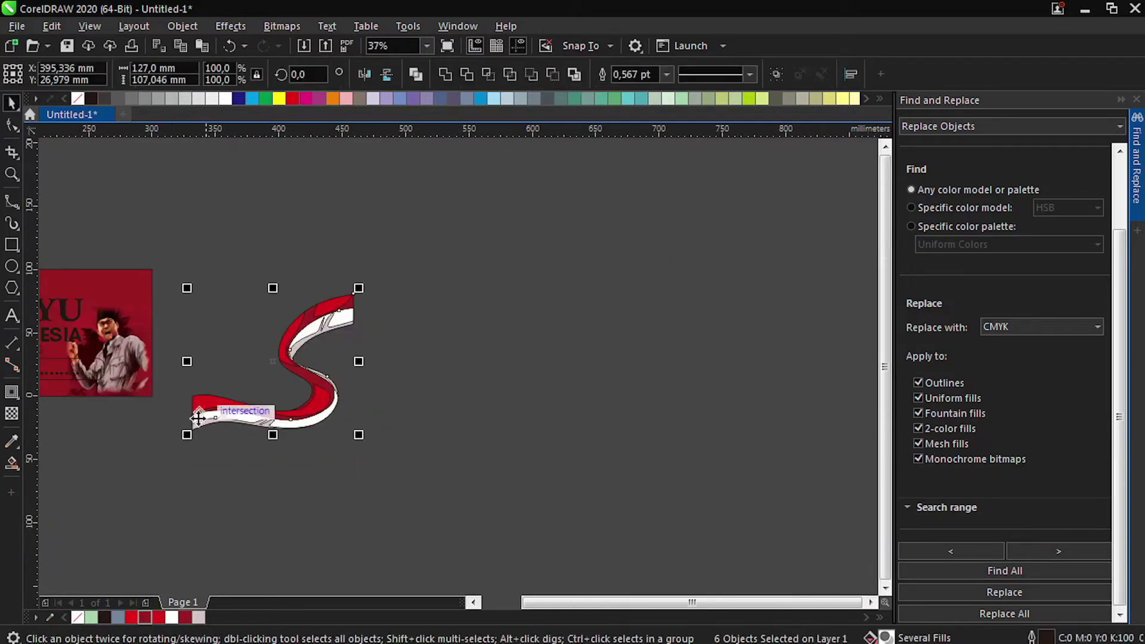
scroll(207, 400, up, 1)
right_click(78, 99)
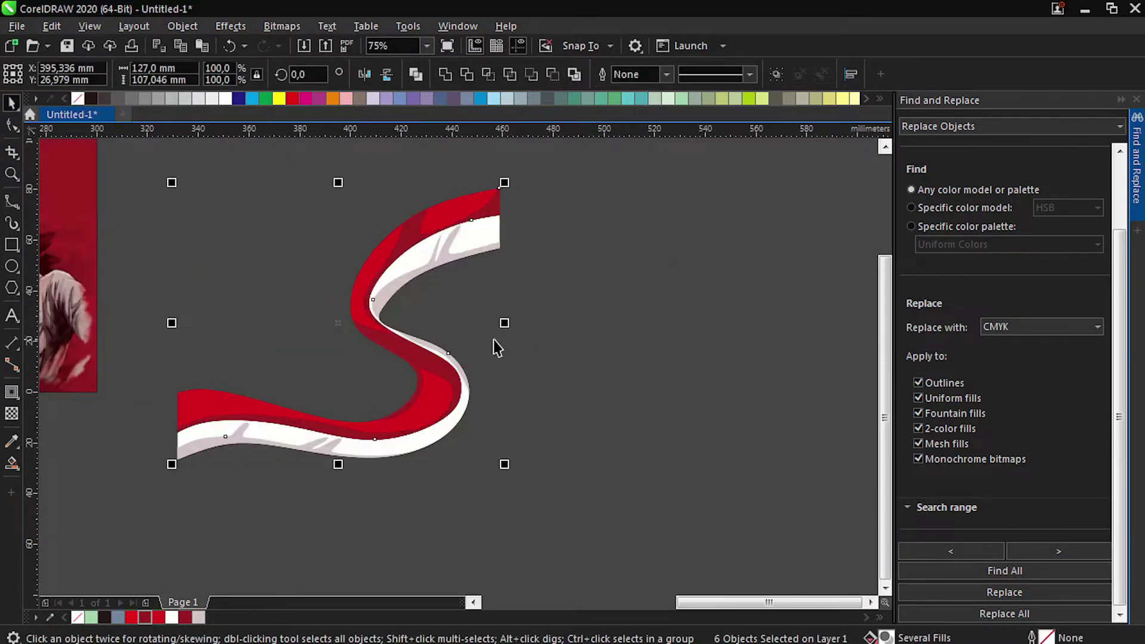
key(ctrl+g)
Step: Place the ribbon group over the banner where the white area meets the dark red rectangle, slightly tilted and about 134 by 130 mm
scroll(498, 347, down, 1)
drag(480, 357, 203, 348)
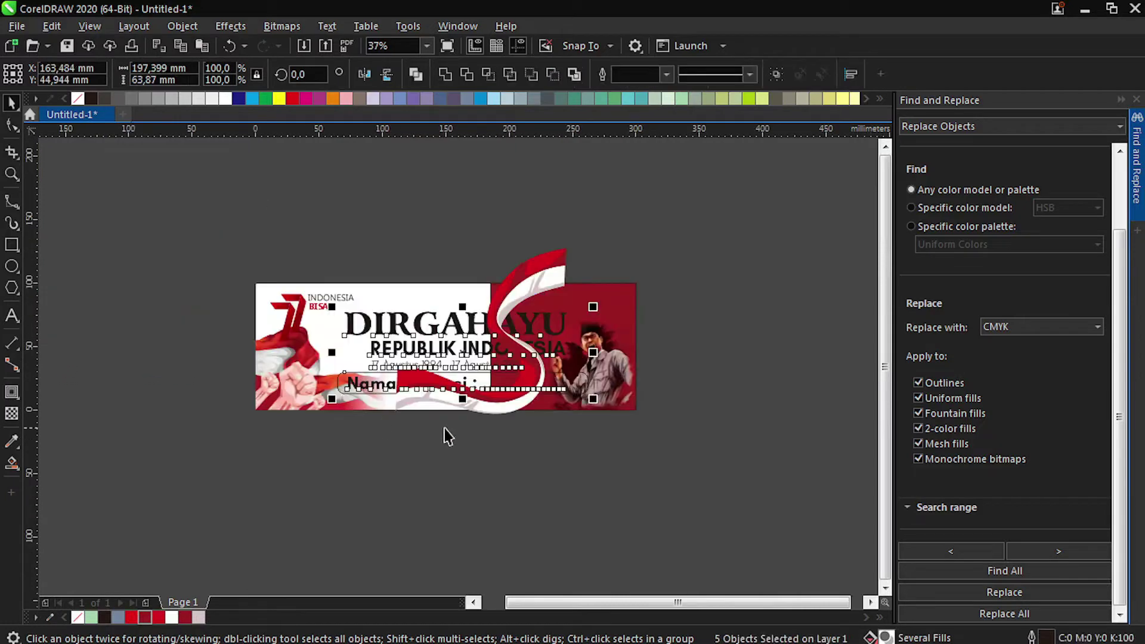
Step: Select the headline texts, institution name box and orator illustration together and cut them from the banner to the clipboard
click(590, 376)
scroll(607, 366, up, 1)
key(ctrl+z)
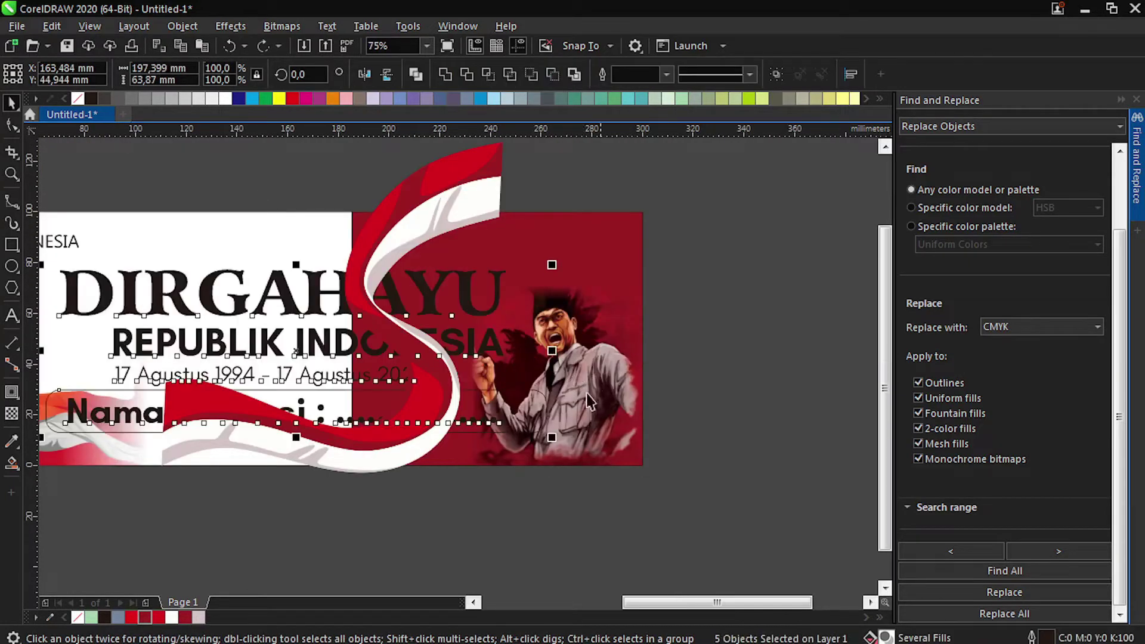
shift+click(601, 388)
key(ctrl+x)
Step: Try to Smart Fill the part of the dark red rectangle bounded by the ribbon's outer edge
click(499, 279)
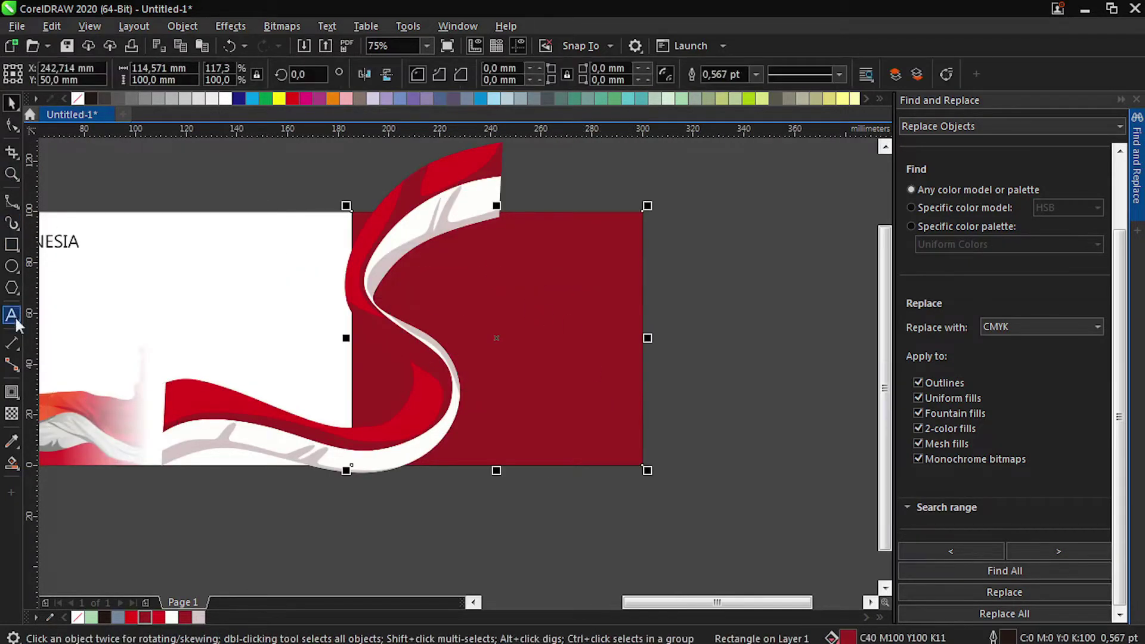
click(18, 468)
click(60, 462)
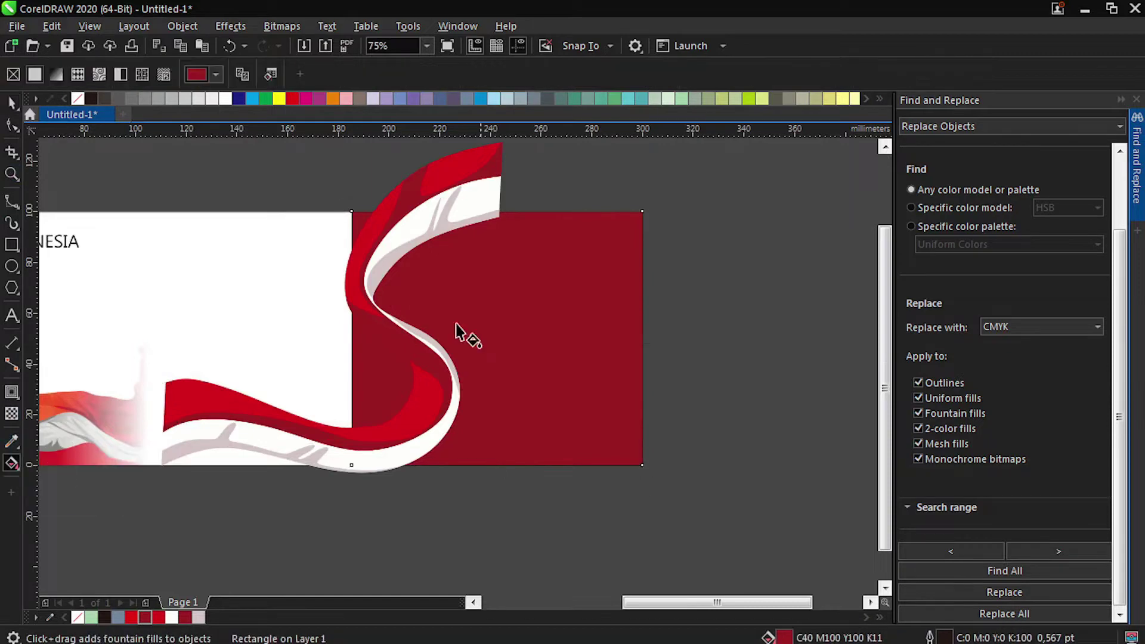
click(18, 462)
click(62, 481)
click(410, 291)
key(space)
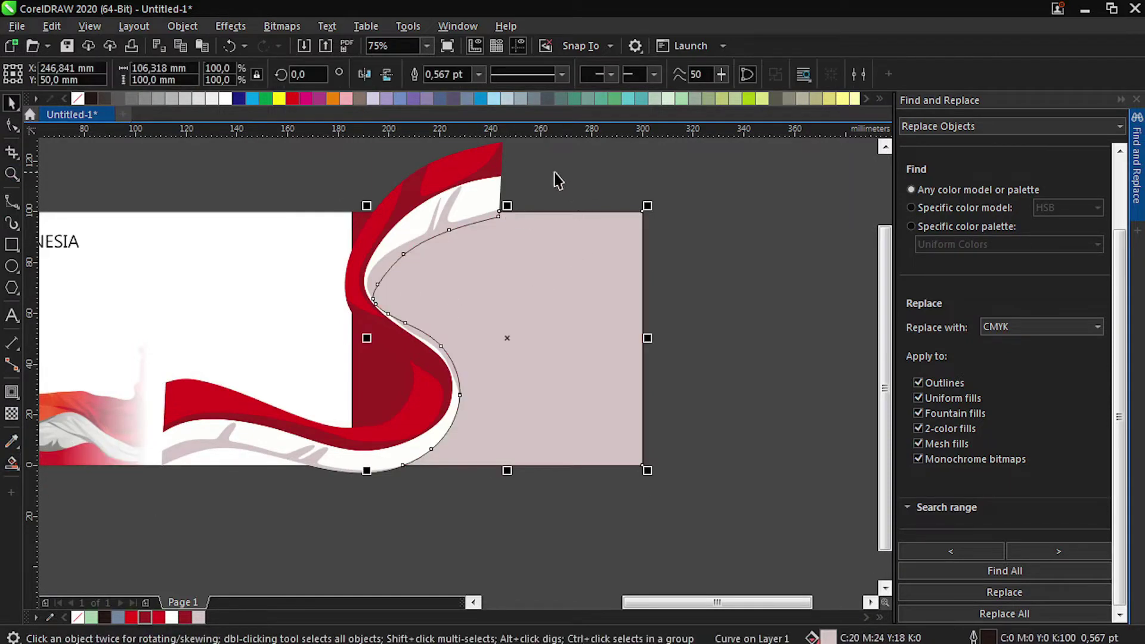
key(Delete)
Step: Set the nudge distance to 1 mm, nudge the ribbon up 3 mm and stretch it downward to about 132.5 mm high
click(482, 189)
scroll(497, 216, up, 2)
key(Escape)
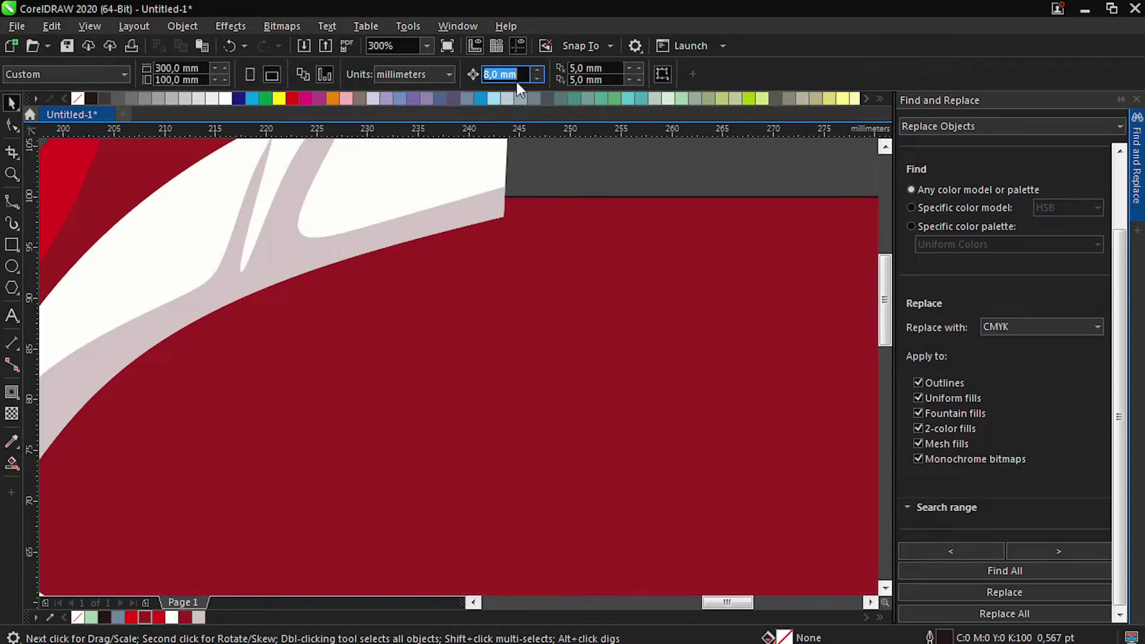
click(488, 184)
key(Up)
key(Up)
key(Up)
scroll(484, 226, down, 2)
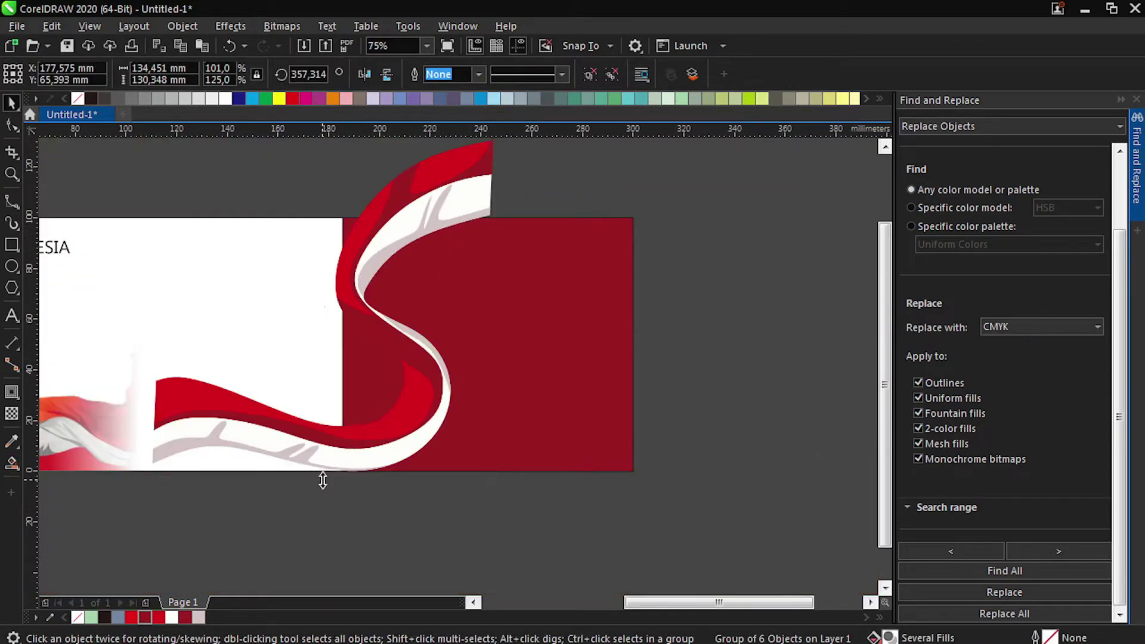
drag(322, 481, 322, 486)
Step: Replace the dark red rectangle with a Smart Fill shape bounded by the ribbon, coloured C40 M100 Y100 K11 without an outline
click(12, 392)
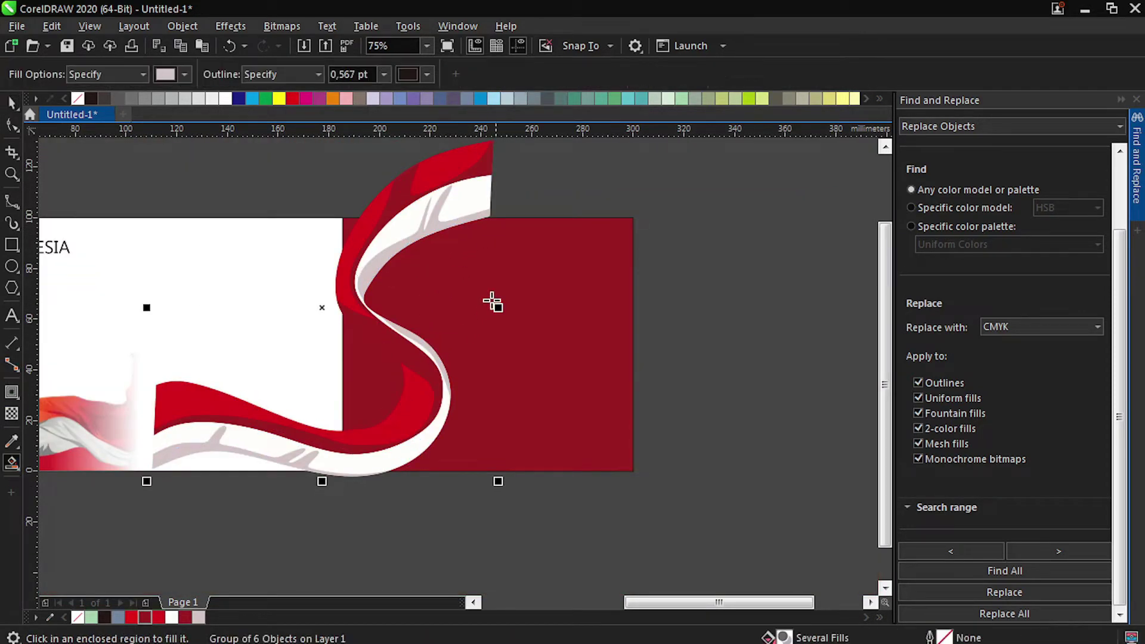
click(493, 302)
key(space)
click(144, 617)
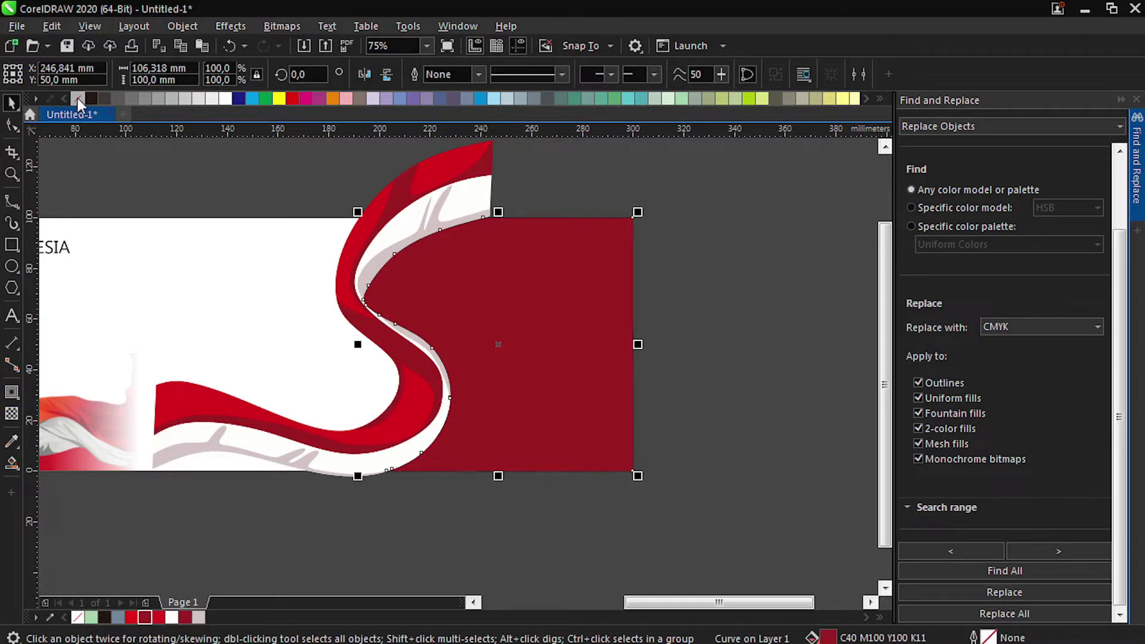
click(518, 209)
Step: Fade out the ribbon's tail on the white area with a horizontal fountain transparency
click(204, 427)
click(12, 414)
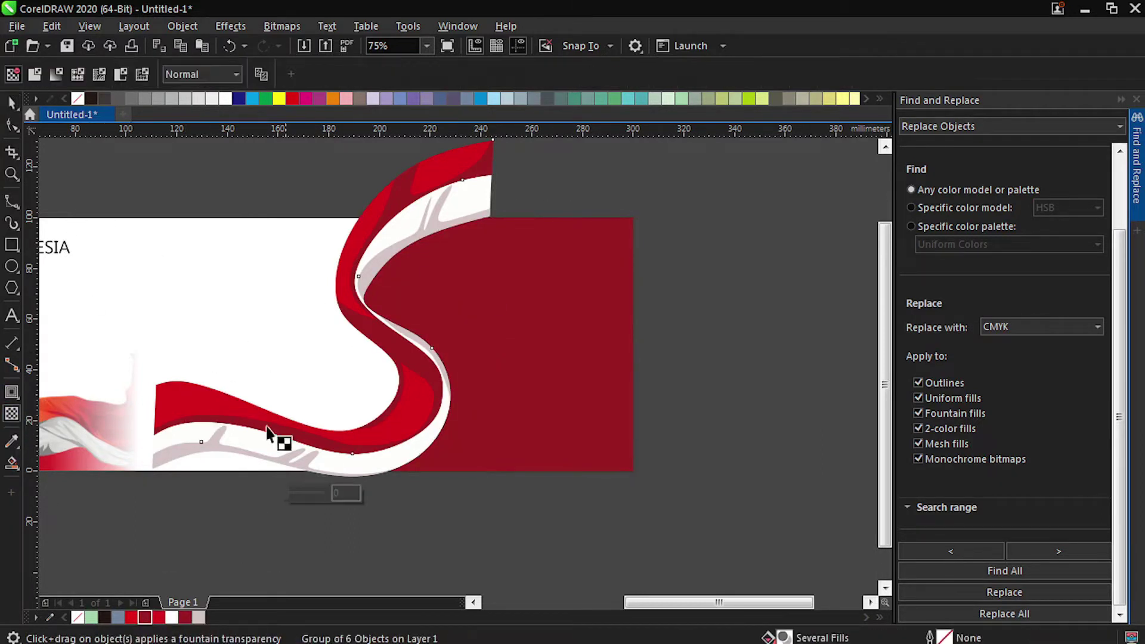
mouse_move(306, 431)
mouse_down()
mouse_move(168, 431)
mouse_move(310, 430)
mouse_up()
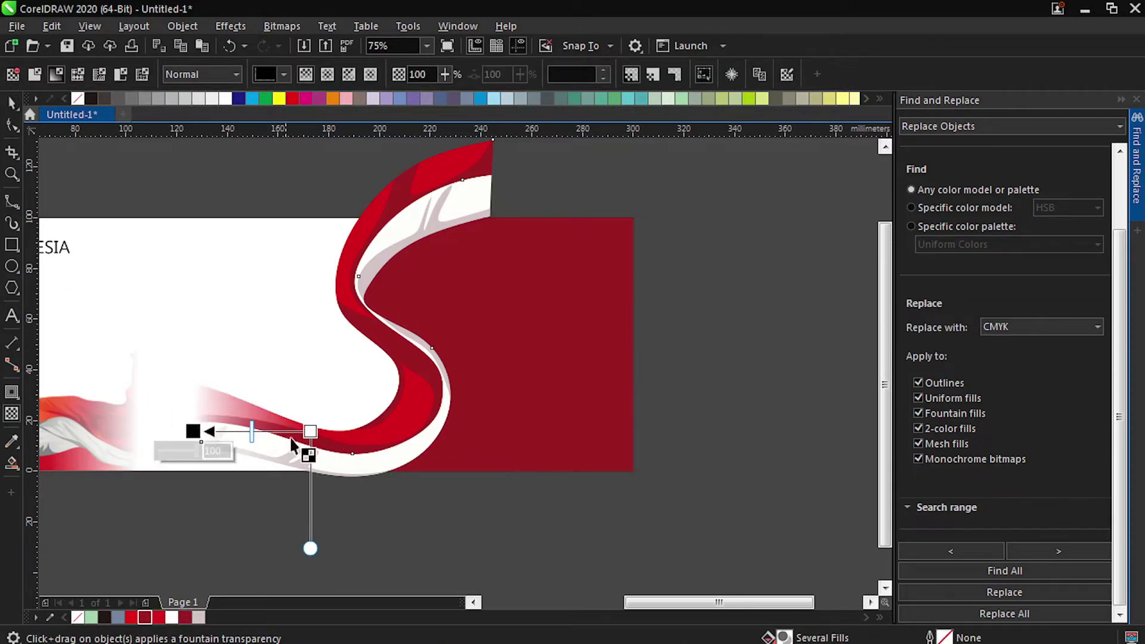
key(ctrl+z)
key(ctrl+z)
Step: Try removing the transparency from the flag cloth illustration beside the ribbon's faded tail
click(94, 455)
click(15, 75)
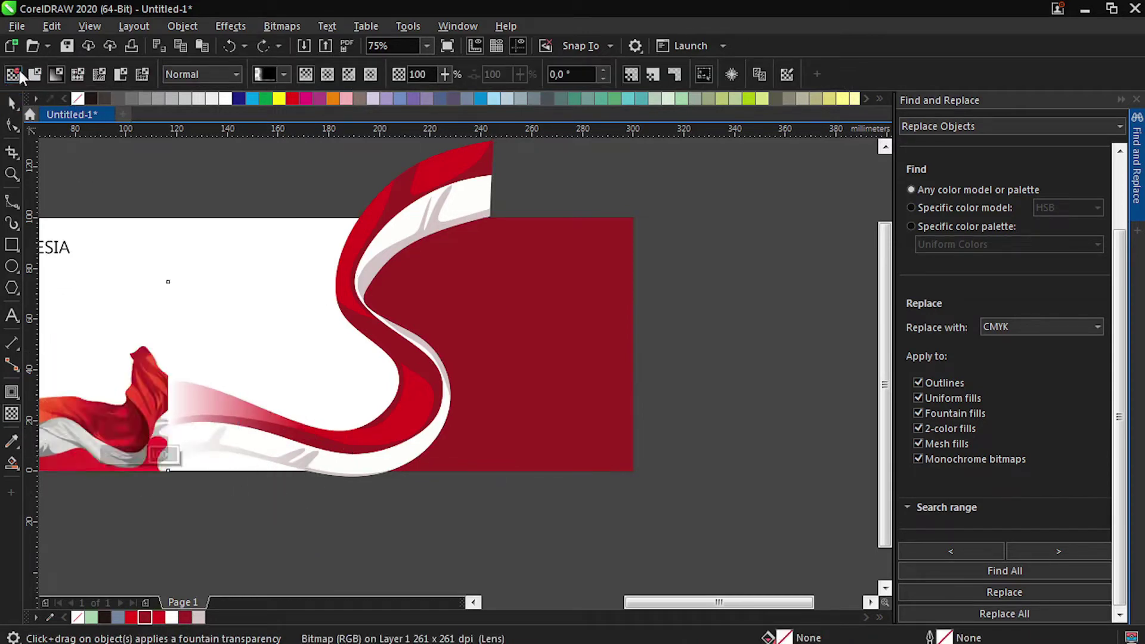
key(ctrl+z)
key(space)
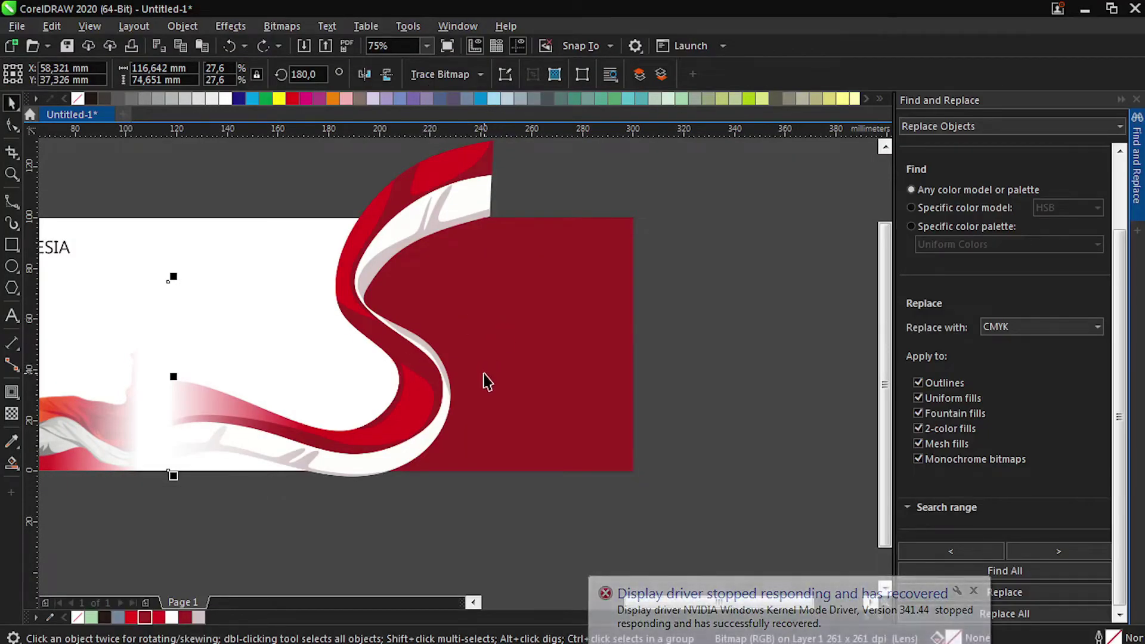
key(Escape)
Step: Try to trim the ribbon group with the white background rectangle
click(409, 195)
right_click(411, 189)
mouse_move(496, 388)
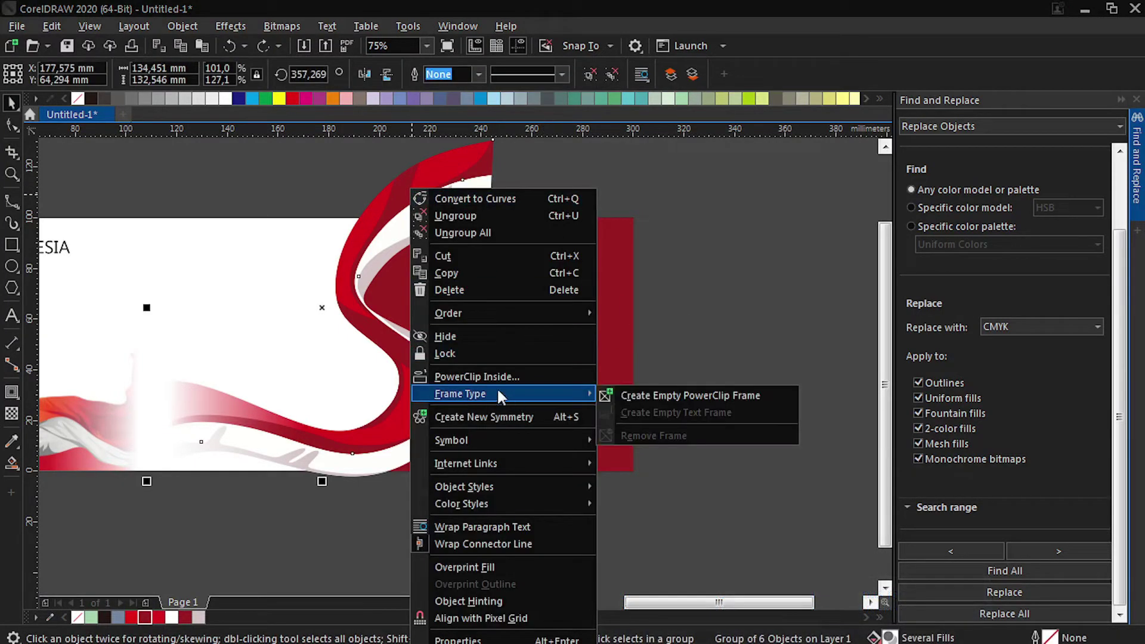
click(266, 235)
shift+click(477, 158)
click(467, 75)
key(Escape)
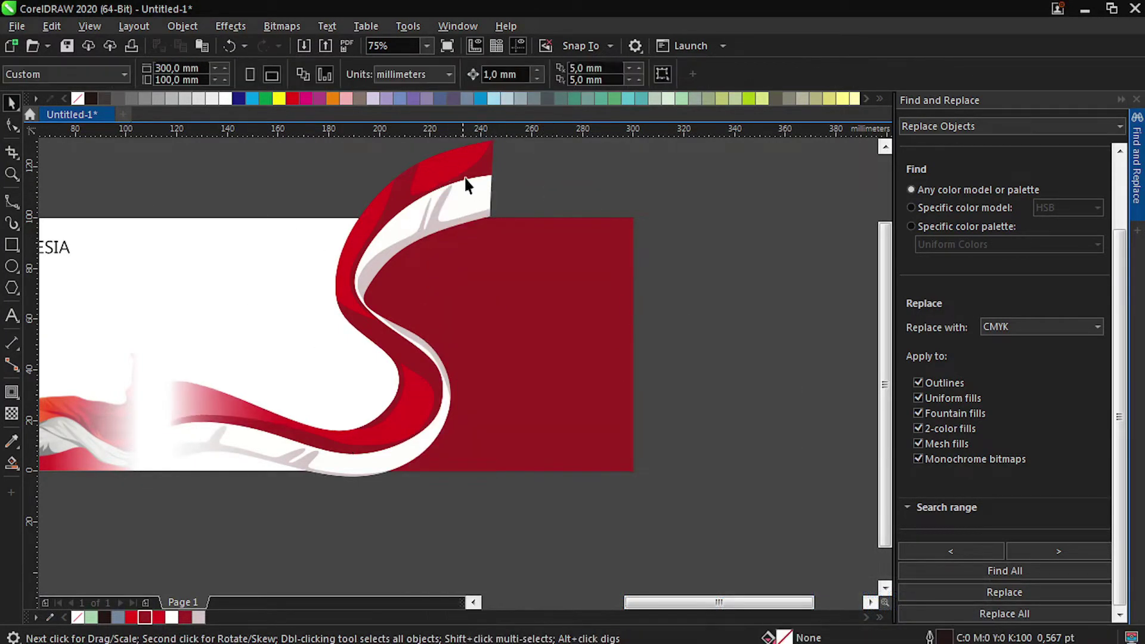
Step: Move the overhanging untrimmed ribbon off the banner into the empty area beyond the page's lower-right corner
scroll(463, 176, down, 1)
drag(463, 175, 736, 324)
click(600, 217)
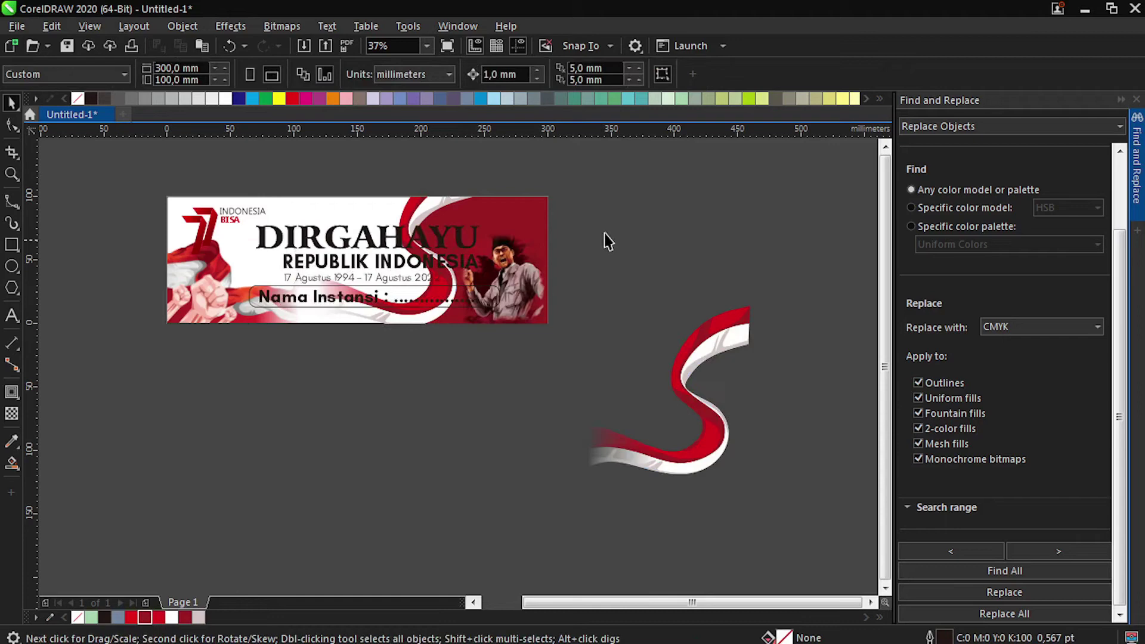
scroll(296, 202, up, 2)
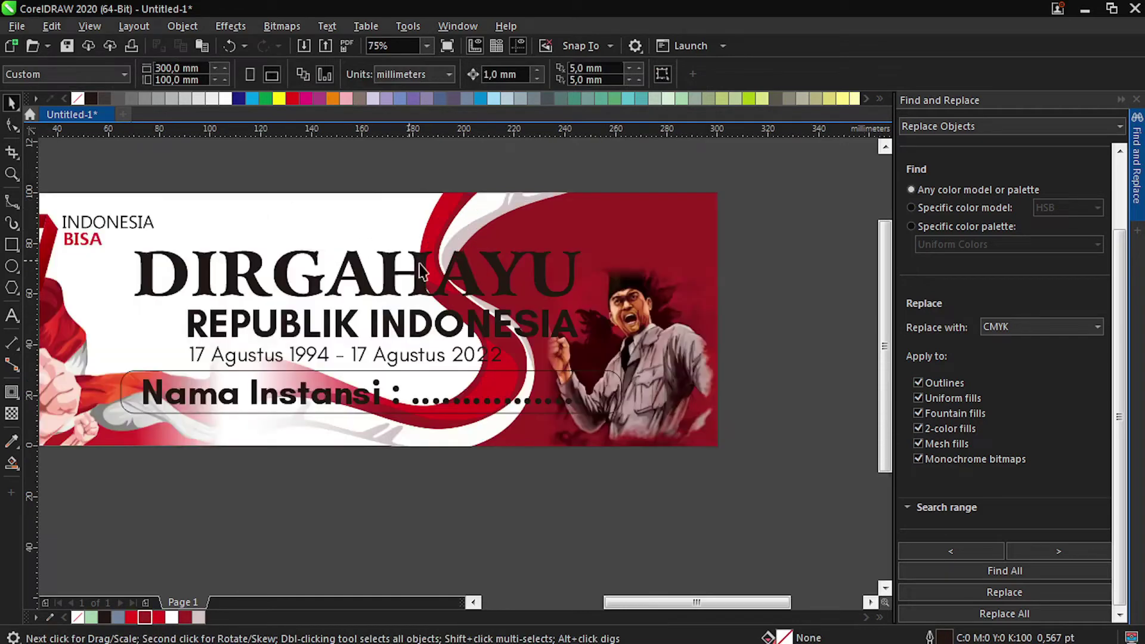
scroll(419, 307, down, 2)
scroll(281, 259, up, 1)
Step: Move the 77 logo with its INDONESIA BISA text onto the dark red area above the man's illustration
drag(209, 210, 437, 358)
scroll(322, 326, down, 1)
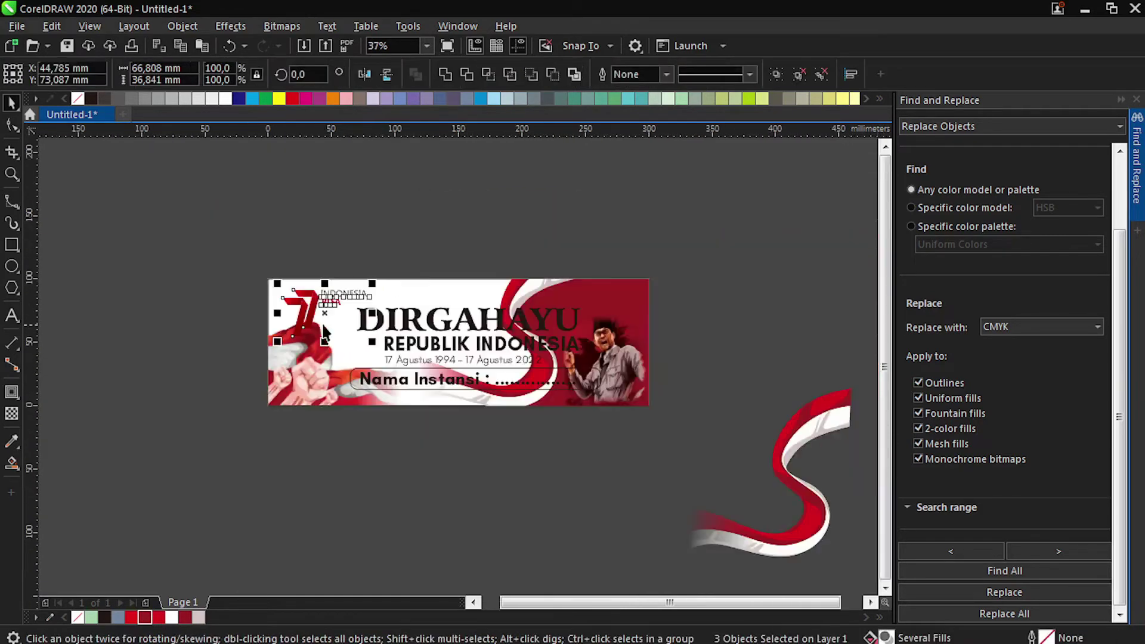
mouse_move(301, 308)
mouse_down()
mouse_move(531, 250)
mouse_move(601, 301)
mouse_move(539, 308)
mouse_move(502, 334)
mouse_move(313, 312)
mouse_up()
scroll(601, 301, up, 2)
scroll(676, 326, down, 1)
key(ctrl+z)
click(459, 245)
Step: Move DIRGAHAYU to the upper white area and place REPUBLIK INDONESIA directly beneath it, roughly aligned with its right end
scroll(485, 297, up, 1)
drag(611, 417, 513, 381)
drag(653, 392, 586, 394)
key(Up)
key(Up)
key(Up)
key(Left)
key(Left)
key(Left)
key(Left)
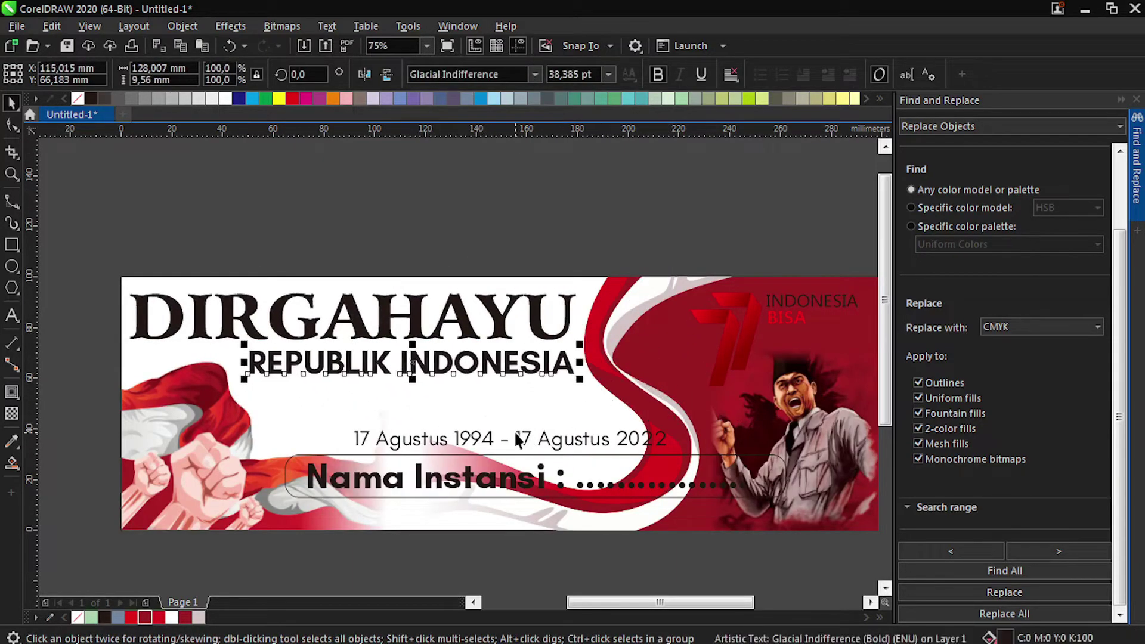
key(Up)
Step: Place the 17 Agustus date line beneath REPUBLIK INDONESIA and reduce it to 18 pt
click(518, 440)
drag(518, 440, 423, 393)
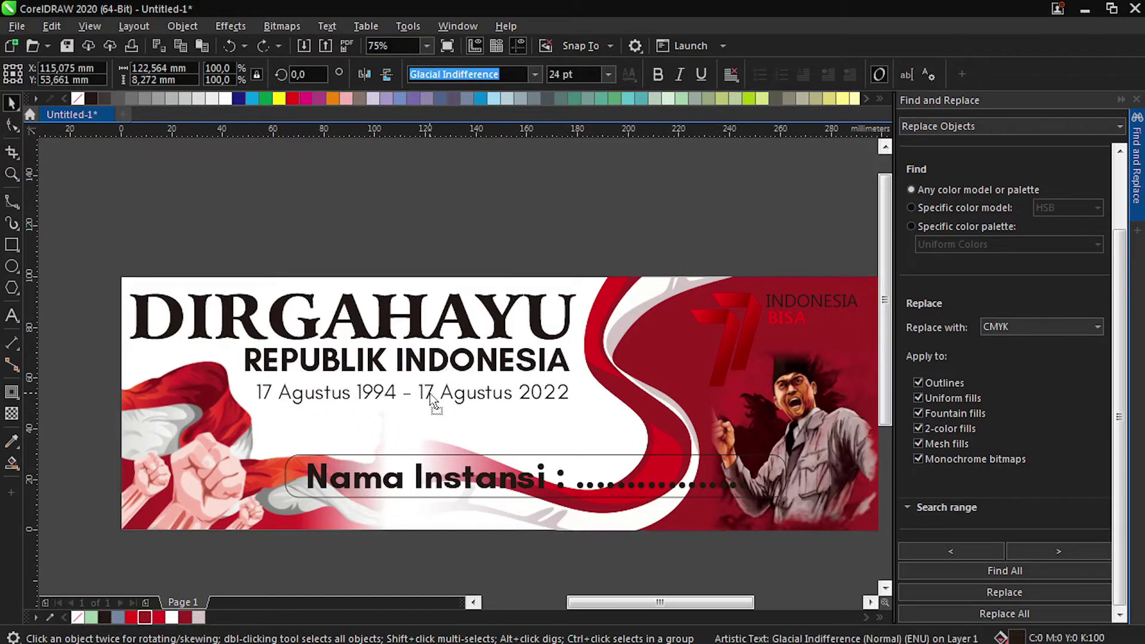
drag(576, 411, 511, 398)
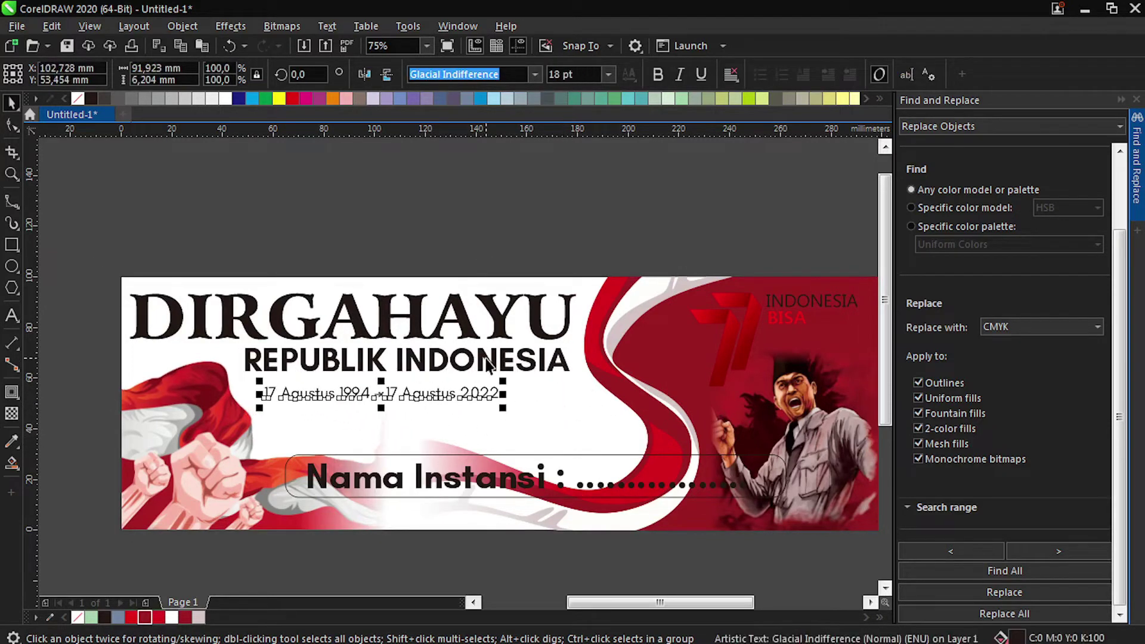
Step: Remove the fountain transparency from the flag ribbon and from the flag cloth illustration next to it
click(427, 442)
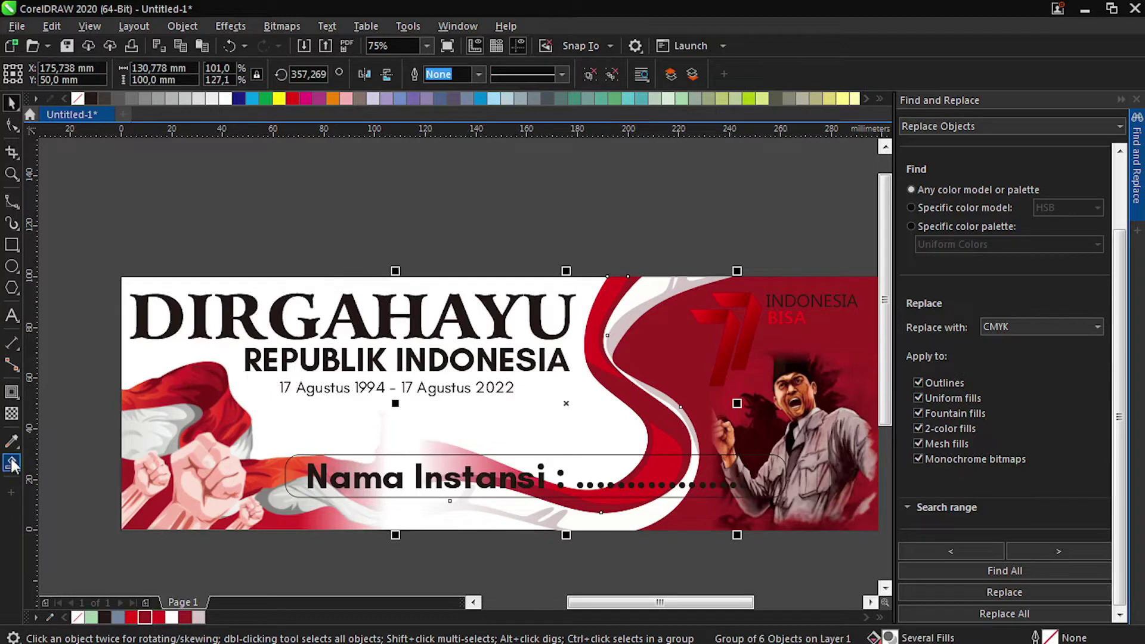
click(13, 415)
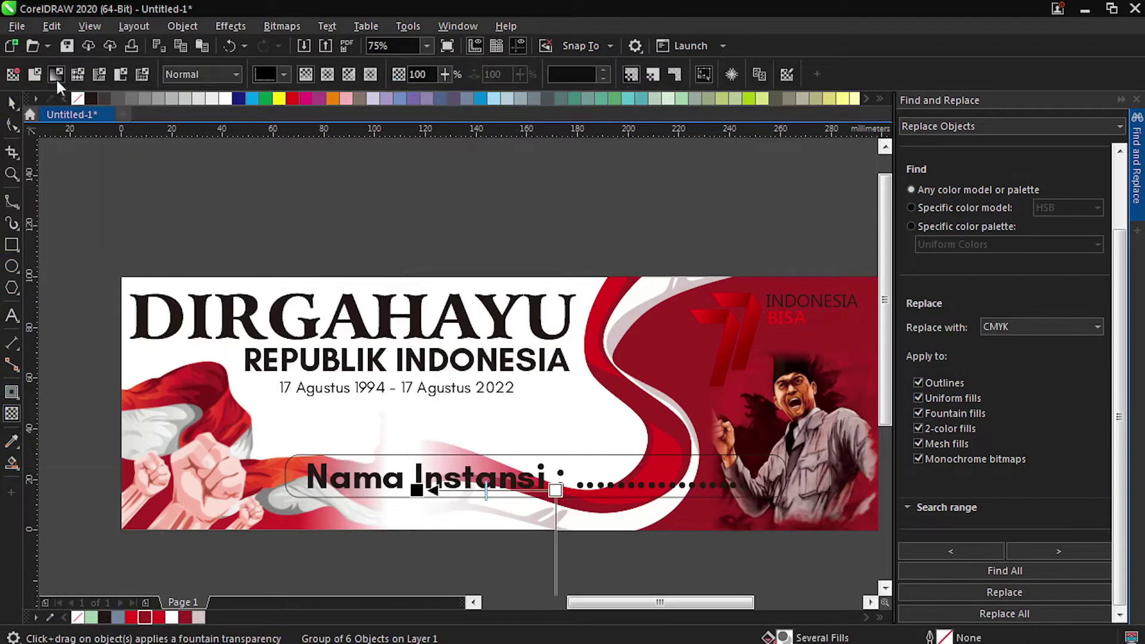
click(13, 74)
key(space)
click(287, 505)
click(12, 415)
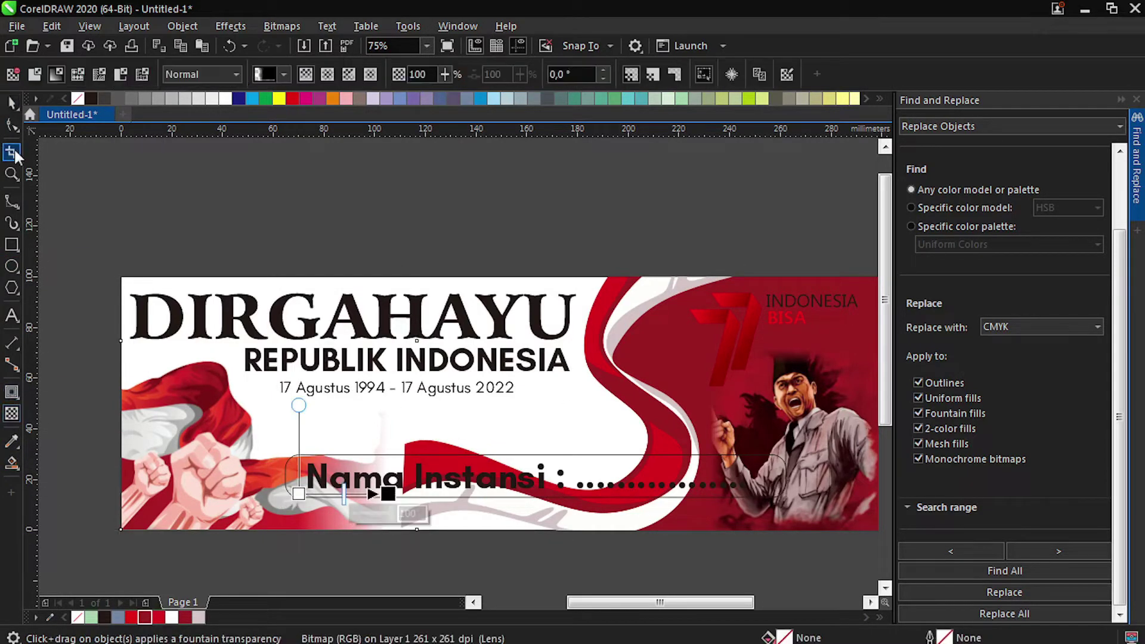
click(13, 74)
key(space)
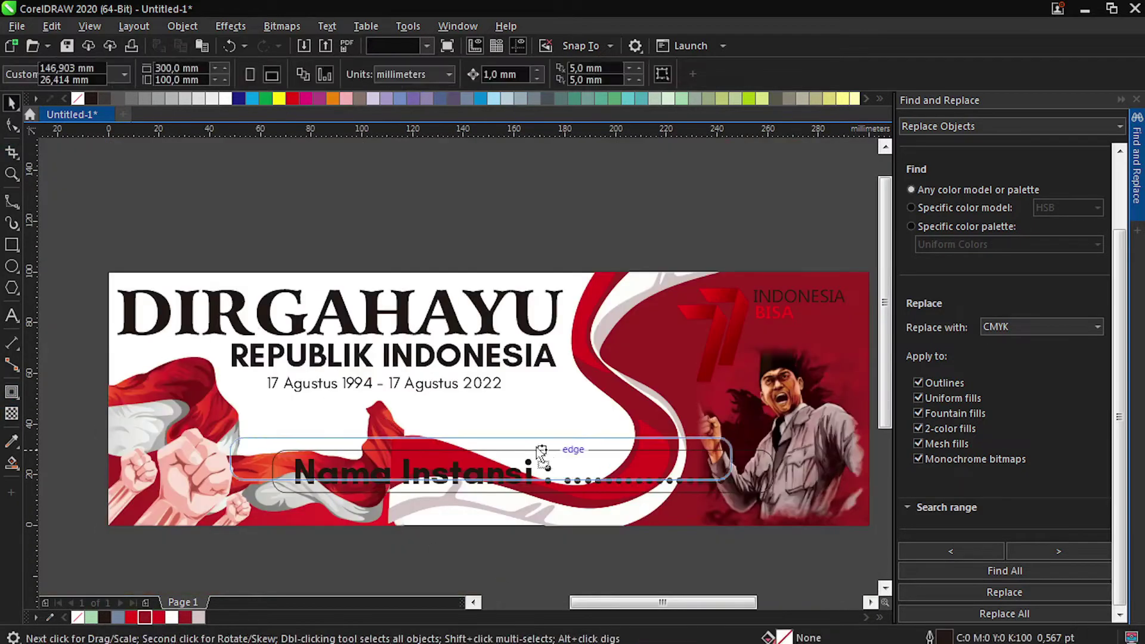
Step: Move the Nama Instansi text and its rounded box together under the headline and down near the banner's lower edge
drag(537, 447, 495, 433)
key(ctrl+z)
click(530, 480)
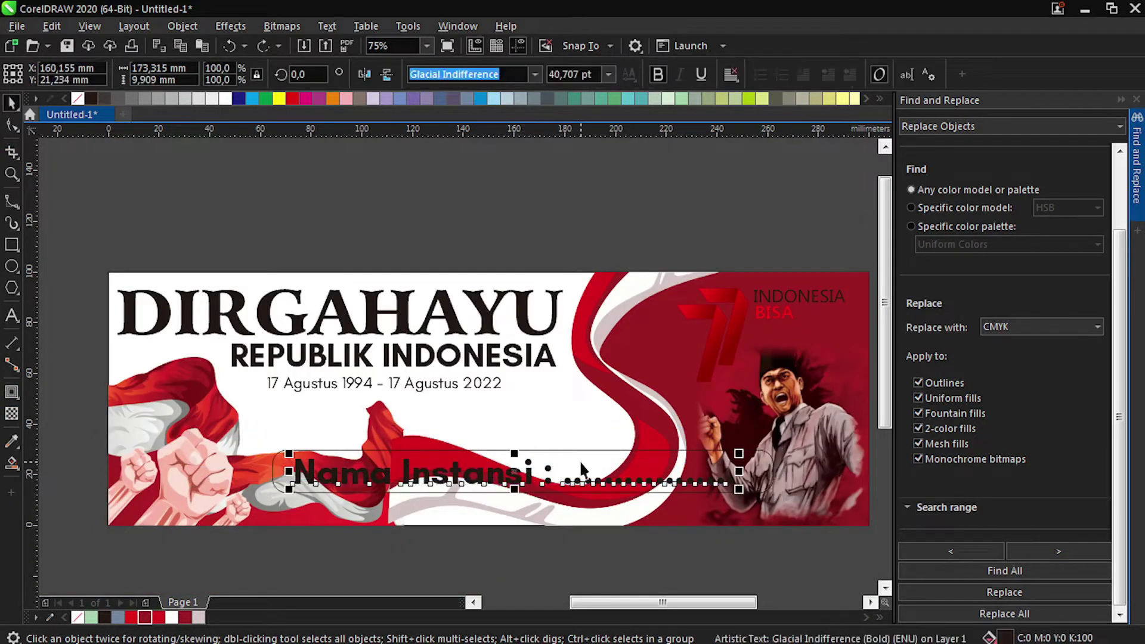
shift+click(611, 458)
drag(612, 458, 471, 437)
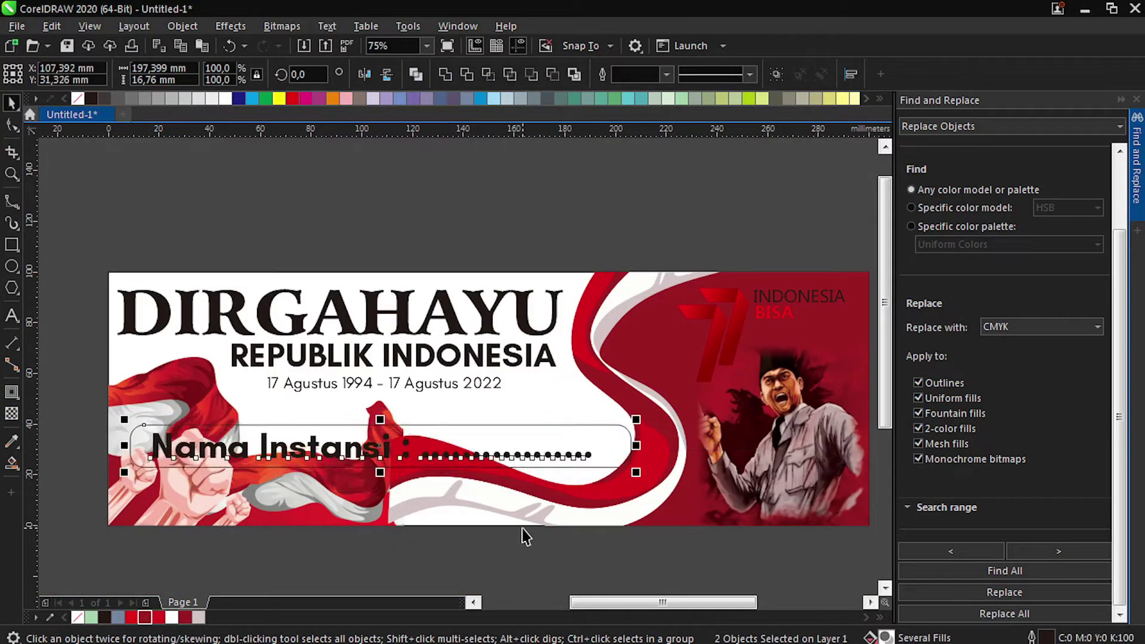
key(Down)
key(Down)
key(Down)
key(Down)
key(Down)
key(Down)
key(Down)
key(Down)
key(Down)
key(Down)
key(Down)
key(Down)
key(Down)
key(Down)
key(Down)
key(Down)
key(Down)
key(Down)
key(Down)
key(Down)
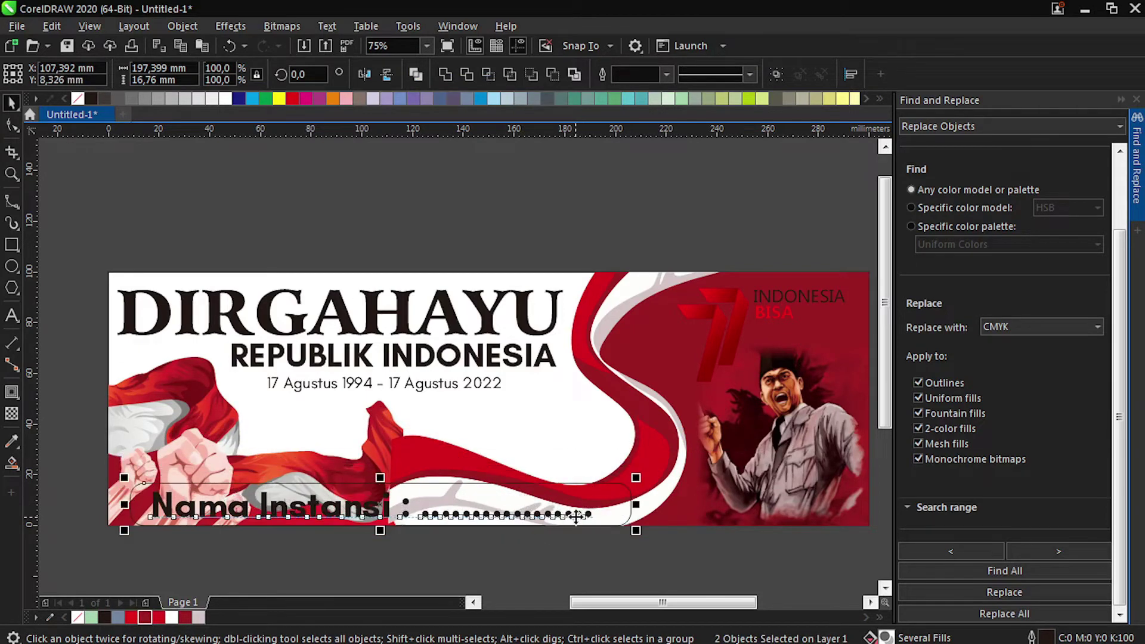
key(Up)
Step: Enlarge the Nama Instansi text and box together until the box is about 222 mm wide, and raise them over the flag ribbon
click(378, 438)
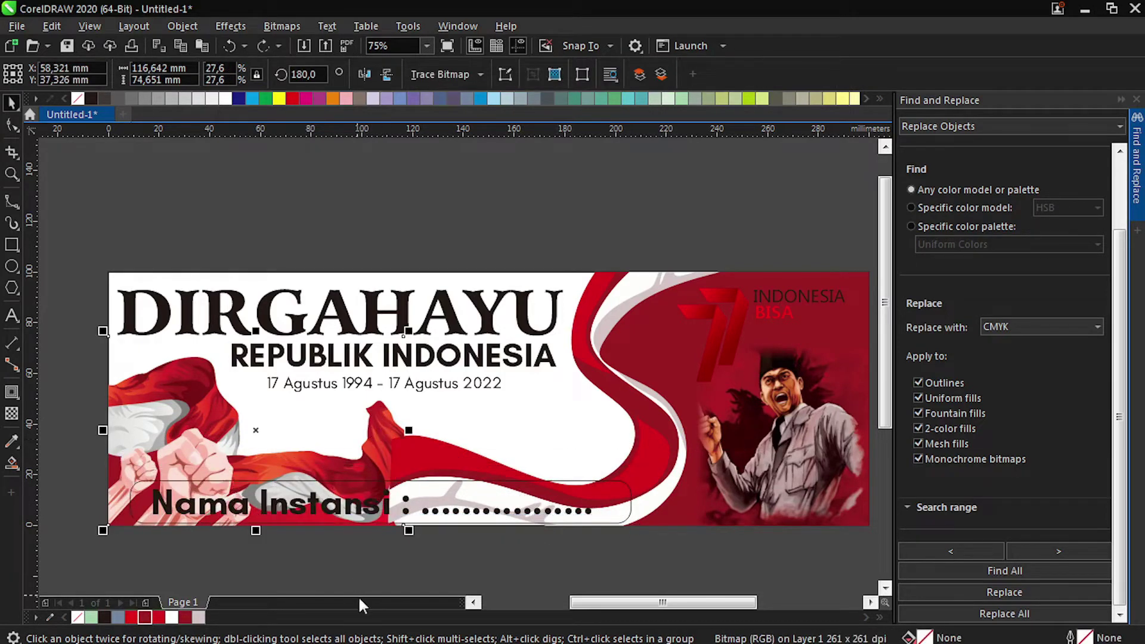
click(507, 529)
drag(78, 541, 695, 429)
key(Up)
key(Up)
key(Up)
key(Up)
key(Up)
key(Up)
key(Up)
key(Up)
key(Up)
key(Up)
key(Up)
key(Up)
key(Up)
key(Up)
key(Up)
key(Up)
key(Left)
key(Left)
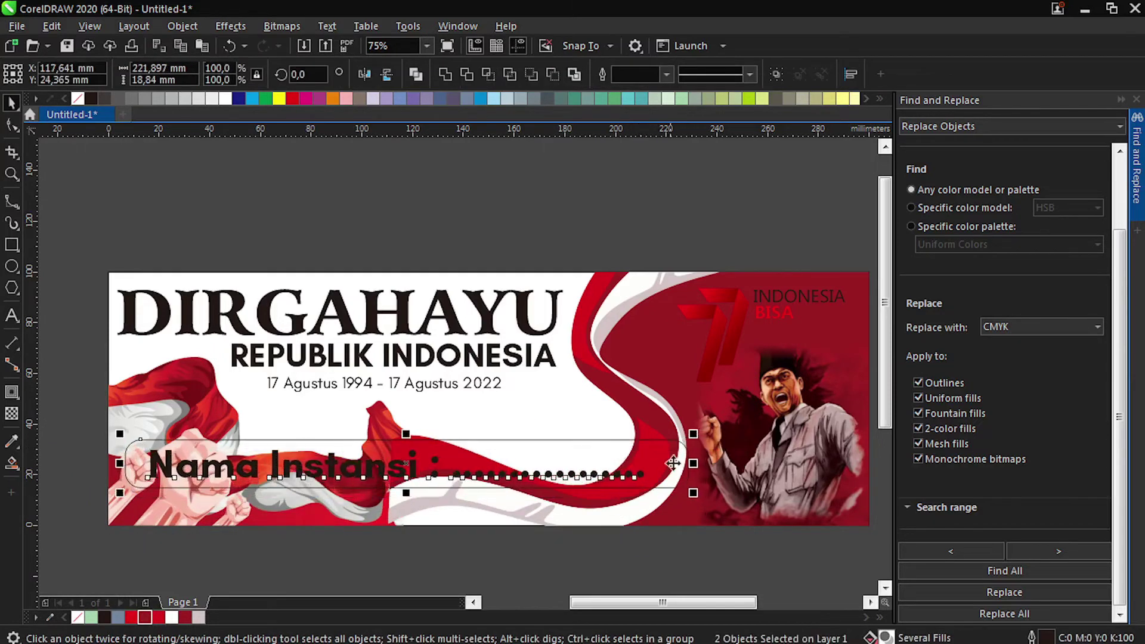
key(Escape)
Step: Colour the INDONESIA BISA text beside the 77 logo white
drag(826, 307, 616, 321)
scroll(638, 319, up, 1)
click(565, 309)
scroll(360, 261, down, 1)
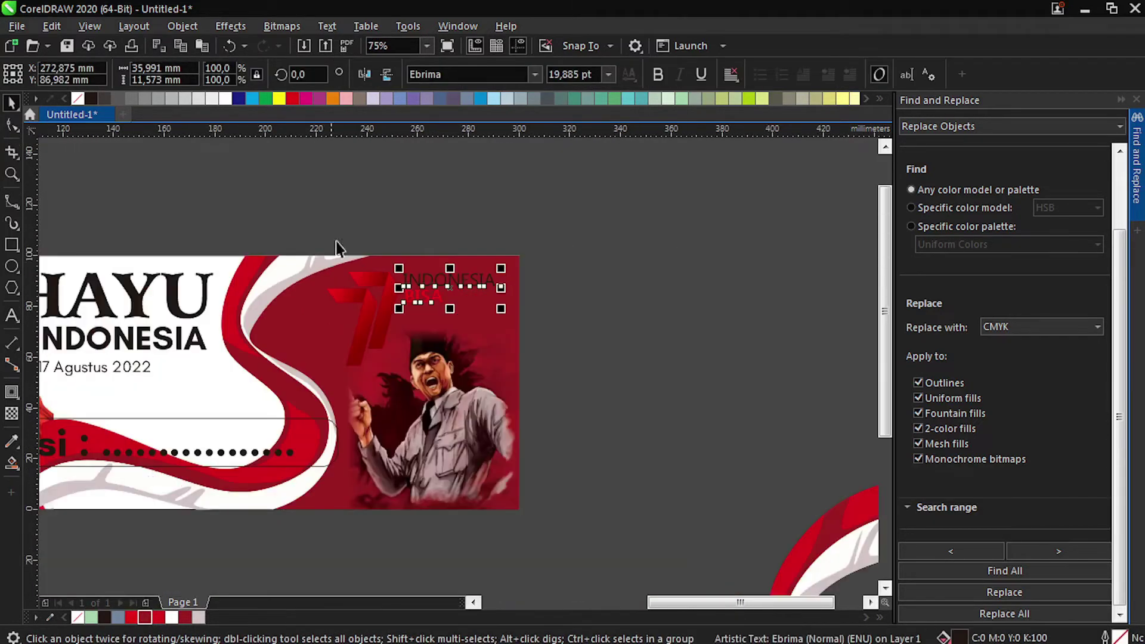
drag(315, 239, 510, 381)
scroll(413, 271, up, 1)
click(545, 233)
click(529, 291)
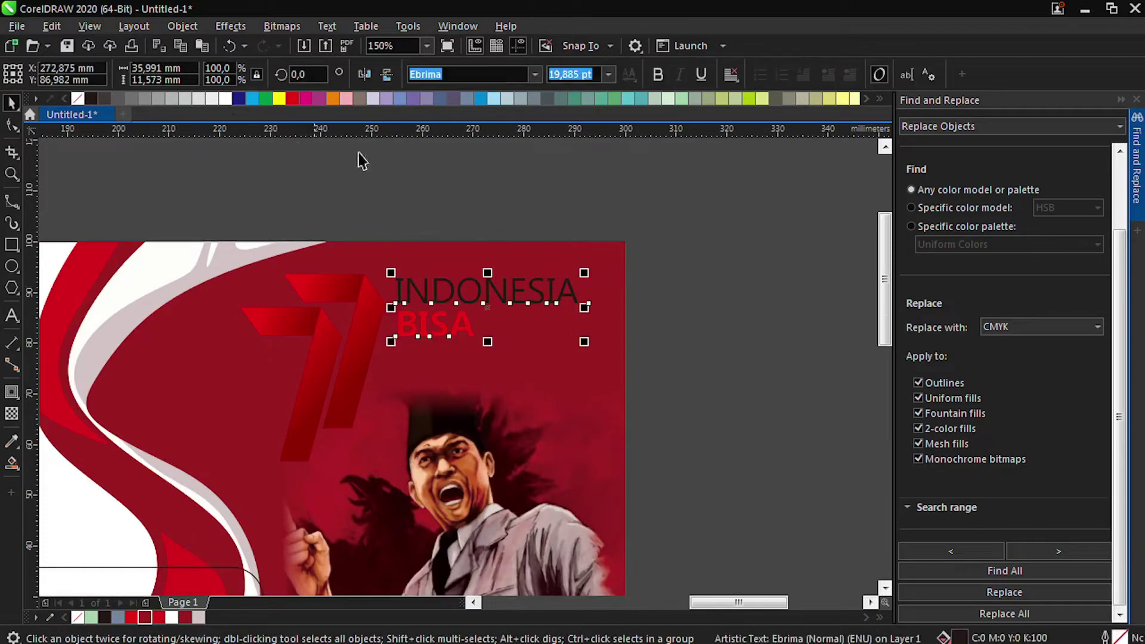
Step: Recolour the fountain fill on the second 7's stem with light grey and white using the Interactive Fill tool
click(365, 341)
click(12, 463)
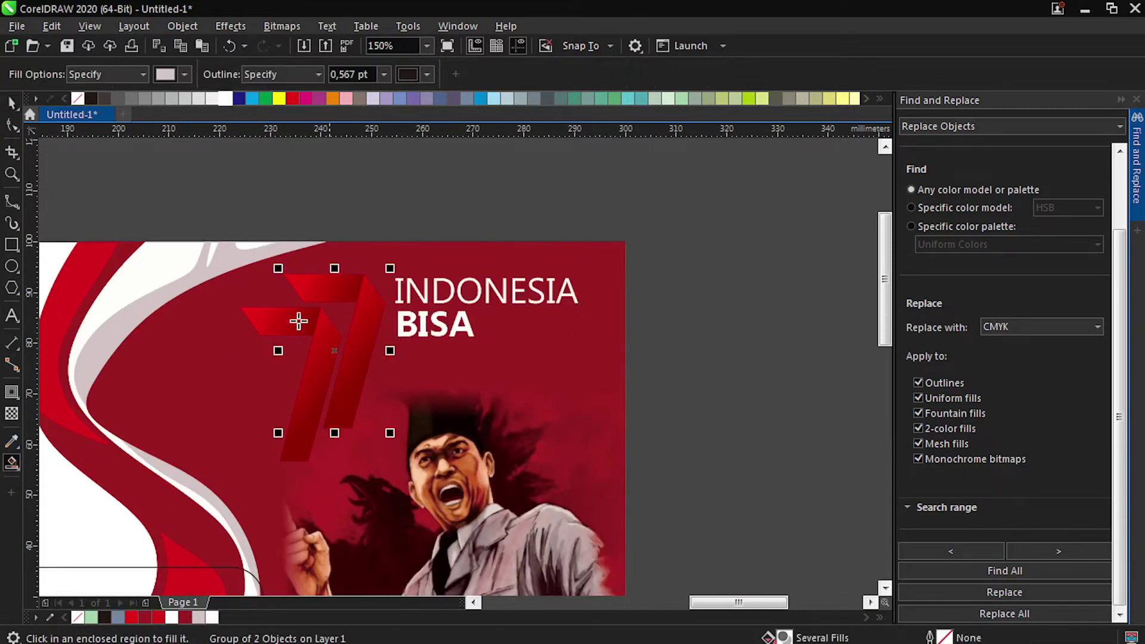
click(17, 462)
click(89, 463)
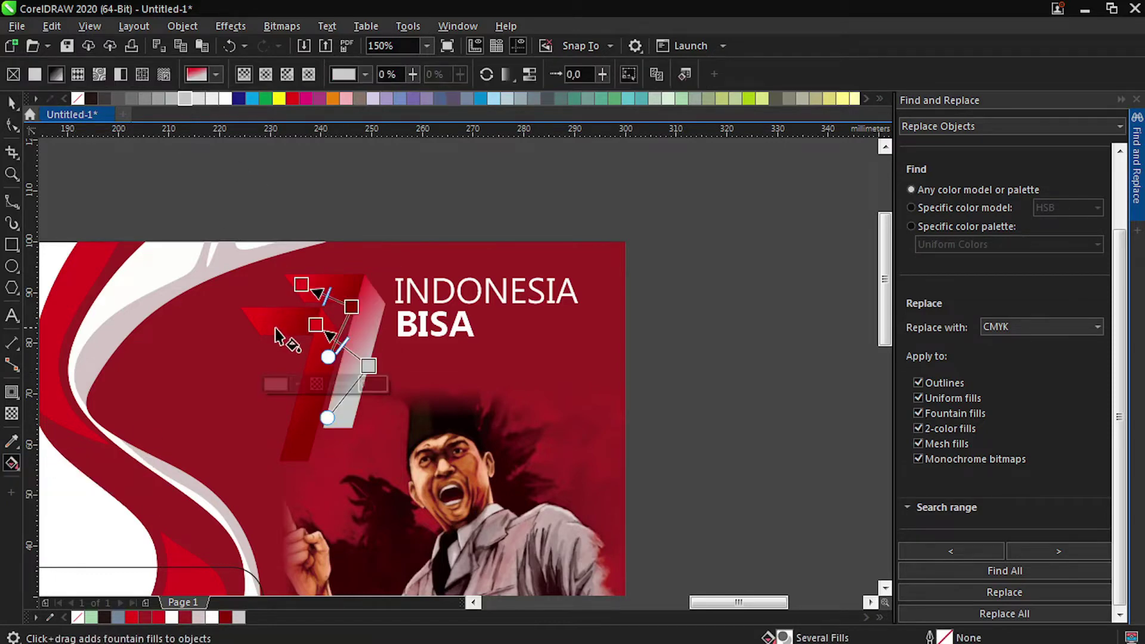
click(315, 325)
click(184, 98)
click(368, 365)
click(224, 98)
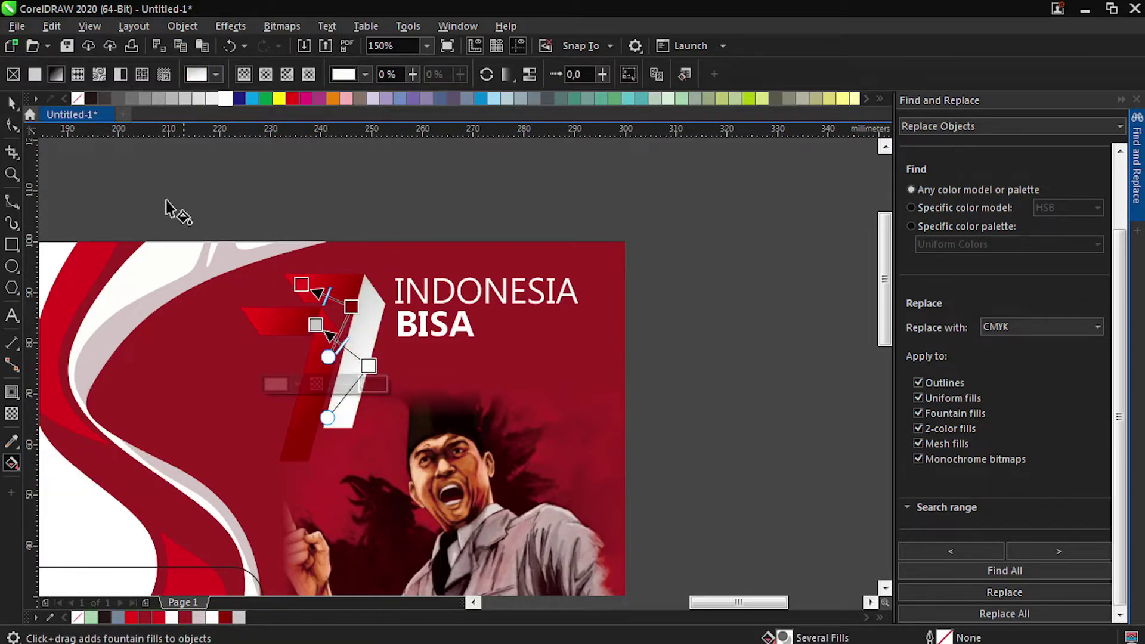
Step: Recolour the fountain fill on the second 7's upper bar from light grey at the fold to white at its tip
click(353, 307)
scroll(349, 286, up, 2)
click(198, 99)
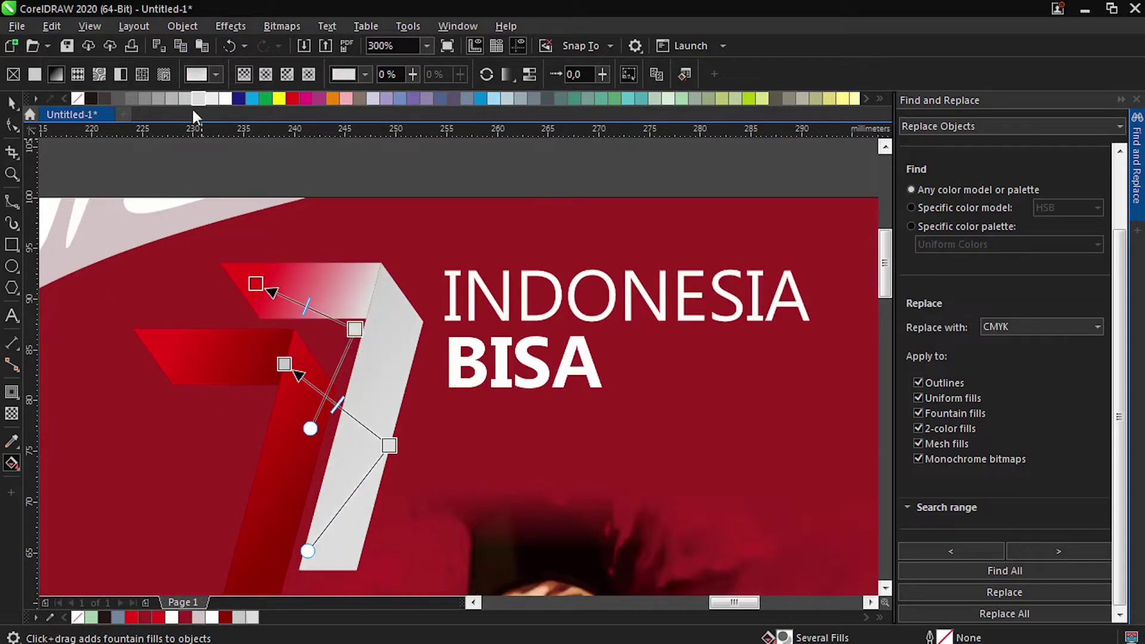
click(256, 284)
click(225, 99)
click(355, 329)
click(185, 99)
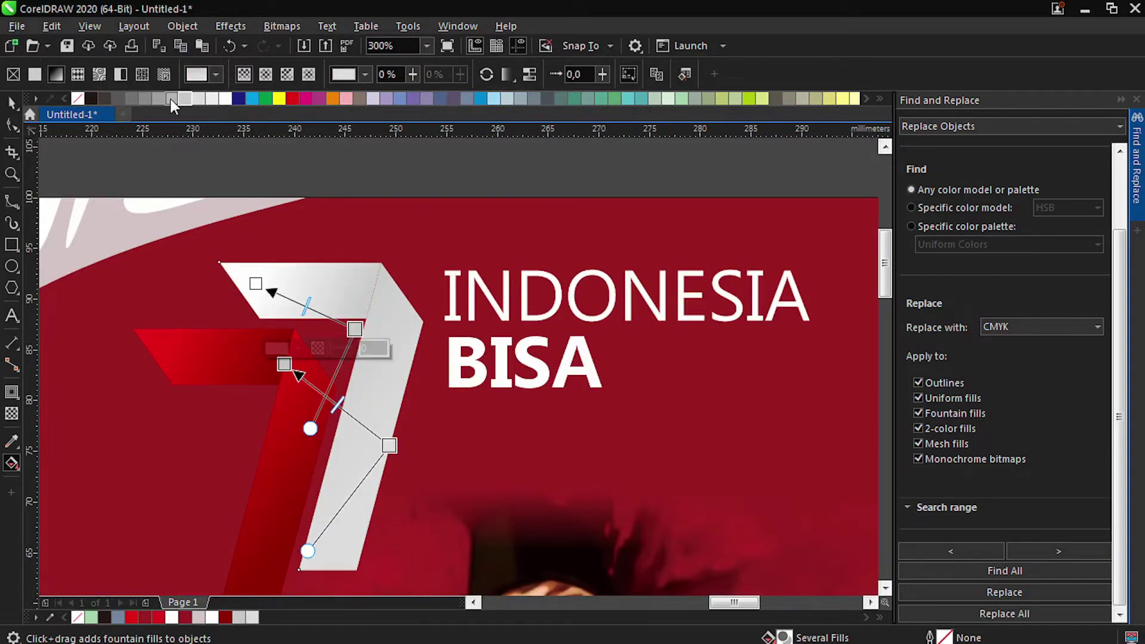
Step: Redirect the second 7's gradients so the stem runs from light grey at its foot to medium grey at the fold
click(12, 104)
click(389, 197)
click(346, 292)
click(12, 463)
drag(284, 365, 367, 351)
drag(389, 445, 370, 499)
drag(367, 351, 374, 377)
click(158, 98)
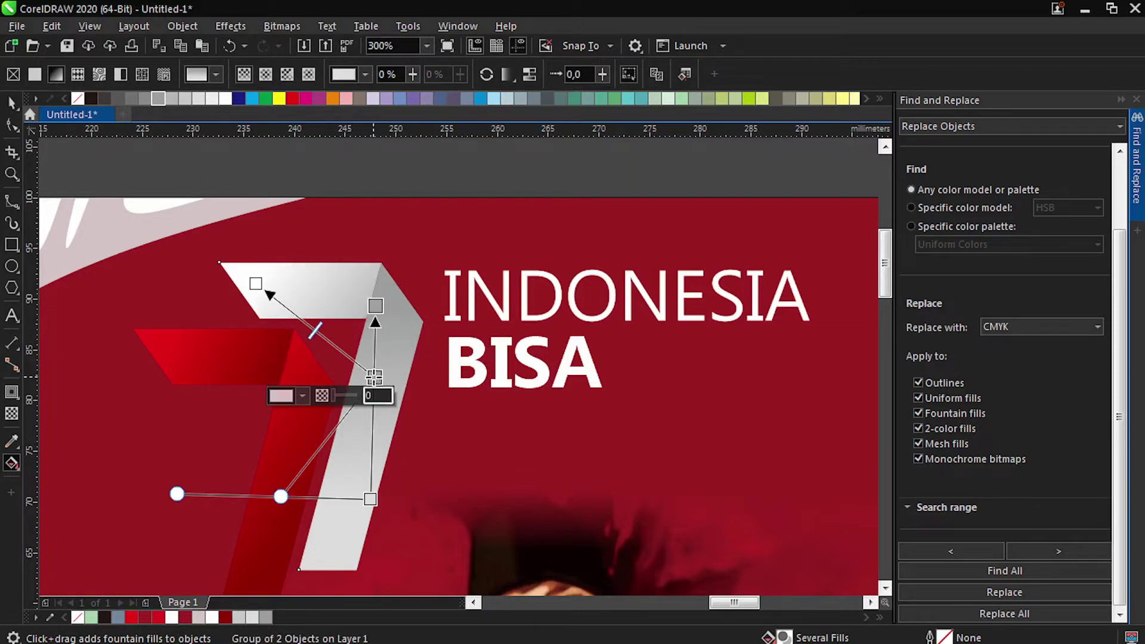
drag(256, 283, 268, 281)
scroll(317, 307, down, 1)
key(space)
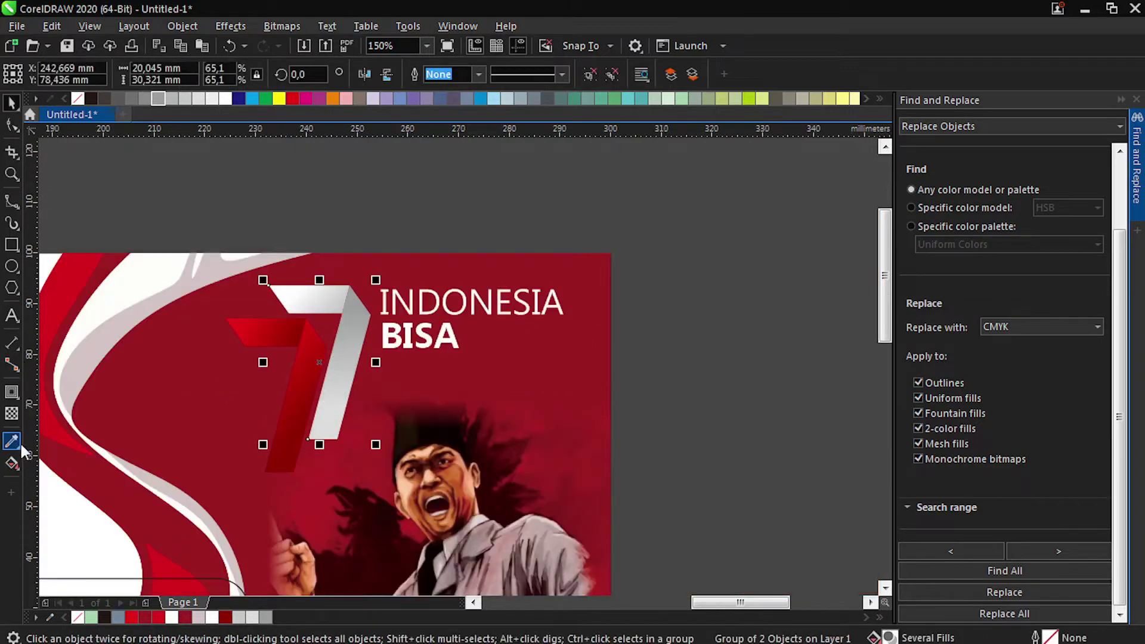
Step: Copy the grey gradient fills of the second 7's stem and bar onto the first 7 with the Attributes Eyedropper
click(19, 447)
click(60, 460)
click(341, 357)
click(312, 356)
shift+click(312, 298)
click(268, 335)
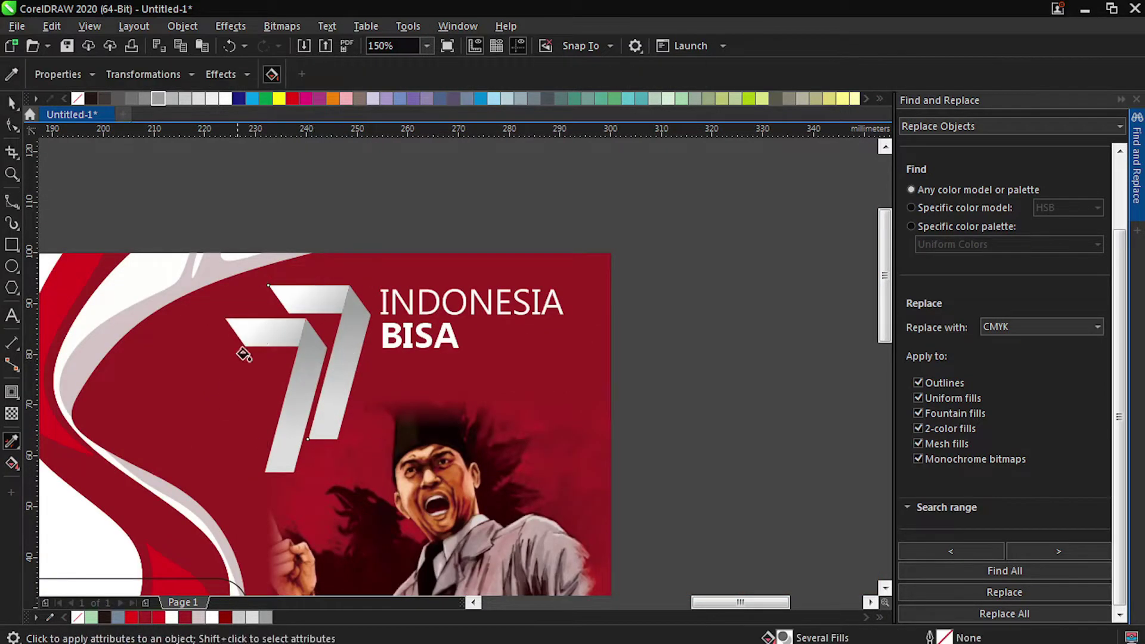
Step: Cut the grey 77 logo with its text and undo the recent edits back to the red logo
key(space)
scroll(545, 325, down, 3)
scroll(429, 353, up, 2)
drag(440, 228, 690, 415)
key(Delete)
key(ctrl+z)
key(ctrl+z)
key(ctrl+z)
key(ctrl+z)
key(ctrl+z)
key(ctrl+z)
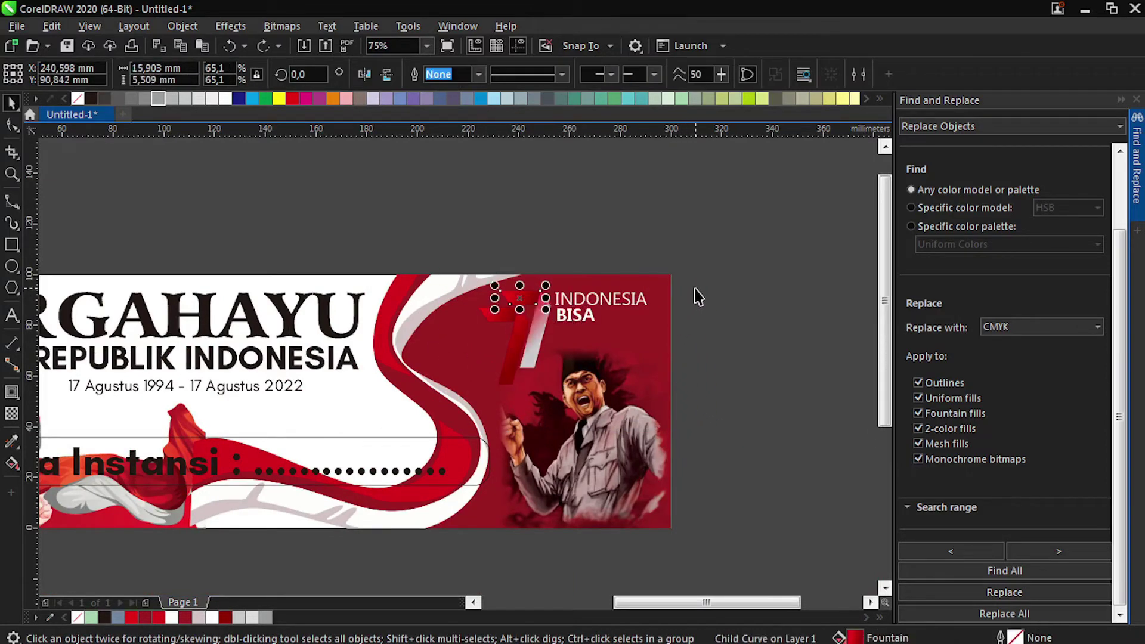
key(ctrl+z)
Step: Move the red logo version above the page and paste the grey version onto the banner's dark red area
drag(690, 263, 448, 398)
drag(530, 336, 586, 188)
click(715, 246)
key(ctrl+v)
click(695, 290)
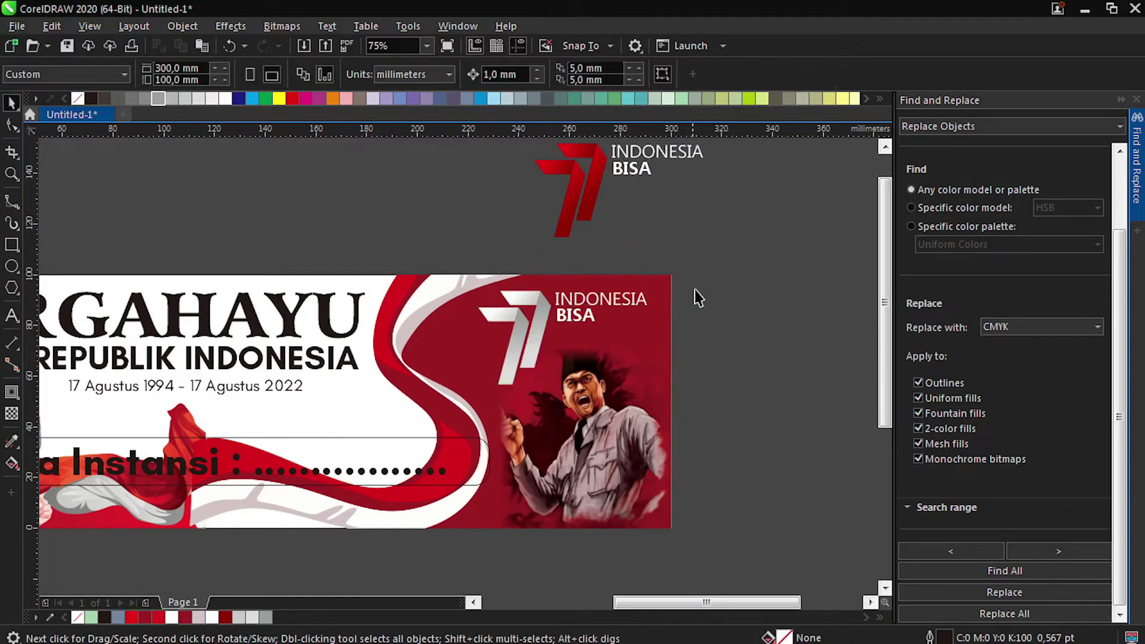
Step: Colour the DIRGAHAYU headline red (C0 M100 Y100 K0) and narrow it from its left side to about 173 mm wide
scroll(697, 305, down, 1)
scroll(491, 330, up, 1)
click(413, 300)
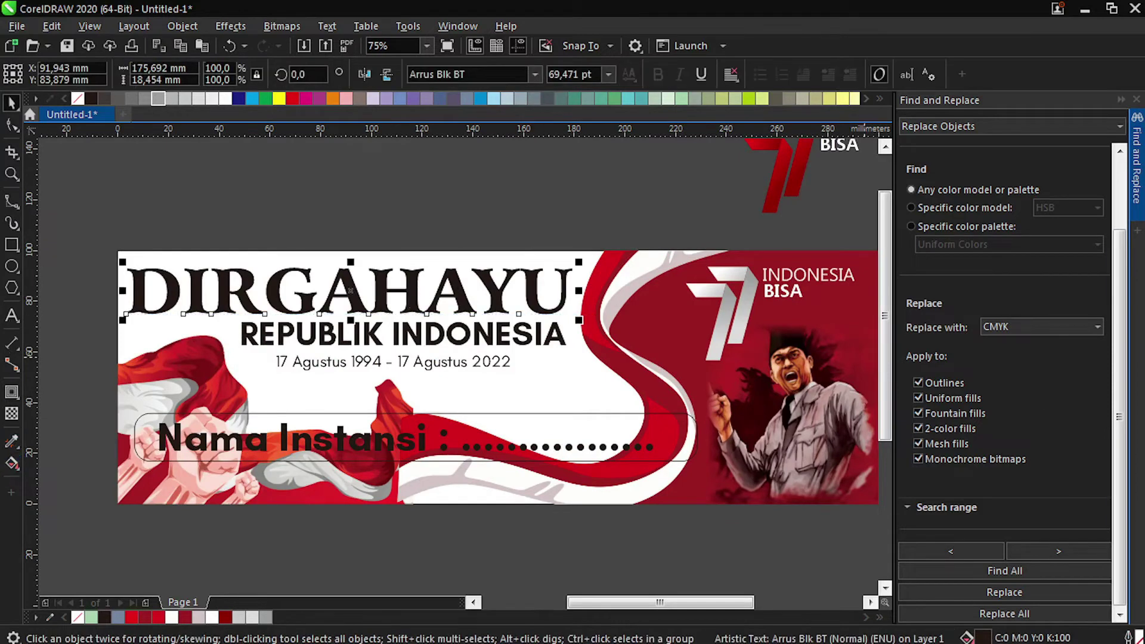
key(F11)
drag(156, 304, 164, 304)
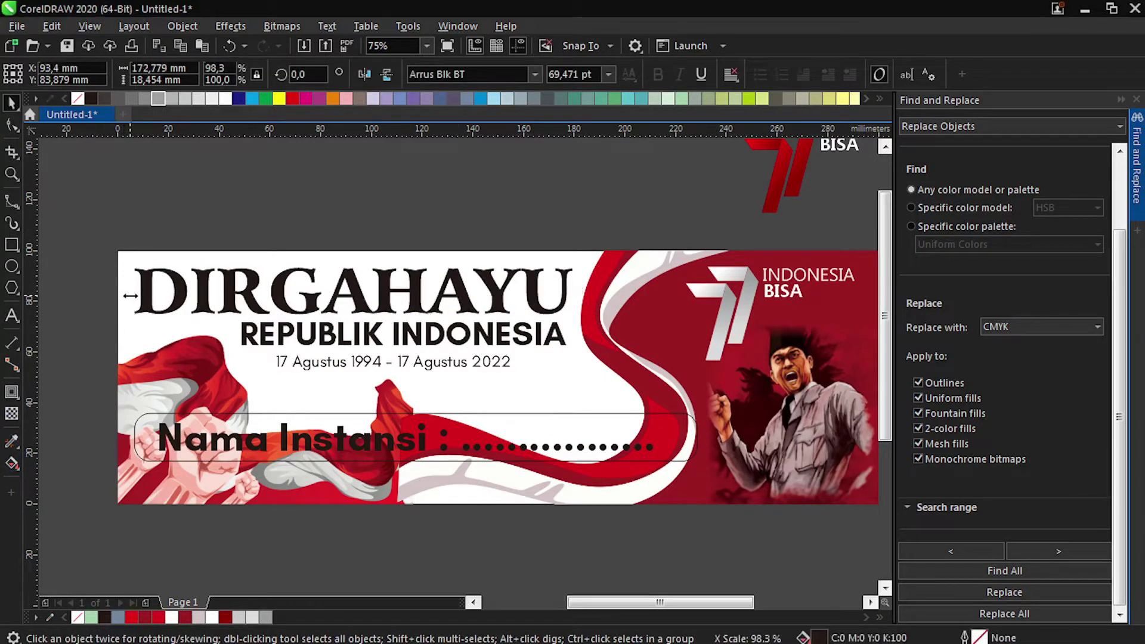
click(292, 98)
drag(583, 320, 581, 315)
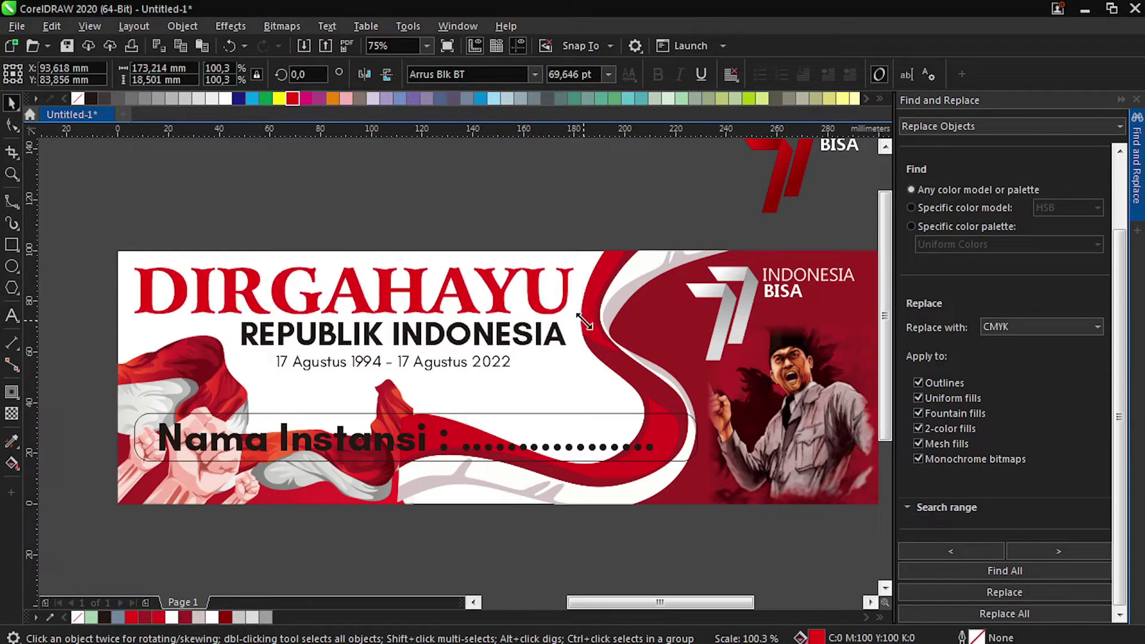
Step: Fill the institution name box with yellow (C0 M0 Y100 K0)
click(422, 365)
click(411, 414)
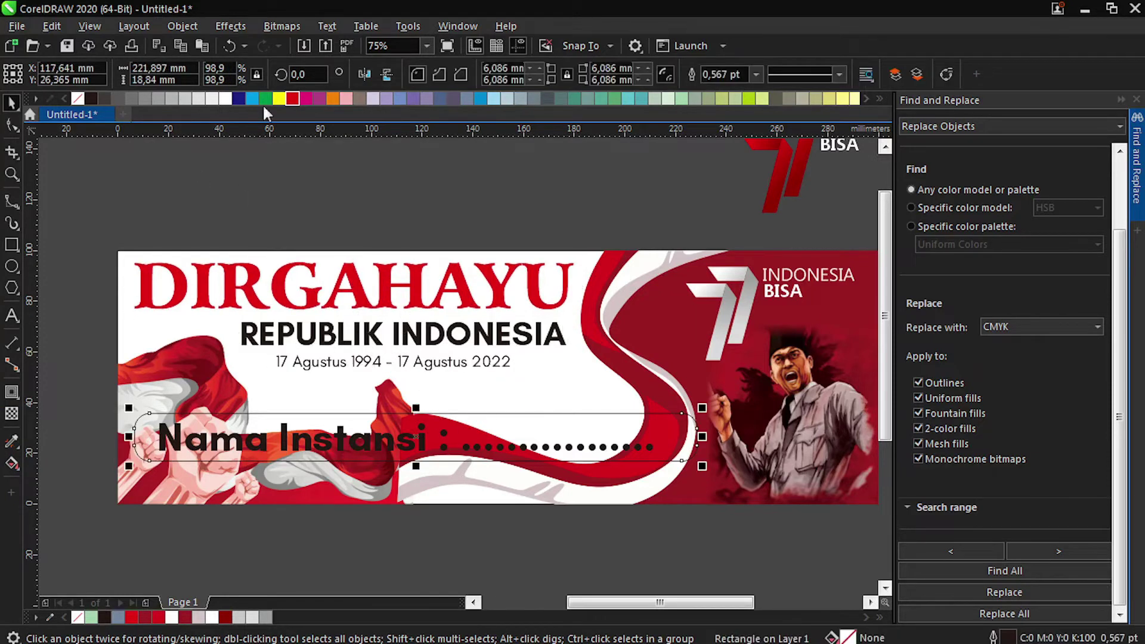
click(279, 99)
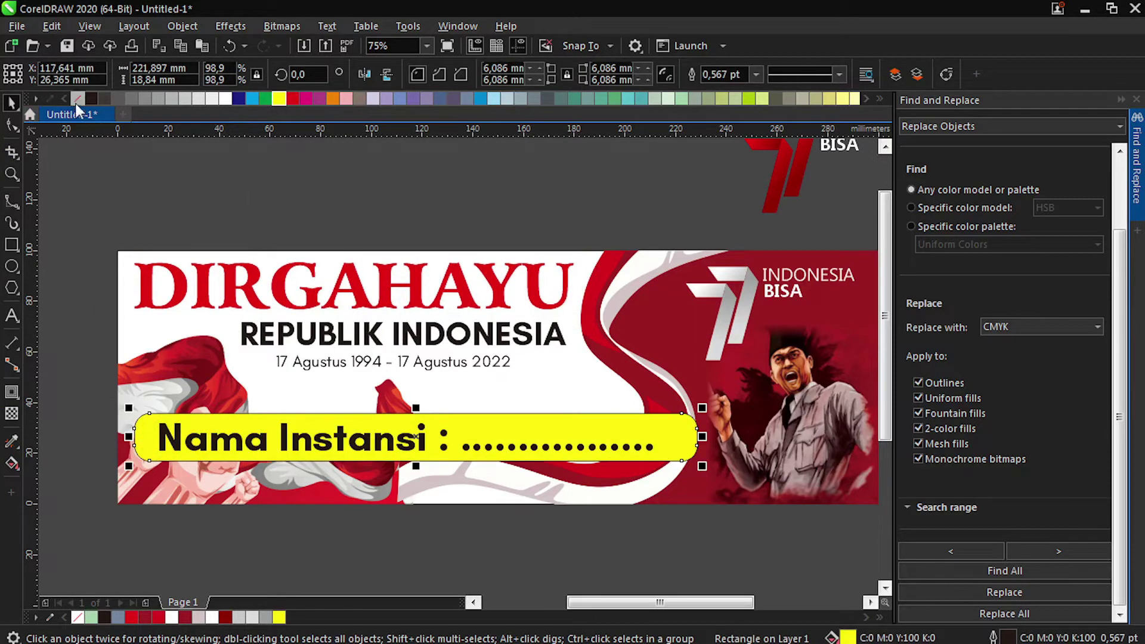
Step: Set the yellow box's corner radius to 0 mm and extend it to the banner's left edge, about 229 mm wide
text(0)
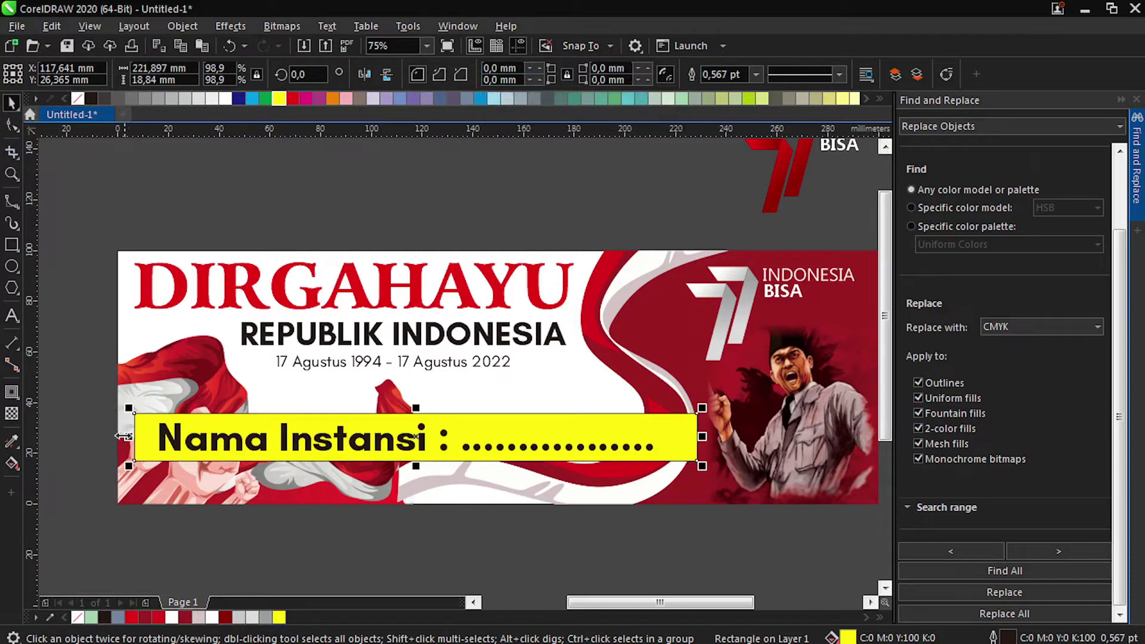
key(Return)
key(F3)
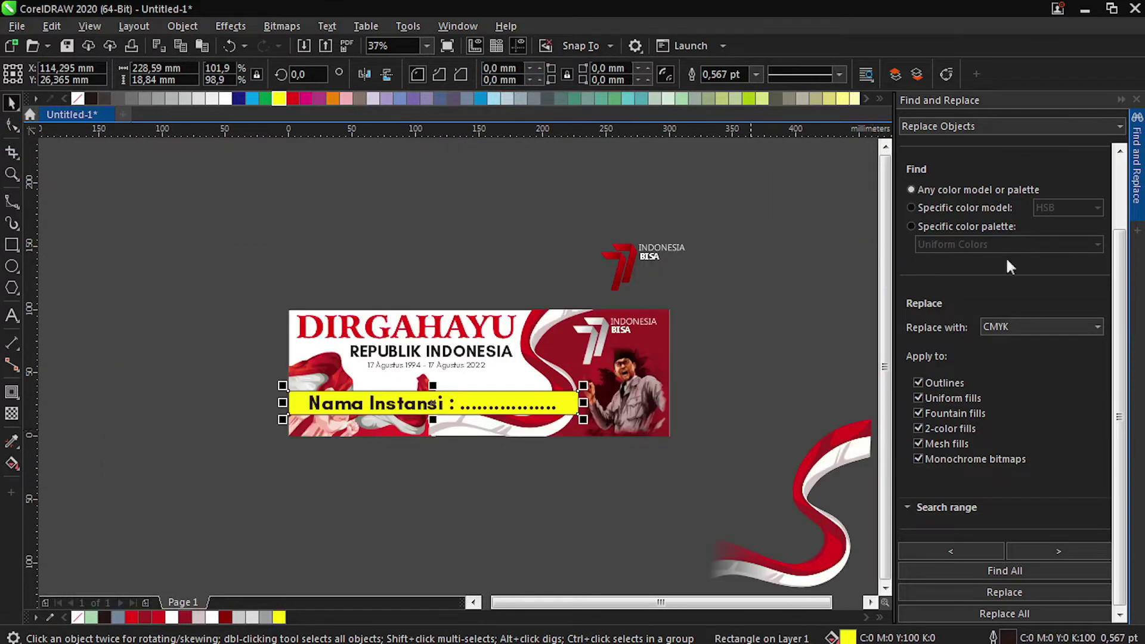
click(476, 471)
scroll(380, 427, up, 1)
scroll(453, 434, down, 1)
scroll(452, 435, up, 1)
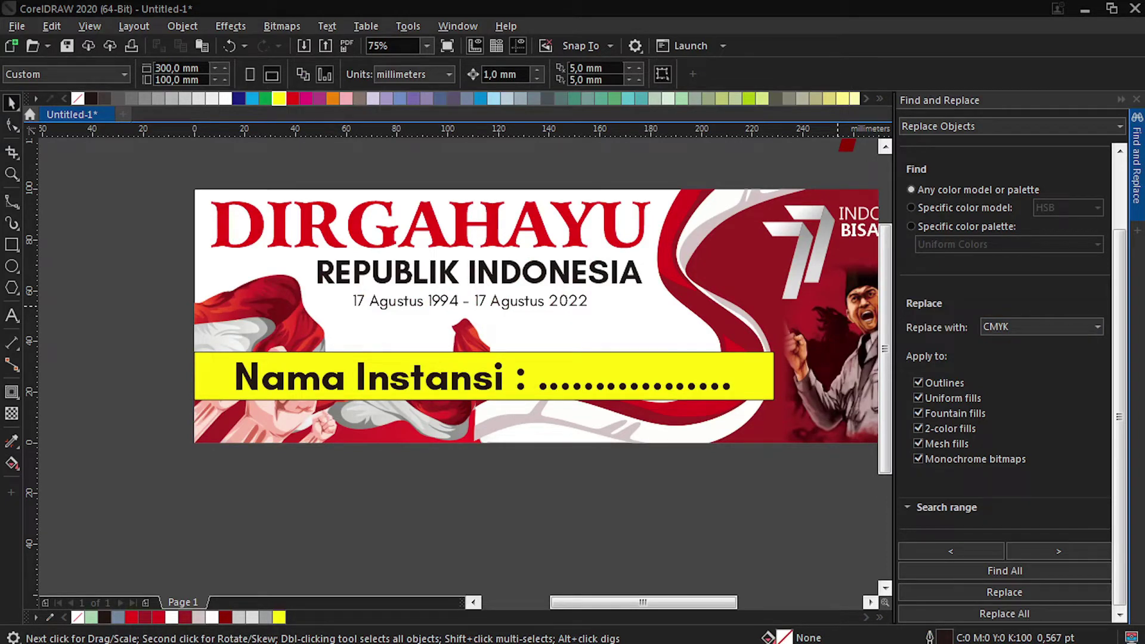
Step: Give the institution name box a linear transparency that fades out towards its right end
click(583, 385)
click(578, 395)
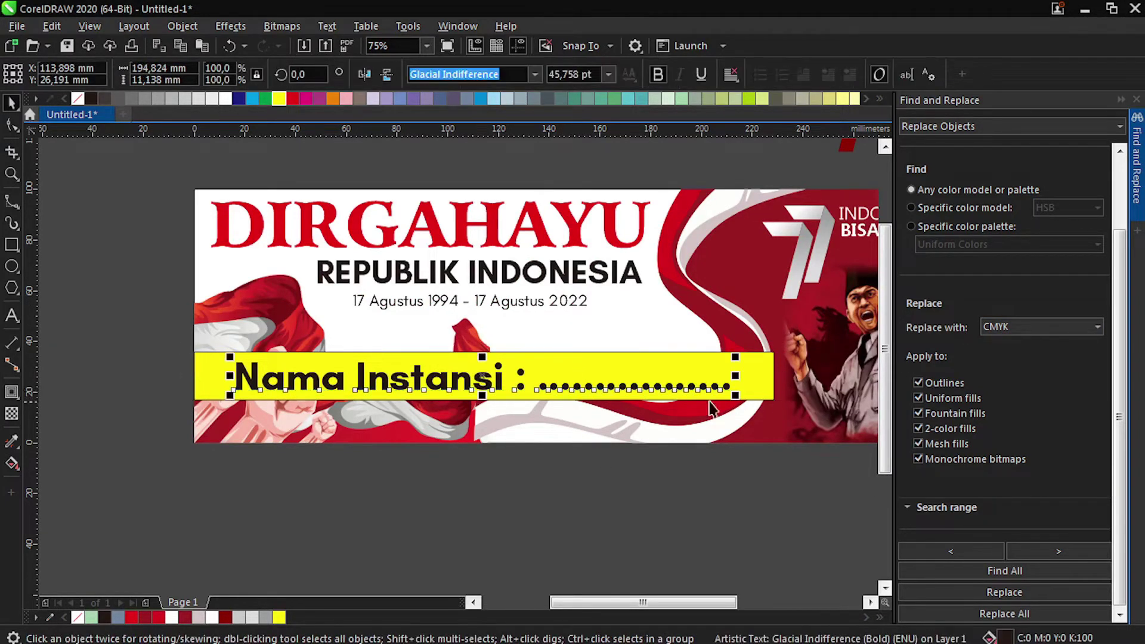
click(763, 377)
click(11, 413)
drag(649, 379, 766, 380)
click(12, 103)
Step: Remove the institution name box's outline and fill it with red C11 M100 Y100 K0
right_click(77, 99)
click(292, 99)
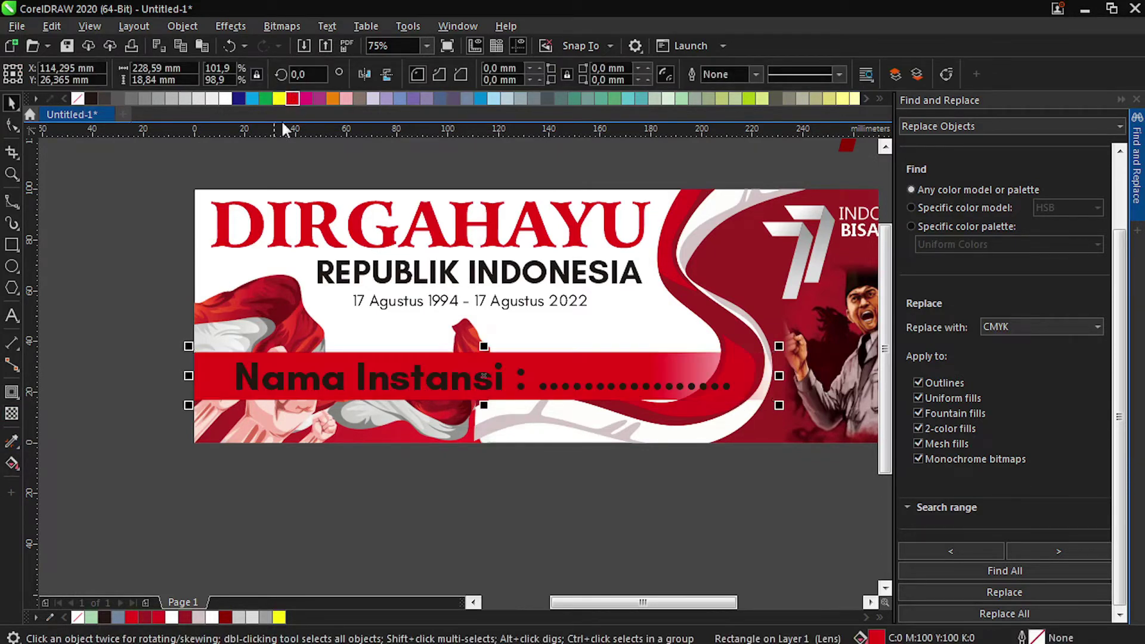
click(225, 618)
click(157, 618)
Step: Reduce the institution name box's height to about 18 mm and nudge the box and its text down
scroll(472, 375, up, 2)
drag(516, 275, 519, 287)
scroll(310, 409, down, 3)
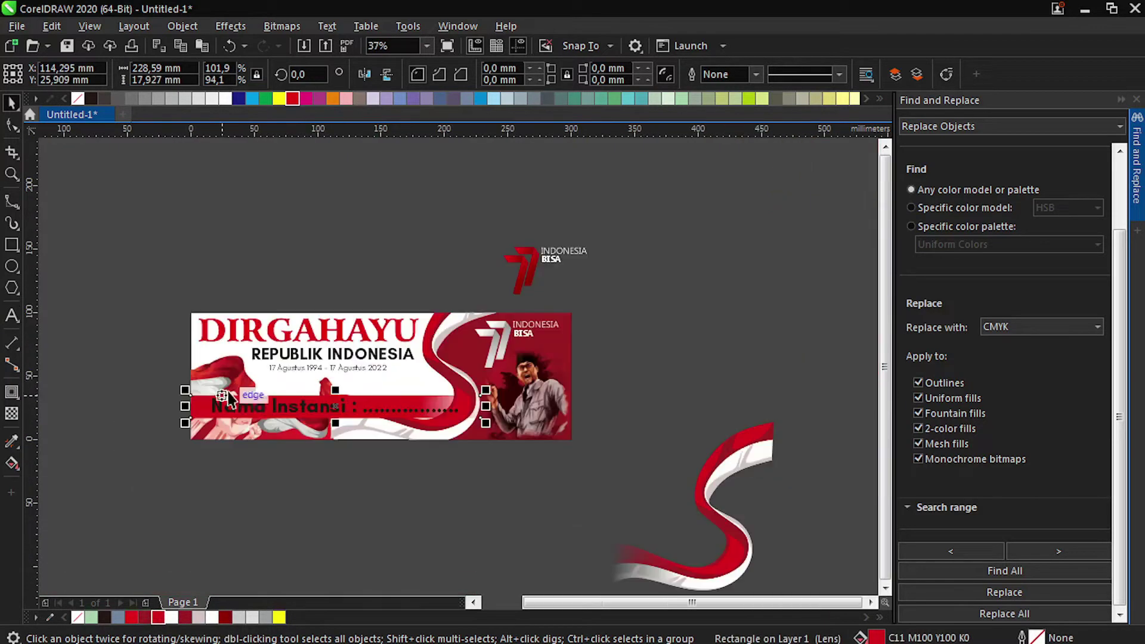
drag(148, 382, 514, 440)
key(Down)
key(Down)
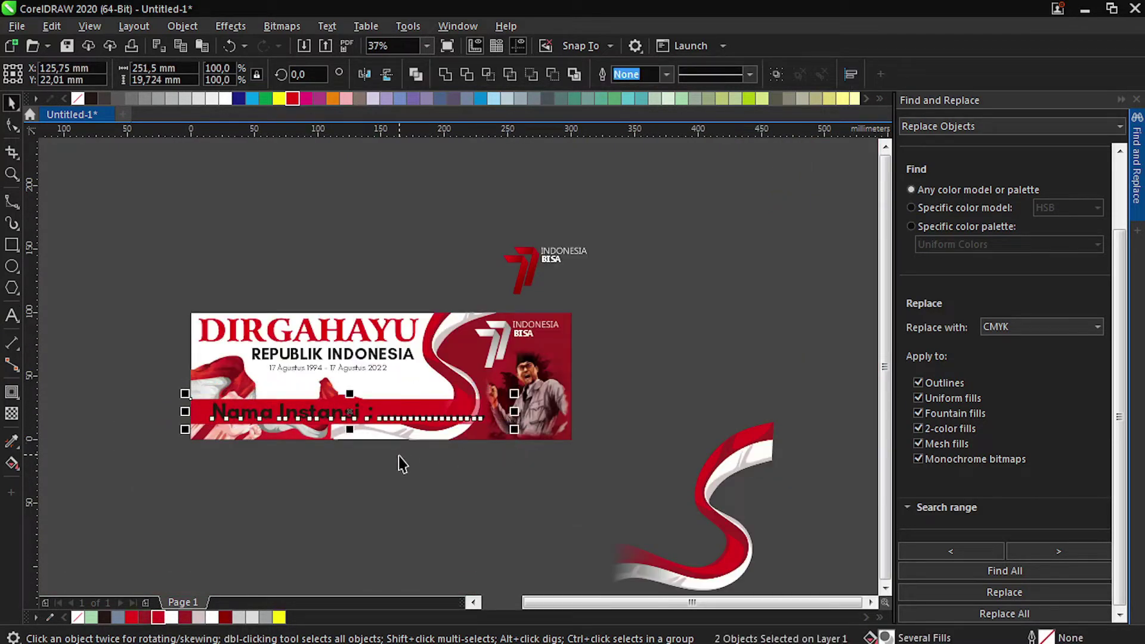
Step: Shift the three headline text lines slightly down and to the left
scroll(246, 319, up, 1)
scroll(246, 327, up, 2)
scroll(619, 444, down, 2)
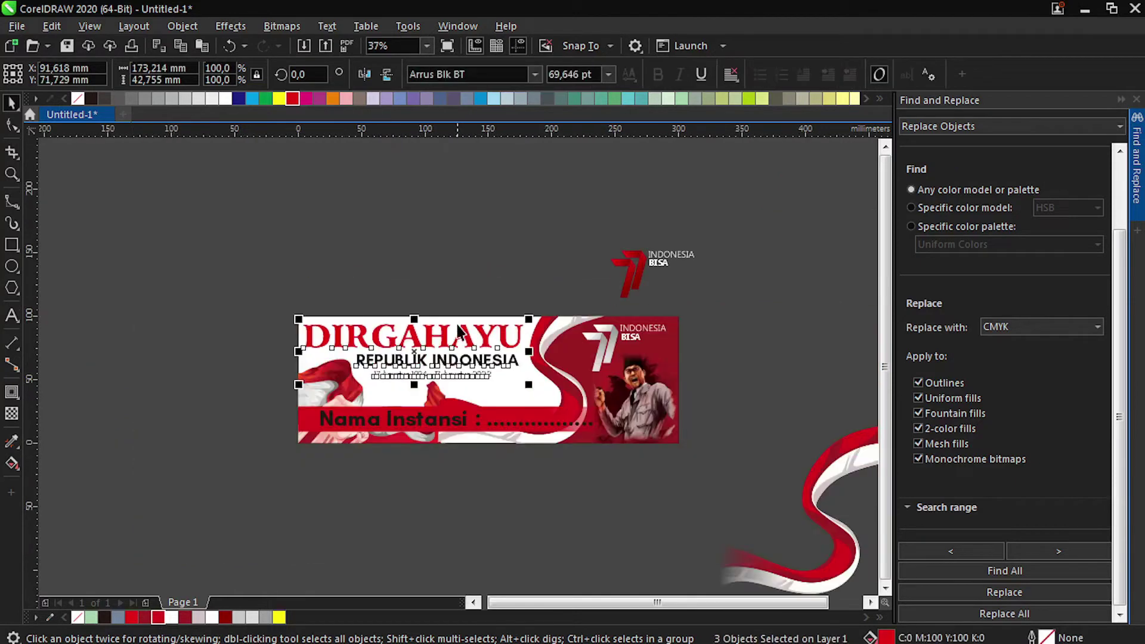
click(620, 446)
scroll(620, 446, up, 2)
scroll(519, 442, down, 2)
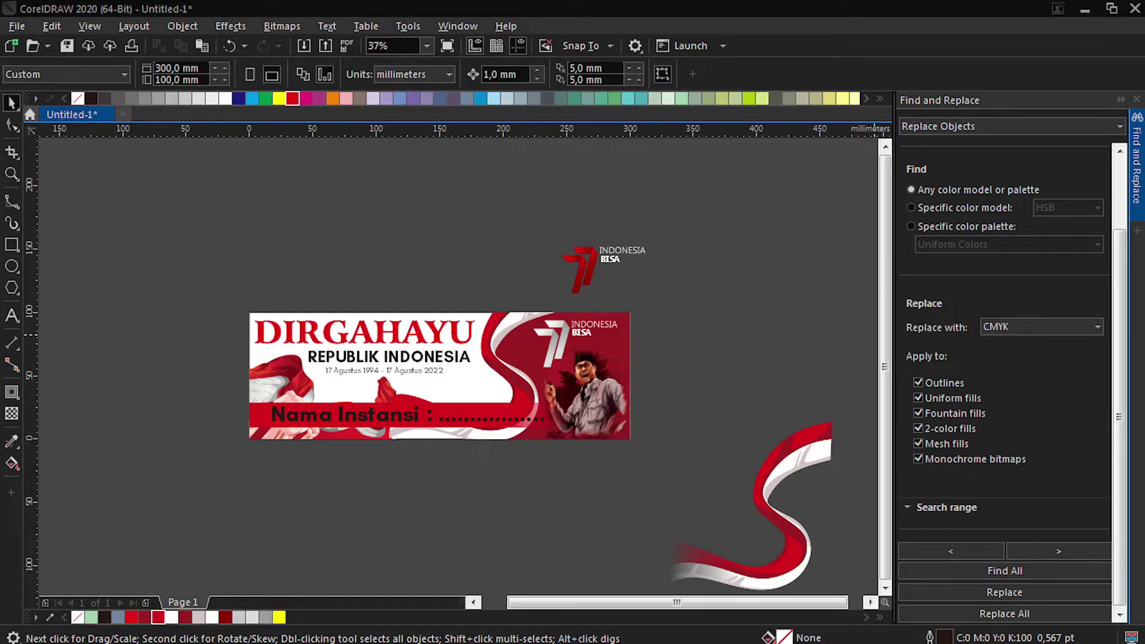
Step: Delete the spare flag ribbon lying outside the page
click(806, 279)
drag(853, 393, 638, 596)
key(Delete)
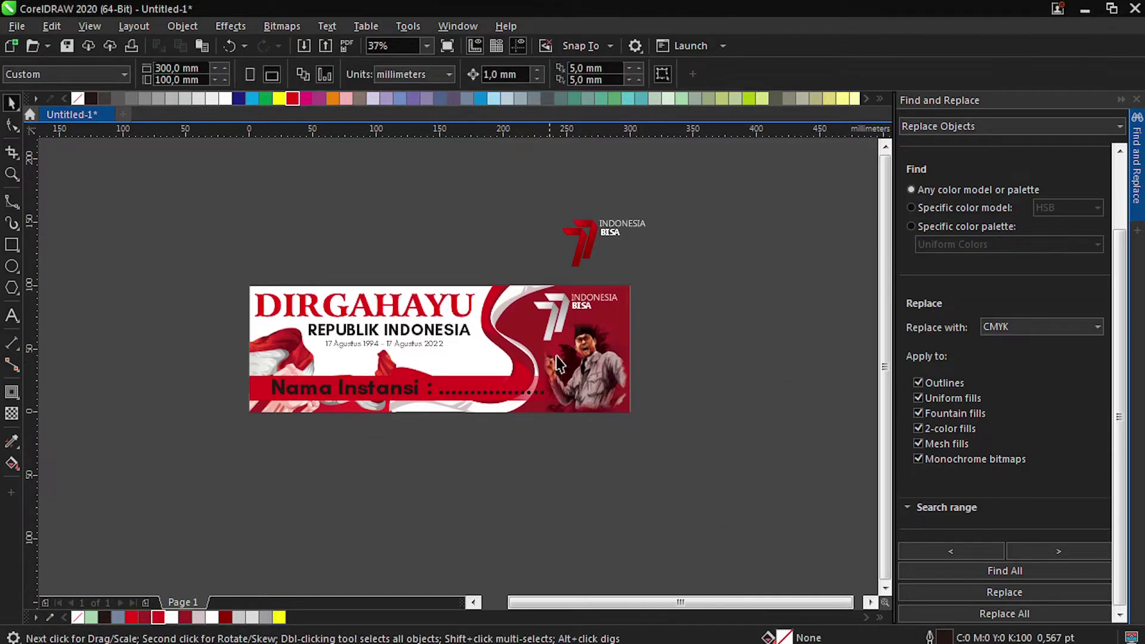
Step: Move the whole finished banner directly below the page and fill its background rectangle with white
key(F4)
scroll(420, 295, down, 2)
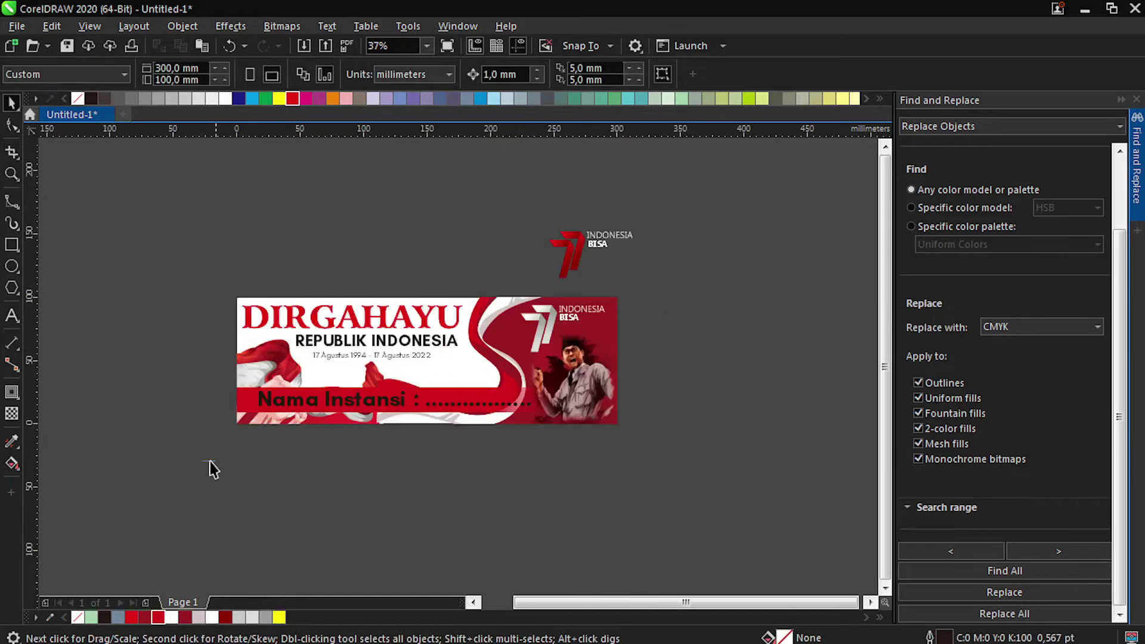
drag(210, 462, 666, 286)
drag(488, 299, 487, 446)
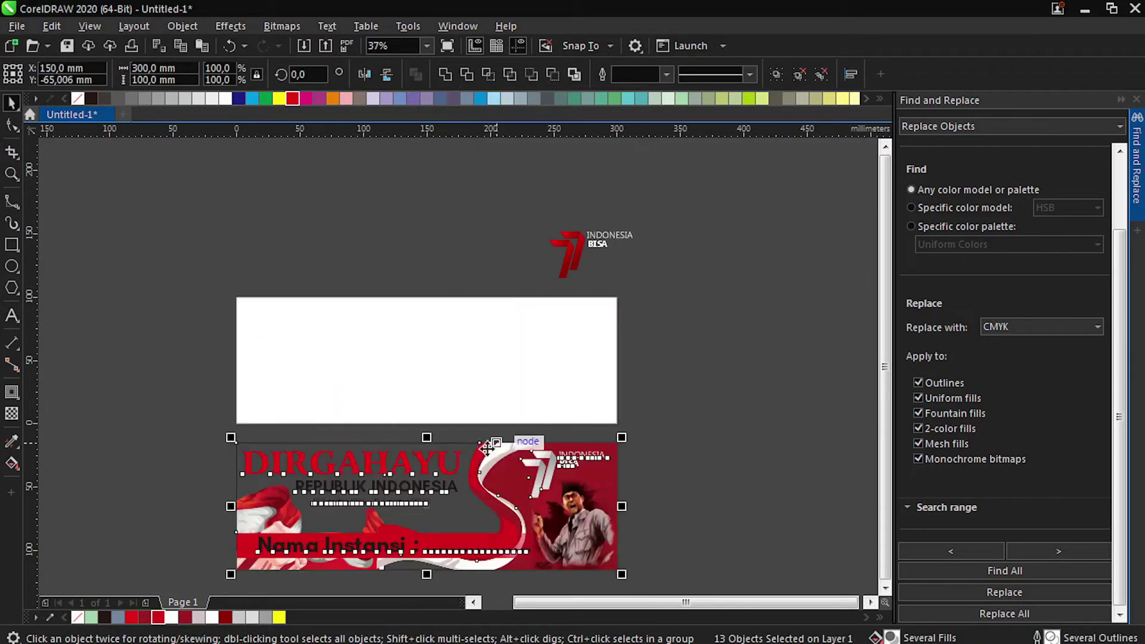
click(294, 447)
click(279, 98)
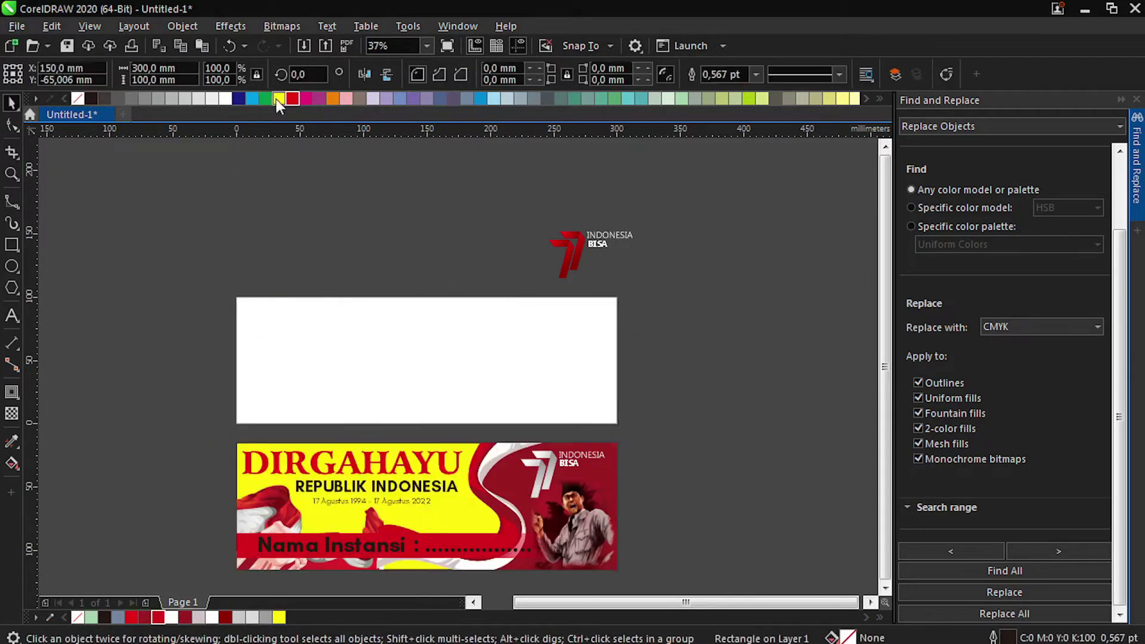
click(229, 99)
Step: Add the three-line text "HUT KE- 77 / KEMERDEKAAN / REPUBLIK INDONESIA" on the empty page and centre-align its lines
click(345, 310)
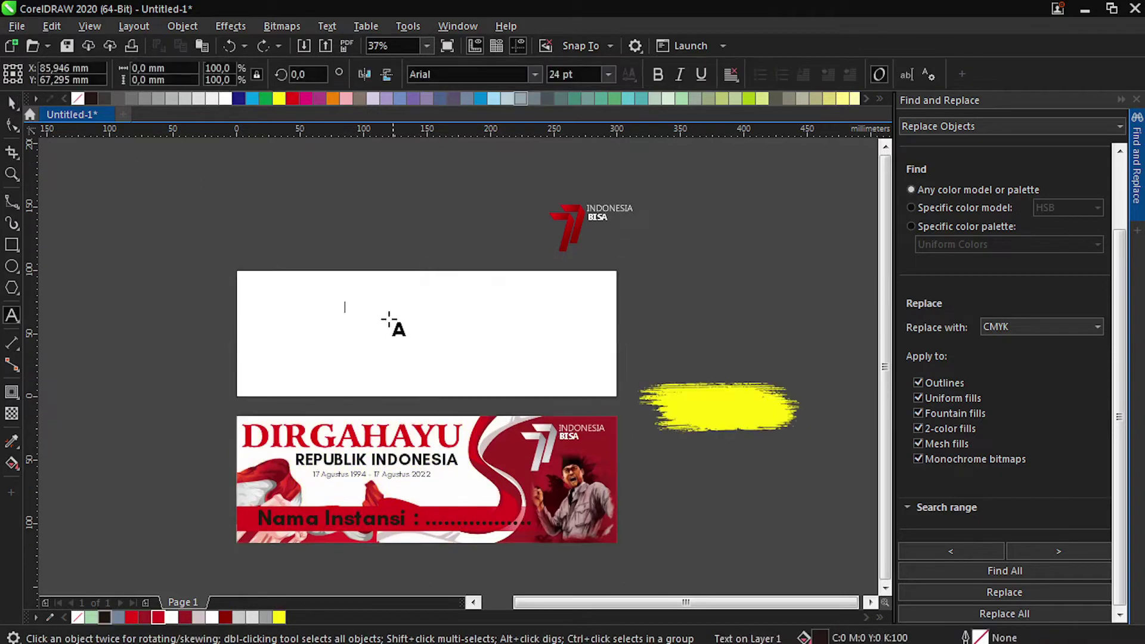
text(huta)
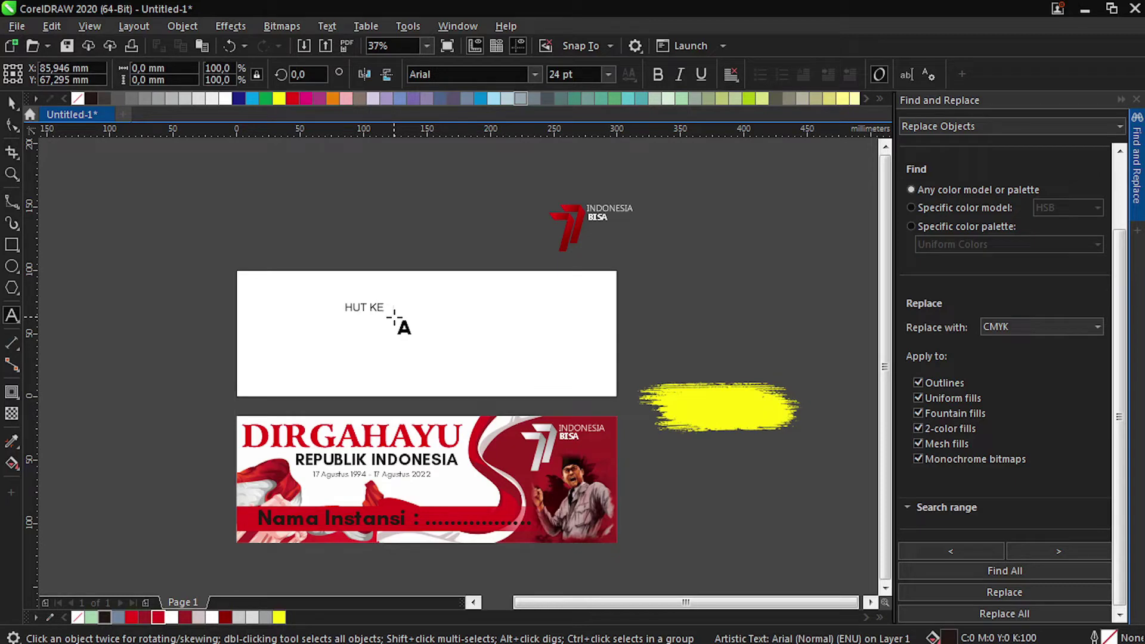
scroll(395, 316, up, 2)
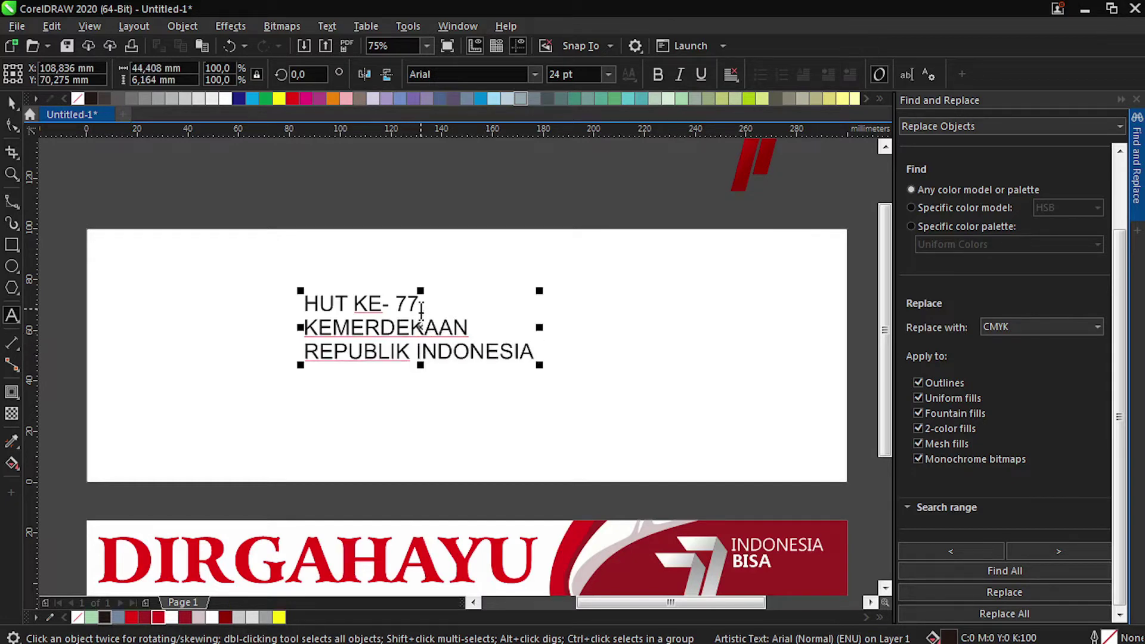
key(ctrl+a)
key(ctrl+e)
Step: Try the Arrus Blk BT font on the three-line text
click(524, 75)
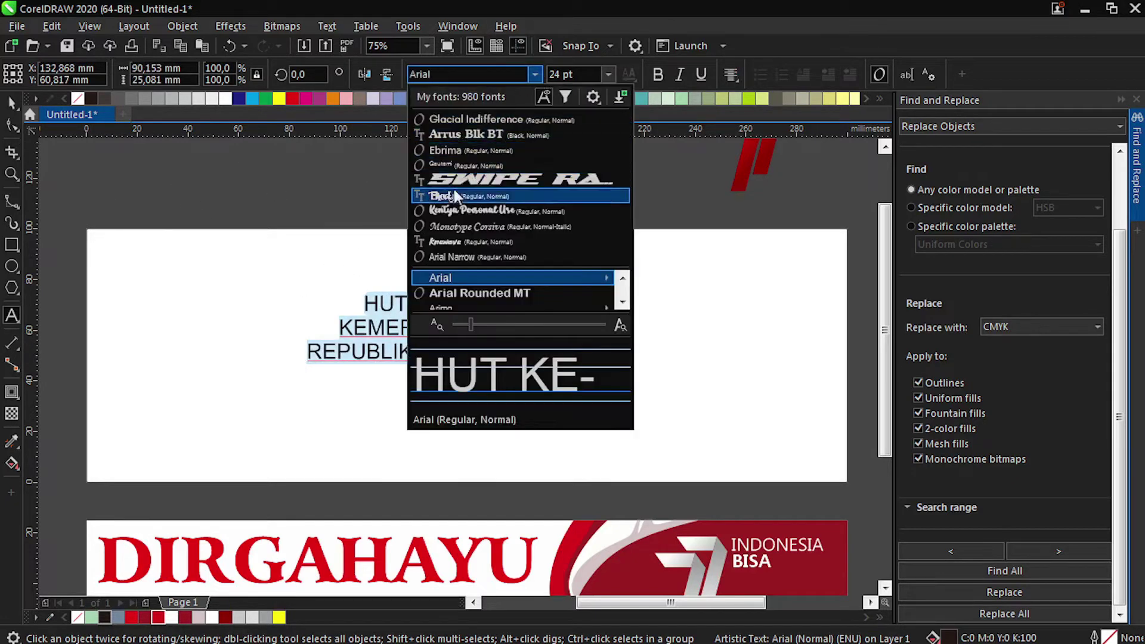
click(470, 134)
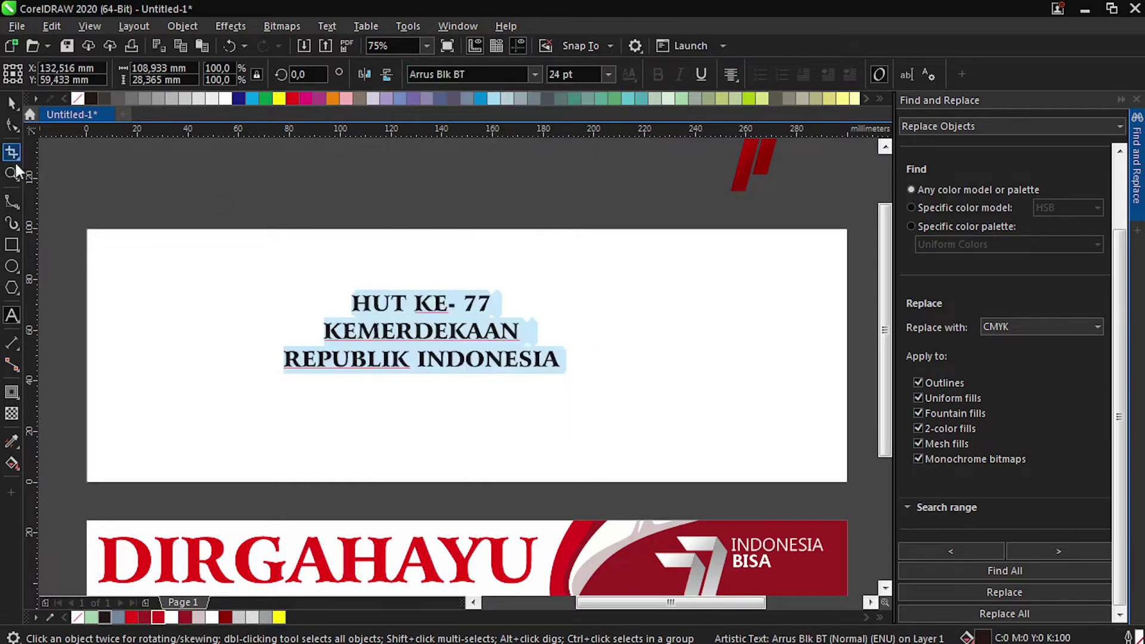
key(ctrl+space)
scroll(350, 258, down, 2)
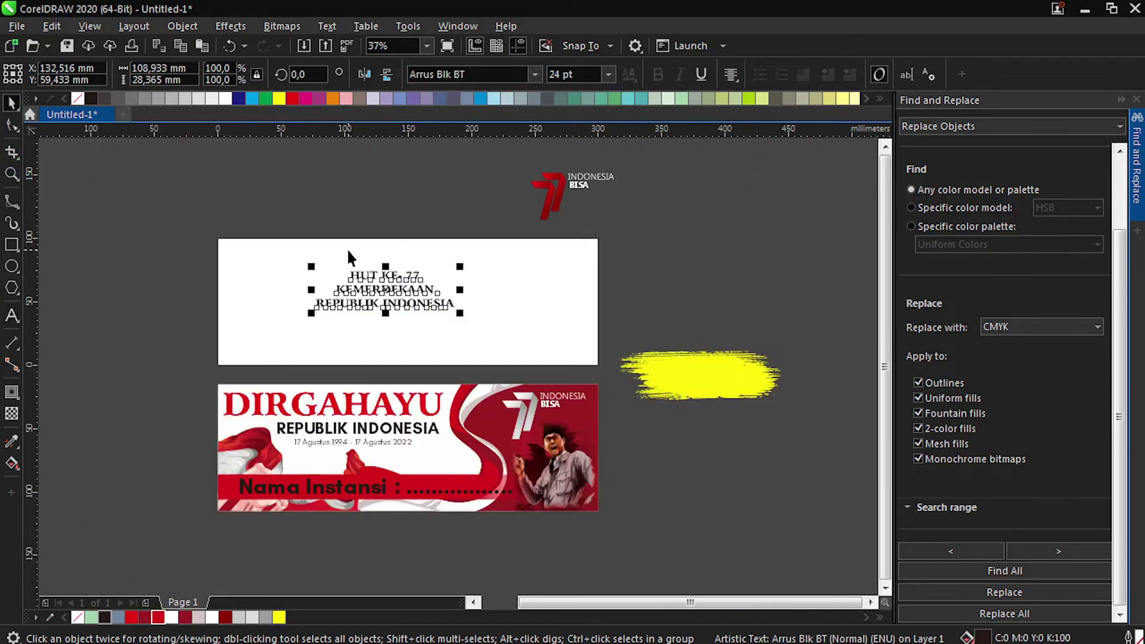
Step: Set the three-line text's font to Glacial Indifference
click(390, 430)
click(343, 289)
click(534, 75)
click(481, 132)
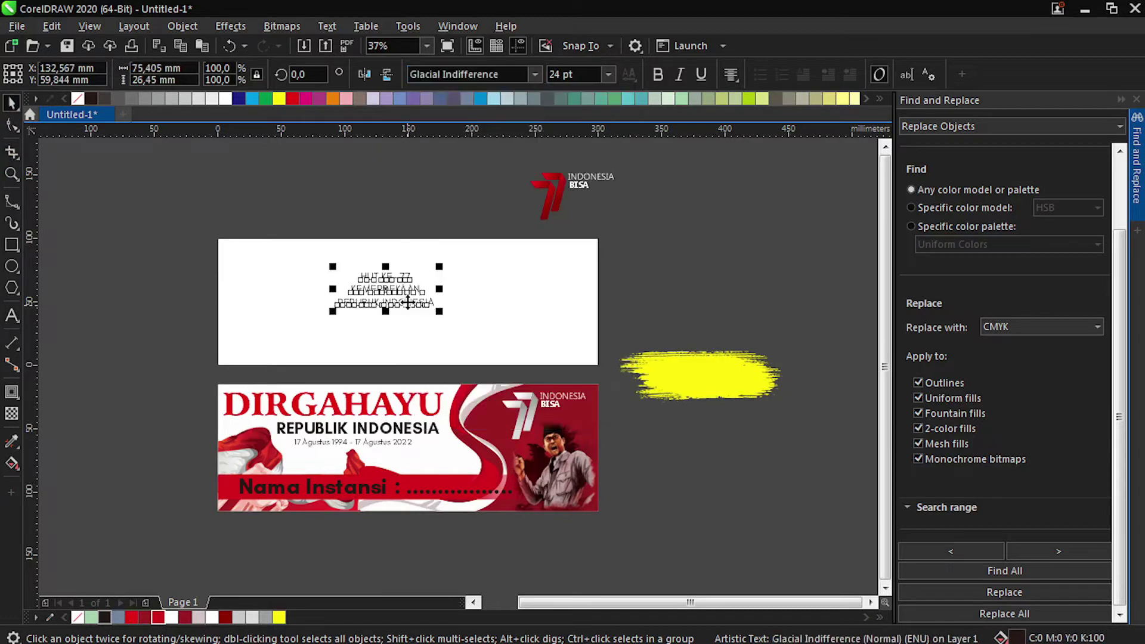
Step: Enlarge the text in bold to about 42 pt and centre it horizontally on the page rectangle
scroll(408, 302, up, 2)
scroll(417, 225, down, 2)
drag(444, 269, 523, 304)
shift+click(534, 266)
key(c)
Step: Break the text into separate lines and enlarge KEMERDEKAAN and REPUBLIK INDONESIA to about 62 pt
click(451, 261)
key(ctrl+k)
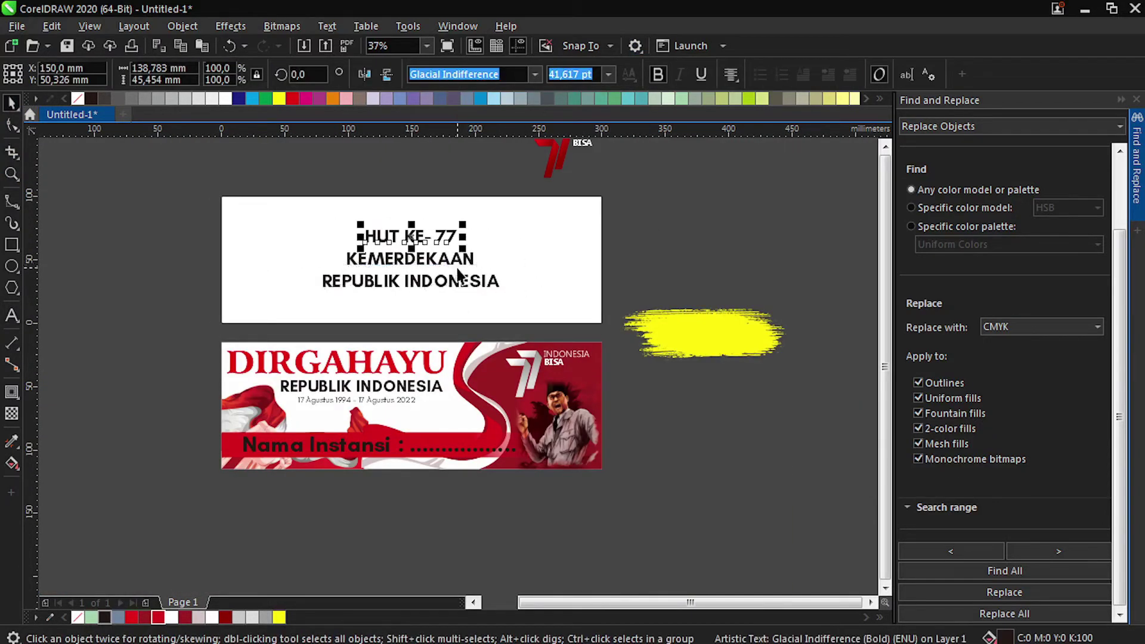
click(473, 266)
shift+click(484, 282)
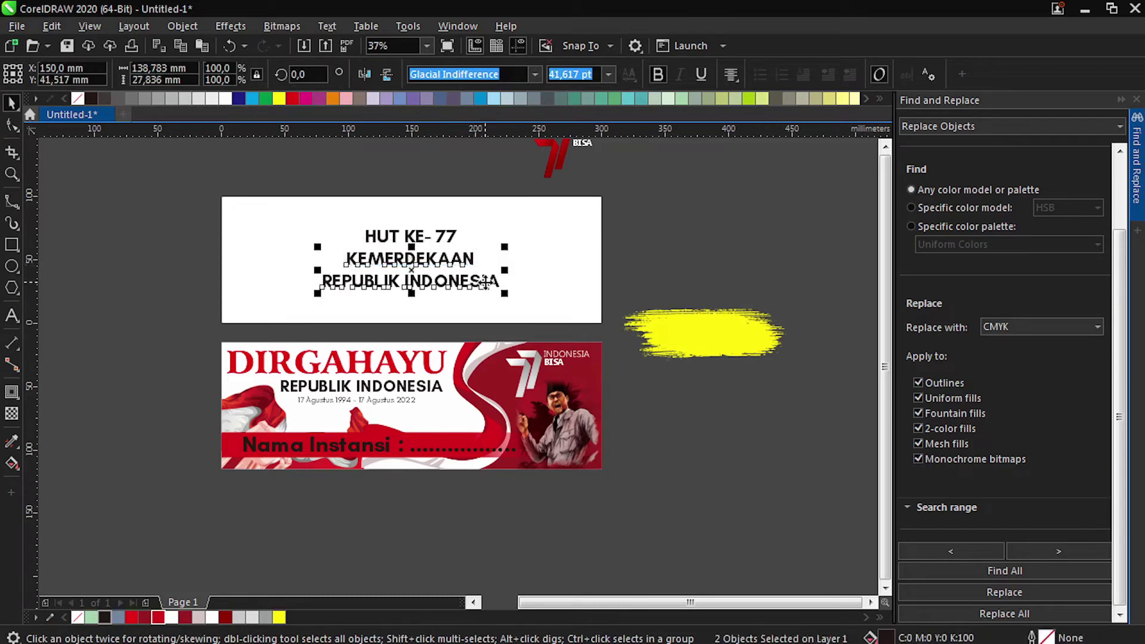
drag(503, 292, 549, 312)
Step: Move the HUT KE- 77 line up and tighten the gap between KEMERDEKAAN and REPUBLIK INDONESIA
click(421, 233)
scroll(421, 231, up, 1)
drag(422, 235, 421, 206)
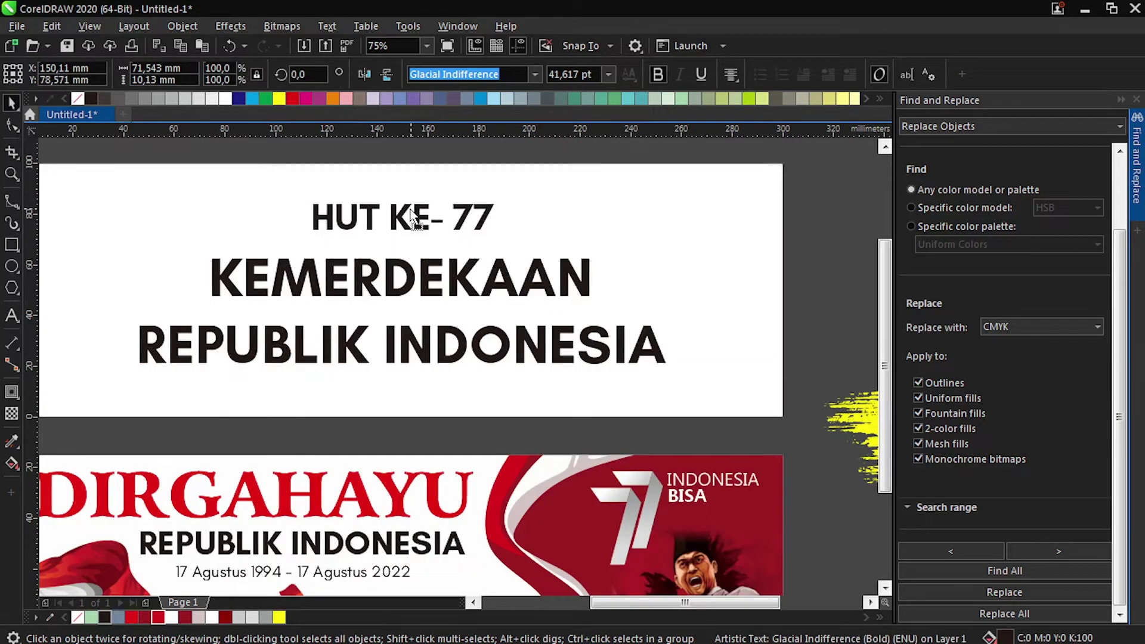
drag(397, 344, 422, 360)
scroll(409, 312, down, 2)
key(ctrl+z)
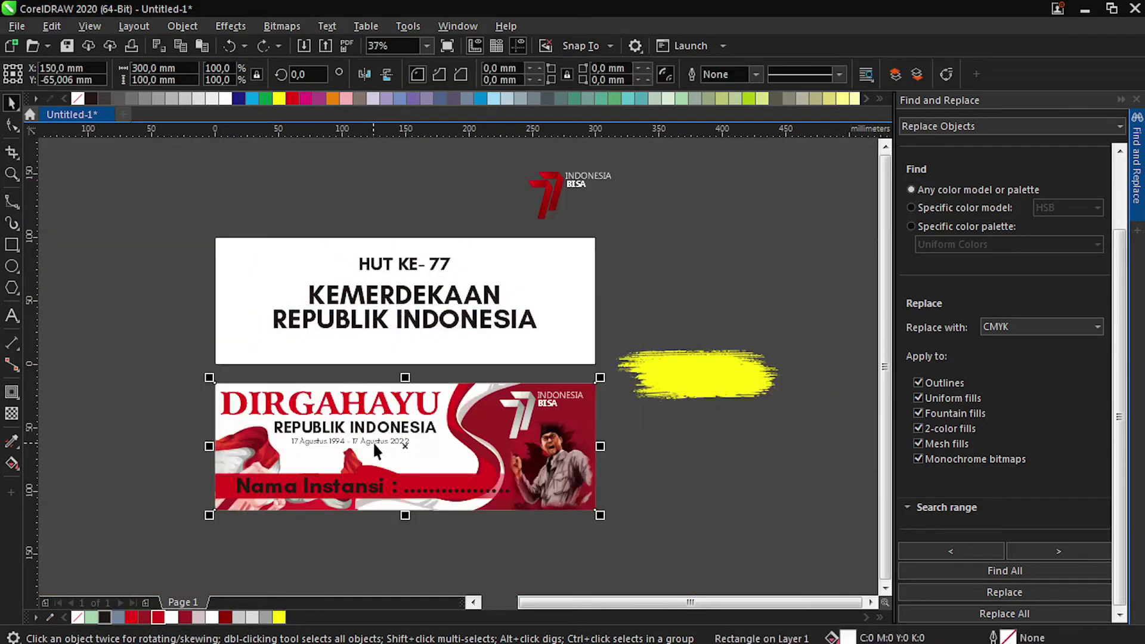
Step: Copy the date line "17 Agustus 1994 - 17 Agustus 2022" from the lower banner, placing it centred under REPUBLIK INDONESIA
drag(374, 442, 497, 321)
right_click(413, 340)
scroll(448, 339, up, 1)
shift+click(470, 310)
key(c)
scroll(477, 334, down, 1)
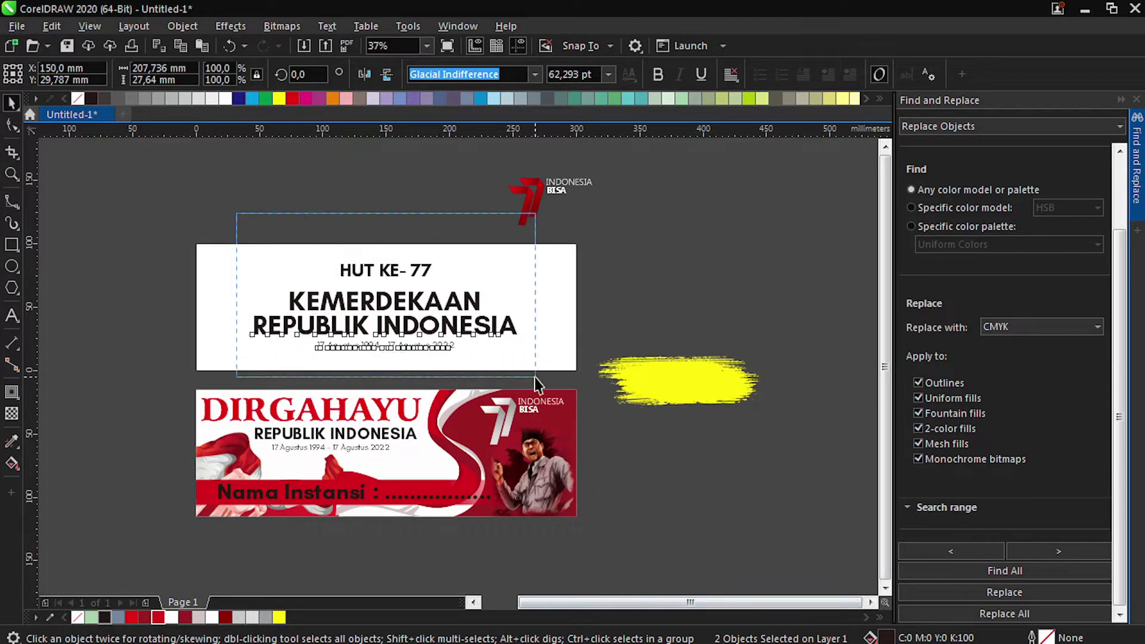
Step: Nudge all the text lines on the new banner up, and lower the HUT KE- 77 line slightly
drag(535, 377, 536, 377)
key(Up)
key(Up)
key(Up)
key(Up)
key(Up)
key(Up)
key(Up)
key(Up)
click(654, 297)
click(387, 261)
key(Down)
key(Down)
key(Down)
click(635, 258)
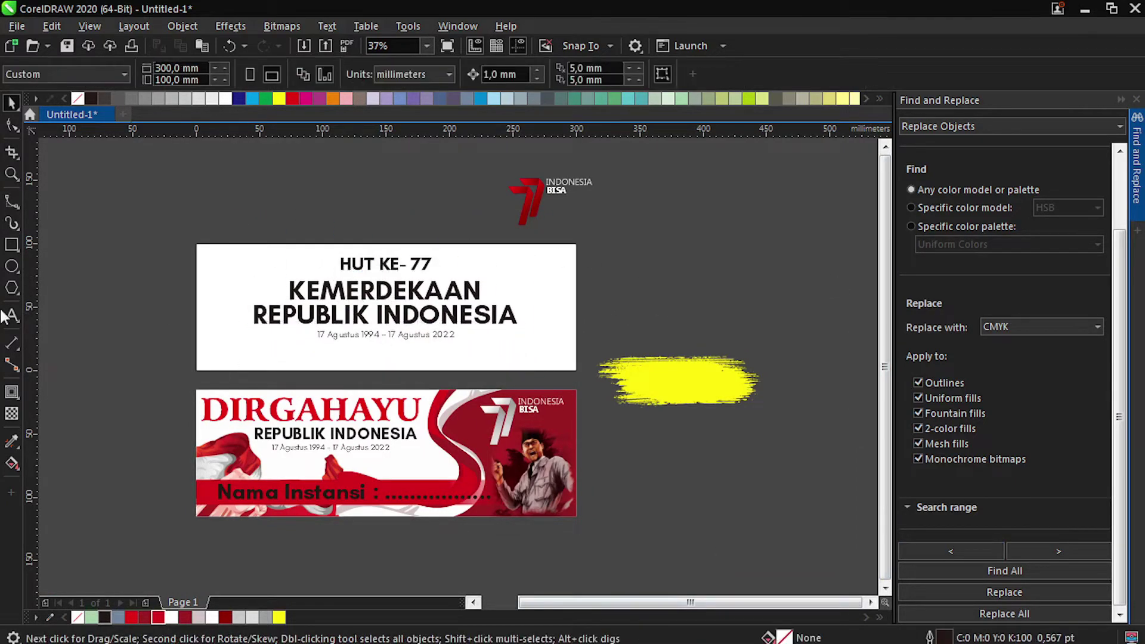
Step: Draw a wide, low rectangle under the date line and centre it horizontally on the page
click(12, 245)
drag(266, 344, 506, 357)
key(space)
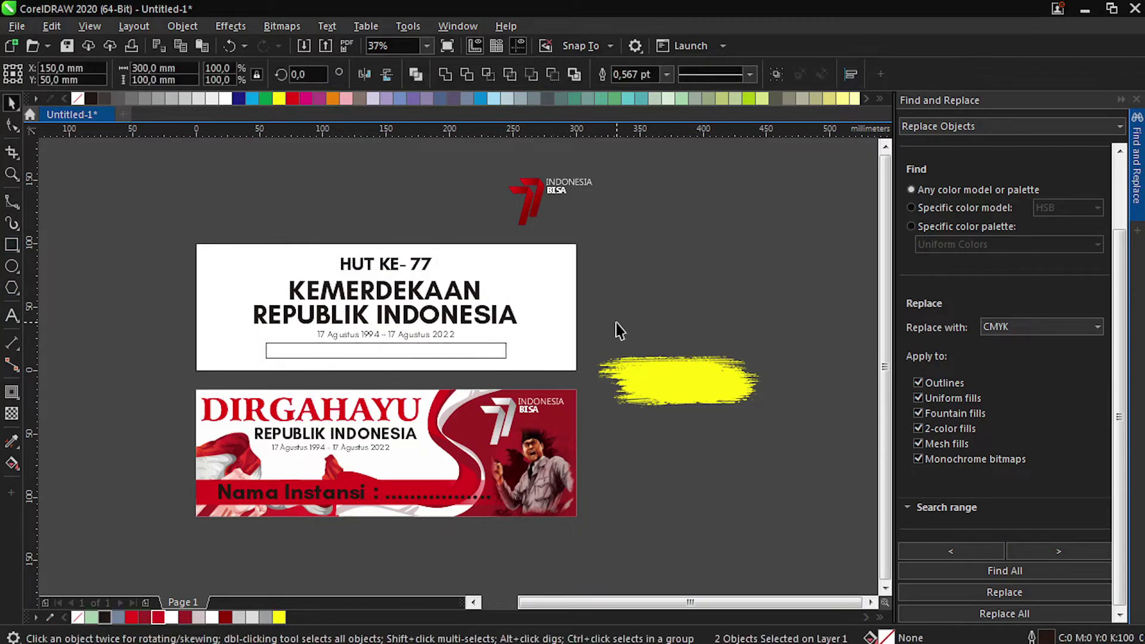
click(341, 344)
click(99, 370)
Step: Copy the date line into the rectangle and change the copy's text to "KAMI SIAP BEKERJA BERSAMA"
drag(346, 335, 299, 348)
right_click(299, 348)
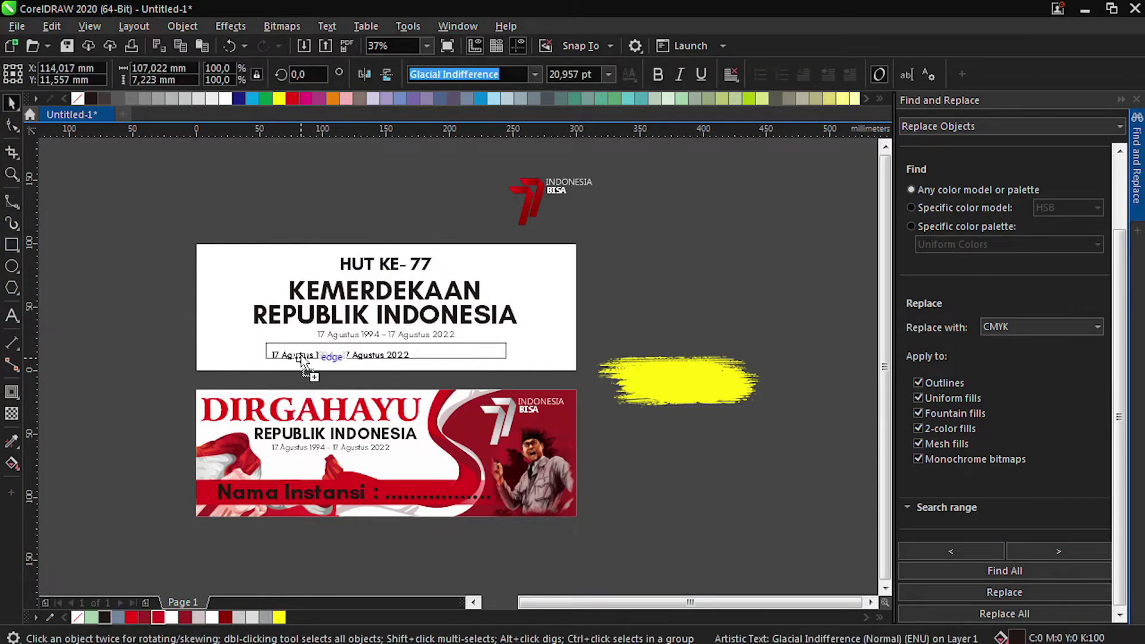
scroll(300, 350, up, 1)
double_click(299, 348)
text(kami)
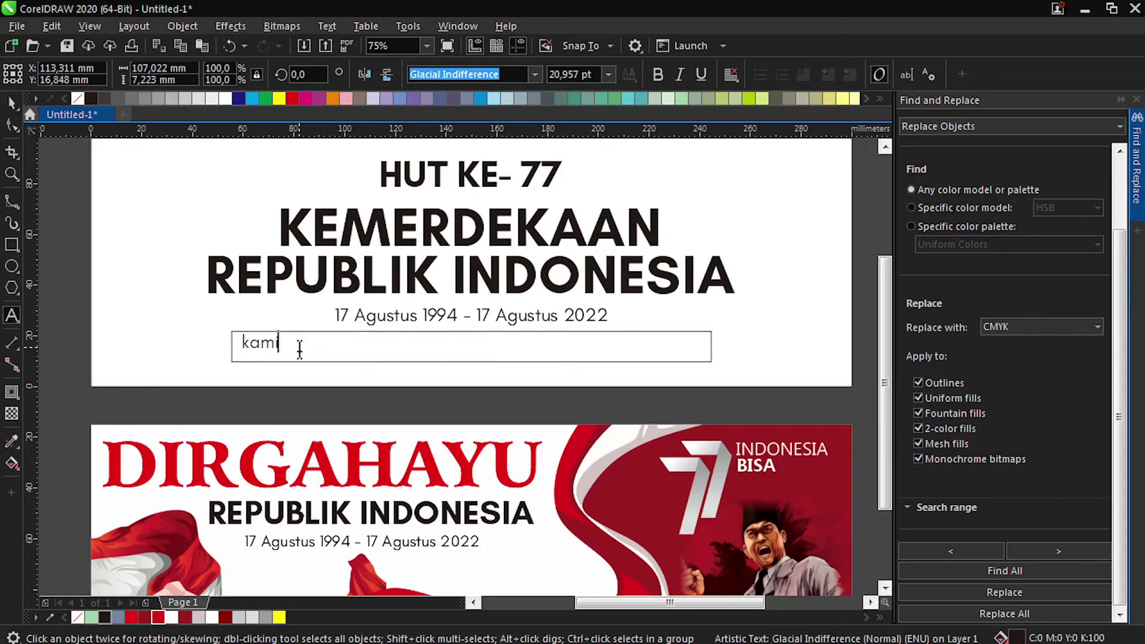
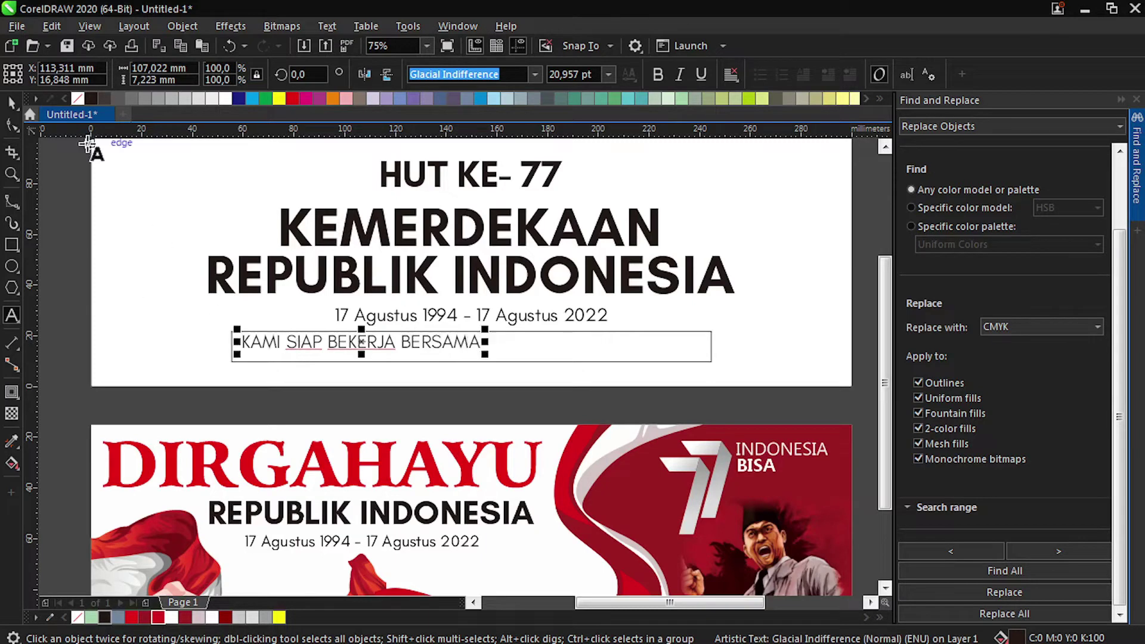
Step: Make the slogan bold, enlarge it and centre it inside the rectangle
click(12, 104)
click(657, 75)
drag(506, 356, 663, 360)
shift+click(661, 354)
key(c)
key(e)
click(660, 320)
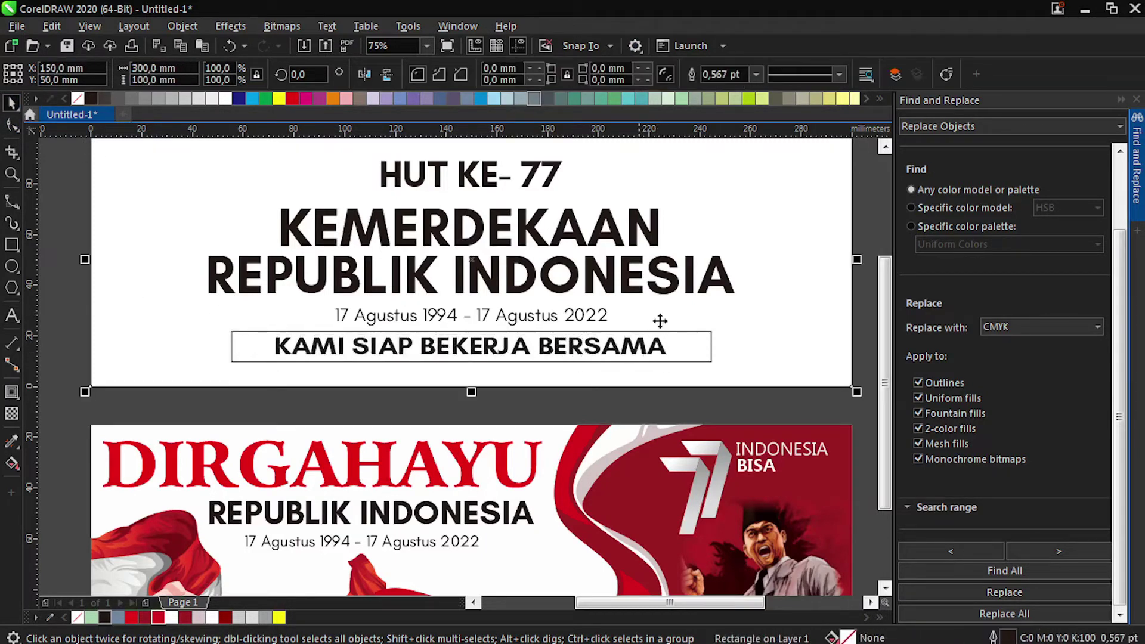
scroll(420, 357, down, 1)
click(343, 208)
click(295, 259)
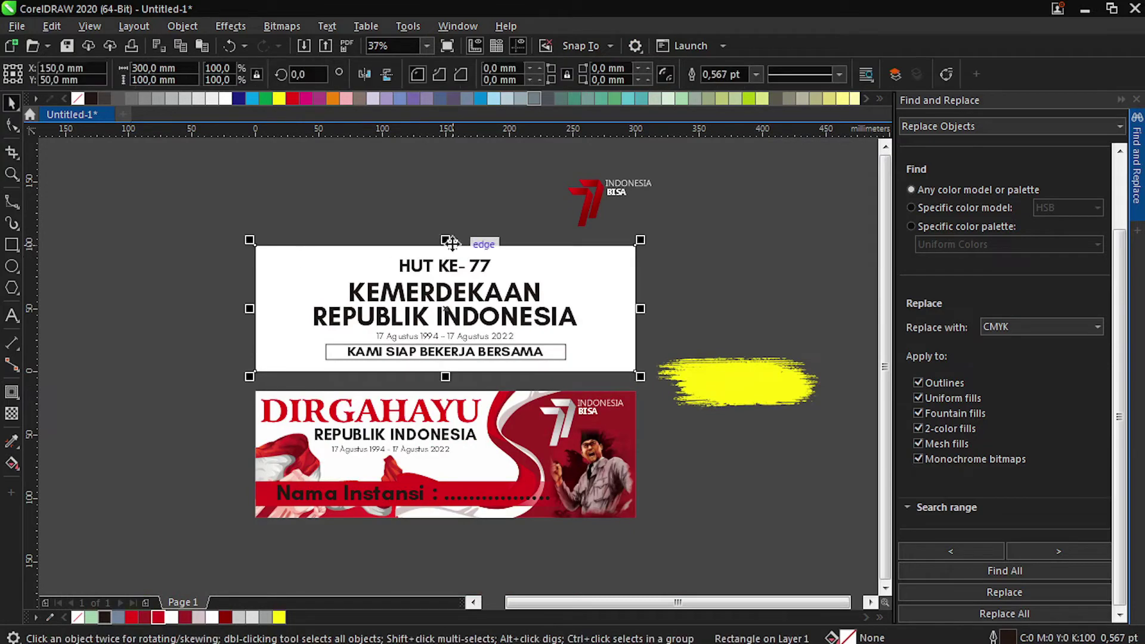
drag(339, 279, 230, 229)
drag(338, 189, 337, 258)
drag(337, 326, 336, 234)
right_click(335, 234)
shift+click(205, 299)
key(ctrl+z)
key(ctrl+z)
key(ctrl+z)
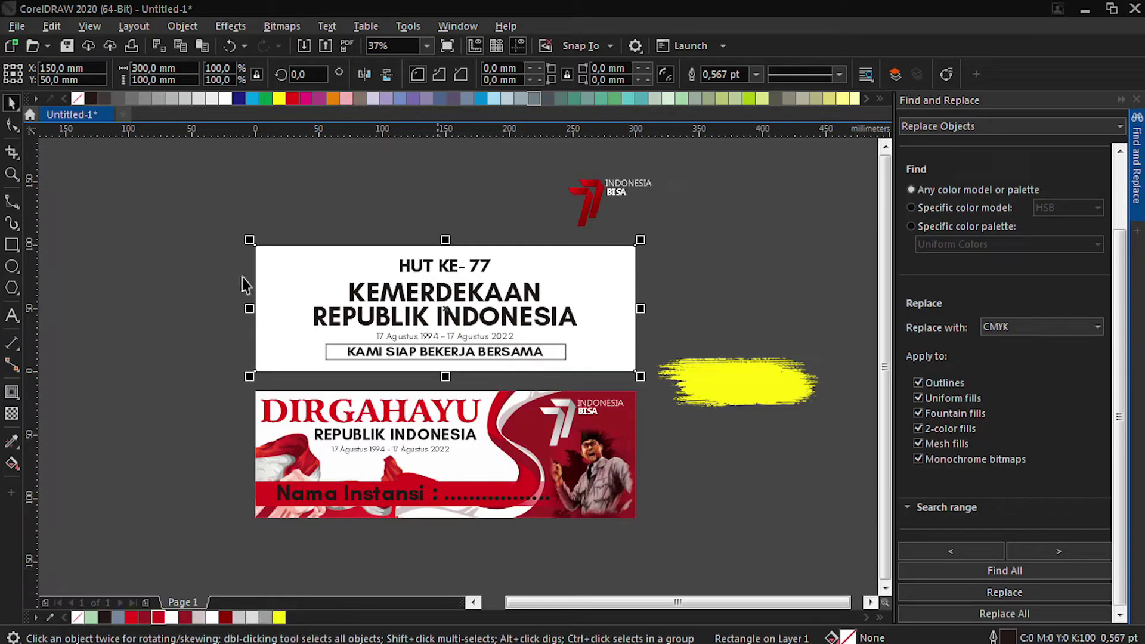
Step: Place the saluting soldier illustration at the new banner's right side and set its height to 100 mm
drag(605, 311, 48, 191)
drag(72, 114, 262, 75)
click(92, 309)
drag(153, 219, 672, 289)
click(192, 78)
text(100)
key(Return)
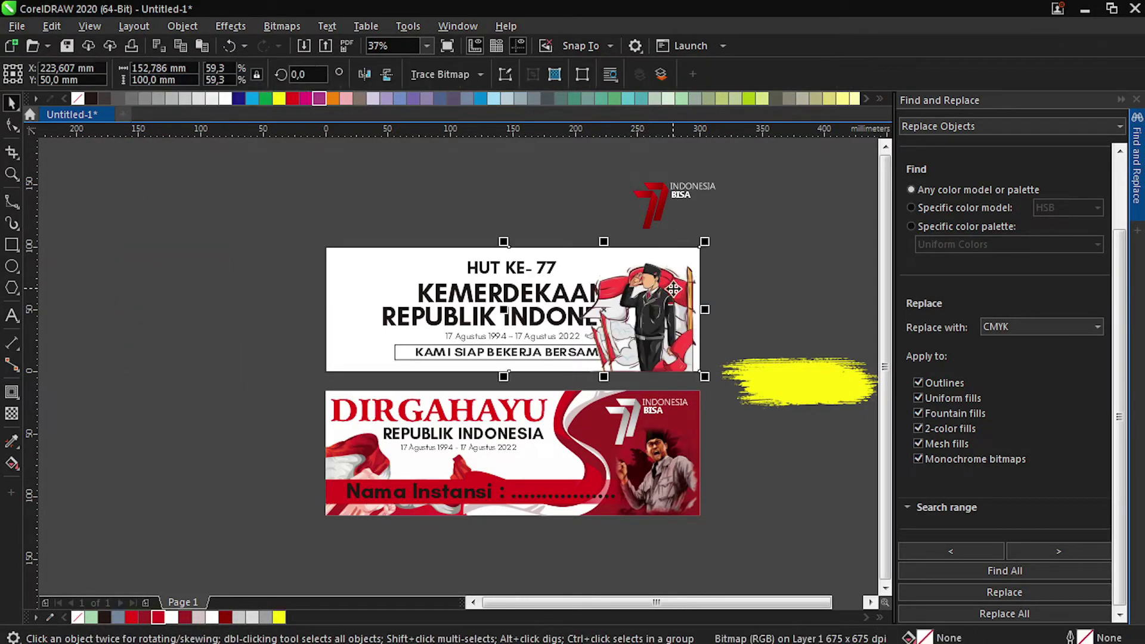
Step: Crop the empty left side of the soldier bitmap to about 111 mm wide and shift it right and slightly down
scroll(672, 288, up, 3)
click(13, 123)
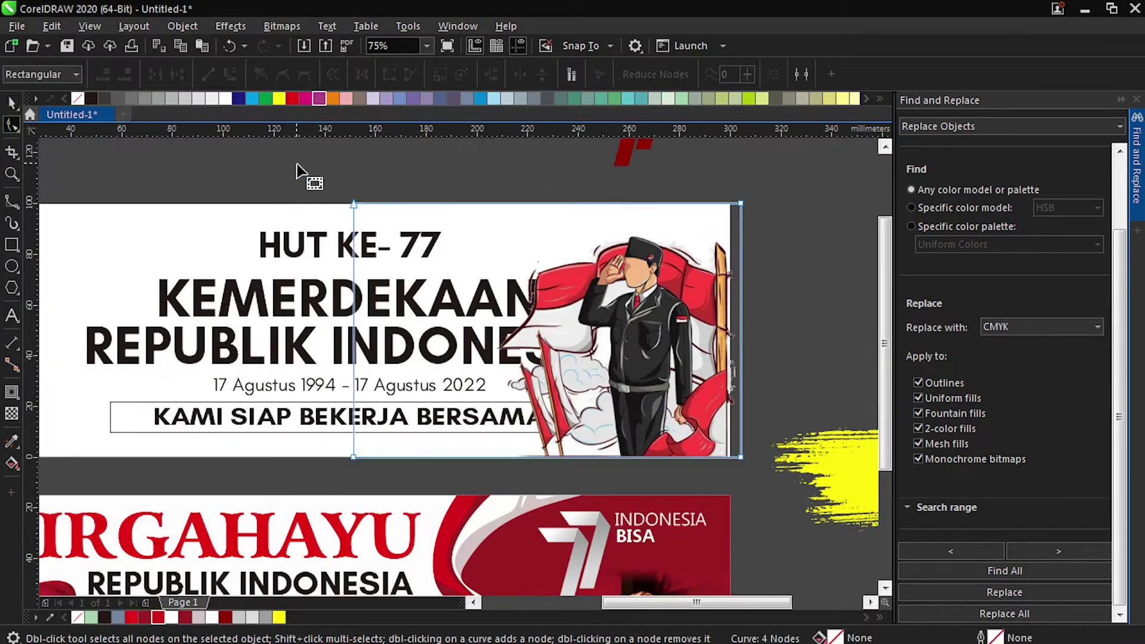
drag(406, 472, 407, 474)
drag(353, 457, 458, 458)
key(space)
drag(623, 387, 632, 395)
key(Right)
key(Right)
scroll(625, 380, down, 1)
right_click(624, 362)
click(667, 183)
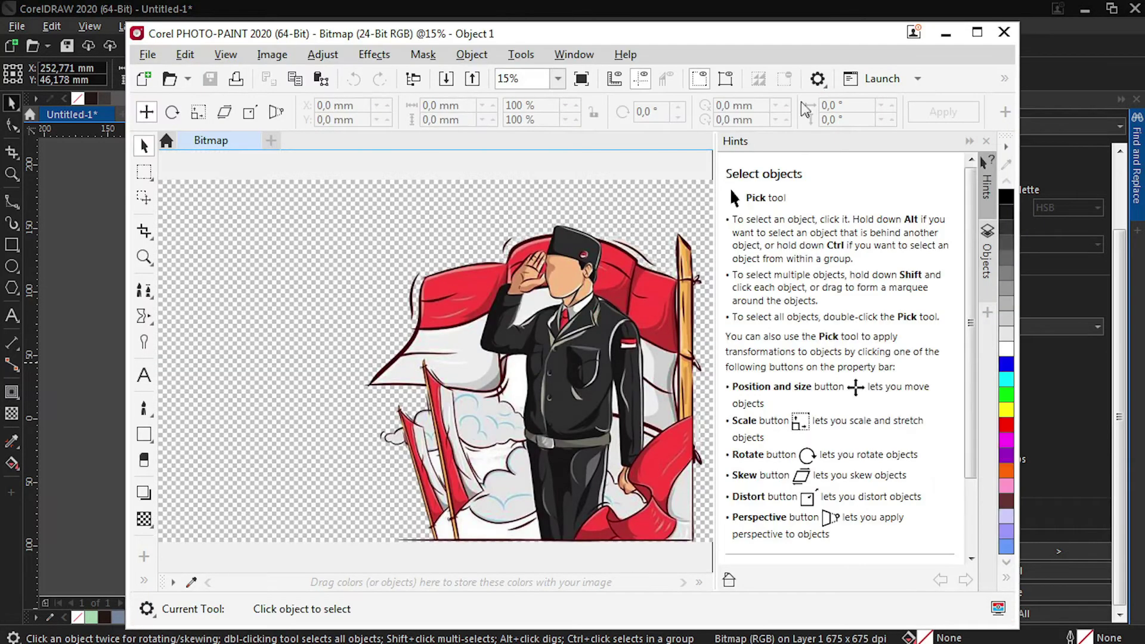
click(1004, 31)
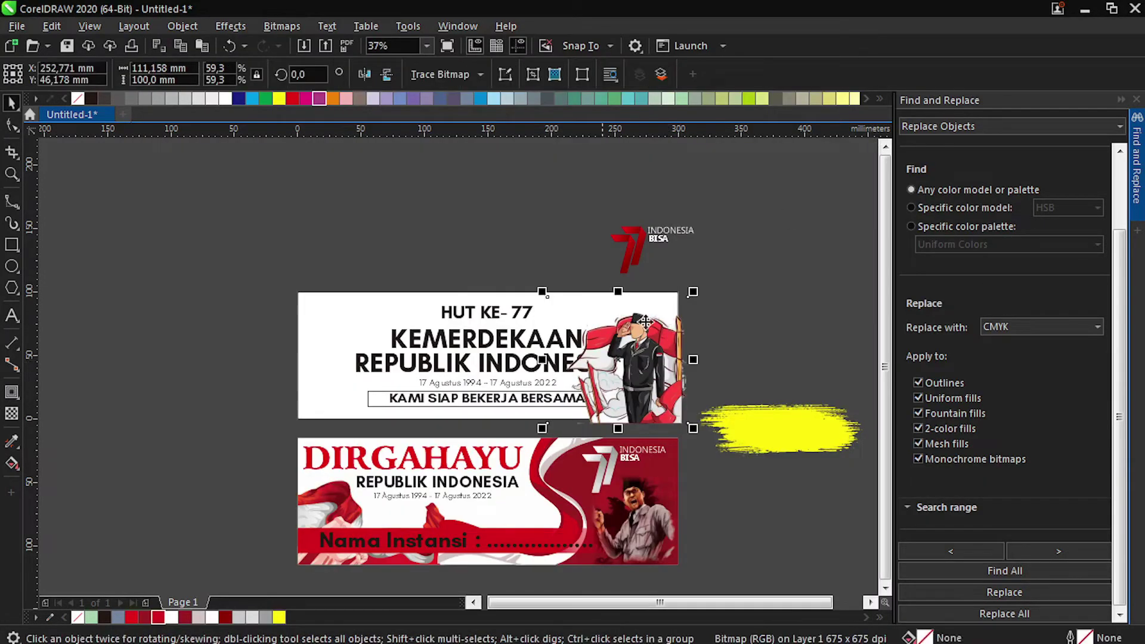
scroll(683, 328, up, 2)
shift+click(633, 301)
scroll(634, 302, down, 1)
key(Escape)
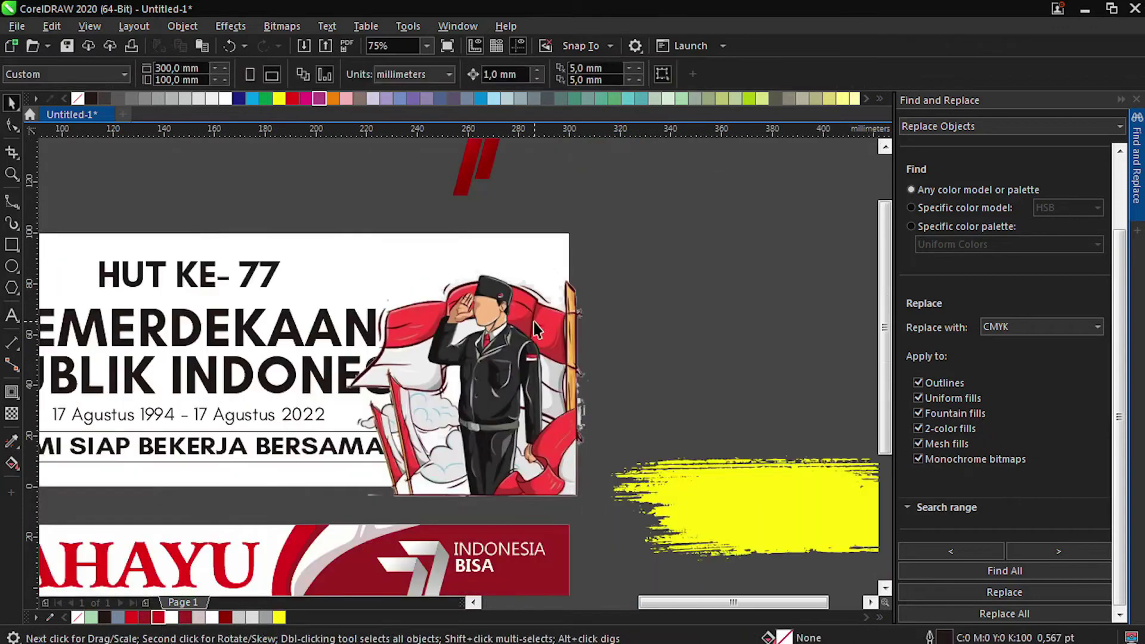
Step: Trim the saluting soldier bitmap to the edges of the HUT KE- 77 banner's background rectangle
click(560, 307)
click(282, 26)
click(325, 43)
click(584, 414)
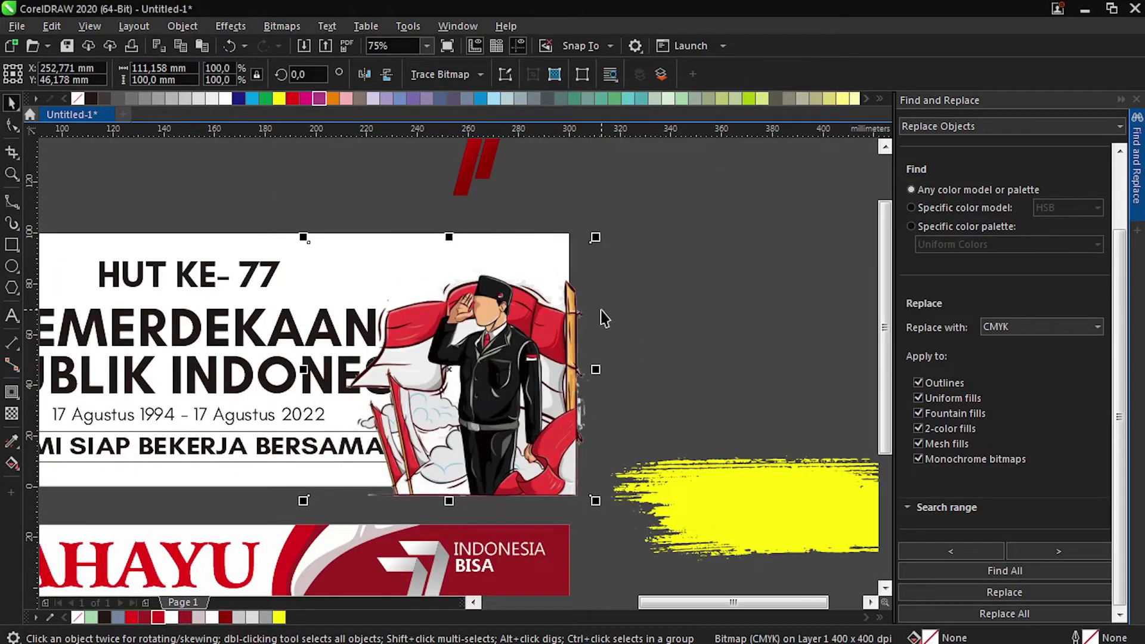
scroll(603, 320, down, 1)
click(209, 301)
scroll(608, 313, up, 3)
shift+click(539, 300)
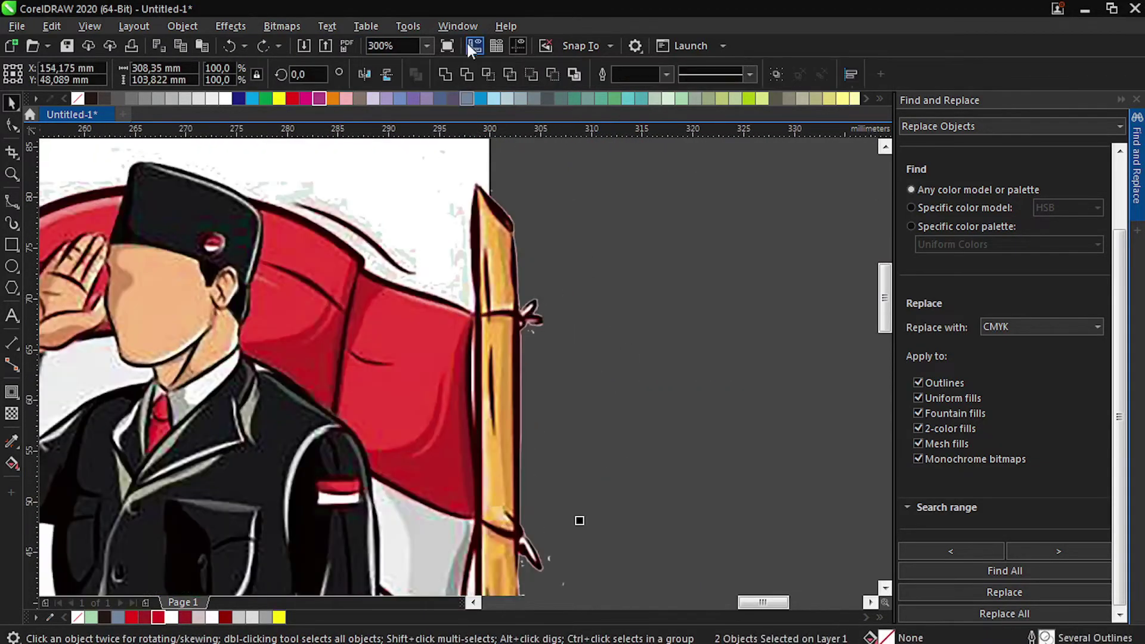
key(Escape)
scroll(563, 297, down, 3)
scroll(616, 280, down, 1)
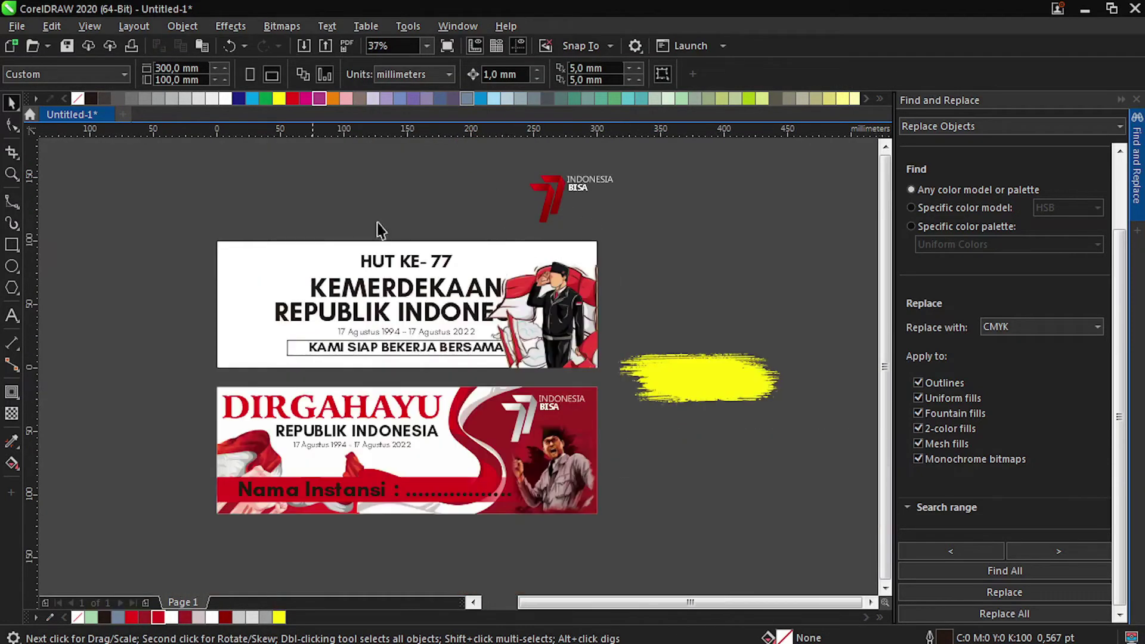
Step: Move the banner's text lines and slogan box left, clear of the soldier, and scale them to about 198 mm wide
drag(483, 356, 542, 362)
drag(505, 324, 458, 323)
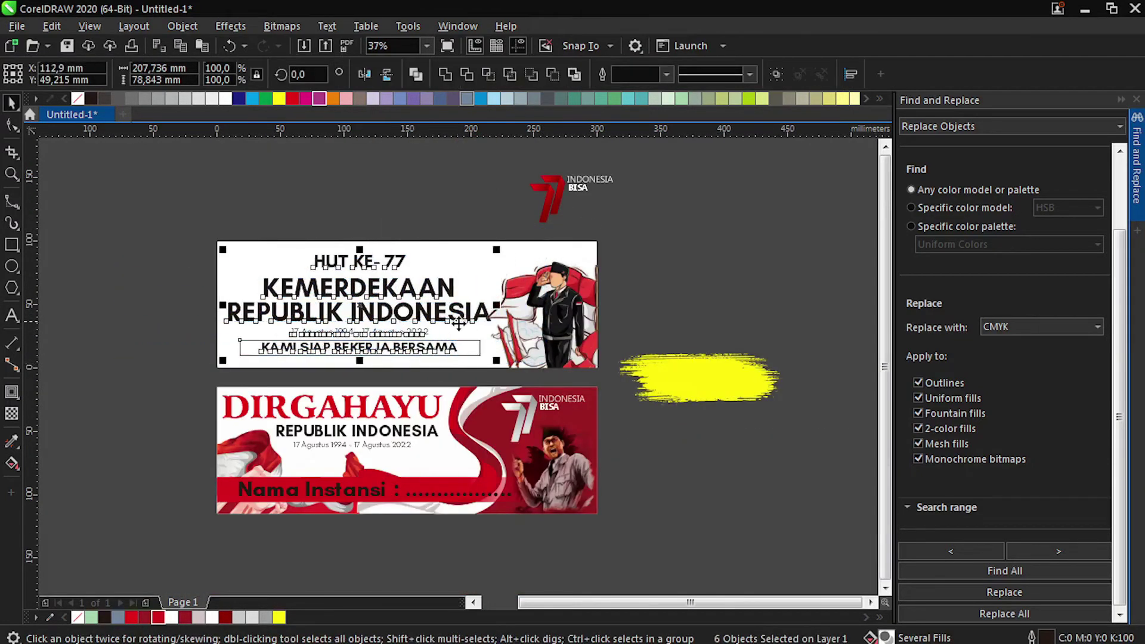
key(Right)
drag(501, 360, 490, 358)
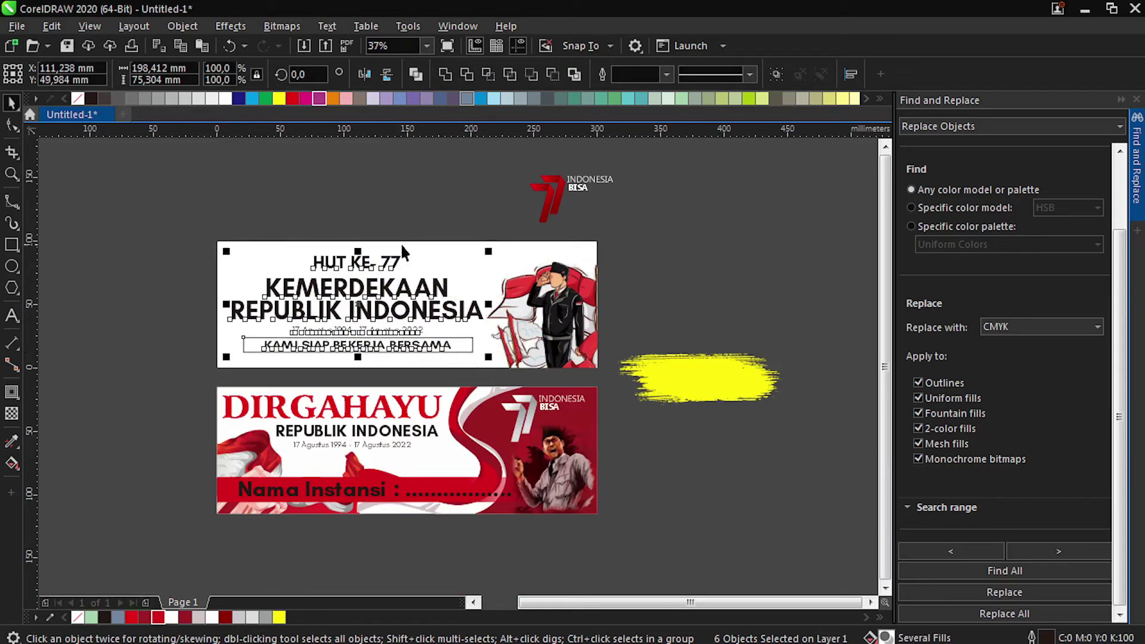
drag(468, 166, 387, 190)
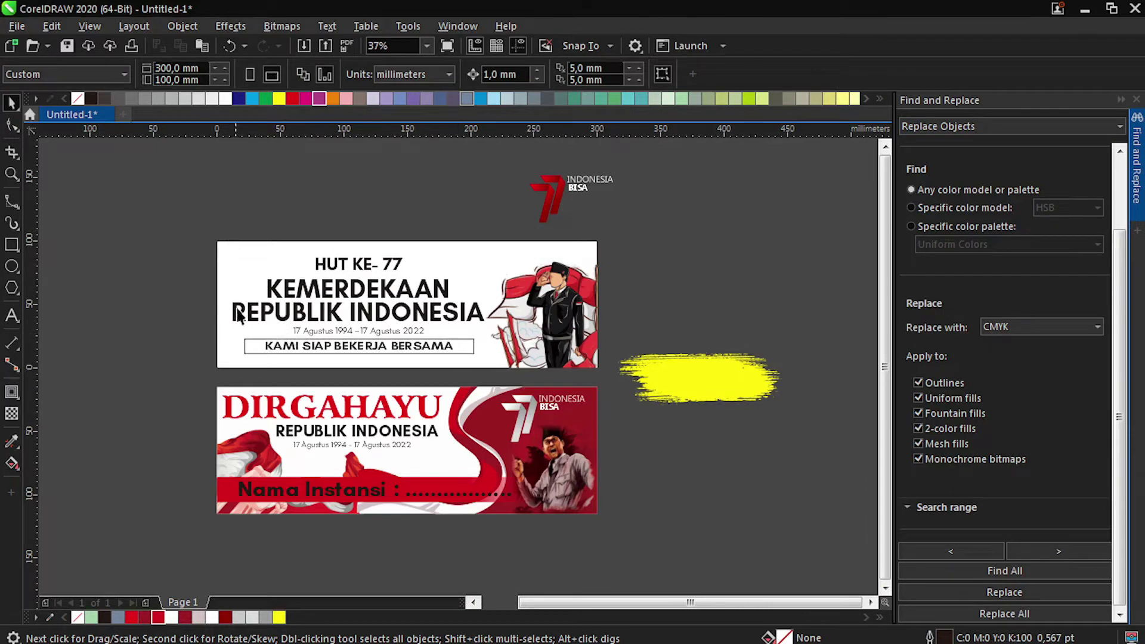
Step: Fill the HUT KE- 77 banner background with a vertical gradient from red at the upper edge to dark red at the lower edge
click(238, 290)
click(12, 463)
drag(407, 241, 406, 368)
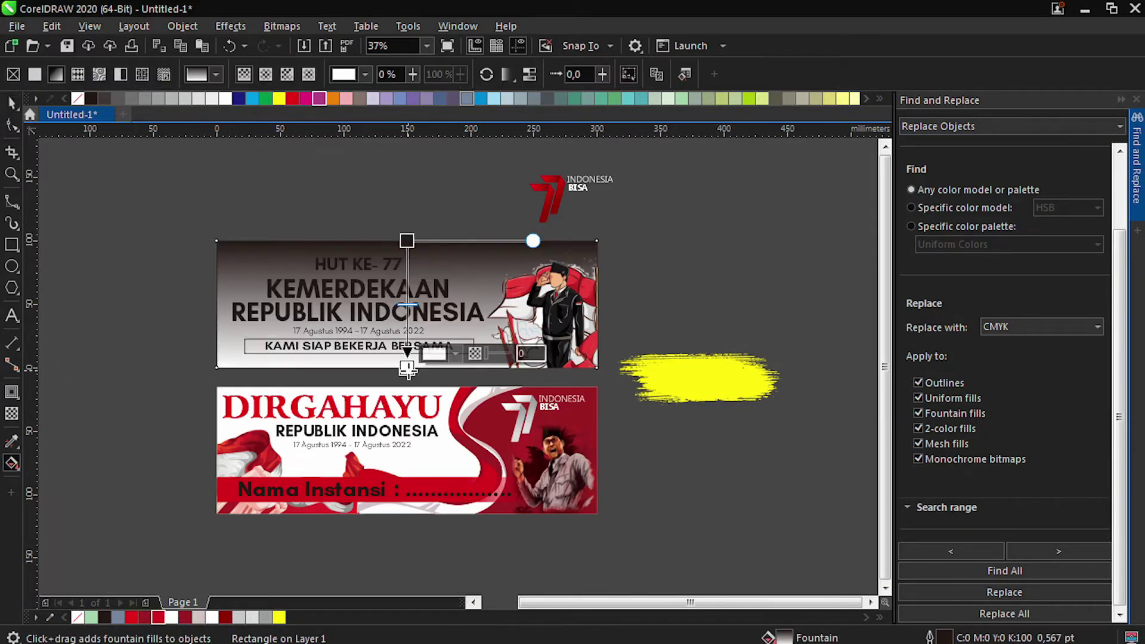
click(407, 241)
click(131, 618)
click(406, 367)
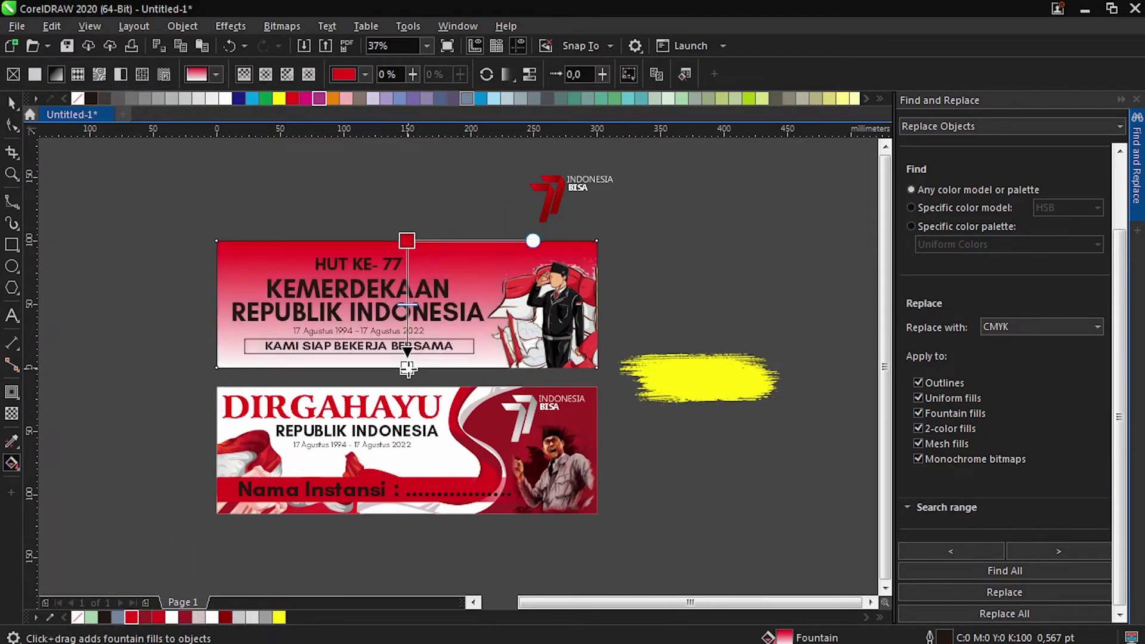
click(145, 618)
key(space)
Step: Colour the three heading lines "HUT KE- 77", "KEMERDEKAAN" and "REPUBLIK INDONESIA" white
click(189, 230)
drag(166, 221, 519, 349)
click(257, 236)
drag(231, 229, 511, 342)
drag(203, 216, 502, 336)
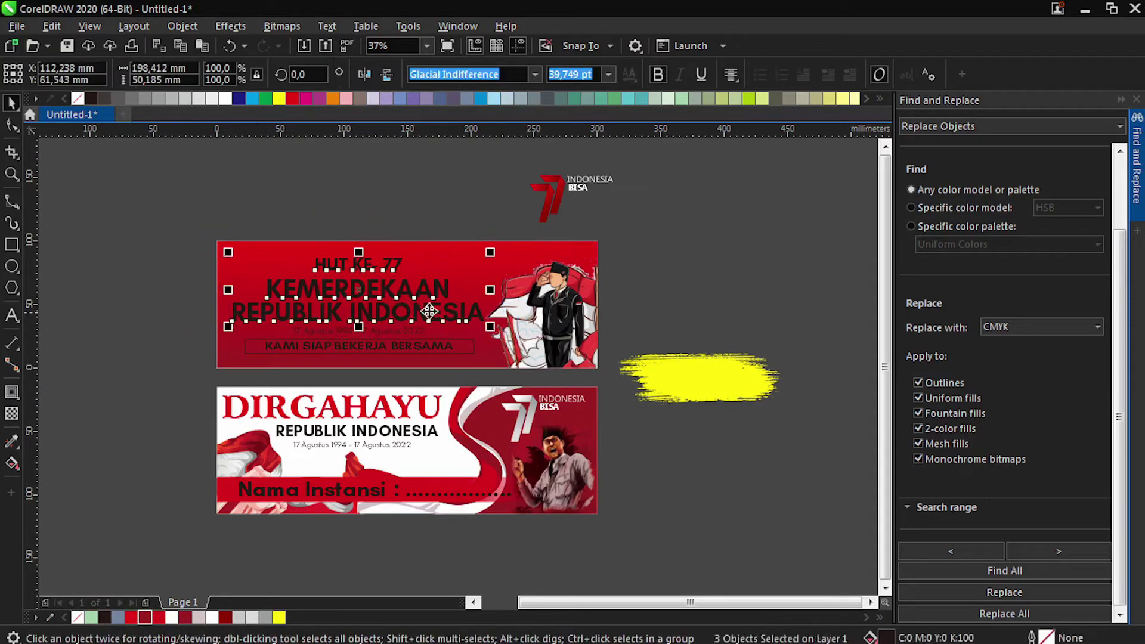
shift+click(457, 342)
click(224, 98)
click(153, 158)
Step: Fill the rectangle behind the slogan with white and leave it without an outline
click(469, 341)
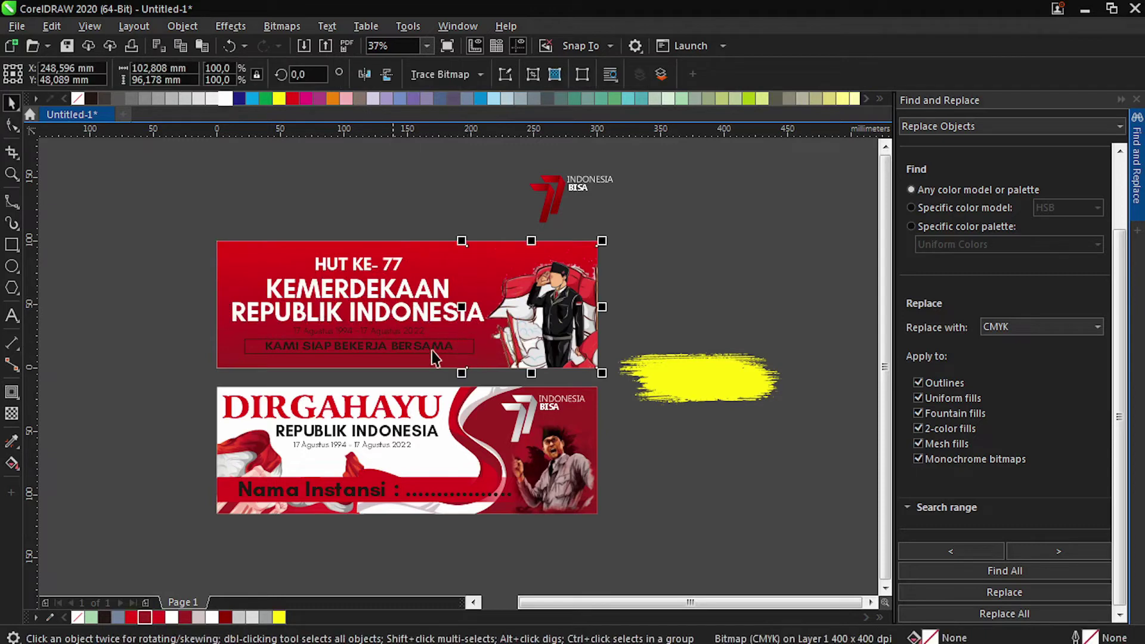
drag(187, 190, 511, 376)
click(302, 187)
scroll(381, 344, up, 1)
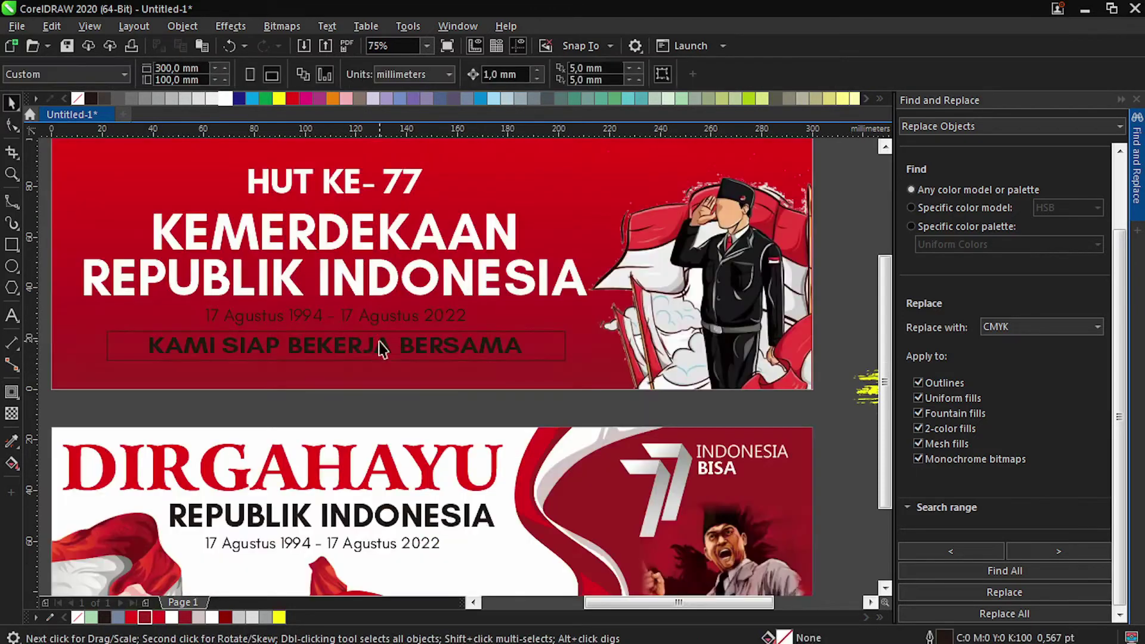
click(553, 335)
click(141, 360)
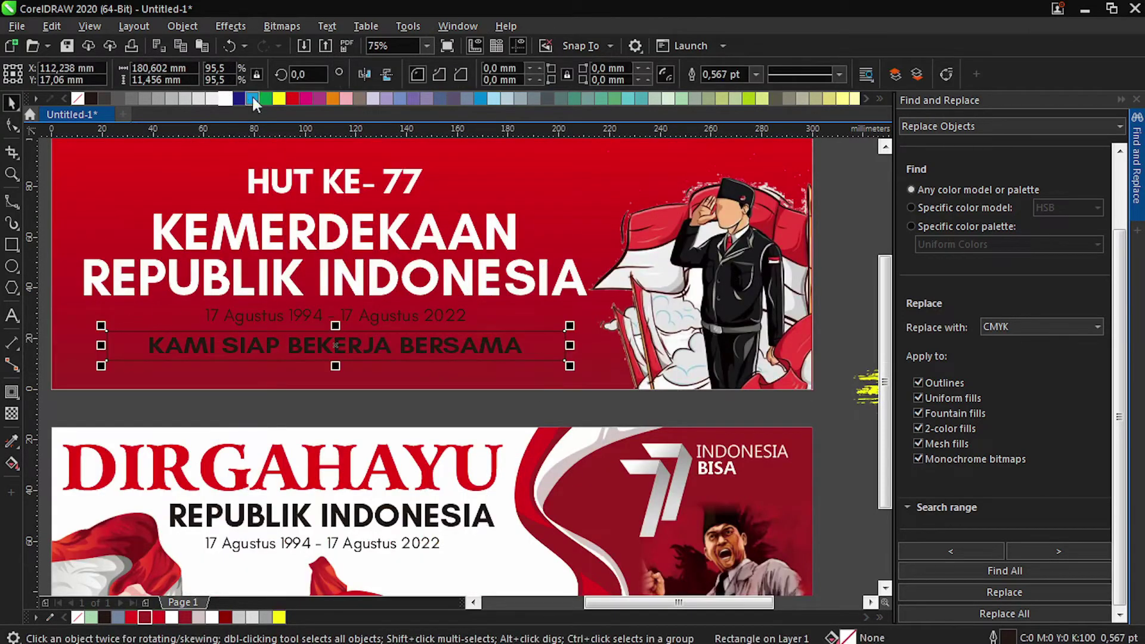
click(224, 98)
Step: Widen the slogan's letter spacing until the text is about 169 mm wide and centre it horizontally in the white box
click(155, 351)
click(12, 124)
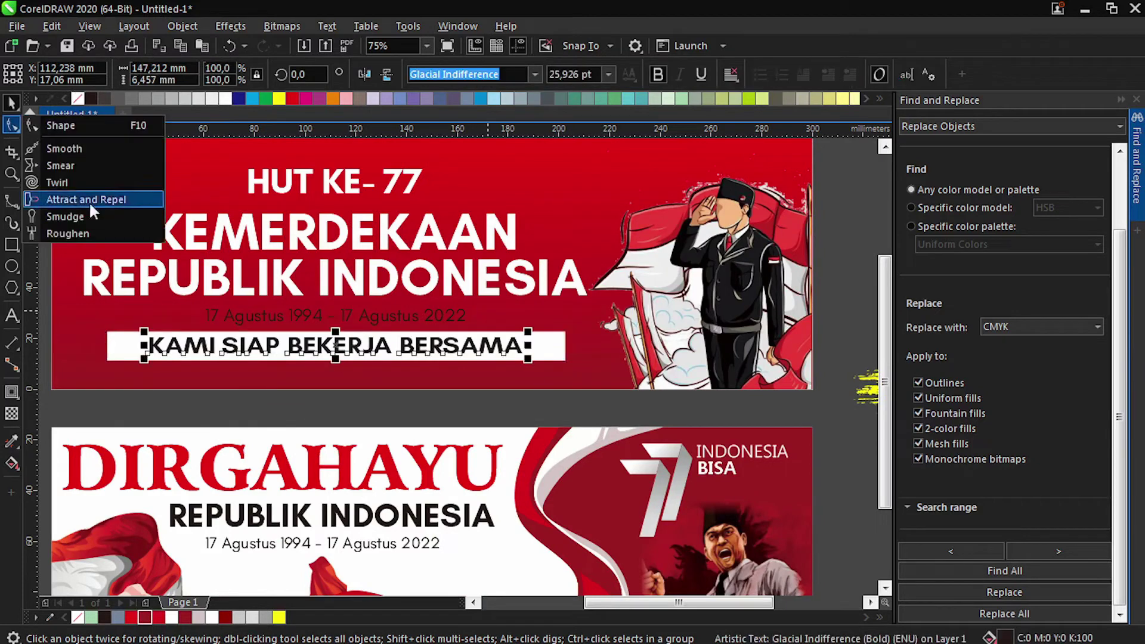
click(61, 126)
drag(529, 360, 591, 368)
key(space)
shift+click(132, 335)
key(c)
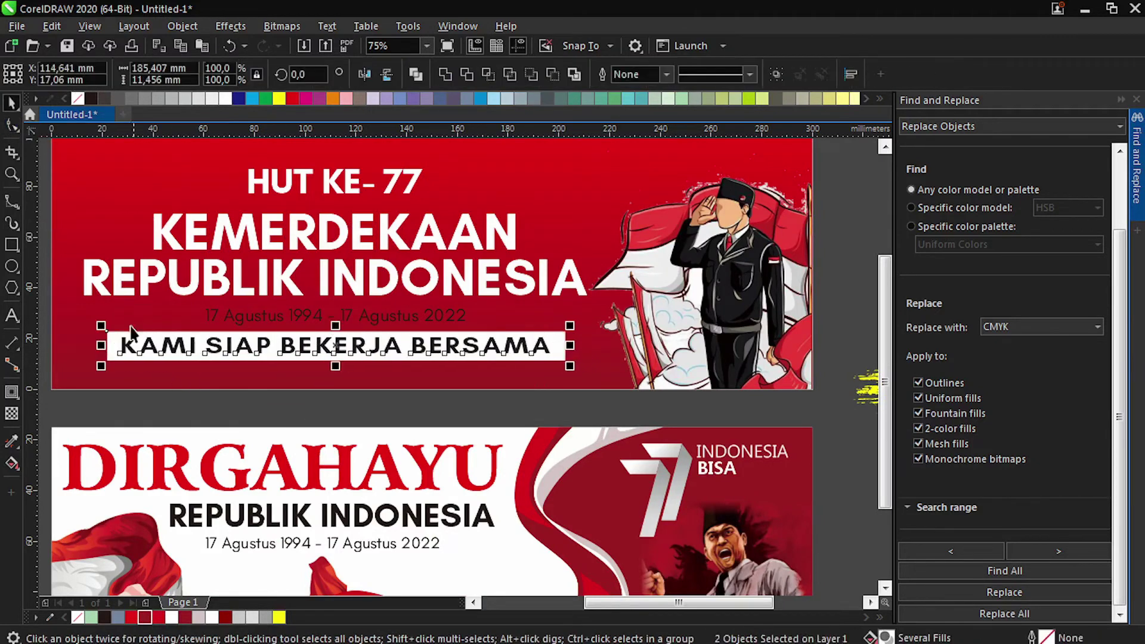
Step: Colour the date line above the slogan white
click(253, 318)
click(224, 99)
key(F3)
Step: Apply the Flat Top Left drop shadow preset to the three heading lines
drag(172, 229, 505, 334)
scroll(430, 304, up, 2)
click(12, 392)
click(36, 395)
click(59, 75)
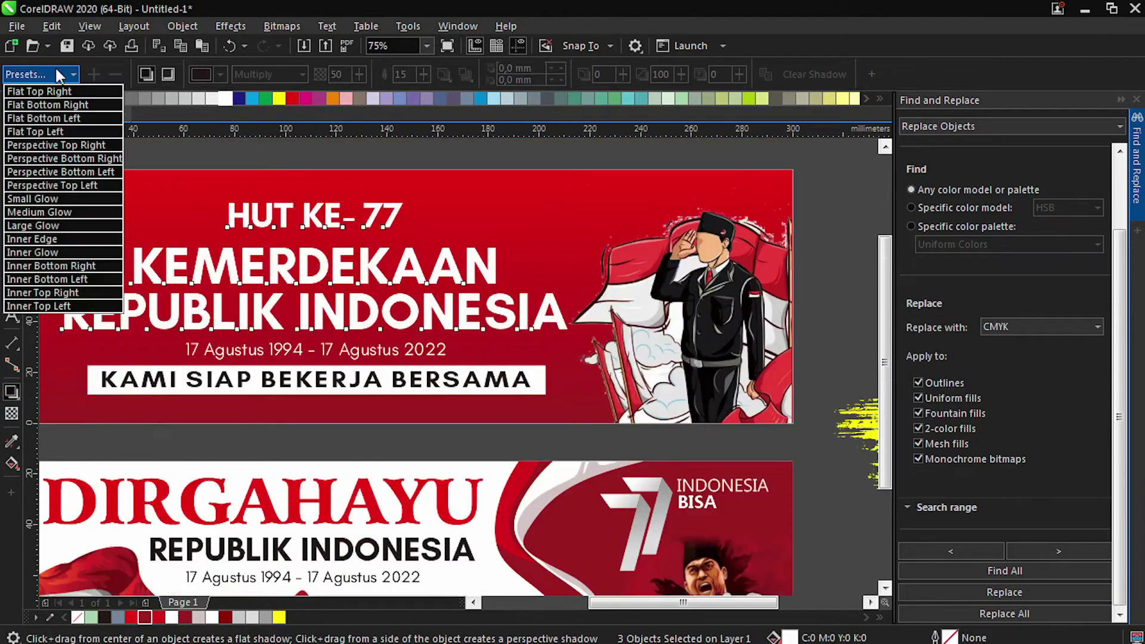
click(34, 131)
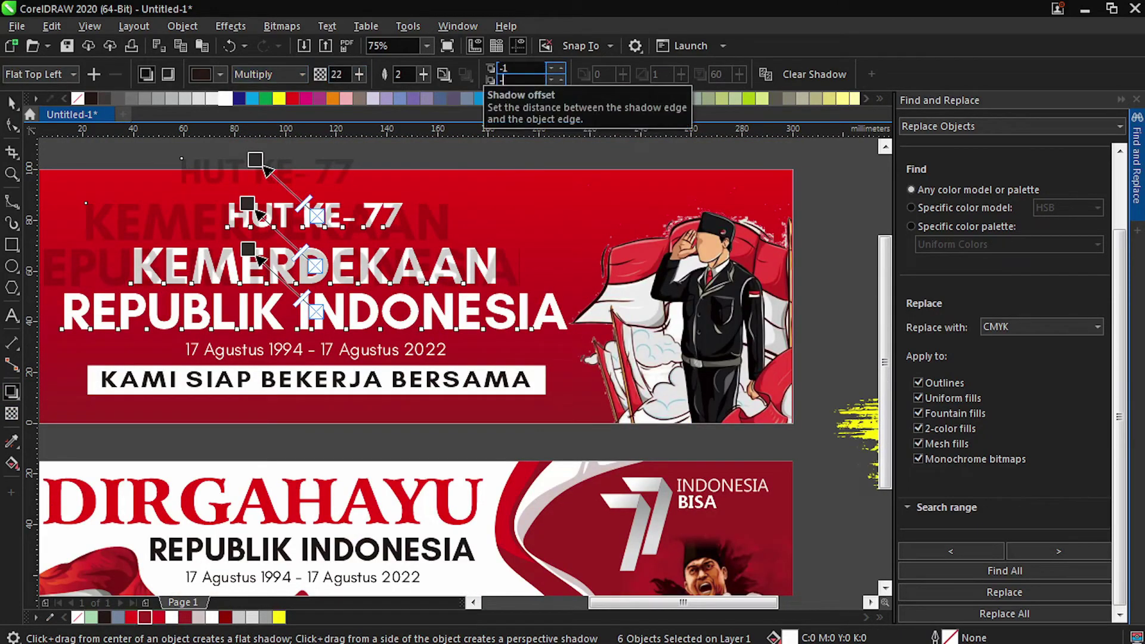
Step: Set the heading shadows' horizontal and vertical offsets to -0.5 mm and their opacity to 40
text(1)
key(Return)
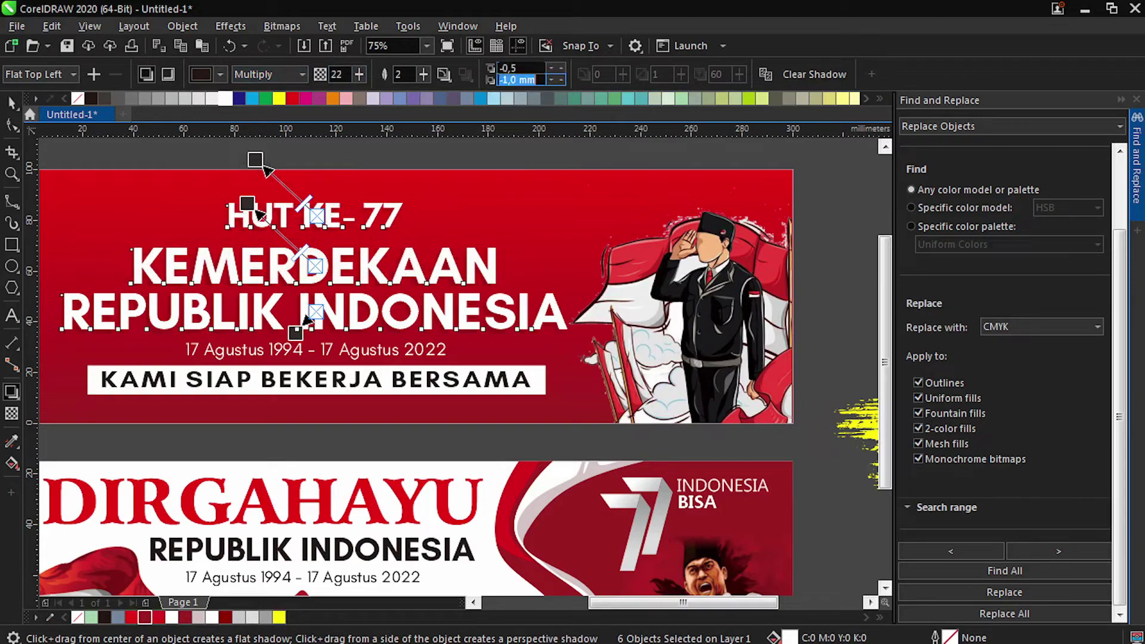
text(40)
key(Return)
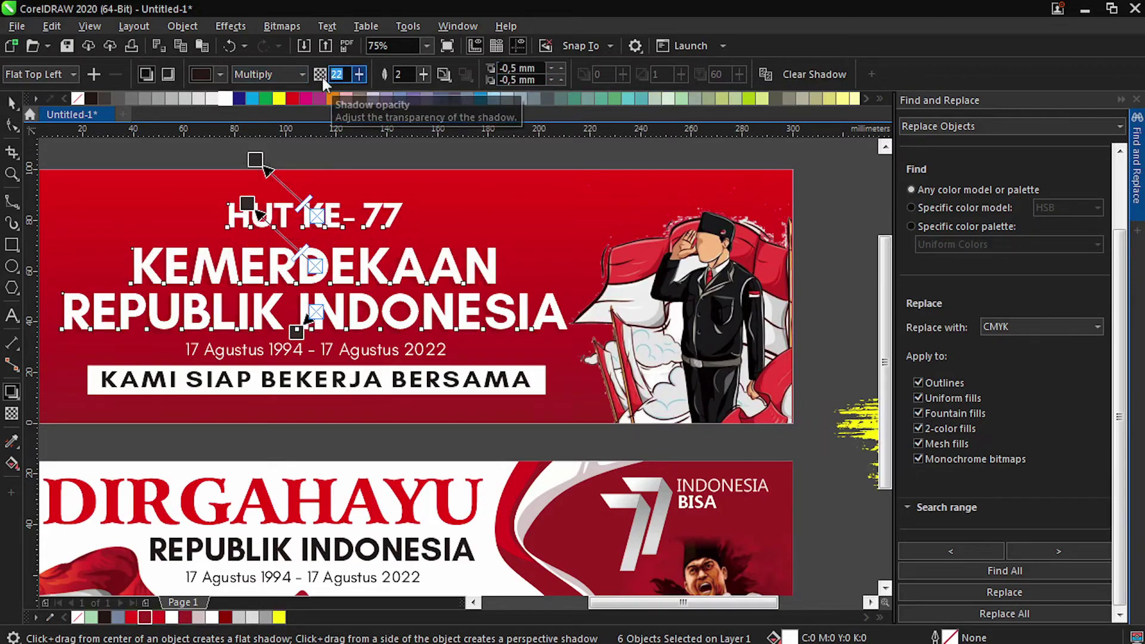
scroll(272, 207, up, 2)
scroll(337, 266, down, 2)
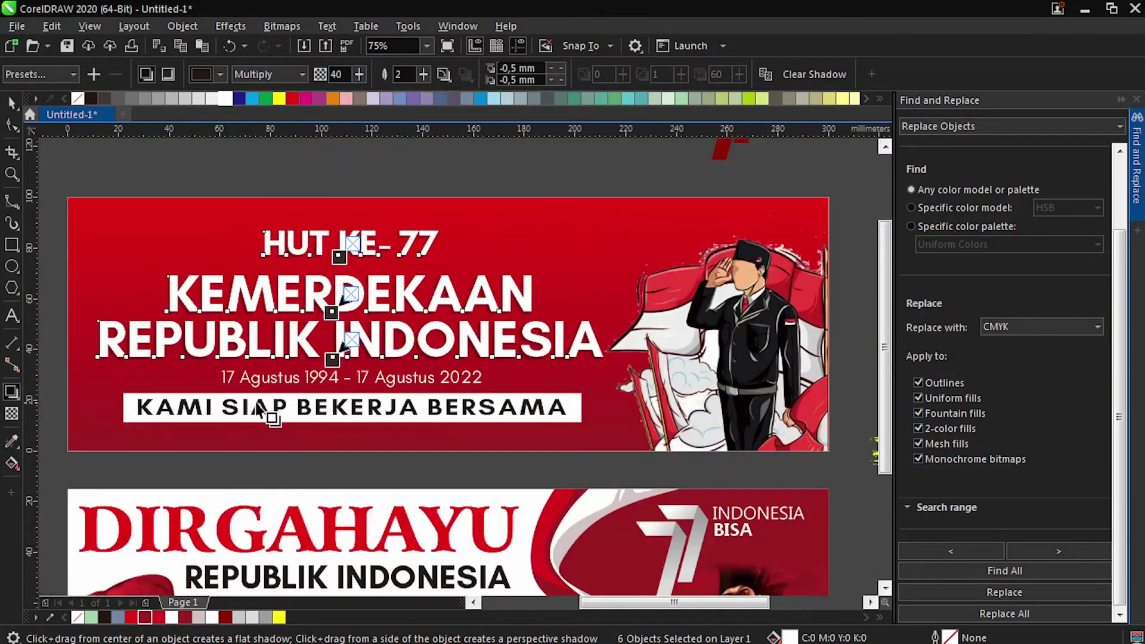
key(space)
click(200, 408)
scroll(355, 409, down, 2)
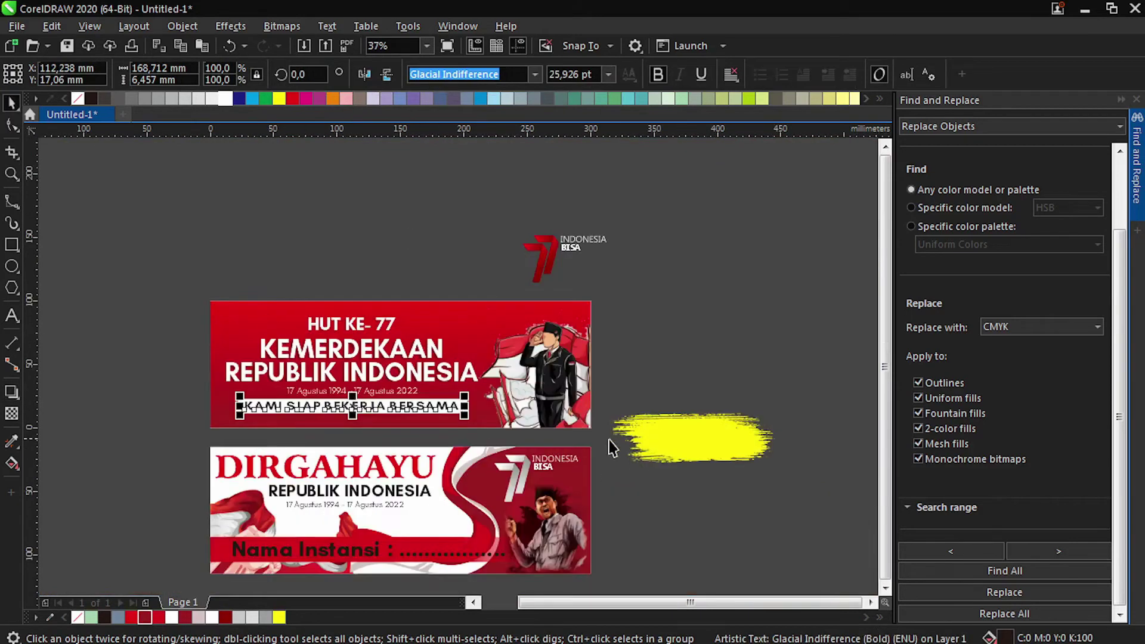
Step: Copy the white 77 INDONESIA BISA logo from the DIRGAHAYU banner to the red banner's upper-left corner, about 55 mm wide
click(543, 456)
drag(543, 457, 252, 311)
scroll(252, 311, up, 2)
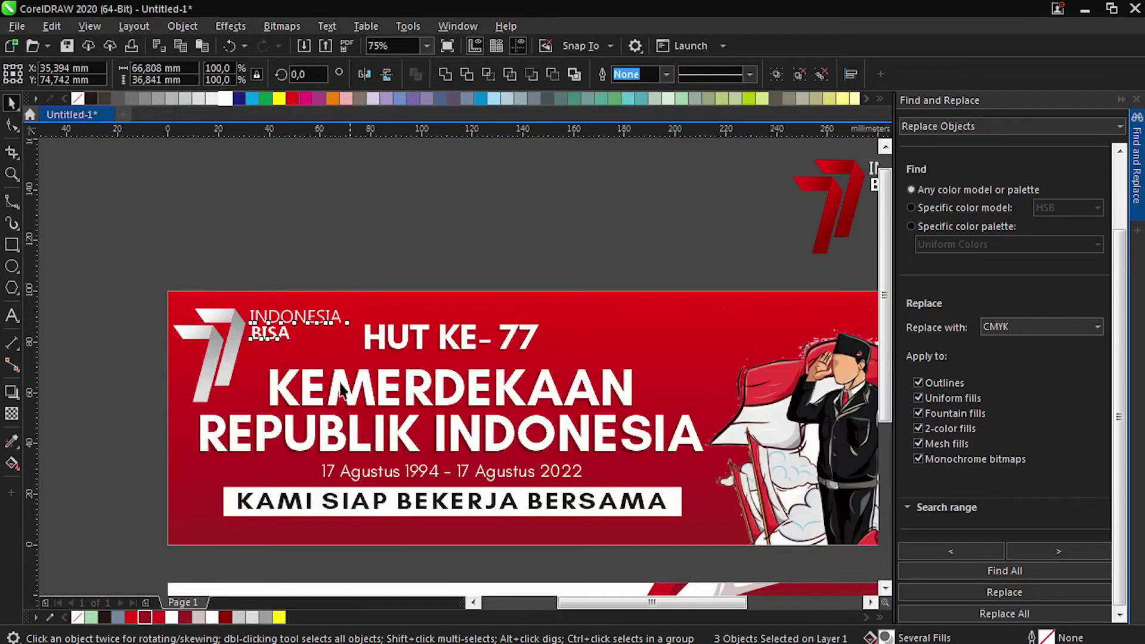
drag(341, 391, 313, 376)
scroll(320, 278, down, 2)
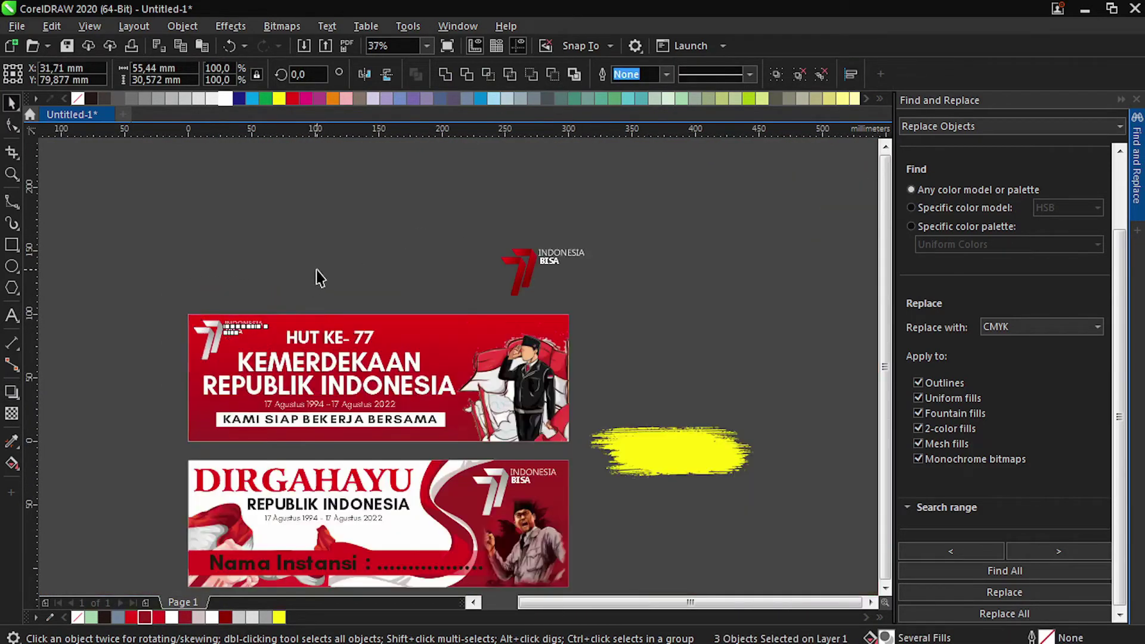
click(321, 277)
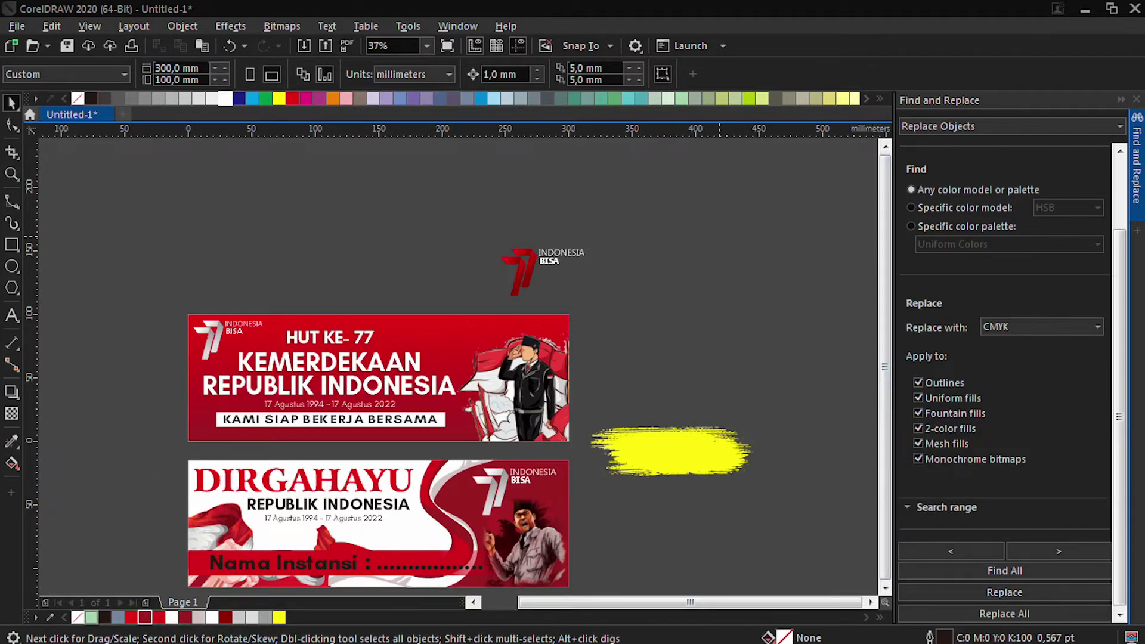
Step: Place the DIRGAHAYU flag-crowd illustration, shrink it to about 121 mm wide and move it onto the red banner's lower-left area
drag(166, 472, 188, 377)
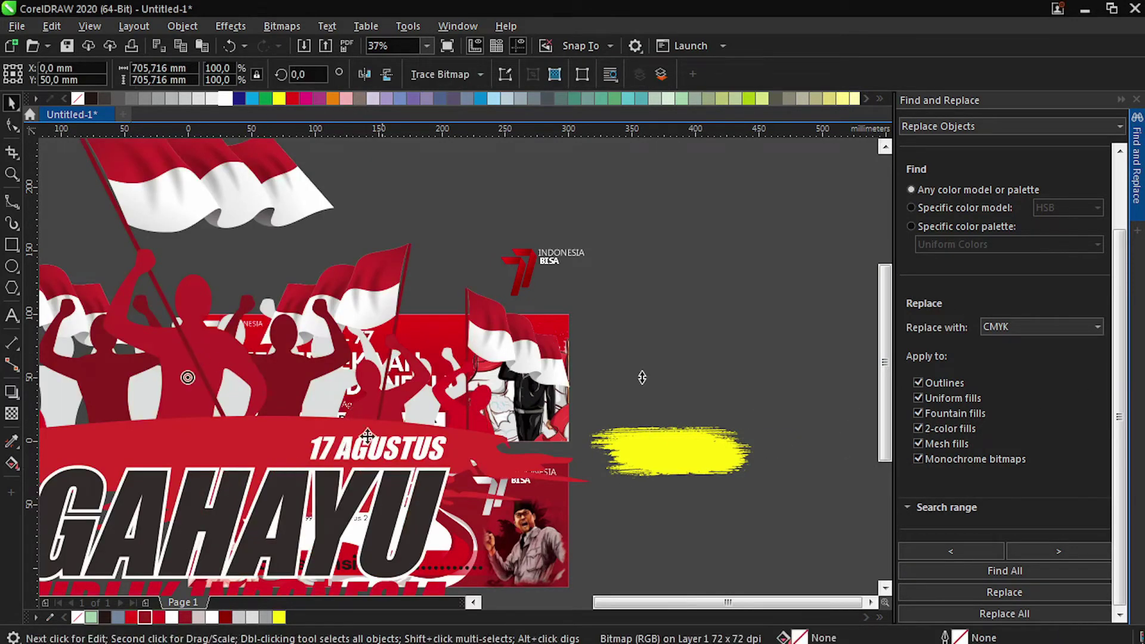
scroll(406, 380, down, 2)
drag(517, 170, 145, 540)
scroll(321, 409, up, 2)
drag(103, 585, 282, 442)
Step: Apply a uniform transparency to the flag-crowd illustration
click(12, 413)
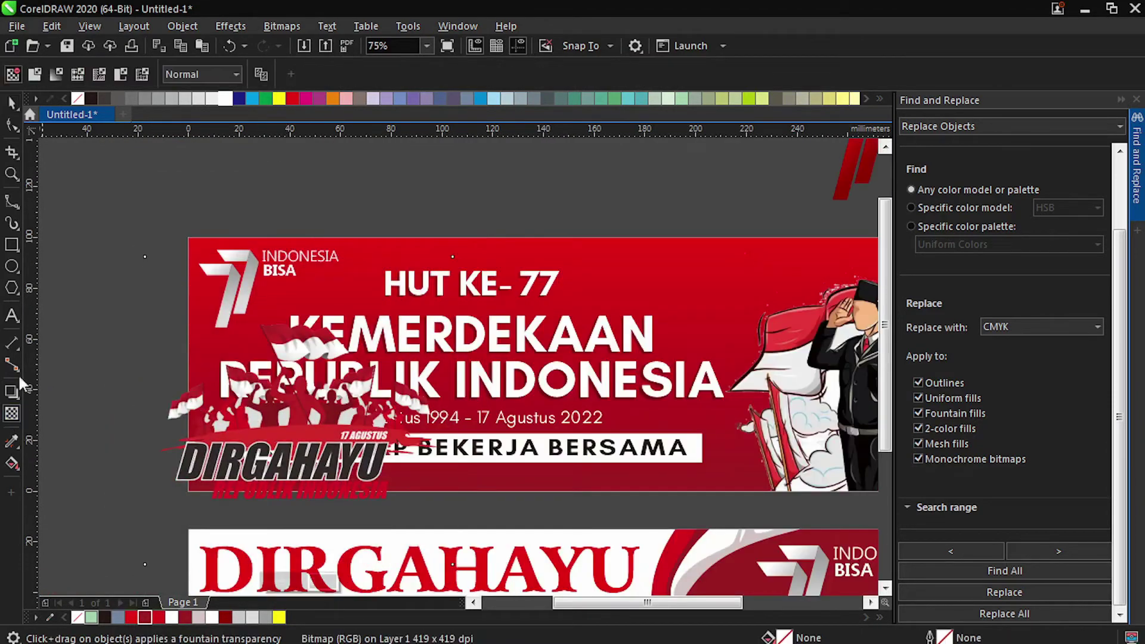
click(34, 74)
key(space)
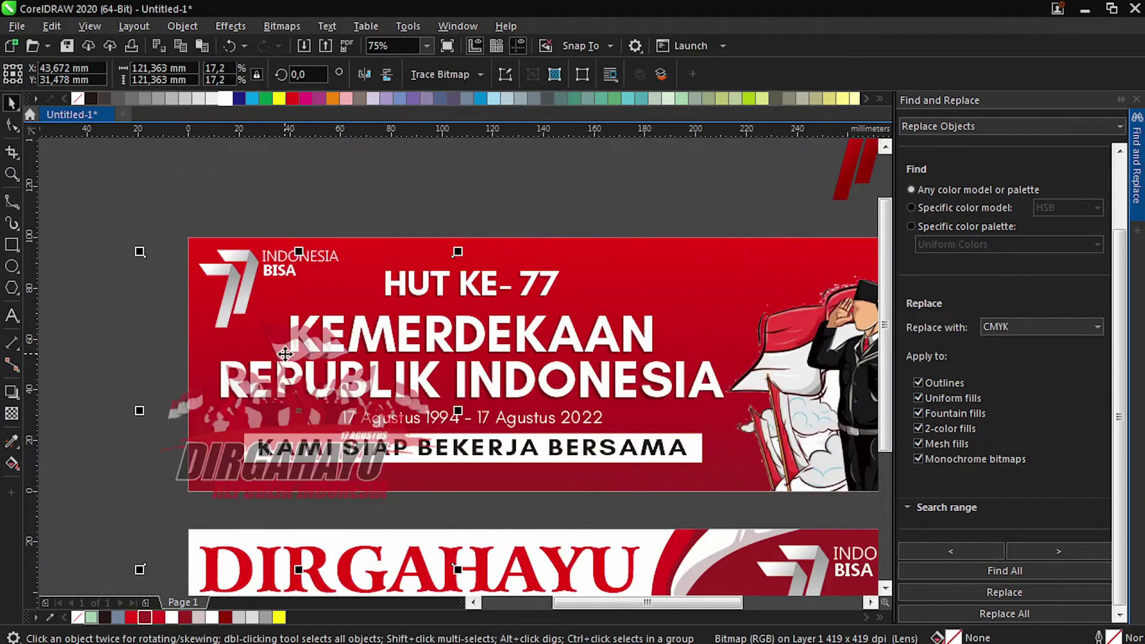
Step: Lower the flag-crowd illustration over the banner's bottom edge and enlarge it to about 186 mm wide
drag(215, 474, 225, 516)
drag(465, 294, 637, 206)
key(Down)
key(Down)
key(Down)
key(Down)
key(Down)
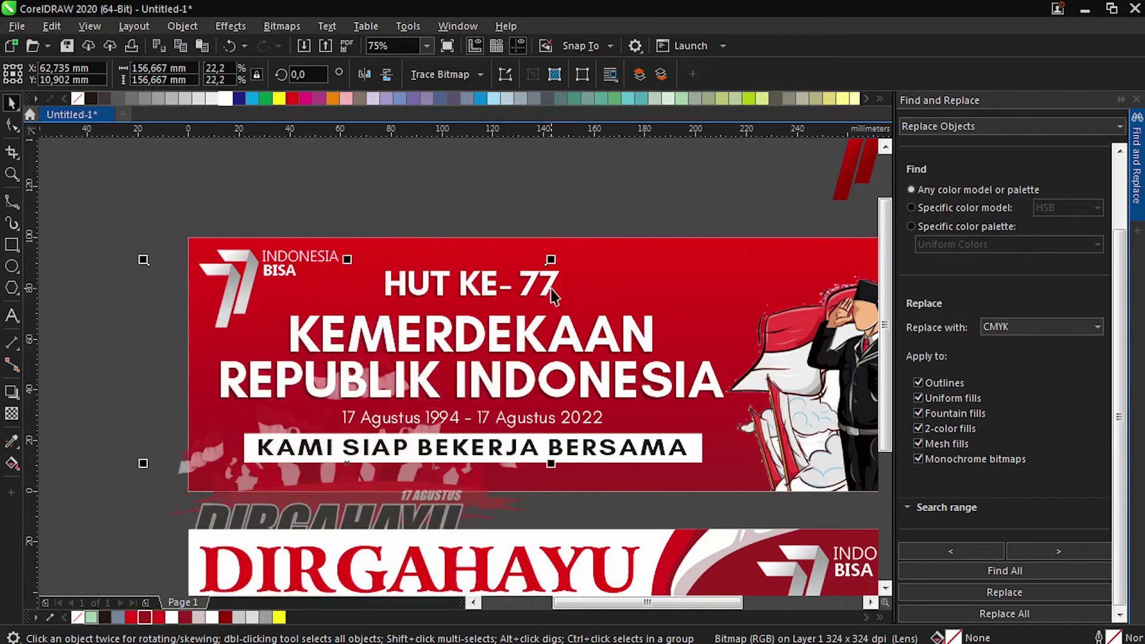
drag(547, 276, 620, 235)
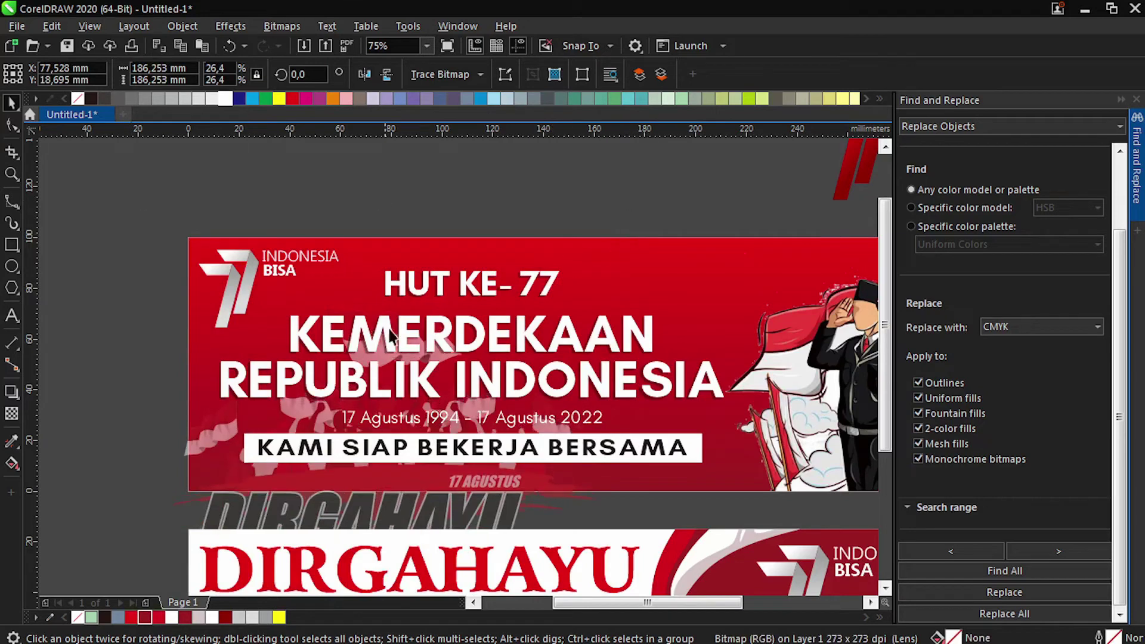
Step: Set the flag-crowd illustration's uniform transparency to 30
key(space)
text(30)
key(Return)
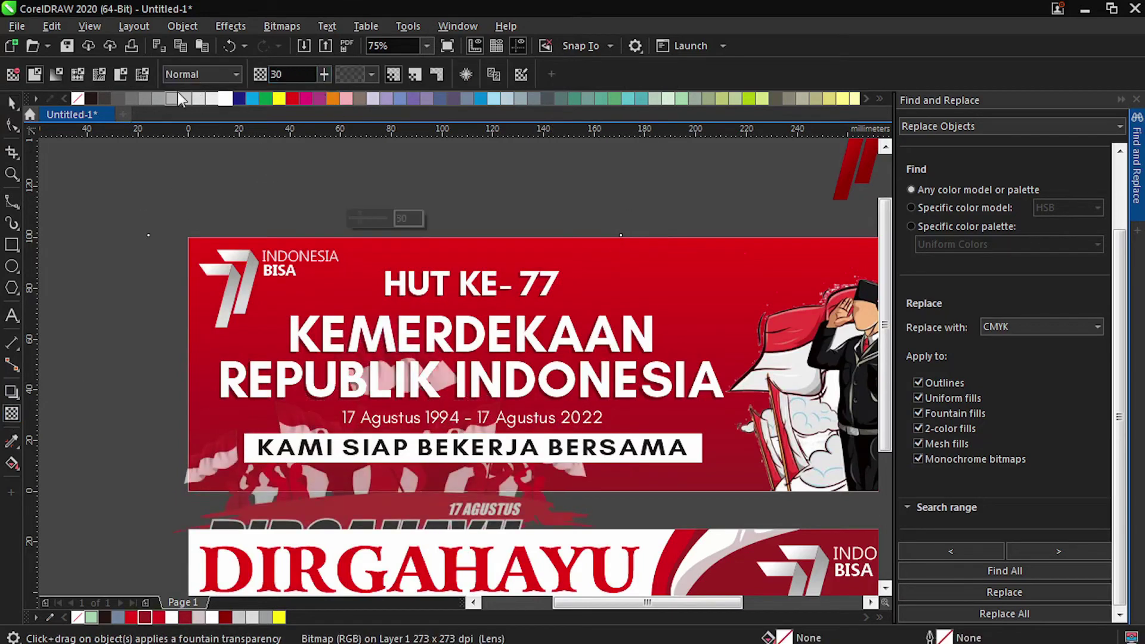
key(space)
Step: Shift the flag-crowd illustration down and left so it overhangs the banner's lower-left corner
scroll(300, 272, down, 1)
key(Left)
key(Left)
key(Down)
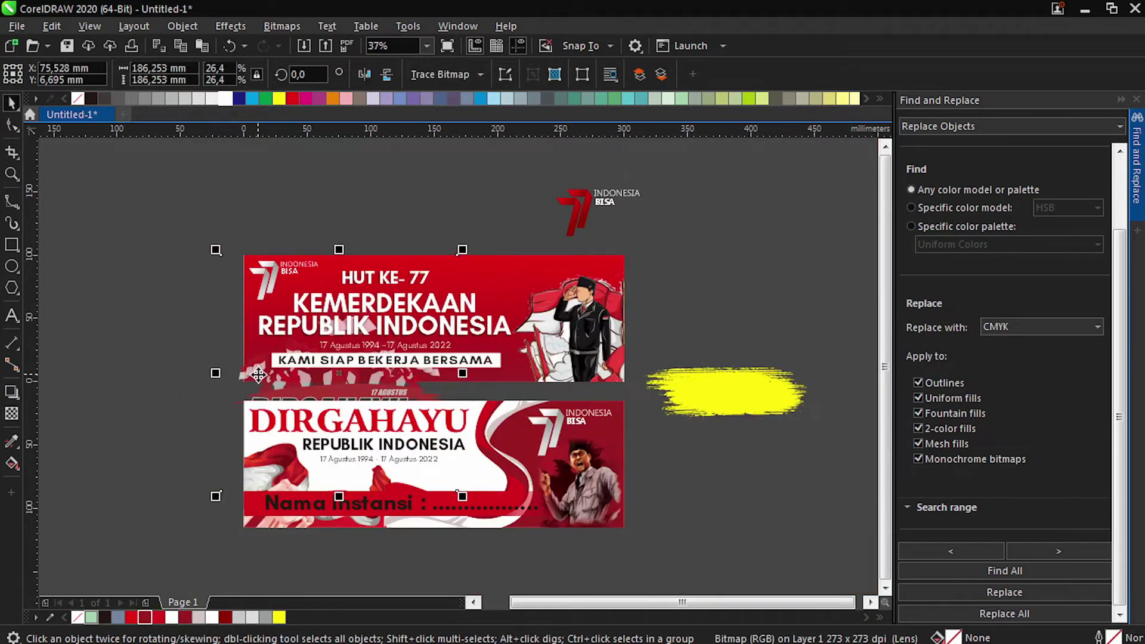
drag(259, 374, 239, 372)
Step: Try to PowerClip the flag-crowd illustration inside the red banner background
right_click(242, 370)
click(336, 409)
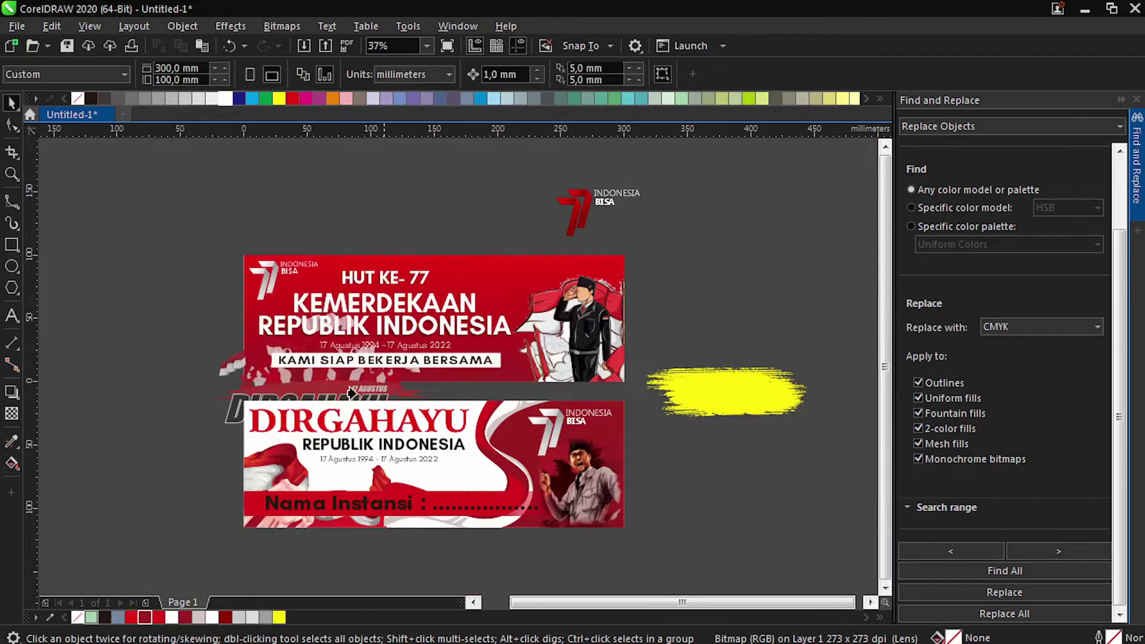
click(471, 237)
click(631, 378)
click(236, 362)
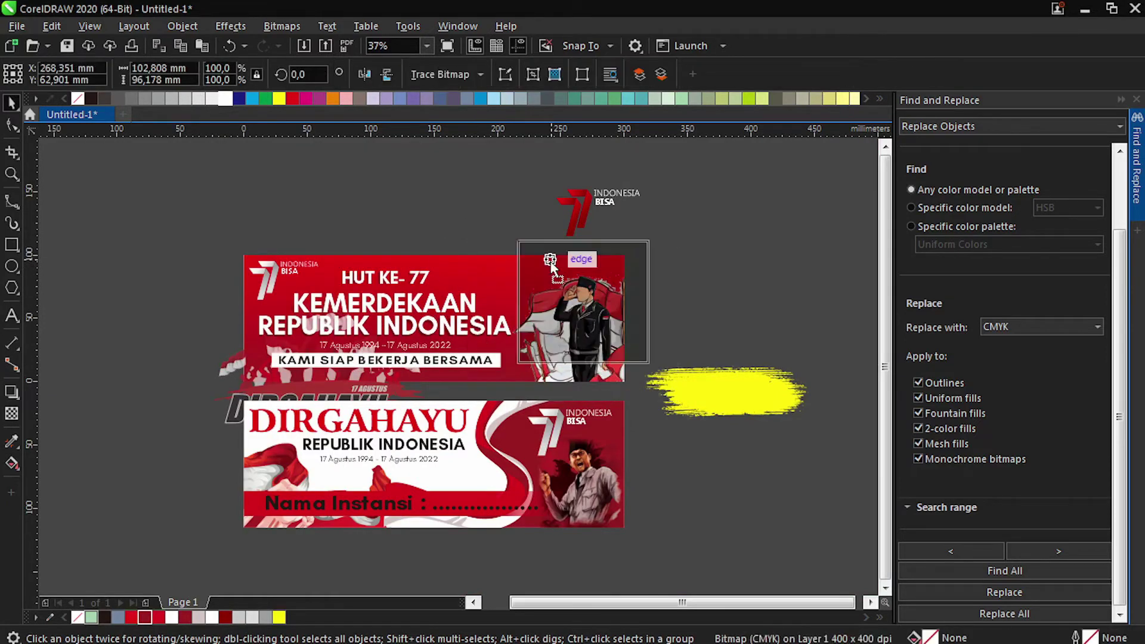
Step: Nudge the flag-crowd illustration slightly left and up, and PowerClip it inside the red banner background
drag(236, 362, 232, 363)
key(Up)
key(Up)
key(Up)
key(Up)
key(Up)
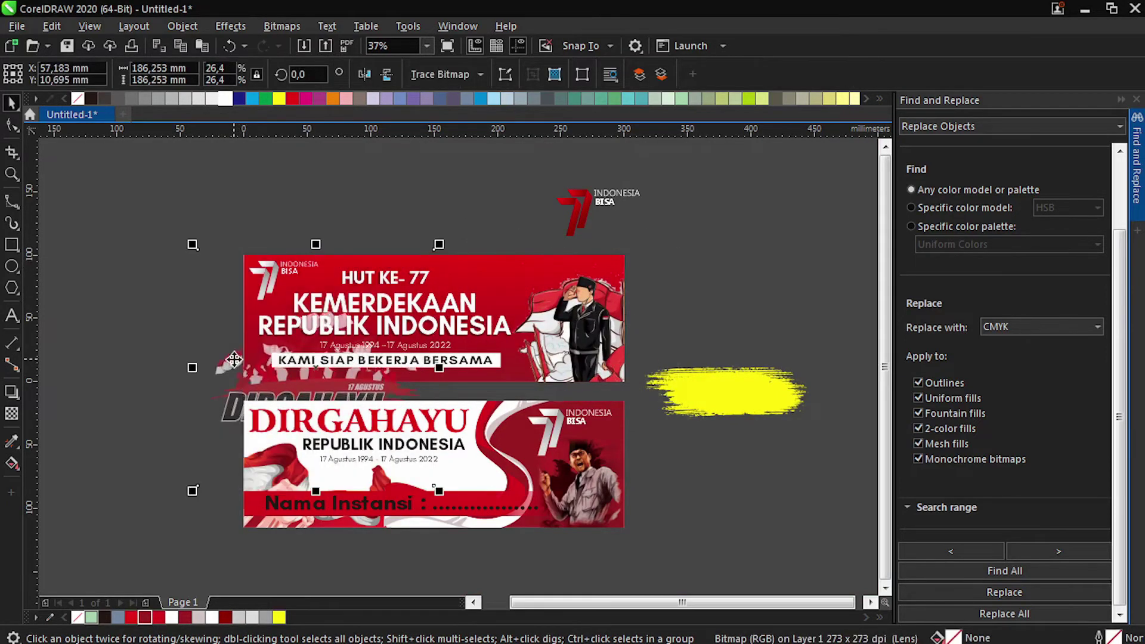
right_click(234, 359)
click(332, 411)
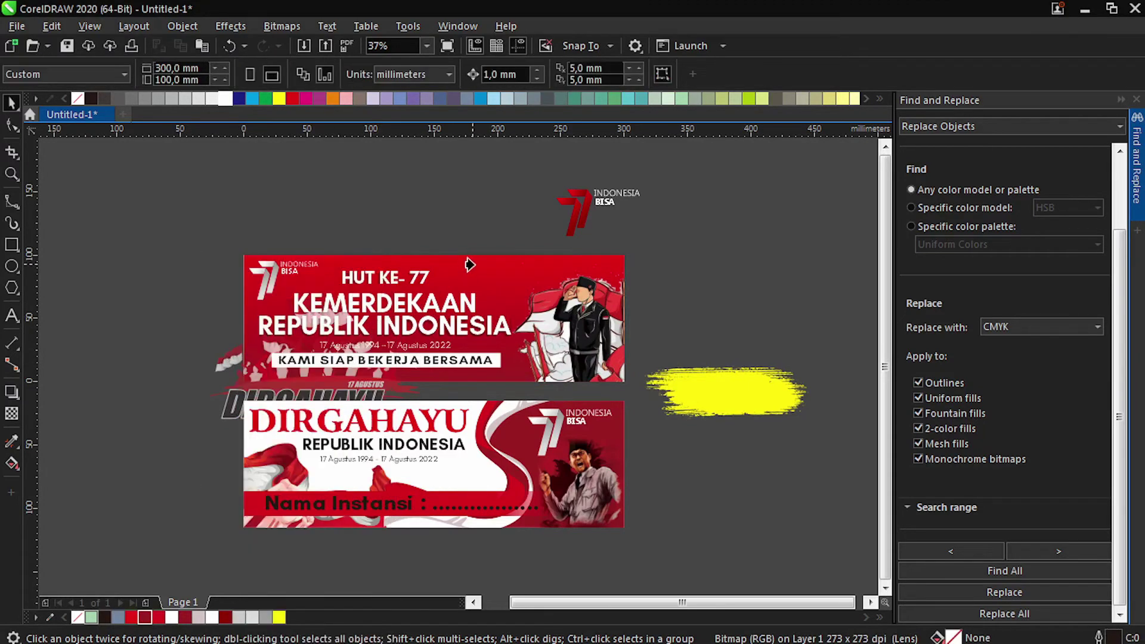
click(465, 258)
Step: Set the transparency of the flag-crowd illustration inside the red banner's PowerClip to 50 and finish editing the contents
scroll(342, 332, up, 1)
double_click(202, 399)
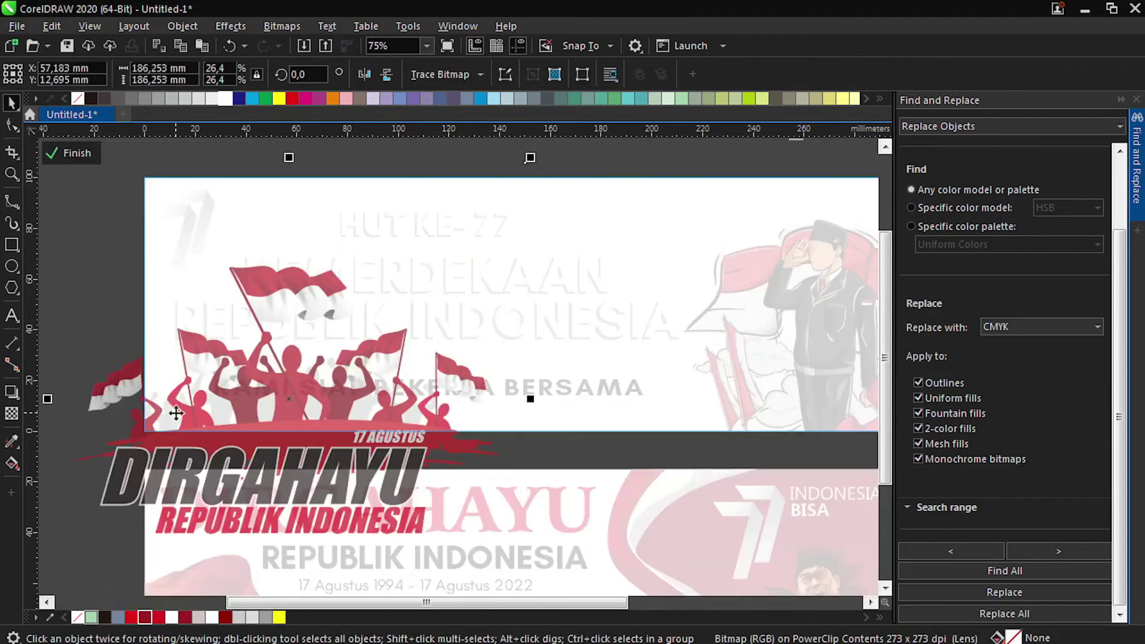
click(12, 412)
drag(292, 75, 213, 98)
text(50)
key(Return)
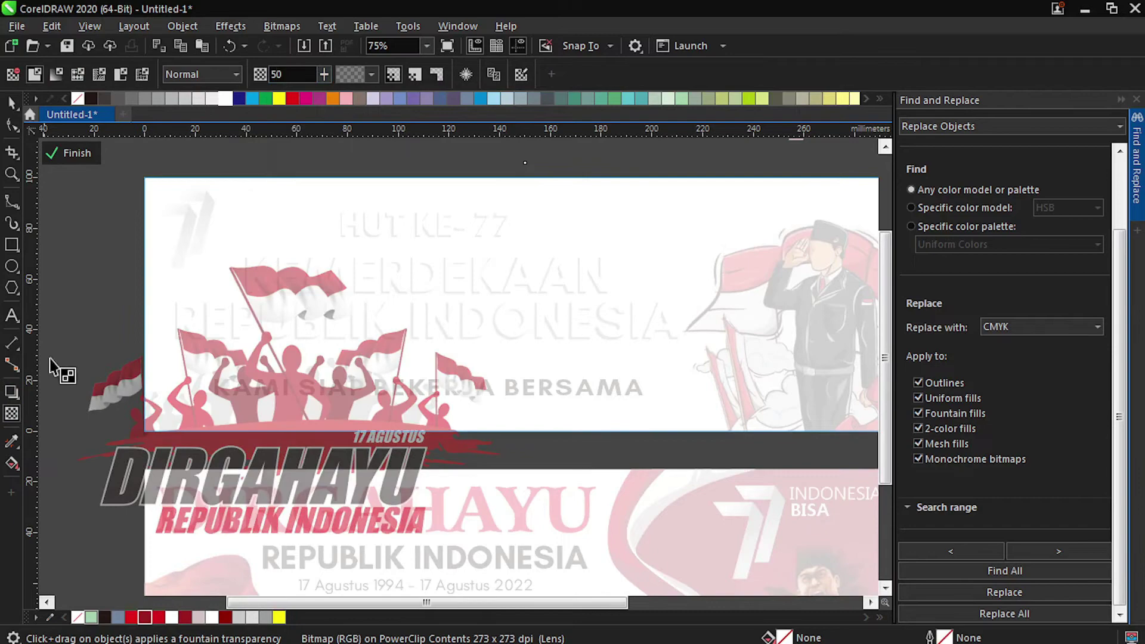
click(12, 103)
click(109, 210)
click(76, 153)
scroll(342, 360, down, 1)
click(199, 281)
scroll(219, 266, up, 1)
drag(220, 258, 454, 364)
drag(319, 331, 323, 336)
scroll(204, 324, down, 1)
click(204, 324)
Step: Move the yellow brush stroke and the loose red 77 logo farther right, clear of the banners
drag(721, 436, 739, 439)
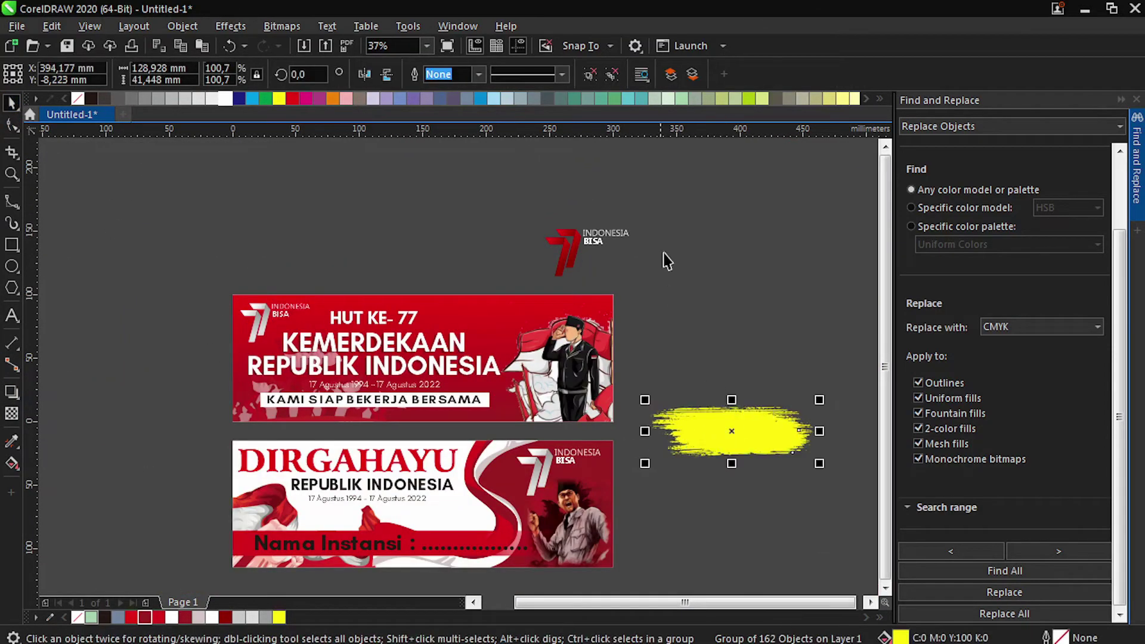
click(564, 250)
drag(564, 251, 748, 285)
Step: Select all objects of the red HUT KE- 77 banner and move them directly below the DIRGAHAYU banner
drag(641, 265, 204, 435)
scroll(204, 435, down, 1)
drag(396, 312, 429, 462)
scroll(429, 463, up, 1)
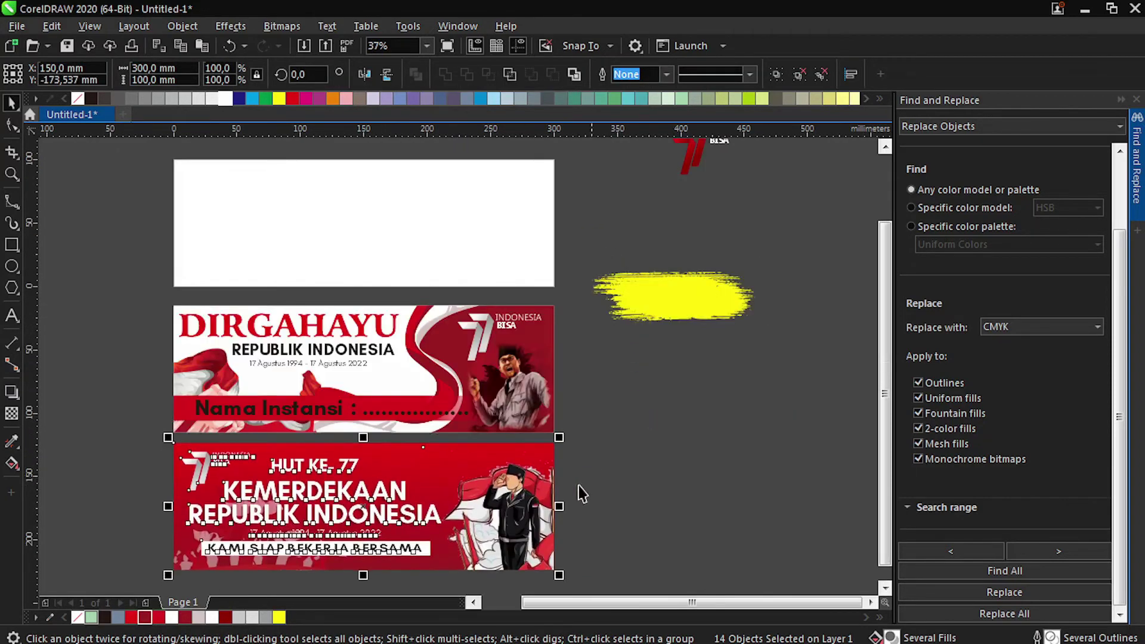
click(581, 494)
scroll(453, 332, down, 1)
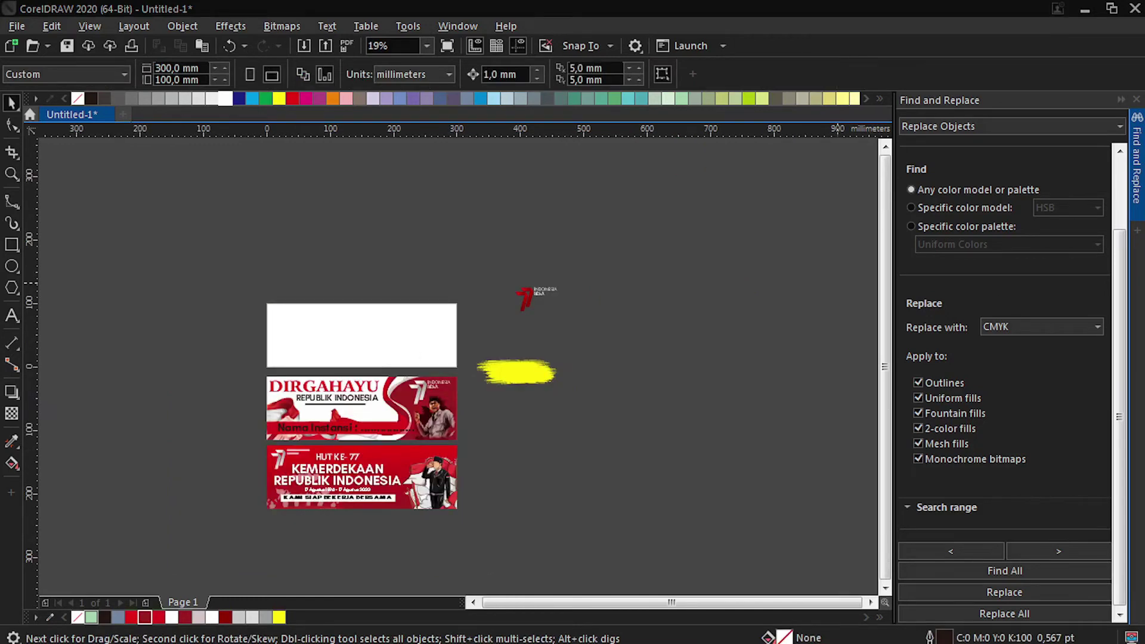
click(293, 316)
key(space)
click(304, 290)
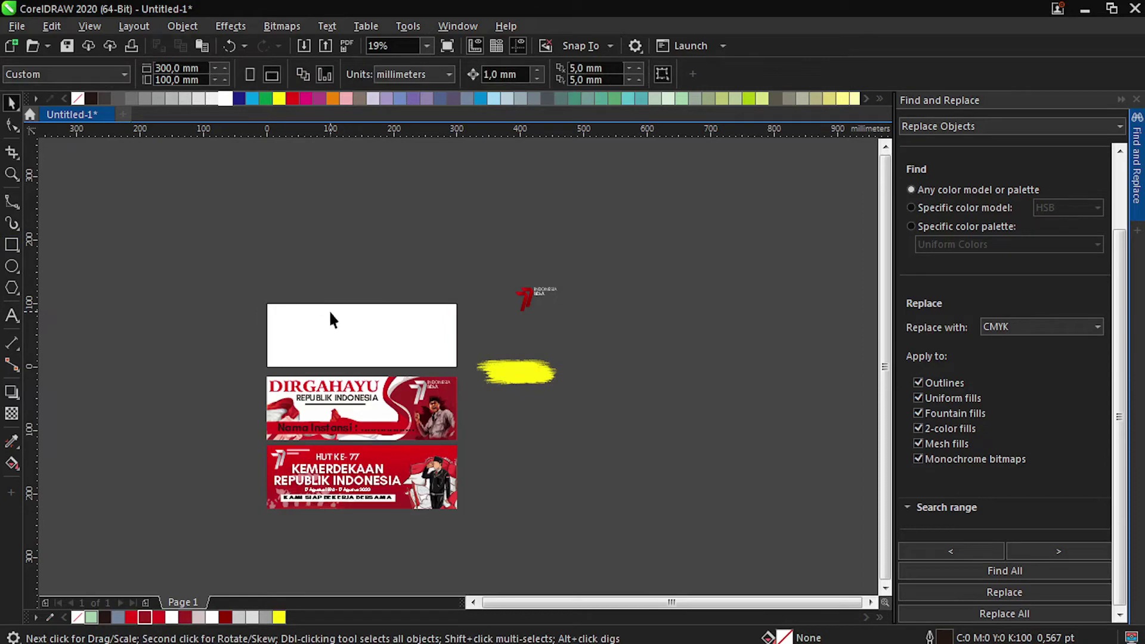
scroll(379, 301, up, 1)
scroll(431, 345, down, 1)
Step: Duplicate the soldier illustration from the red banner onto the blank white banner and align it to the lower-right corner
click(469, 496)
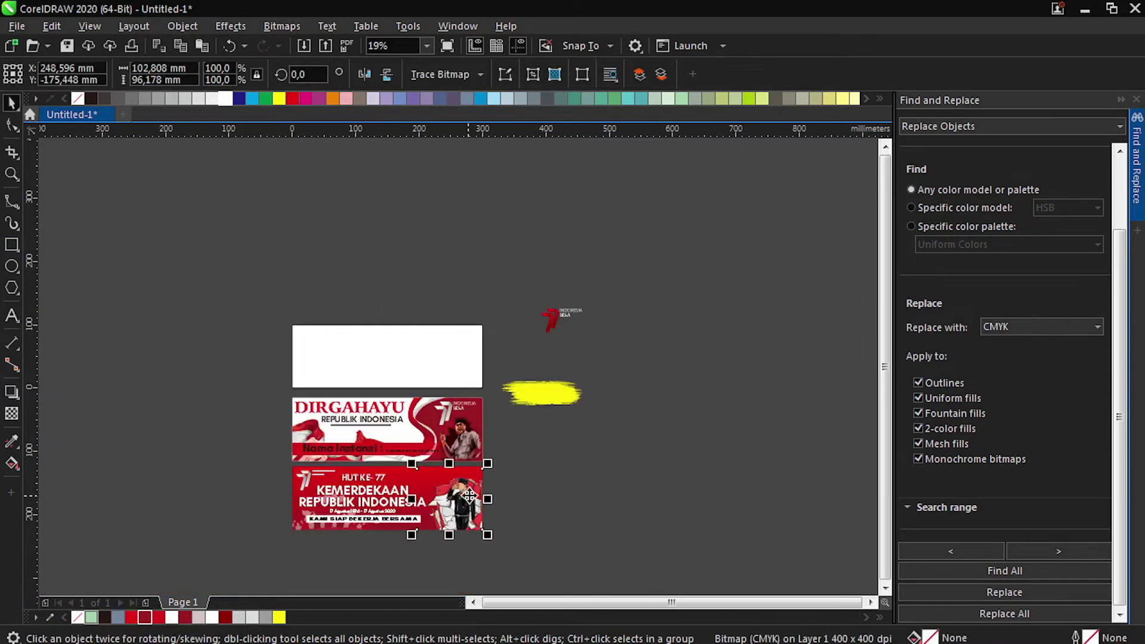
drag(469, 496, 466, 381)
scroll(430, 358, up, 1)
scroll(430, 337, up, 1)
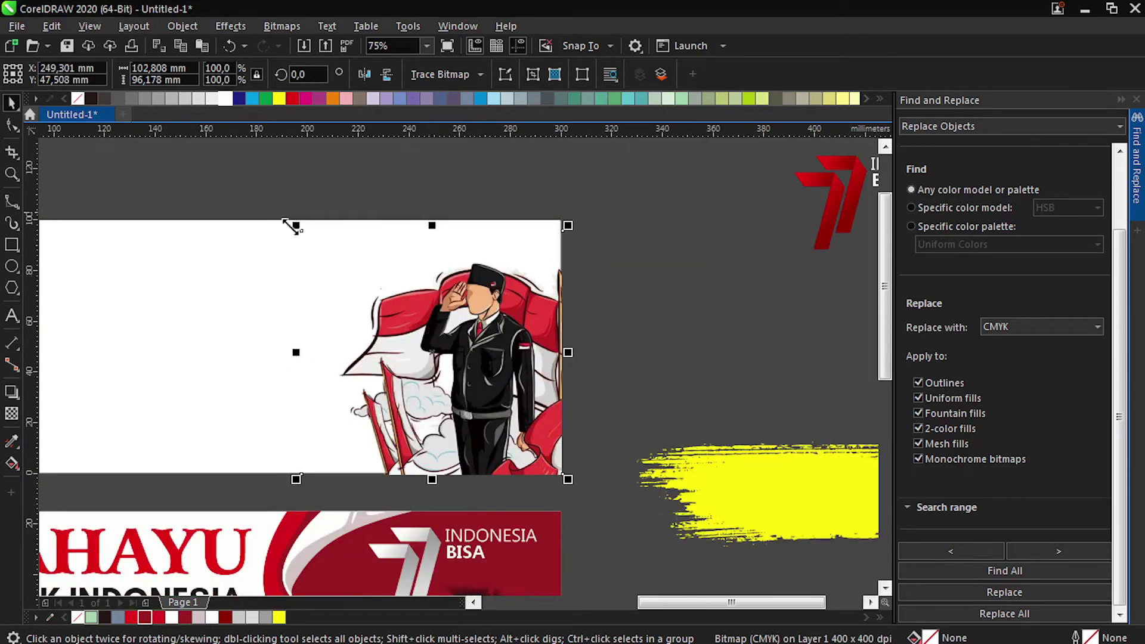
drag(474, 348, 475, 349)
shift+click(233, 368)
key(b)
key(r)
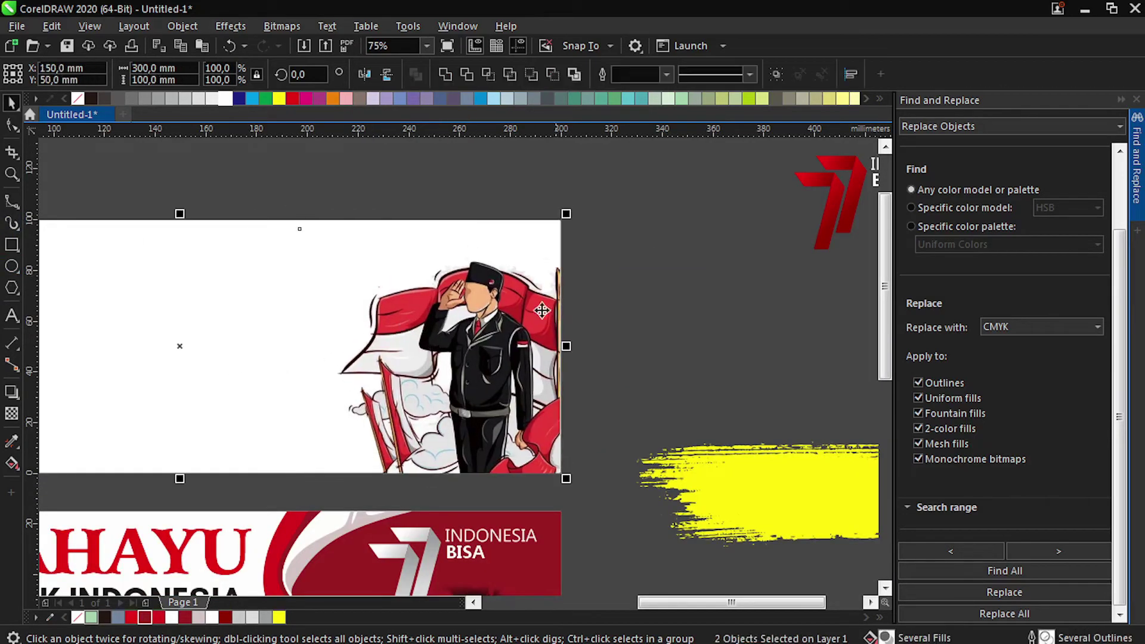
Step: Trace a B-spline contour around the outer left and upper edges of the flags and soldier on the white banner
click(542, 309)
click(12, 203)
scroll(365, 478, up, 1)
click(403, 488)
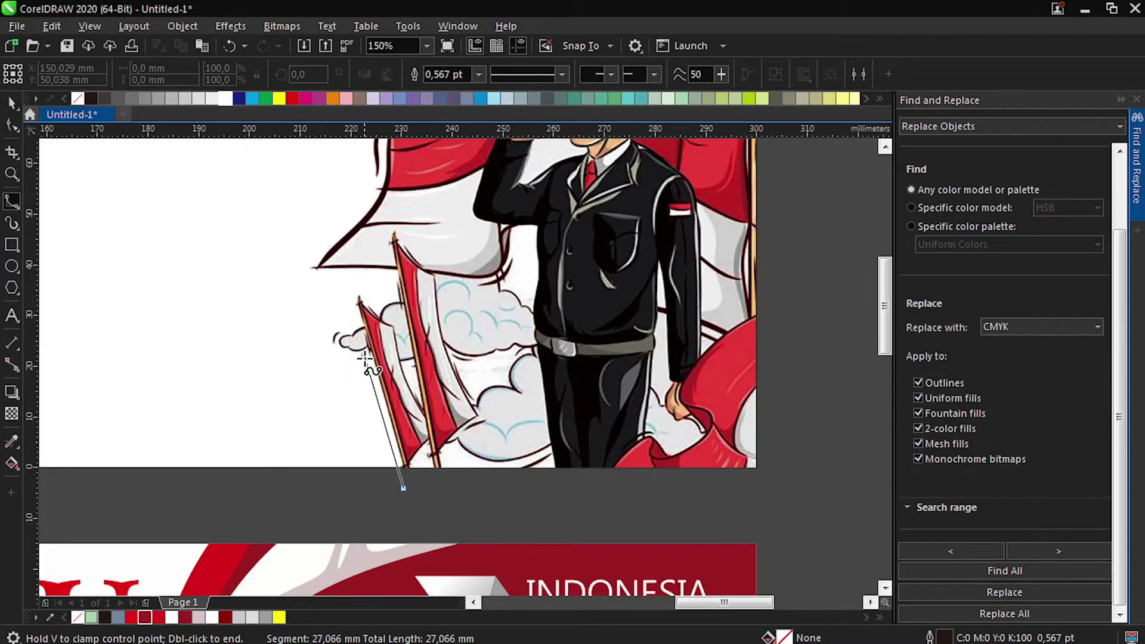
click(362, 355)
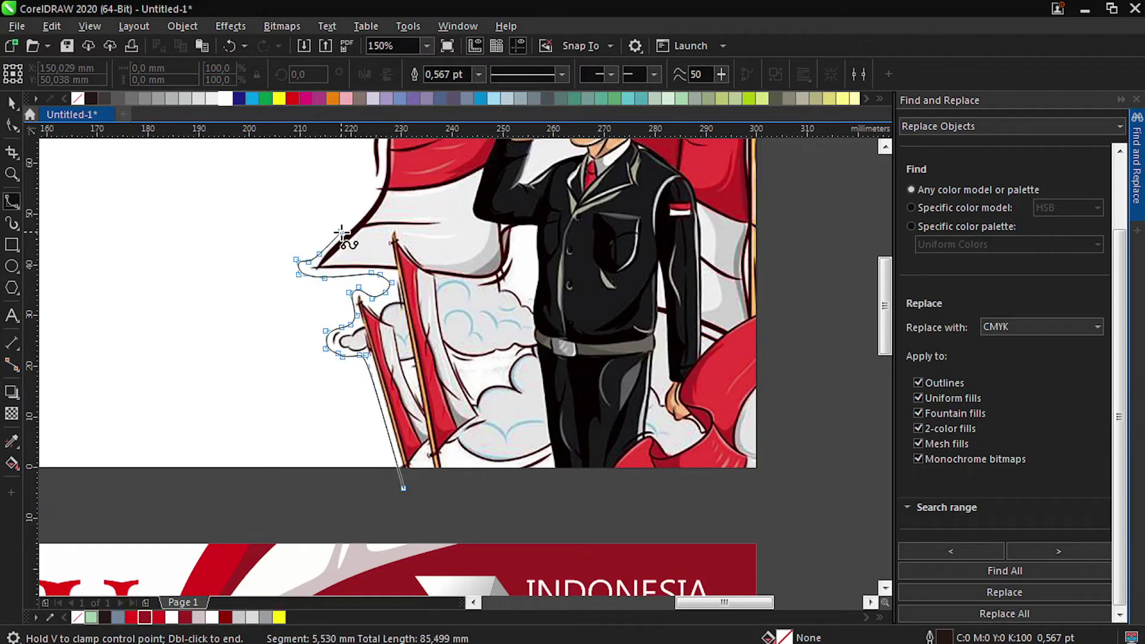
click(342, 232)
scroll(352, 236, up, 3)
click(370, 269)
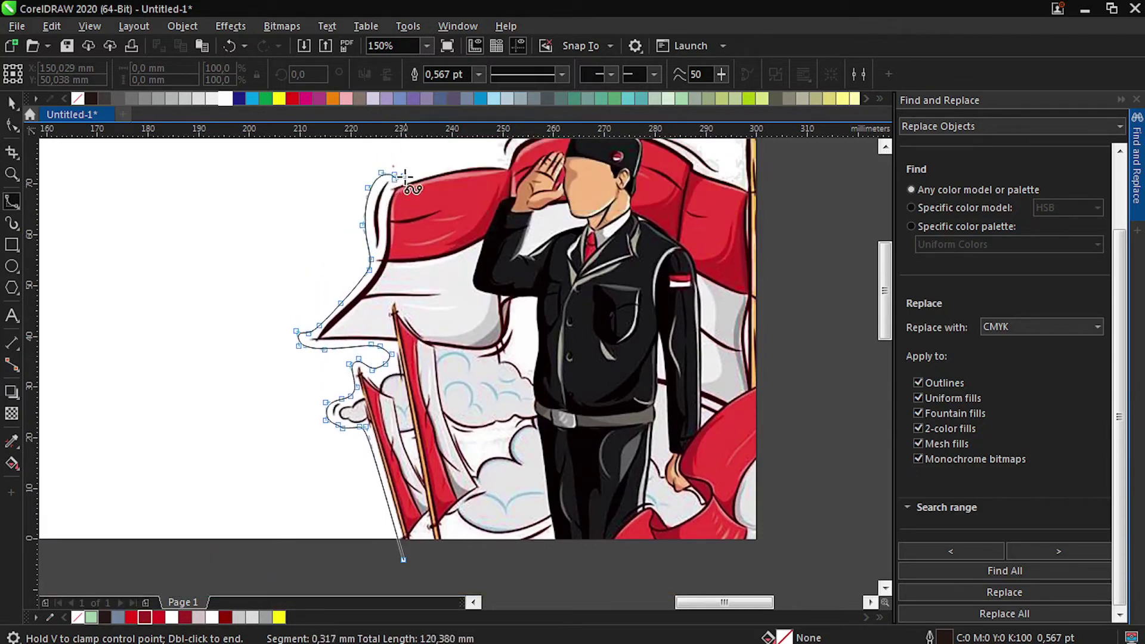
click(493, 161)
scroll(492, 161, up, 4)
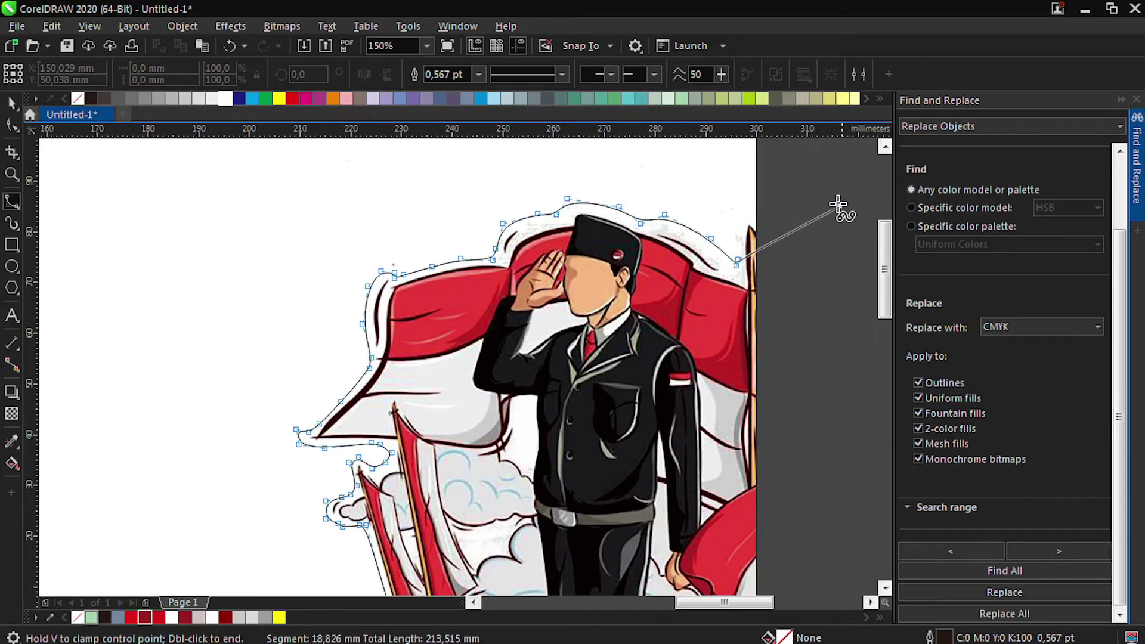
click(732, 208)
double_click(787, 209)
Step: Continue the contour from its lower end around the underside and outer right edge of the illustration, closing it at its start
scroll(441, 255, down, 2)
scroll(412, 376, up, 1)
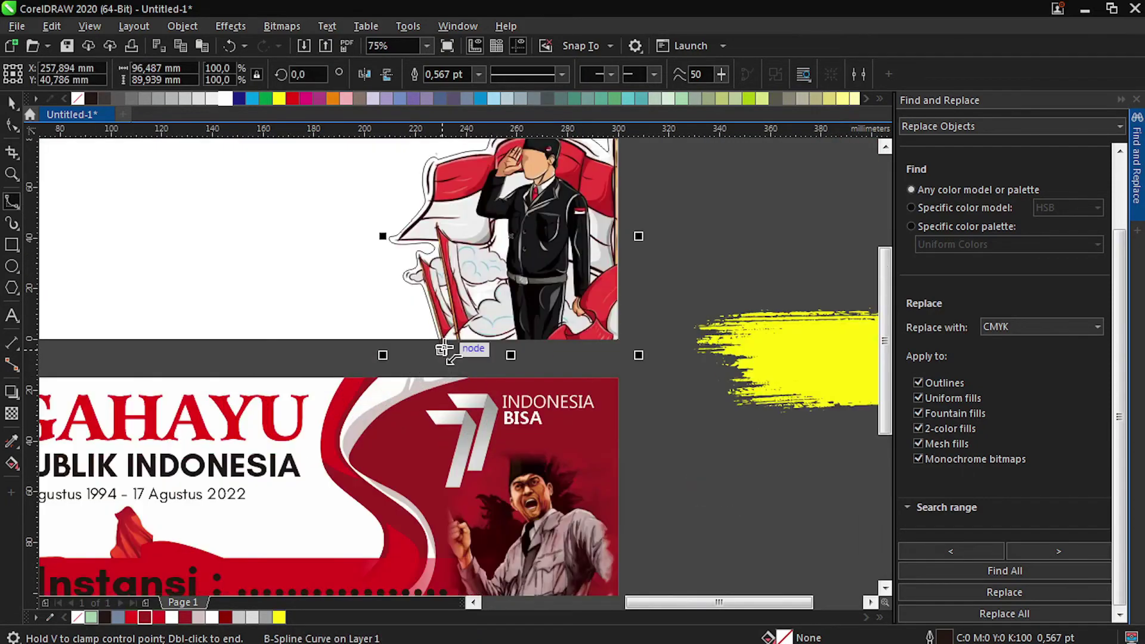
click(441, 350)
click(448, 362)
click(463, 363)
click(647, 365)
click(661, 337)
scroll(642, 156, up, 1)
click(667, 179)
click(464, 228)
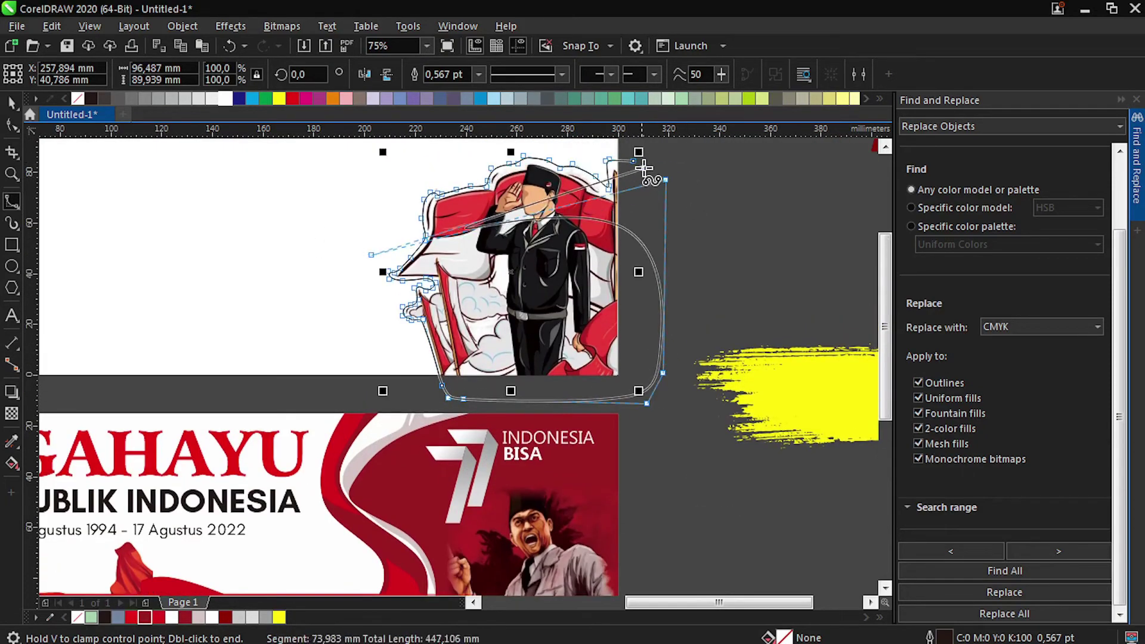
click(617, 162)
Step: Intersect the closed contour with the white banner rectangle and delete the original contour
key(space)
shift+click(314, 264)
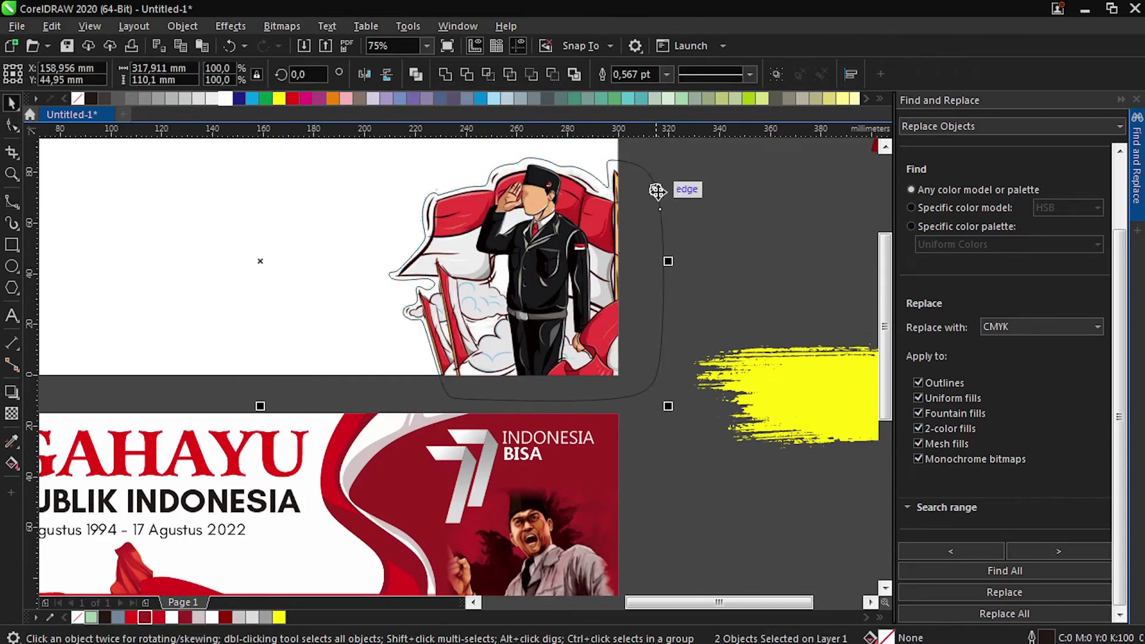
click(481, 78)
click(647, 178)
key(Delete)
Step: Fill the trimmed contour shape with white, send it back one level behind the soldier illustration, and remove its outline
click(615, 170)
drag(607, 177, 664, 197)
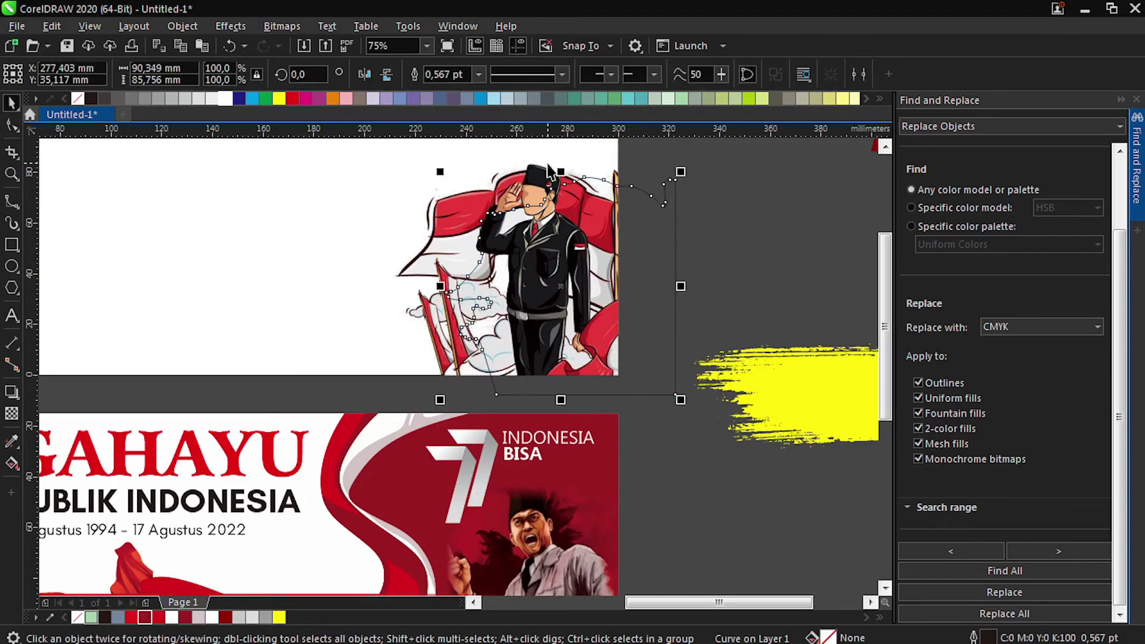
key(ctrl+z)
click(226, 98)
key(ctrl+Page_Down)
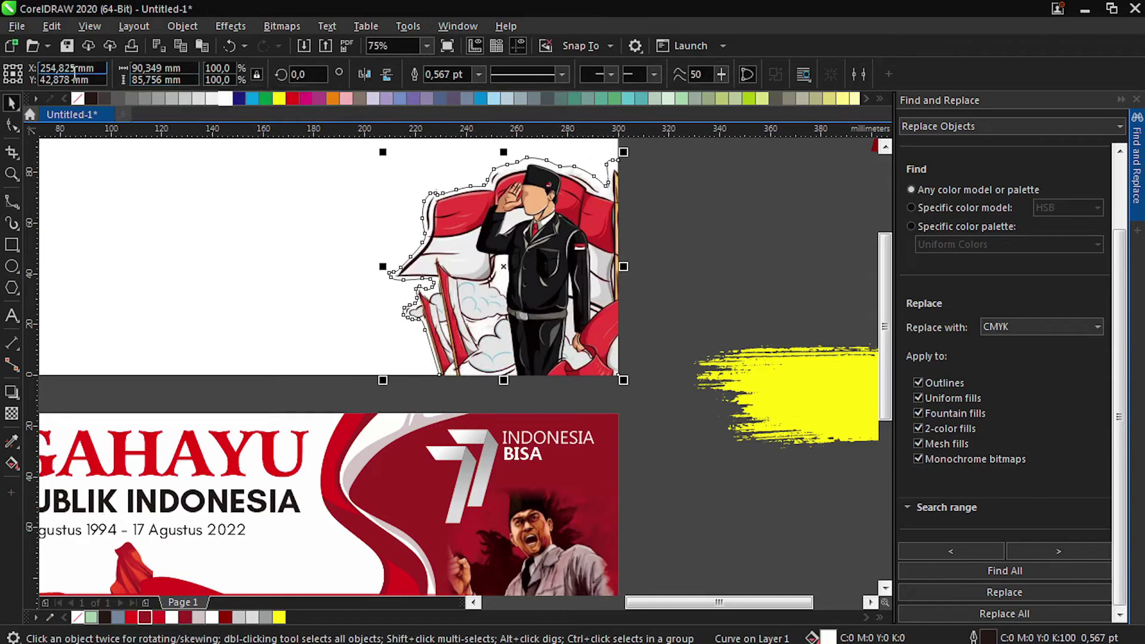
right_click(78, 99)
scroll(418, 216, down, 2)
scroll(425, 218, up, 1)
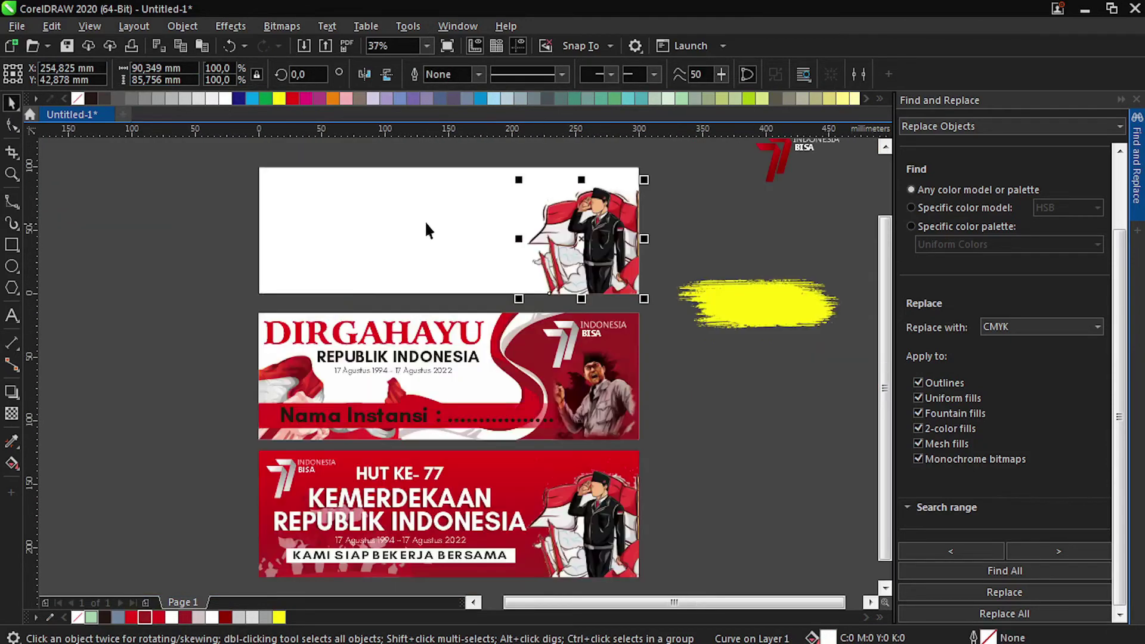
Step: Draw a full-width strip about 10 mm high along the white banner's bottom edge, fill it red and remove its outline
click(11, 245)
drag(258, 293, 639, 281)
key(space)
scroll(447, 285, up, 2)
click(292, 99)
right_click(78, 98)
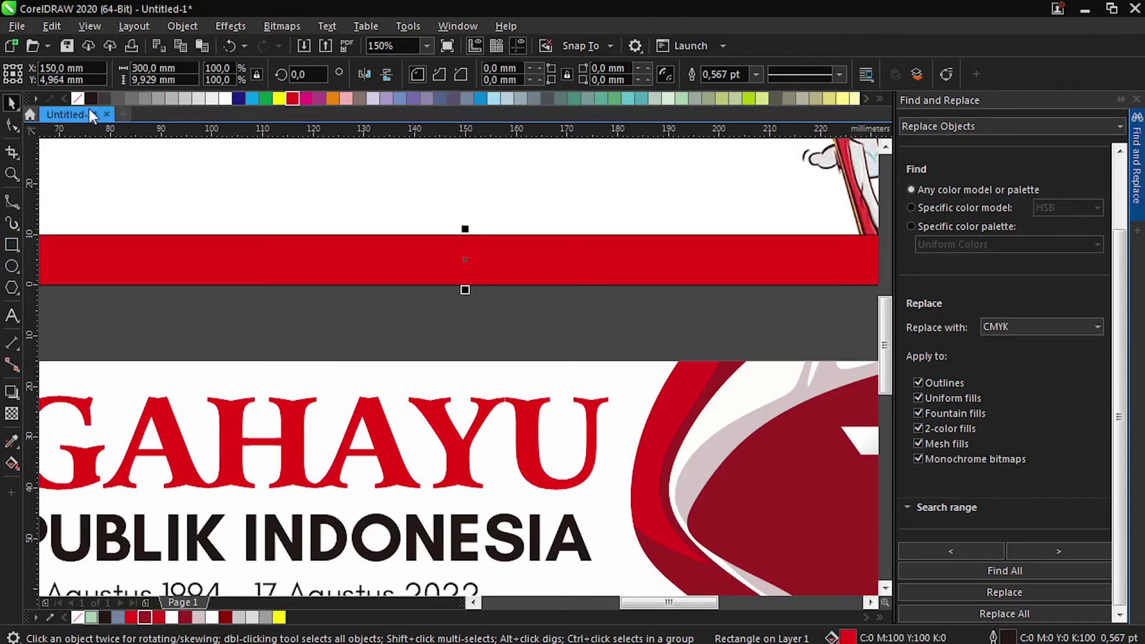
Step: Set the red strip's size to 300 mm wide and 10 mm high
scroll(410, 320, down, 1)
text(10)
key(Return)
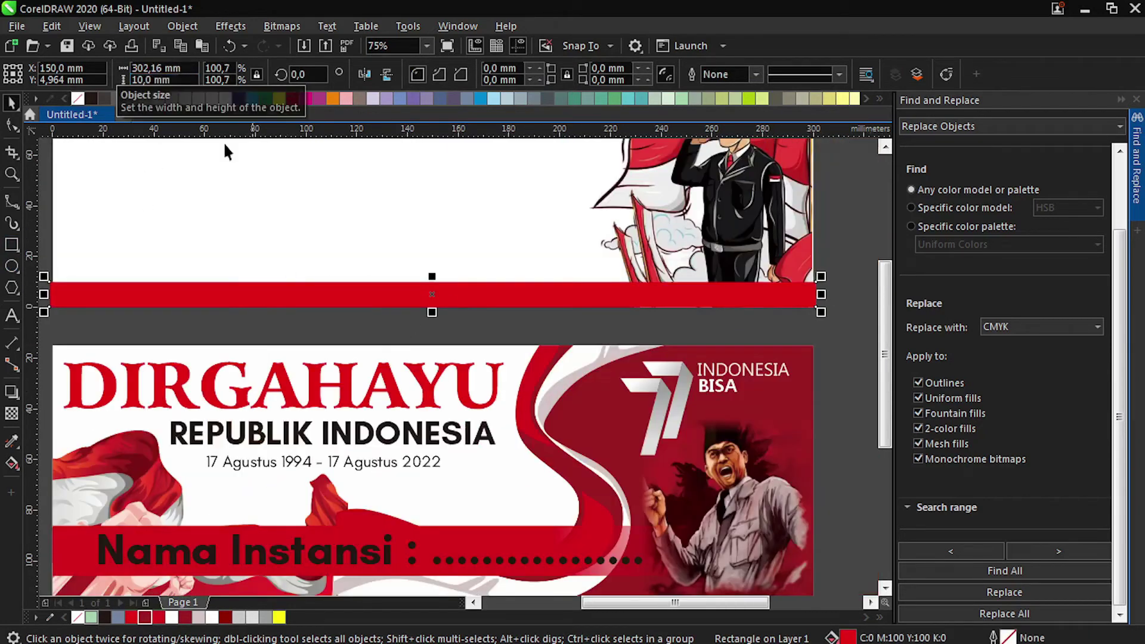
text(300)
key(Return)
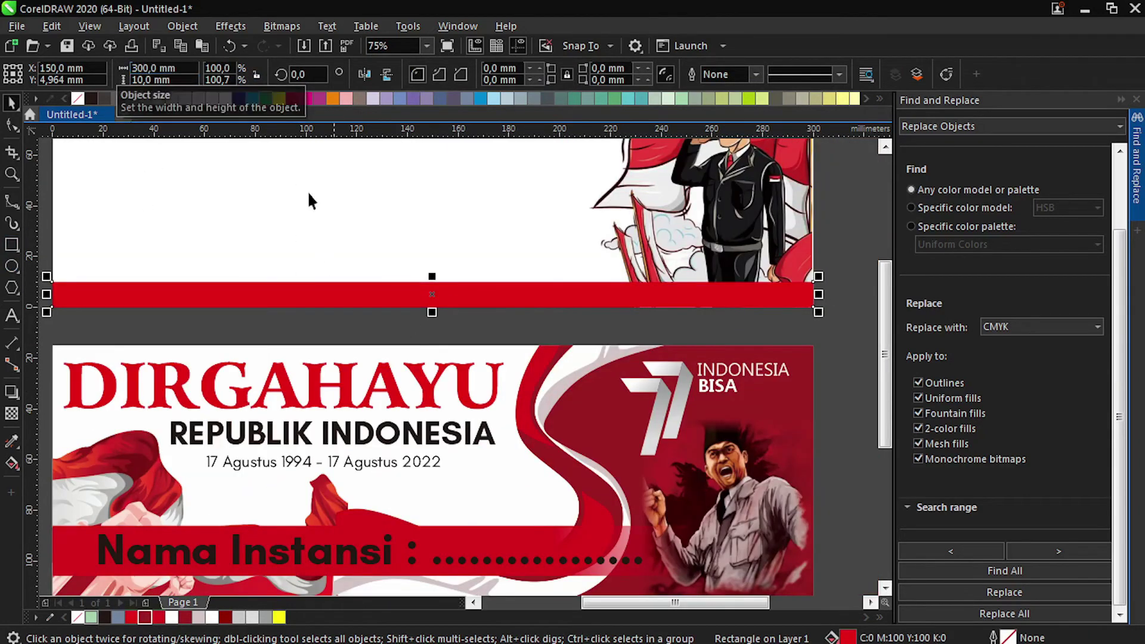
Step: Duplicate the red strip as a thin line about 1.5 mm high, placed just above it with a narrow white gap
drag(431, 312, 429, 279)
right_click(429, 279)
scroll(435, 275, up, 3)
drag(411, 239, 410, 292)
key(Up)
scroll(410, 292, down, 5)
scroll(432, 320, up, 3)
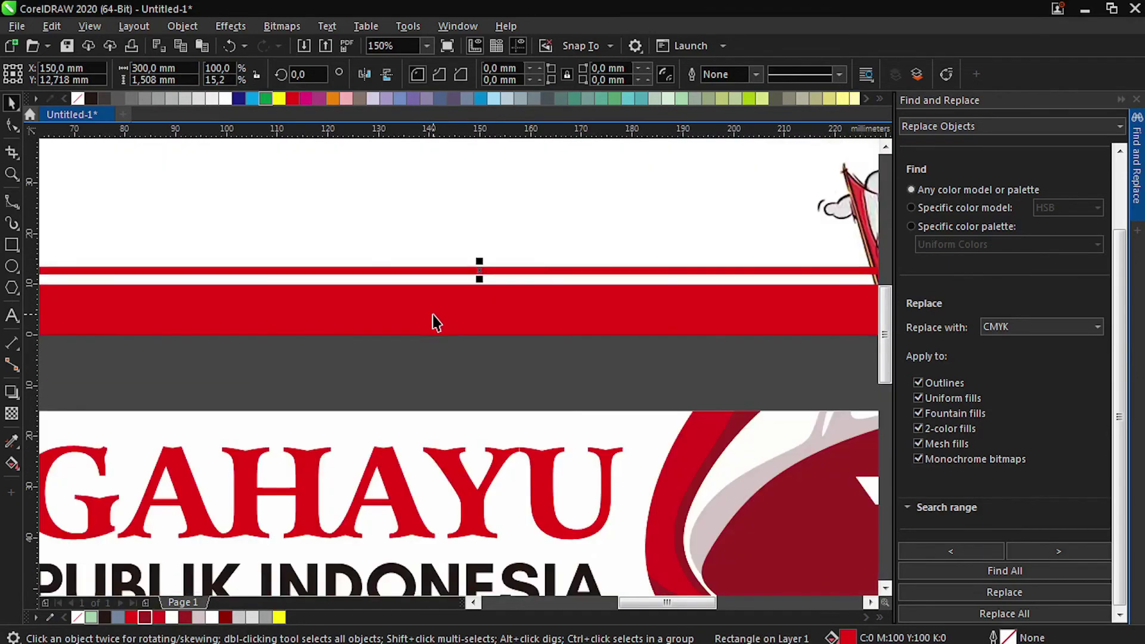
Step: Group the two red strips and apply a linear fountain transparency that fades them out toward the soldier
scroll(431, 320, down, 3)
drag(155, 290, 589, 344)
key(ctrl+g)
click(12, 413)
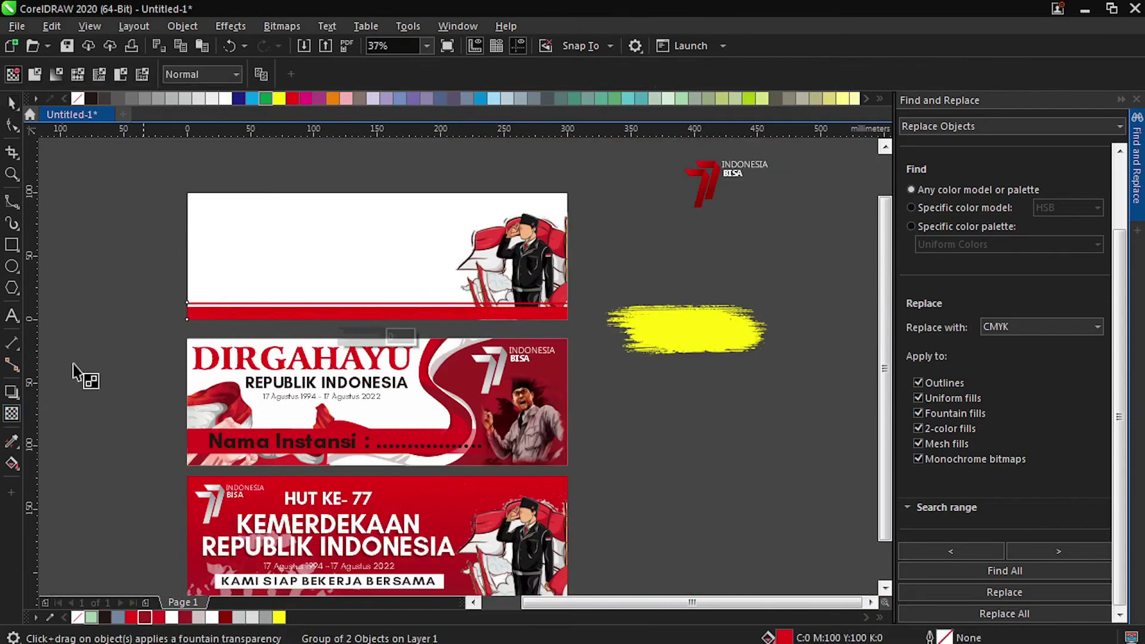
drag(413, 307, 340, 307)
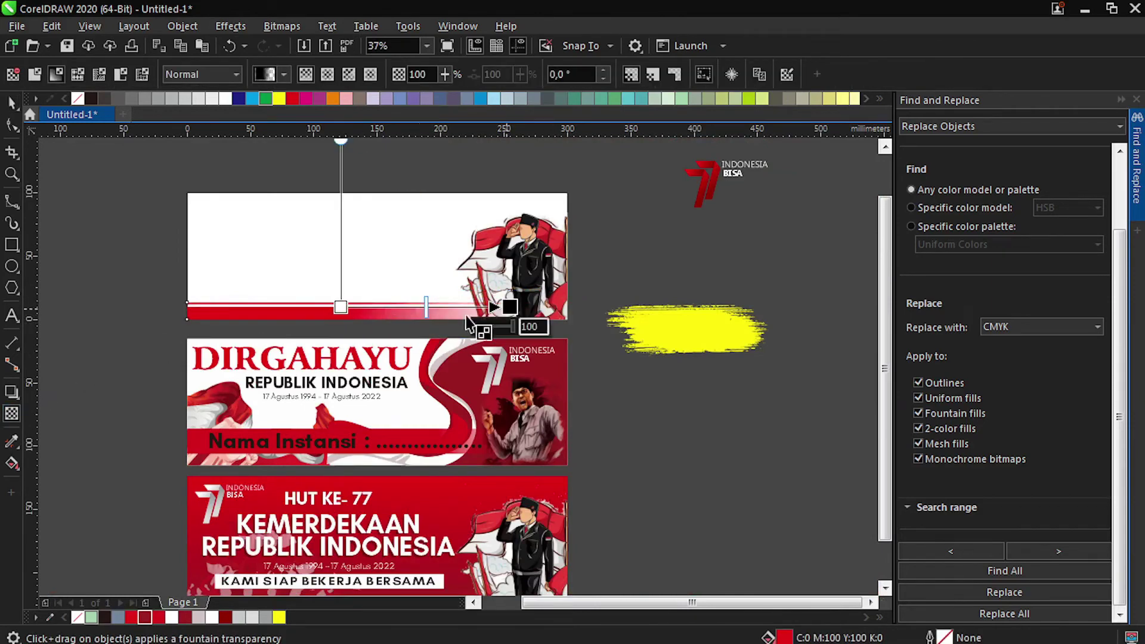
drag(507, 308, 493, 308)
Step: Paste the Garuda emblem and place it above the white banner
key(ctrl+v)
scroll(173, 515, down, 1)
drag(154, 536, 277, 311)
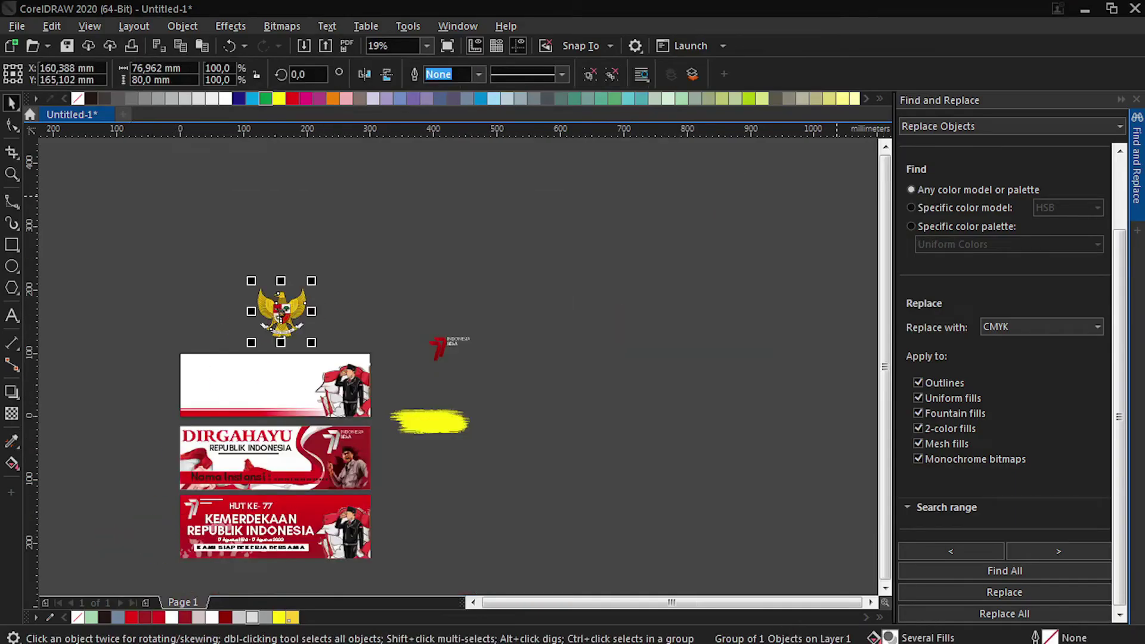
Step: Import the flag-and-raised-fists image beside the banners and scale it down to 44% of its size
click(128, 500)
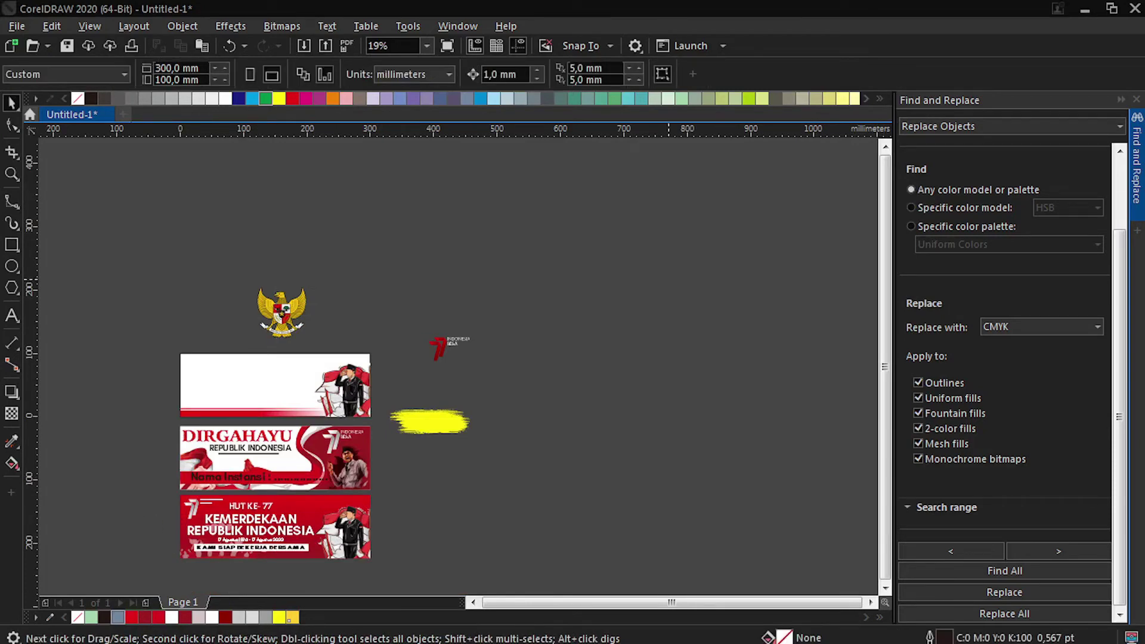
drag(943, 283, 516, 415)
click(600, 314)
drag(556, 452, 597, 498)
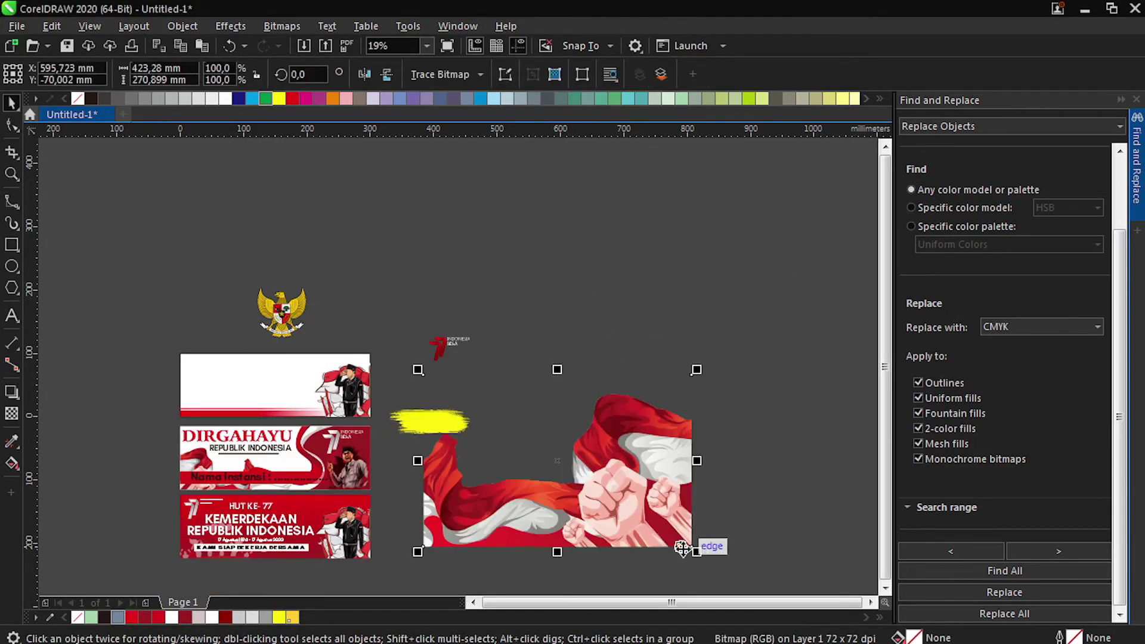
drag(695, 549, 545, 453)
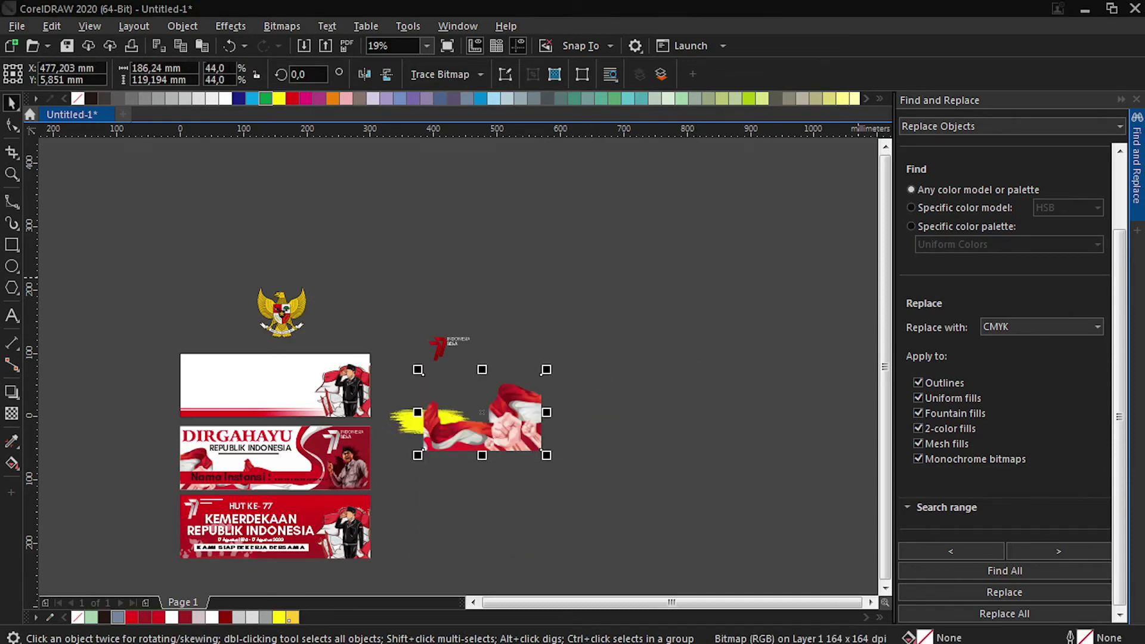
Step: Mirror the flag-and-fists image horizontally, fit it to the white banner's lower-left corner, and scale it to about 43.9%
drag(538, 440, 212, 400)
scroll(160, 395, up, 2)
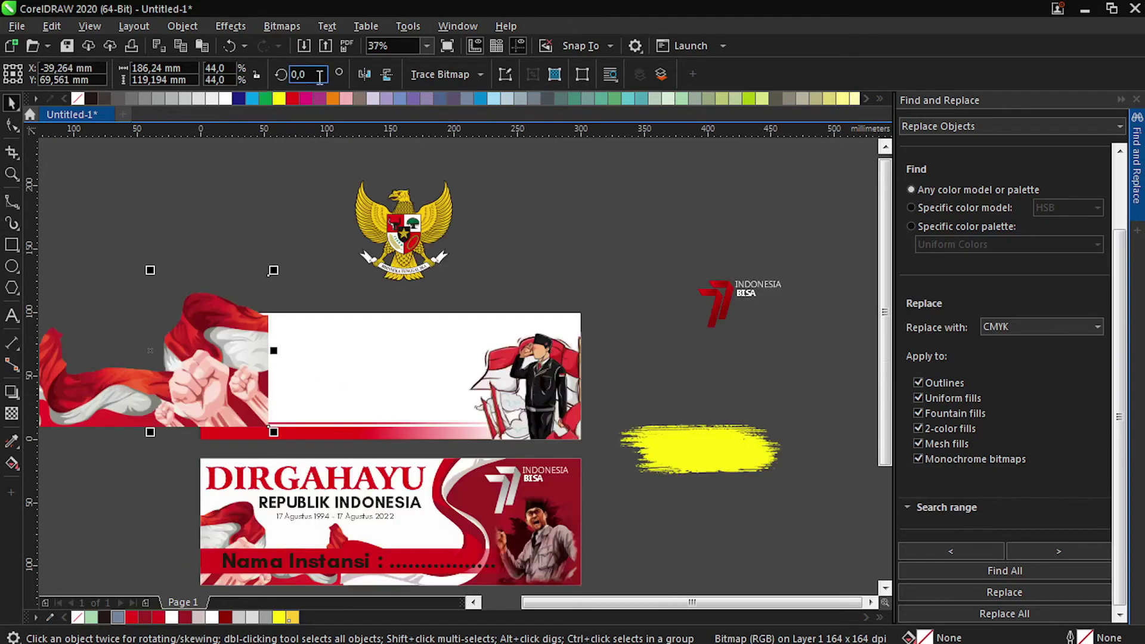
click(364, 75)
drag(153, 352, 245, 425)
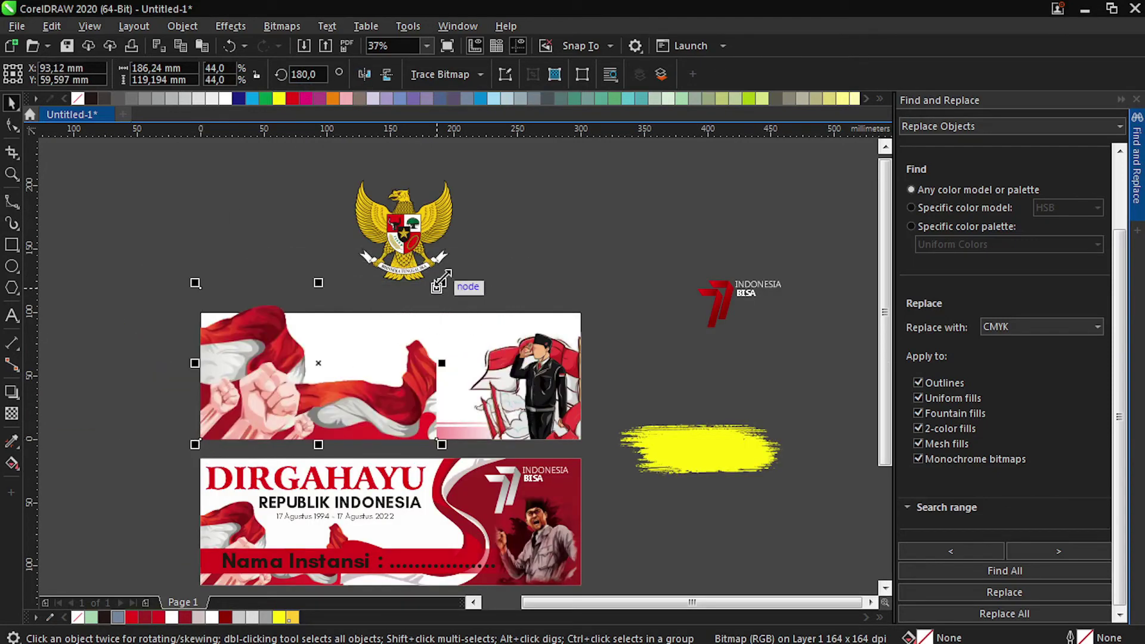
key(shift+Page_Down)
key(ctrl+z)
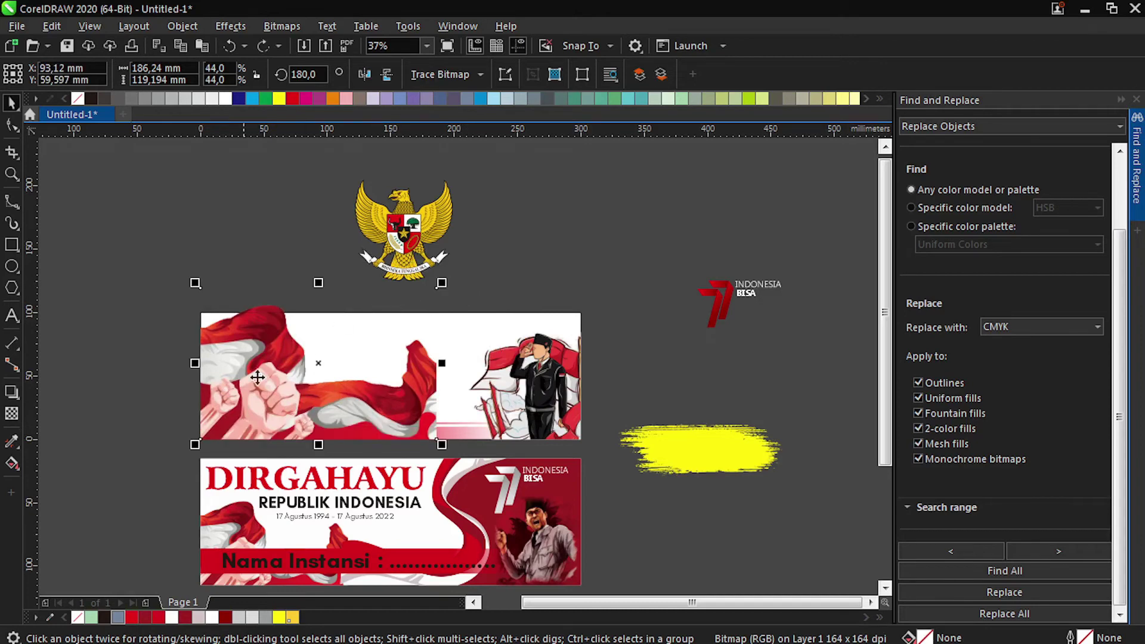
mouse_move(442, 282)
mouse_down()
mouse_move(455, 273)
mouse_move(443, 279)
mouse_up()
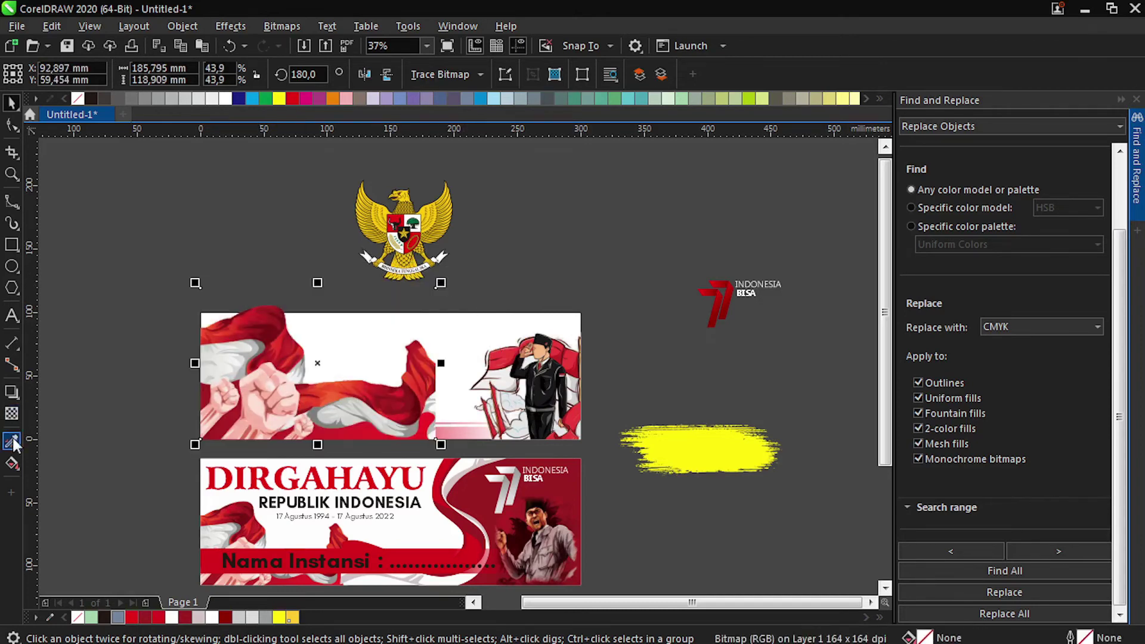
Step: Apply a linear fountain transparency to the flag-and-fists image, fading it out toward the middle of the white banner
click(12, 414)
mouse_move(275, 396)
mouse_down()
mouse_move(412, 396)
mouse_move(224, 396)
mouse_up()
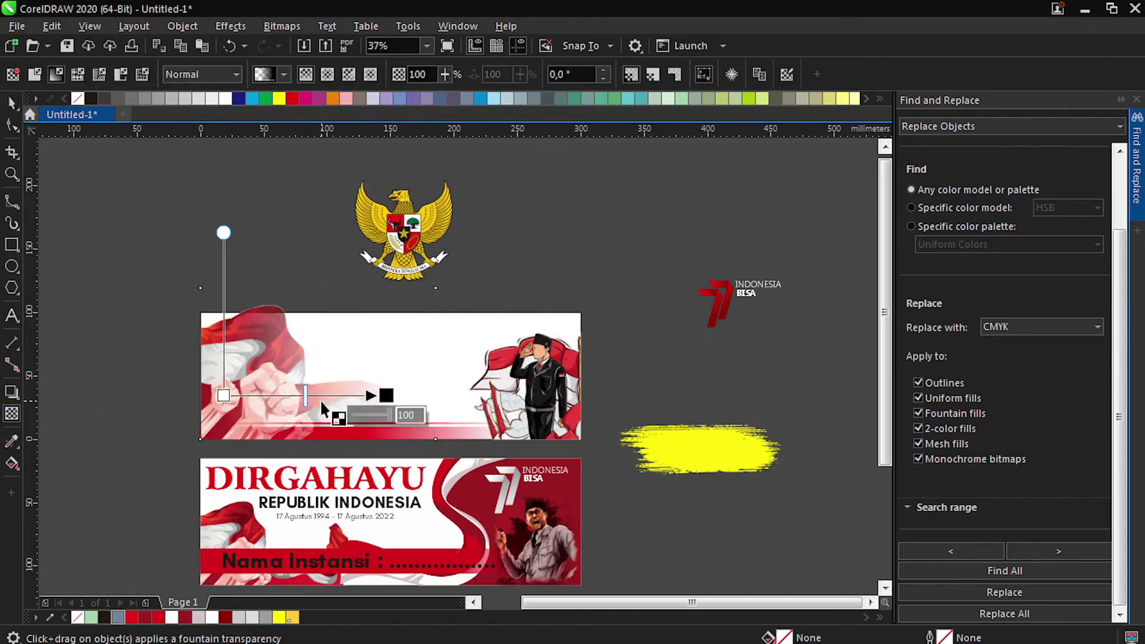
drag(387, 396, 368, 395)
drag(224, 395, 253, 395)
key(space)
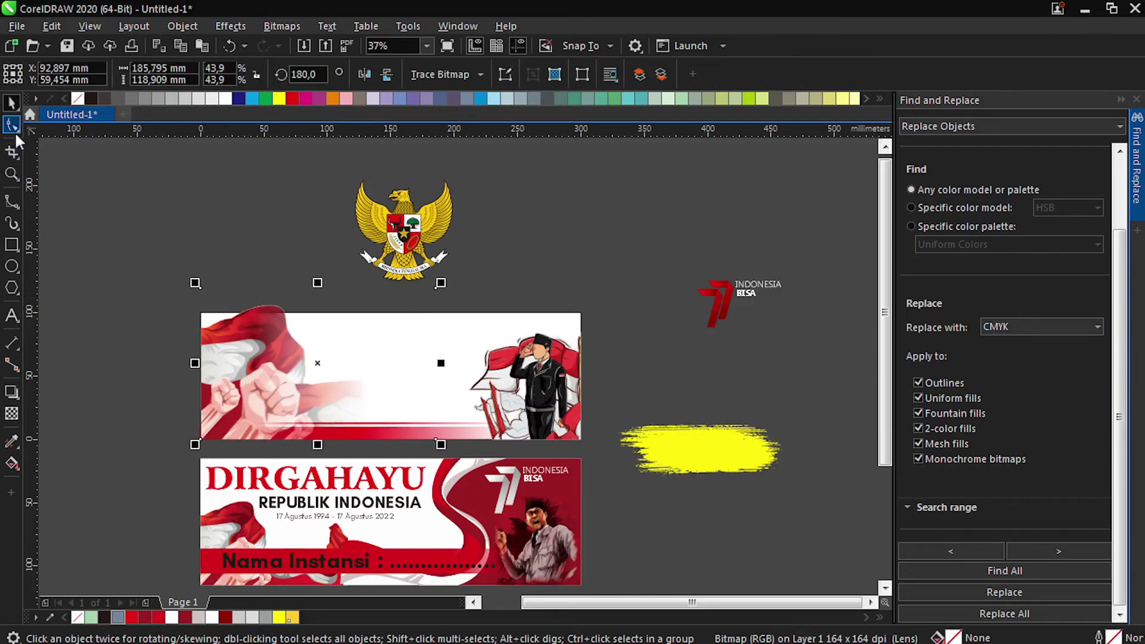
Step: Crop the upper edge of the flag-and-fists image so it ends flush with the white banner's upper edge
click(12, 126)
drag(436, 289, 437, 312)
key(space)
click(569, 280)
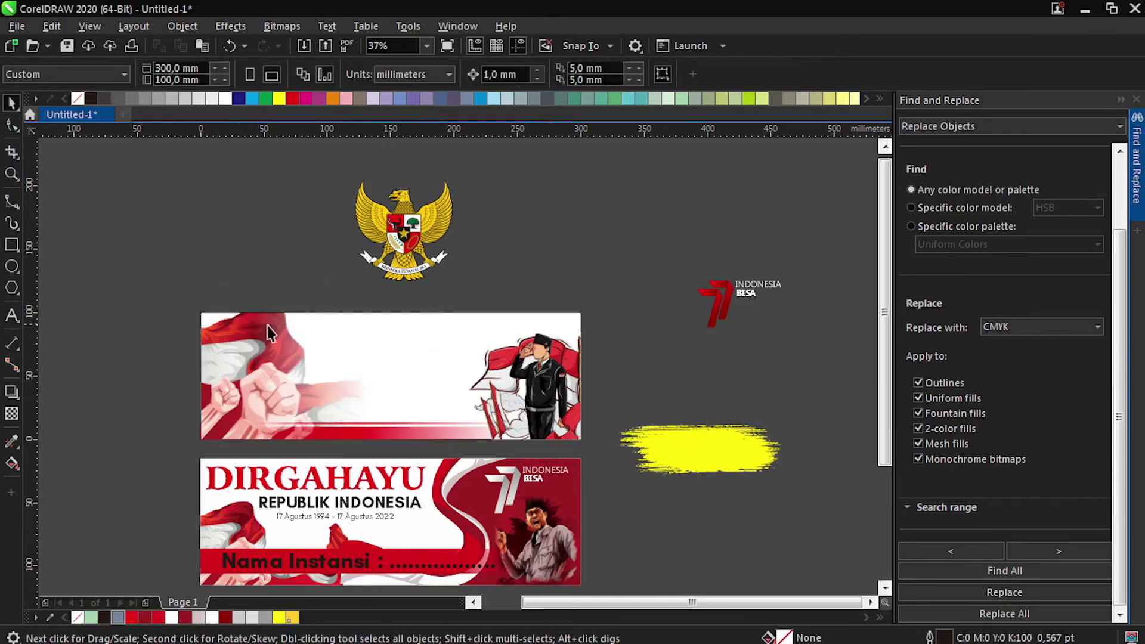
Step: Move the Garuda emblem onto the flag image in the white banner, scale it to 67.8% and fine-tune its position
drag(452, 210, 350, 356)
drag(356, 436, 324, 403)
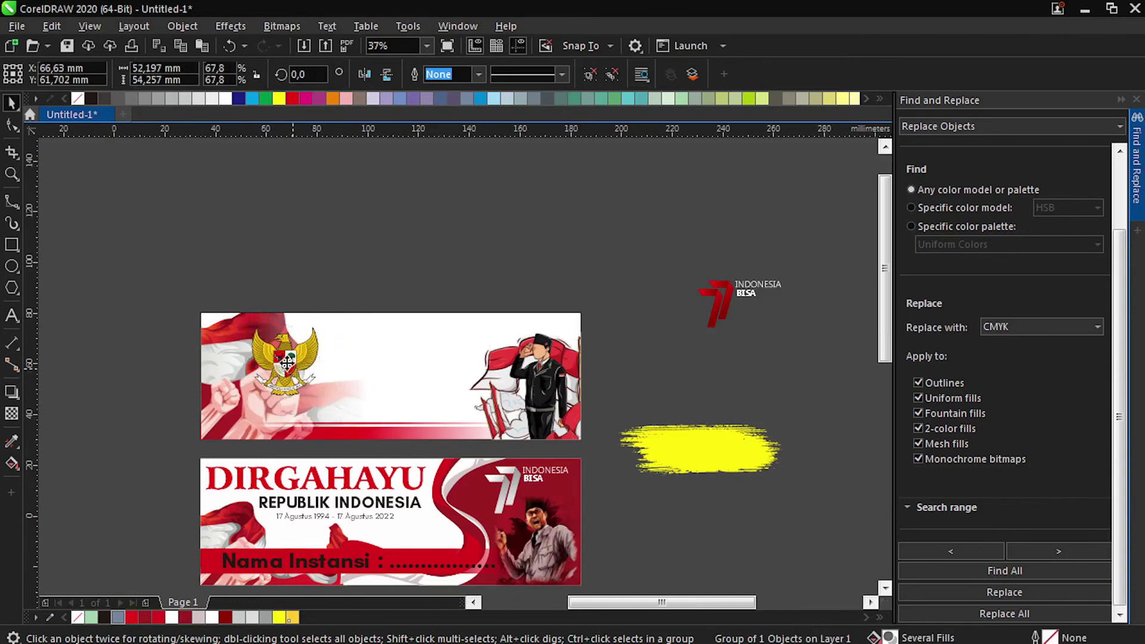
scroll(288, 362, up, 1)
mouse_move(288, 363)
mouse_down()
mouse_move(289, 333)
mouse_move(292, 344)
mouse_up()
key(Down)
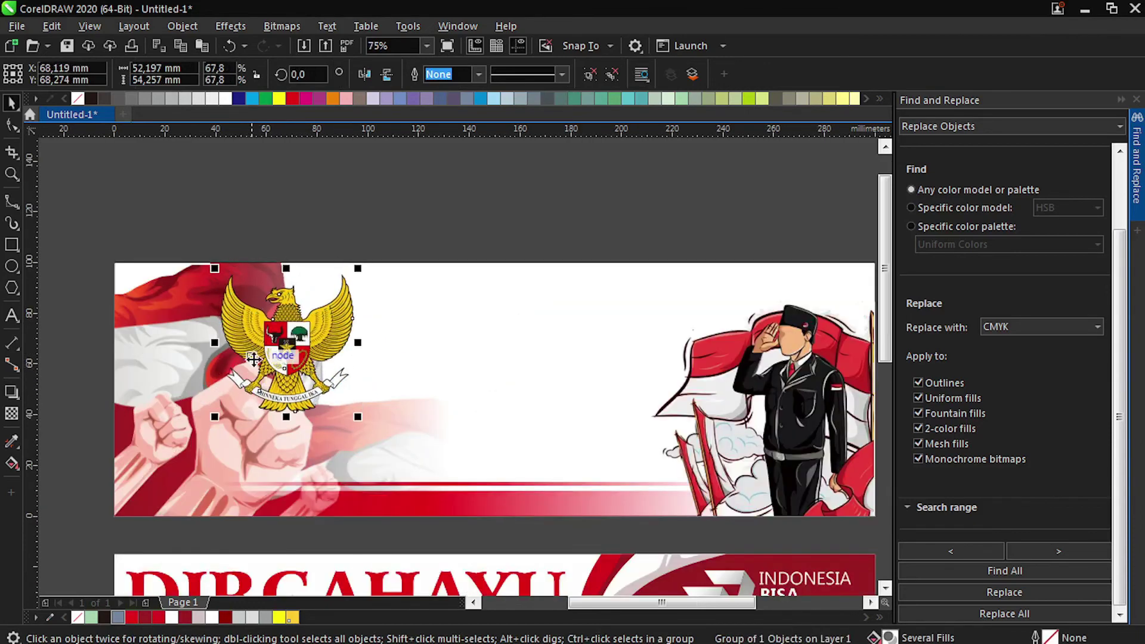
key(Right)
key(Right)
key(Up)
key(Left)
key(Up)
key(Left)
scroll(236, 395, down, 1)
click(302, 385)
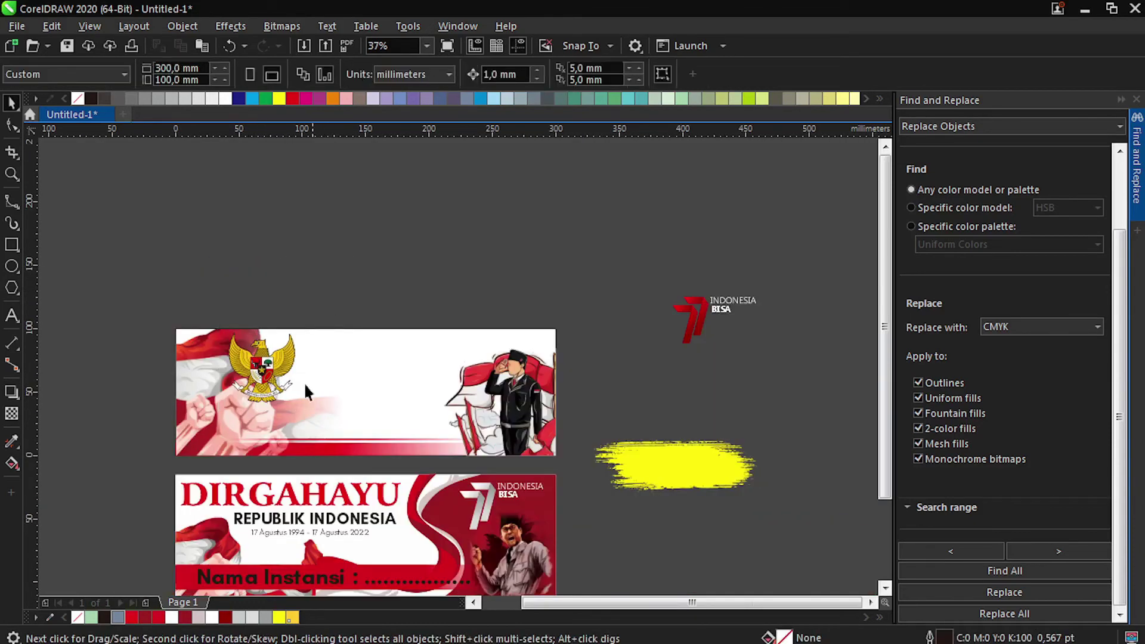
Step: Copy the red DIRGAHAYU heading onto the white banner beside the Garuda emblem and scale it to 50.6%
mouse_move(319, 503)
mouse_down()
mouse_move(380, 391)
mouse_move(434, 370)
mouse_up()
right_click(434, 370)
click(535, 75)
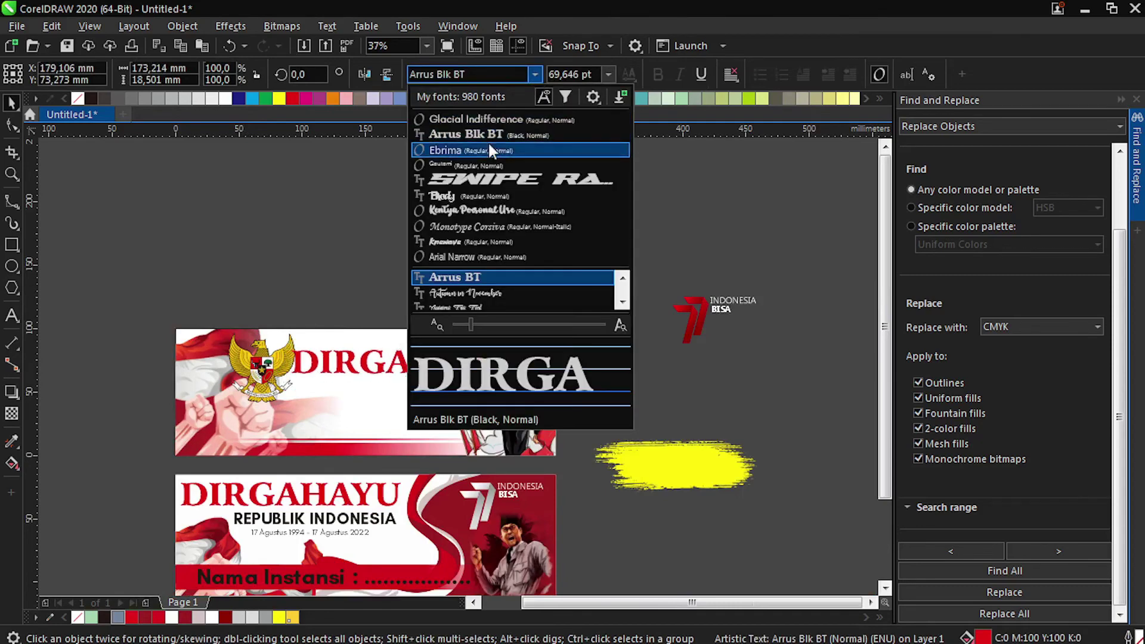
click(477, 129)
drag(529, 374, 415, 366)
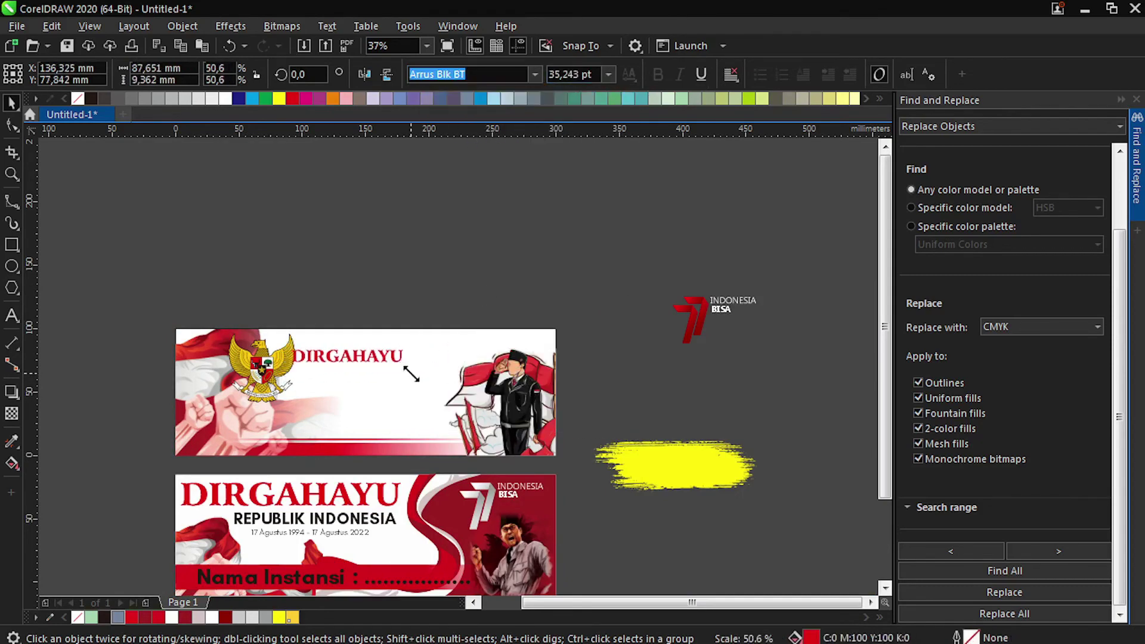
Step: Restyle the copied DIRGAHAYU heading in black bold Glacial Indifference and place it near the white banner's upper edge
scroll(414, 367, up, 2)
click(91, 98)
click(535, 75)
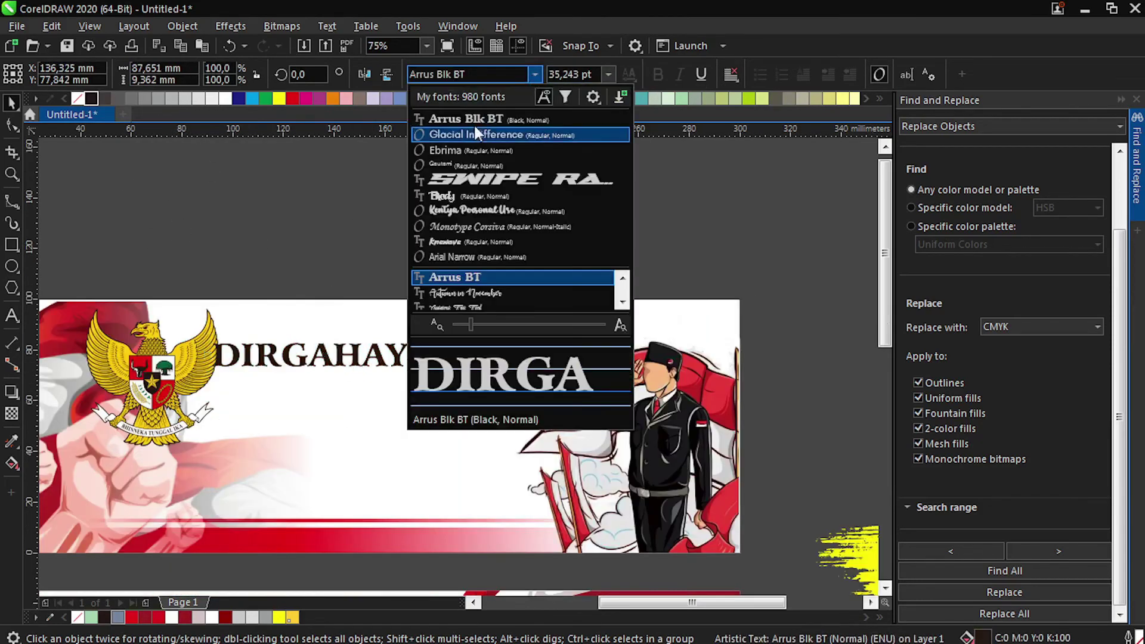
click(473, 126)
scroll(388, 354, down, 1)
scroll(250, 379, up, 1)
drag(273, 361, 254, 358)
drag(400, 343, 395, 319)
scroll(372, 308, down, 2)
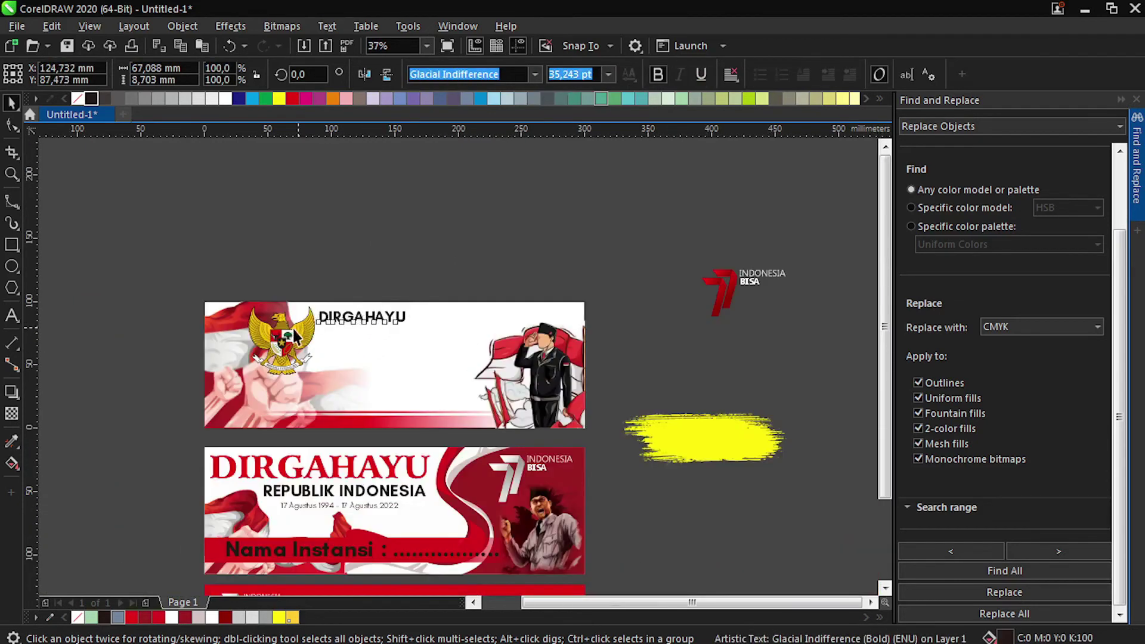
Step: Move the 77 Indonesia Bisa logo onto the white banner, just below the DIRGAHAYU heading
drag(793, 276, 403, 349)
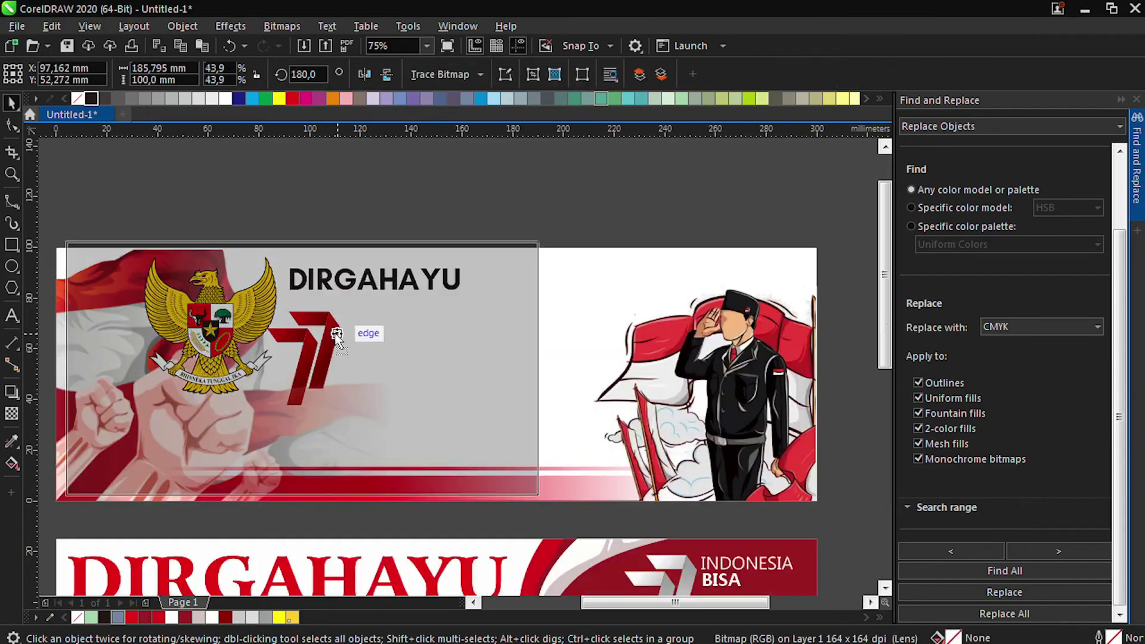
scroll(417, 268, down, 2)
click(691, 251)
drag(692, 250, 302, 287)
scroll(320, 304, up, 2)
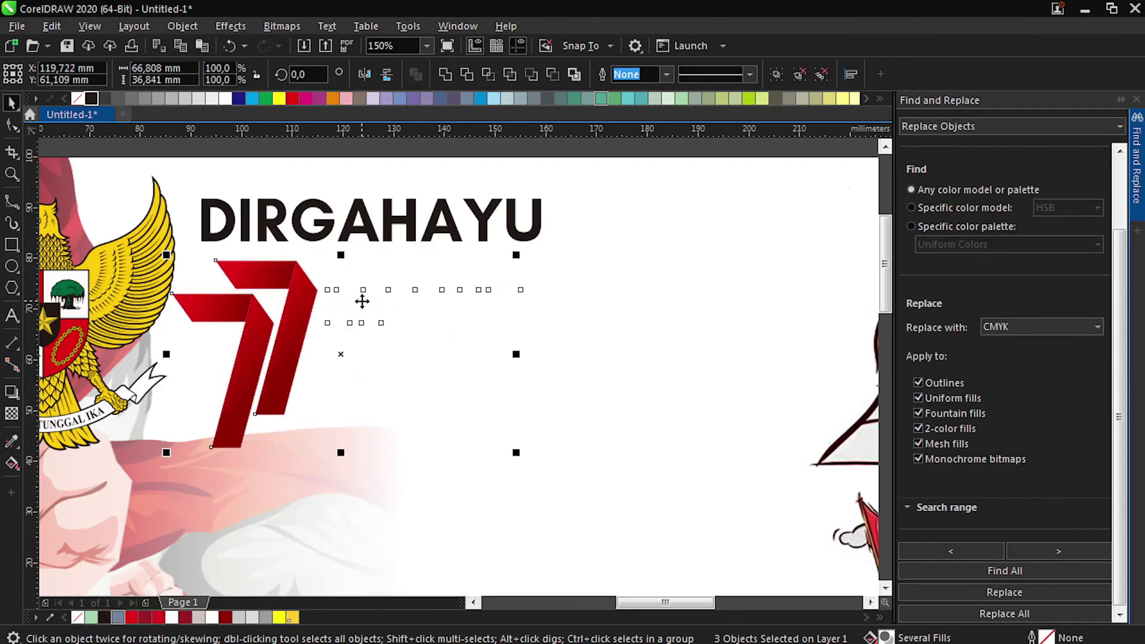
Step: Recolor the INDONESIA BISA lettering of the 77 logo on the white banner to black
click(367, 325)
click(360, 313)
click(90, 99)
scroll(317, 269, down, 2)
click(330, 214)
scroll(314, 256, up, 1)
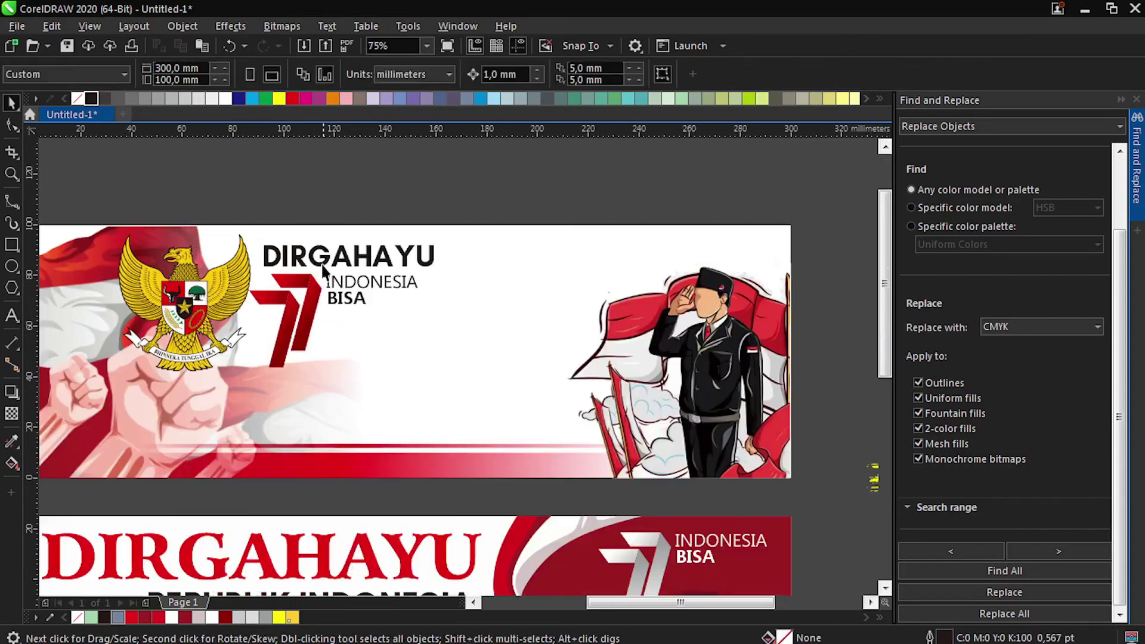
Step: Enlarge the black DIRGAHAYU heading slightly above the 77 logo
click(326, 253)
drag(451, 239, 500, 233)
scroll(544, 197, down, 1)
click(544, 197)
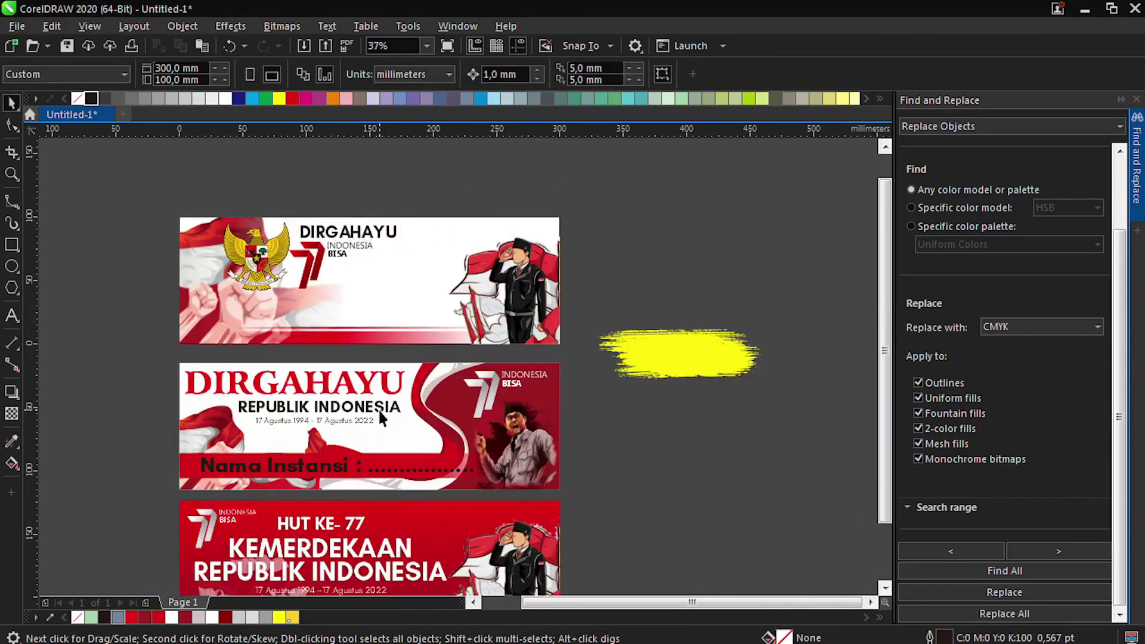
Step: Copy the REPUBLIK INDONESIA text onto the white banner and shorten it to INDONESIA
drag(385, 407, 453, 310)
right_click(454, 310)
key(F8)
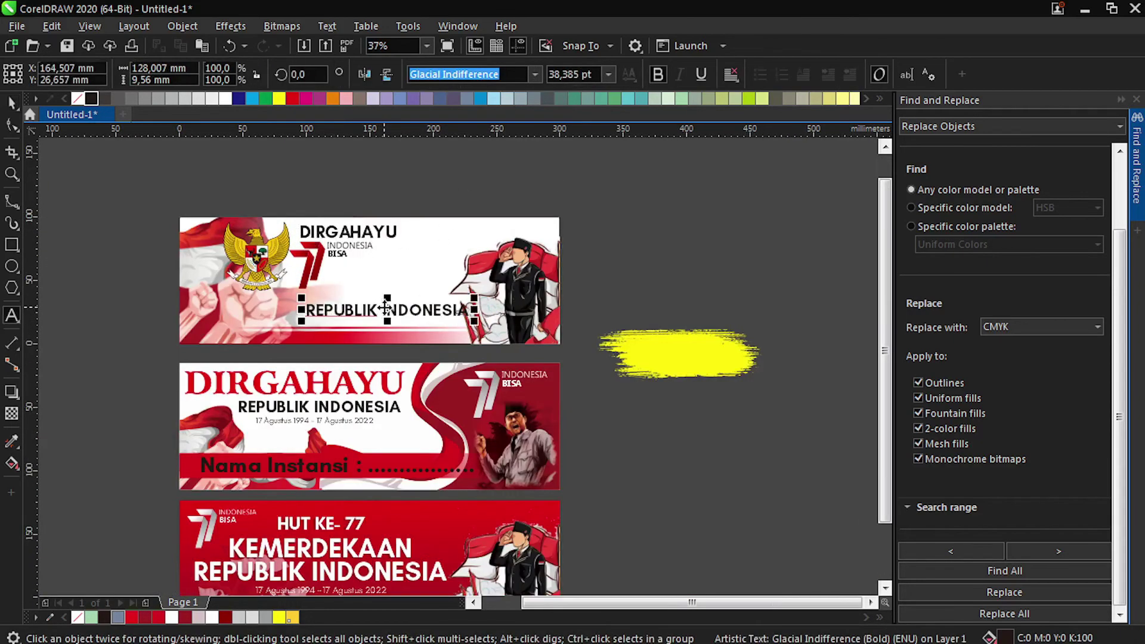
drag(384, 308, 304, 305)
key(Delete)
double_click(336, 298)
Step: Change the INDONESIA text to Title Case and set its font to Knewave
scroll(336, 298, up, 1)
key(shift+F3)
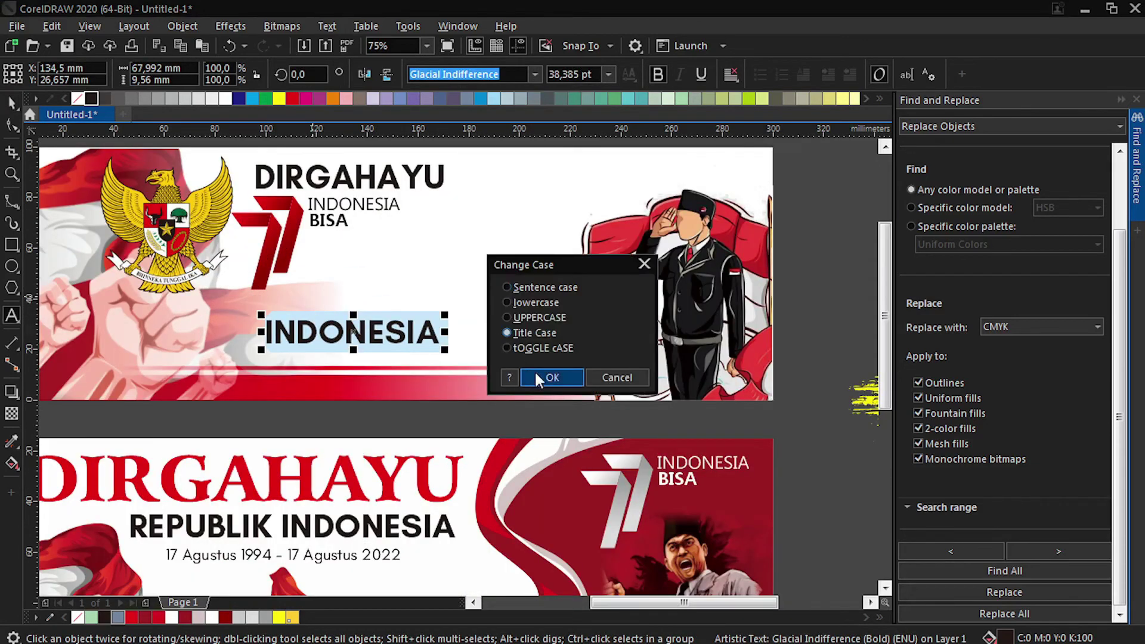
click(544, 377)
click(11, 102)
click(534, 74)
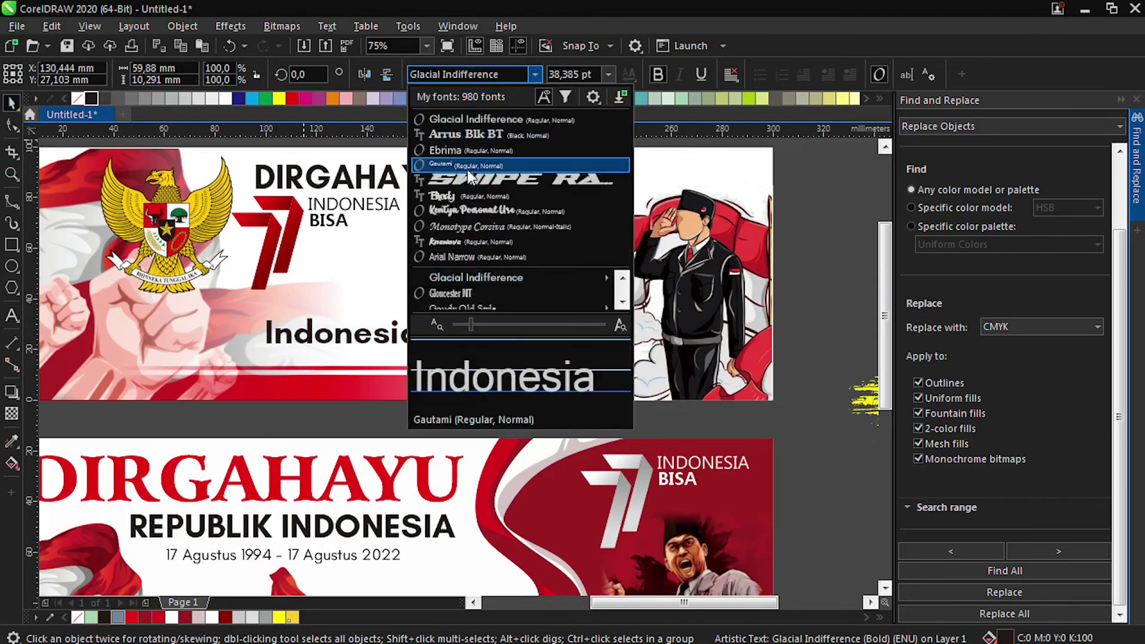
click(456, 241)
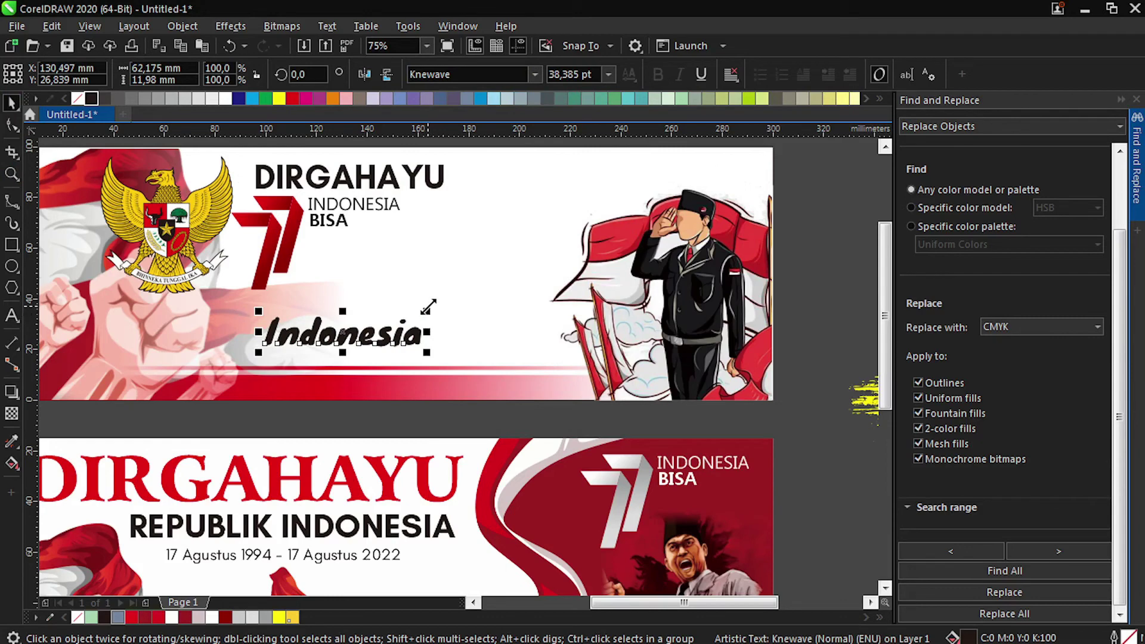
Step: Enlarge the Indonesia text to about 91.3 pt and place it across the middle of the white banner
drag(428, 309, 643, 270)
drag(545, 322, 475, 336)
click(475, 336)
drag(574, 367, 509, 346)
key(ctrl+z)
scroll(489, 337, down, 2)
click(489, 334)
drag(511, 307, 514, 281)
drag(491, 320, 552, 261)
scroll(474, 318, up, 2)
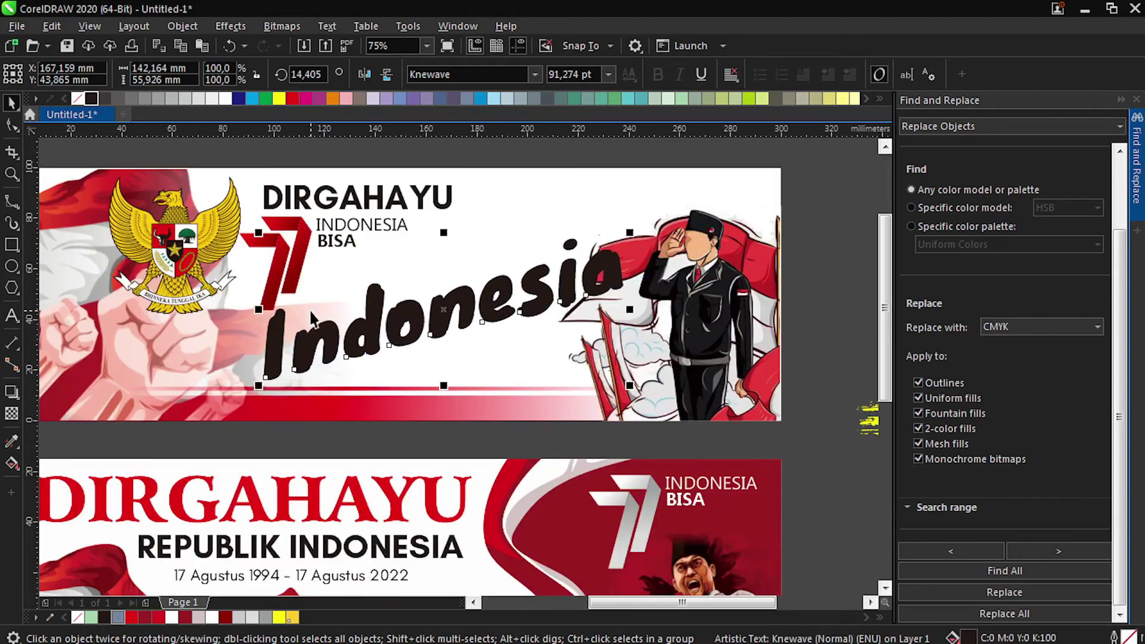
scroll(310, 320, down, 2)
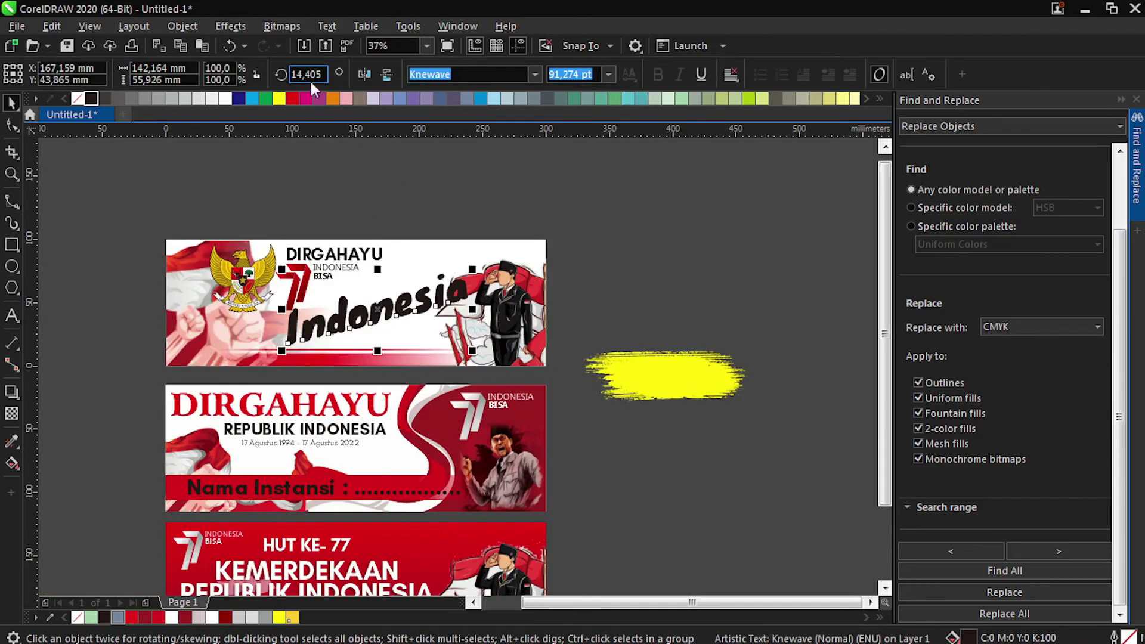
key(ctrl+z)
key(ctrl+z)
key(ctrl+z)
Step: Move the yellow brush stroke onto the white banner above the Indonesia text and shrink it to about 90 × 19 mm
drag(666, 355, 393, 304)
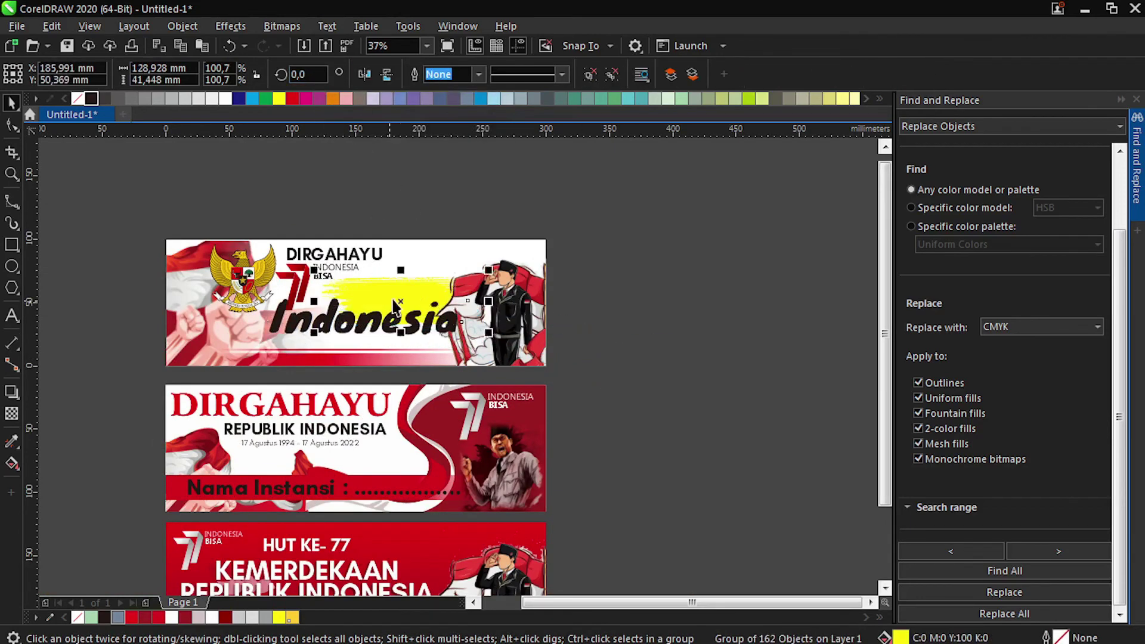
scroll(394, 304, up, 2)
scroll(517, 405, down, 1)
drag(641, 410, 539, 375)
drag(422, 377, 422, 347)
key(Right)
key(Right)
key(Down)
key(Down)
double_click(391, 390)
drag(391, 390, 503, 338)
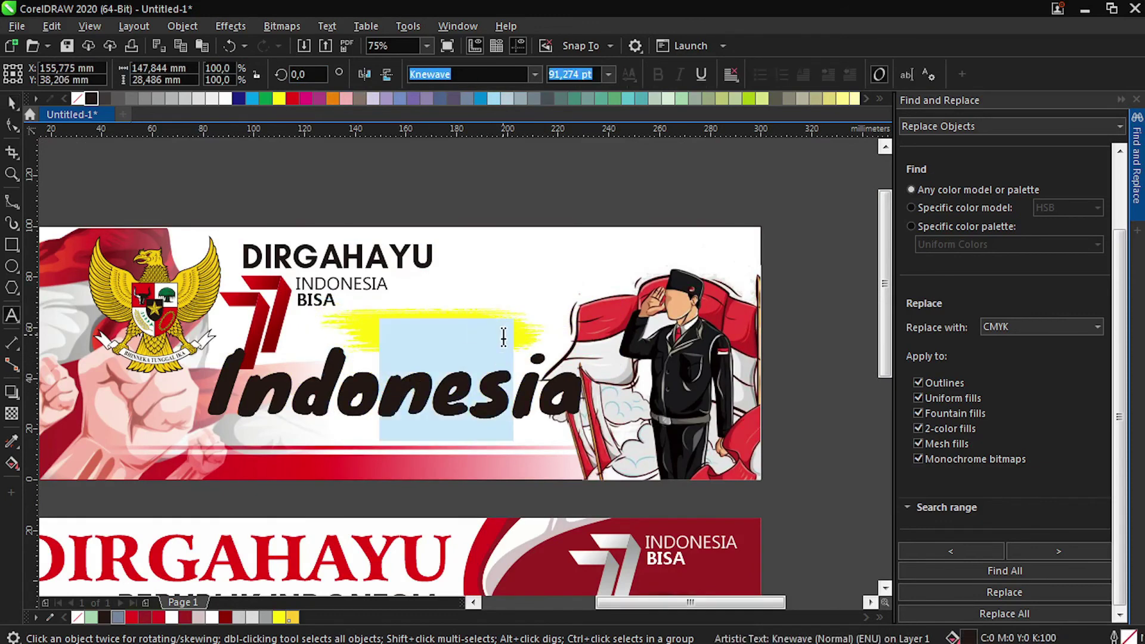
right_click(502, 336)
click(12, 103)
Step: Duplicate the Indonesia text onto the yellow brush stroke, reduce the copy to 24 pt and change its wording to Republik
drag(332, 386, 440, 323)
right_click(441, 323)
double_click(440, 323)
key(ctrl+a)
key(ctrl+KP_4)
key(ctrl+KP_4)
key(ctrl+KP_4)
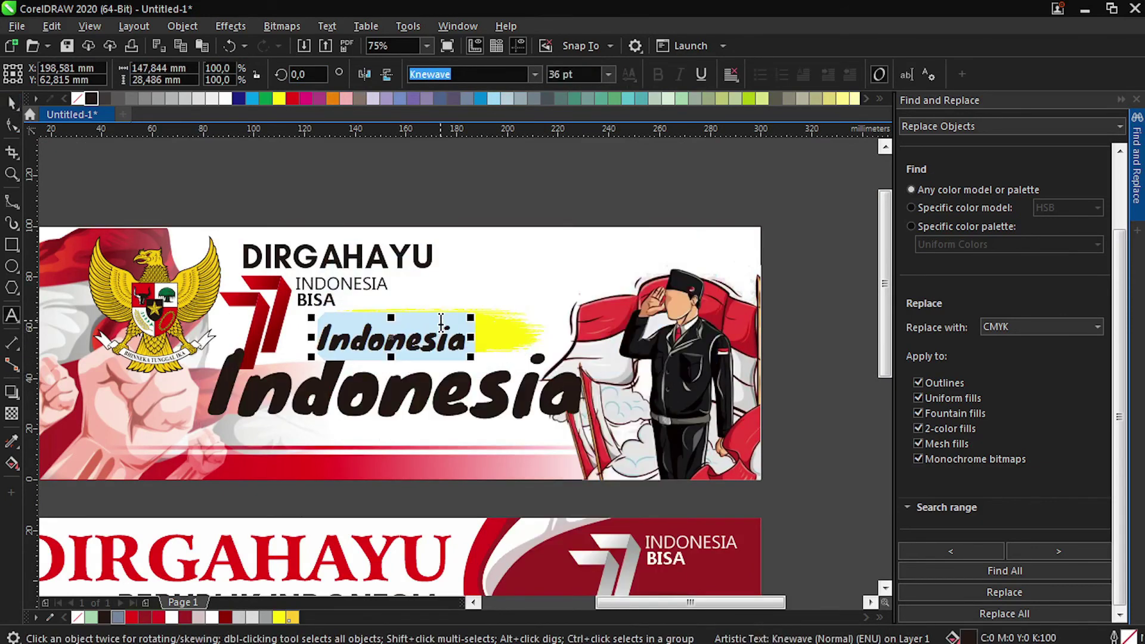
text(REF)
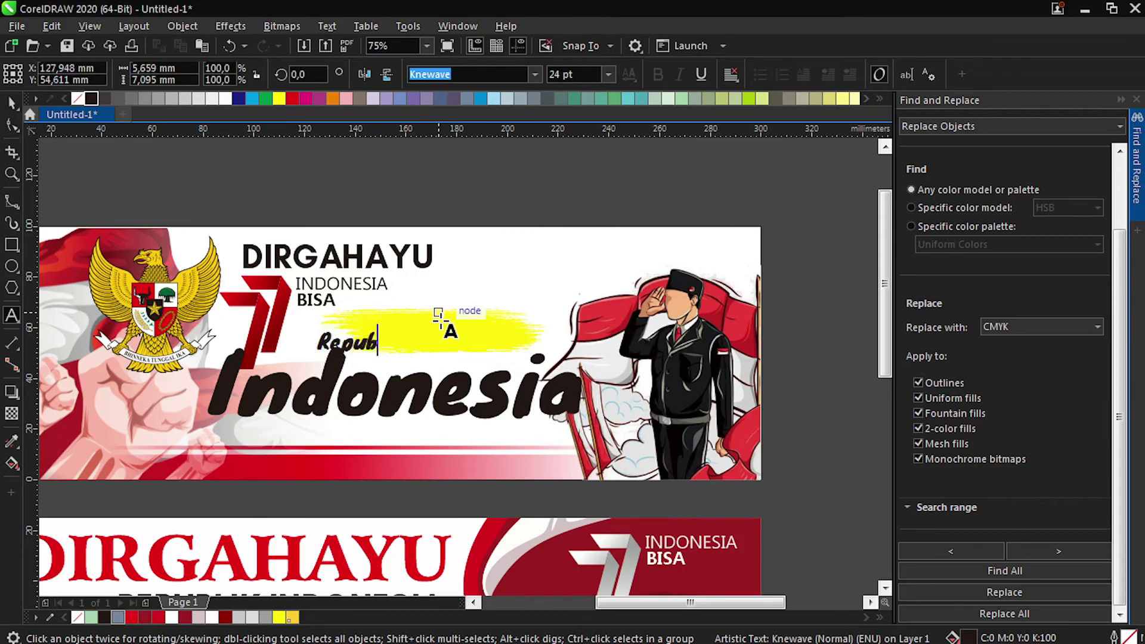
Step: Make the Republik text white in Kentya Personal Use, enlarge it to about 43.4 pt and center it on the brush stroke
scroll(512, 309, up, 1)
drag(265, 383, 360, 365)
click(225, 98)
click(531, 74)
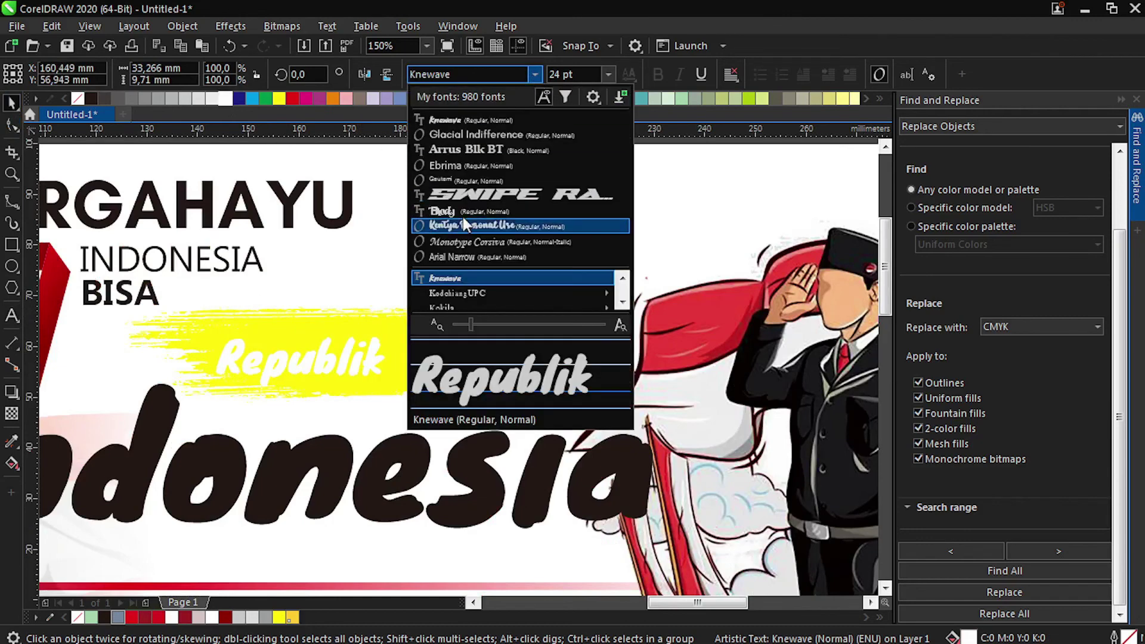
click(463, 229)
drag(359, 332, 465, 280)
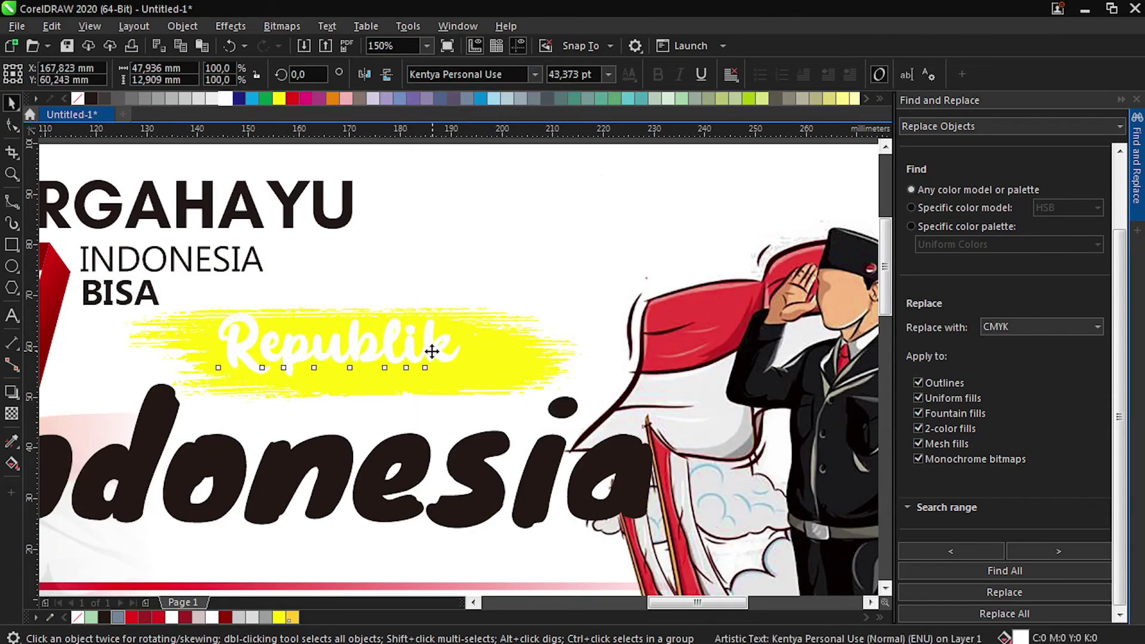
drag(435, 345, 461, 351)
click(487, 344)
Step: Fill the brush stroke behind the Republik text with red
scroll(488, 344, down, 1)
drag(562, 204, 287, 404)
click(534, 232)
click(501, 338)
click(292, 99)
scroll(469, 310, up, 2)
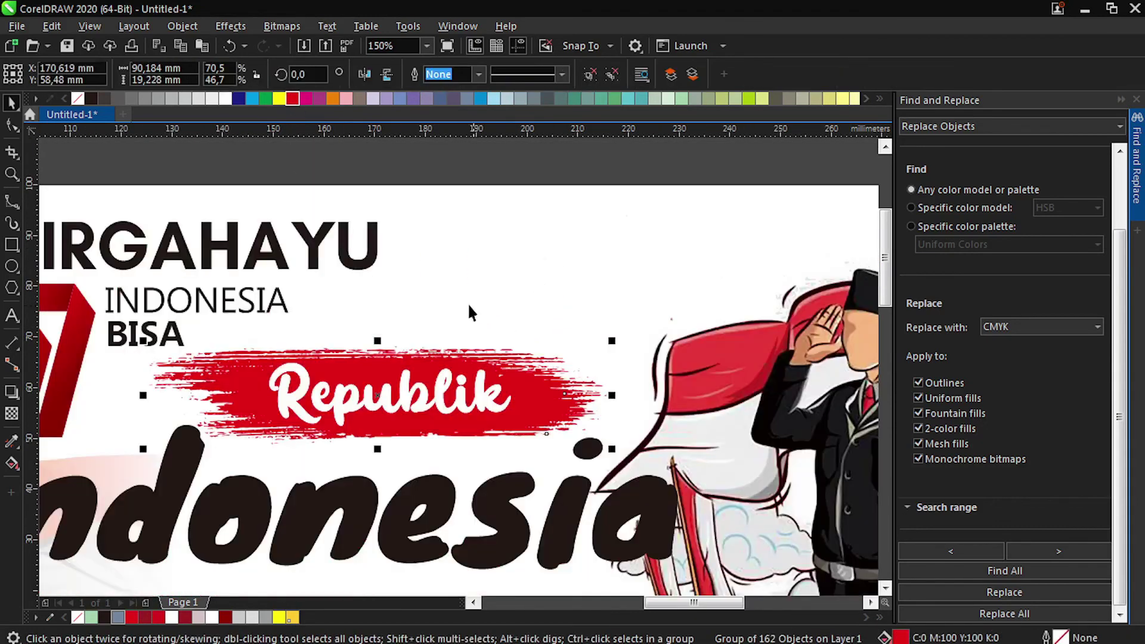
Step: Apply a red to dark red linear fountain fill to the brush stroke and put a black duplicate slightly offset behind it
click(12, 462)
mouse_move(463, 352)
mouse_down()
mouse_move(289, 434)
mouse_move(259, 430)
mouse_up()
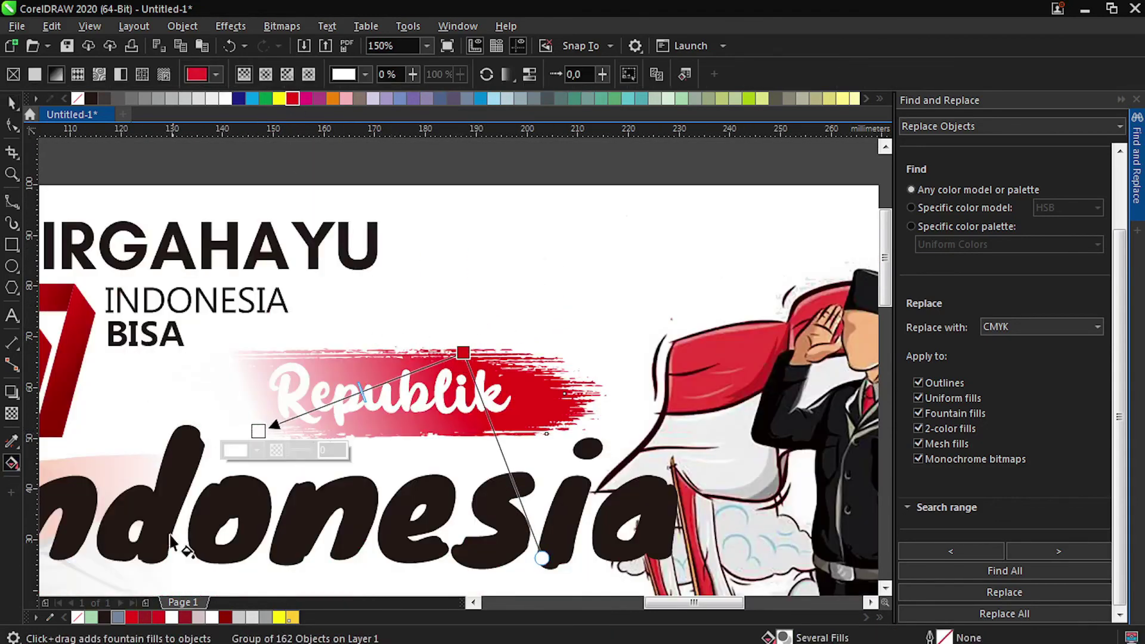
click(145, 617)
key(space)
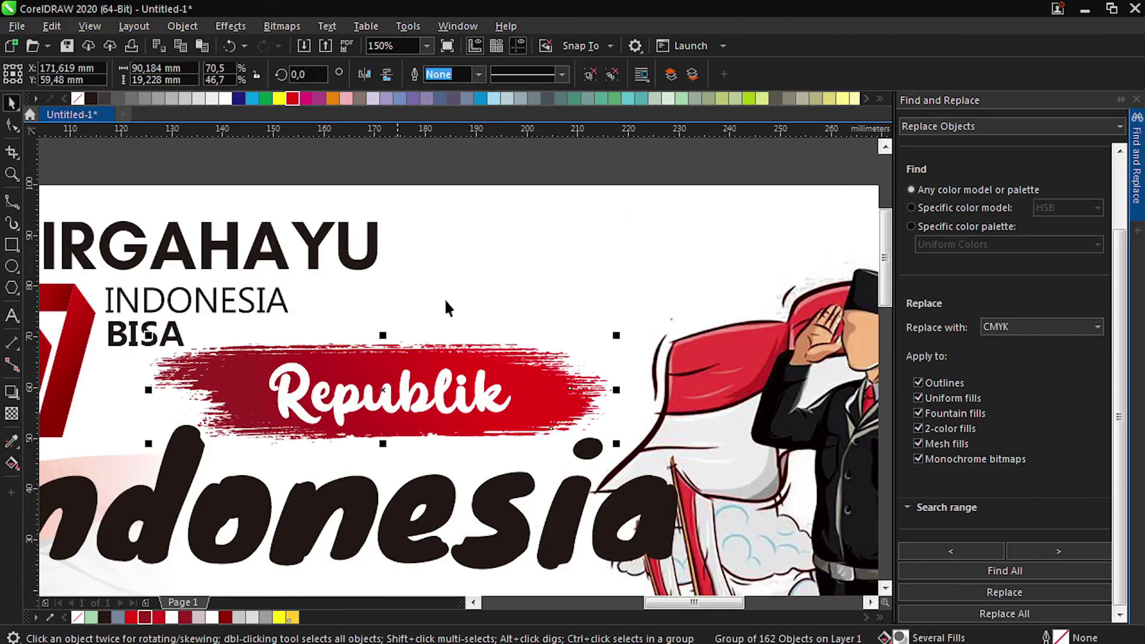
click(90, 98)
scroll(310, 268, down, 2)
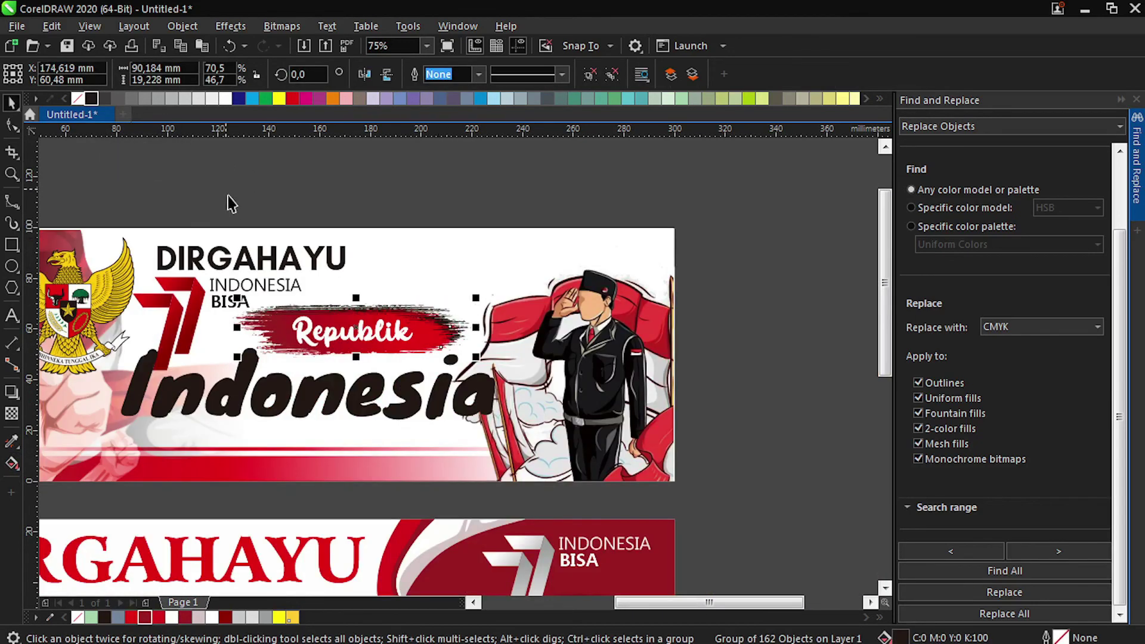
Step: Rotate the brush strokes, Republik and Indonesia texts together so they slant upward by about 12.4 degrees
drag(382, 376, 210, 387)
drag(416, 390, 413, 391)
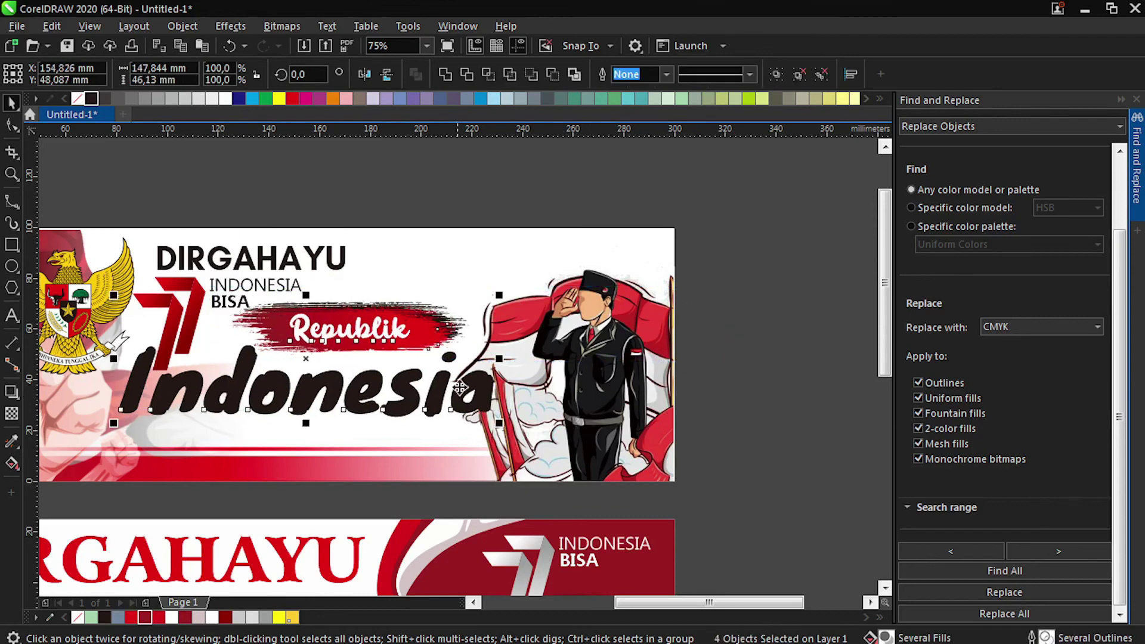
key(ctrl+z)
click(429, 403)
drag(501, 425, 514, 362)
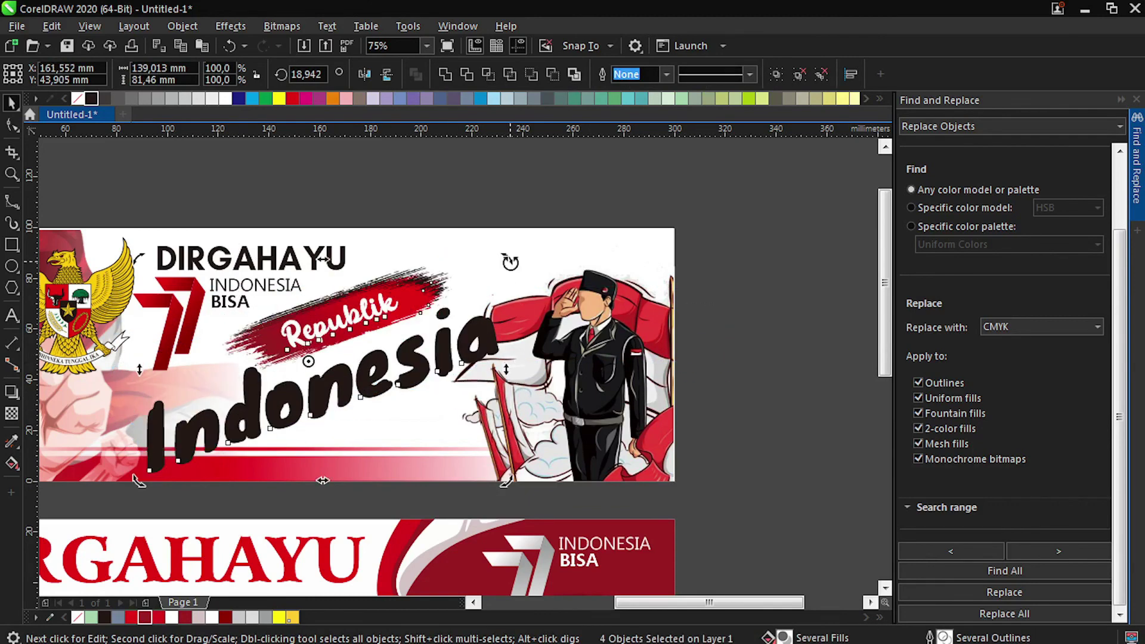
drag(510, 262, 521, 279)
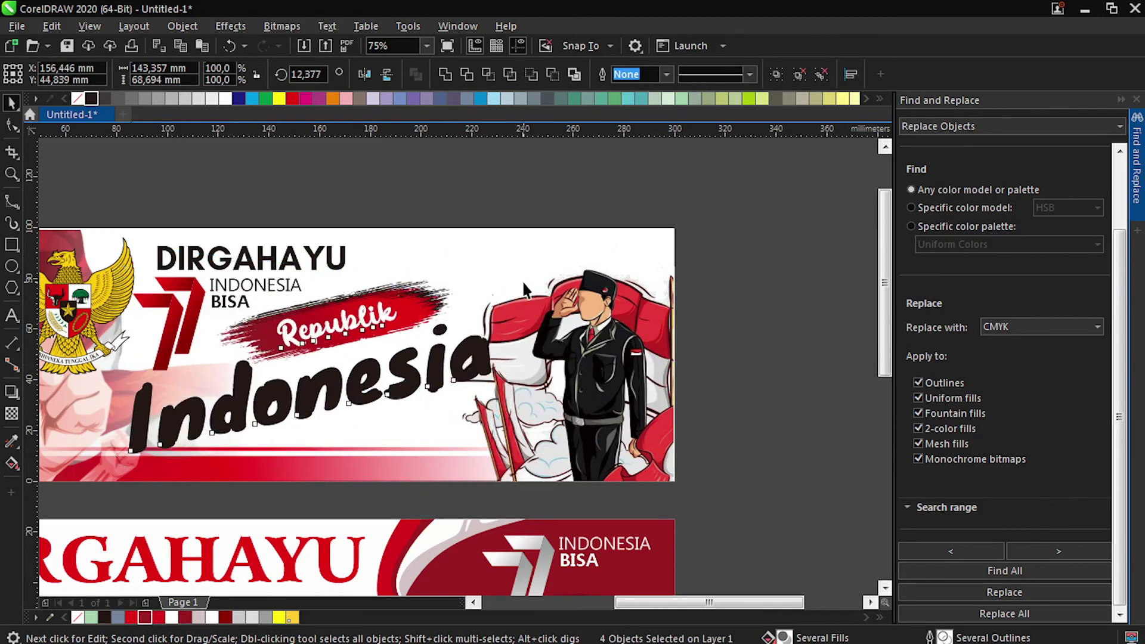
click(478, 250)
Step: Move the Indonesia text up against the brush stroke, enlarge it to about 92.3 pt and bring it to the front
drag(440, 368, 434, 343)
drag(494, 297, 499, 294)
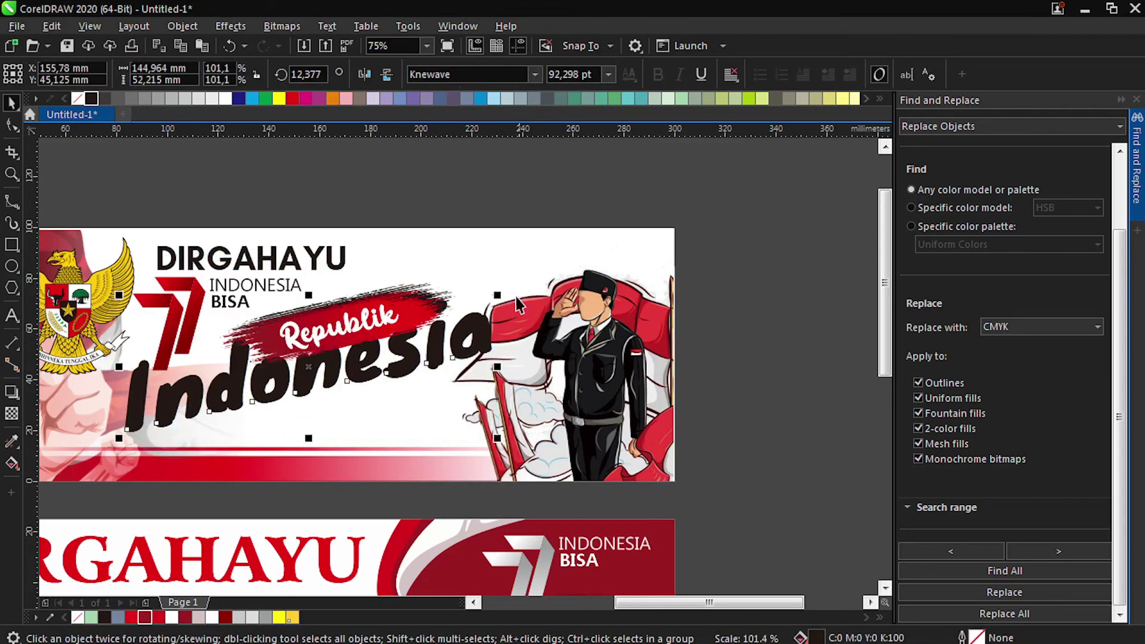
key(shift+Page_Up)
key(Down)
key(Right)
Step: Add a one-step 1.54 mm outside contour to the Indonesia text and fill its letters with pale green
click(16, 398)
click(36, 406)
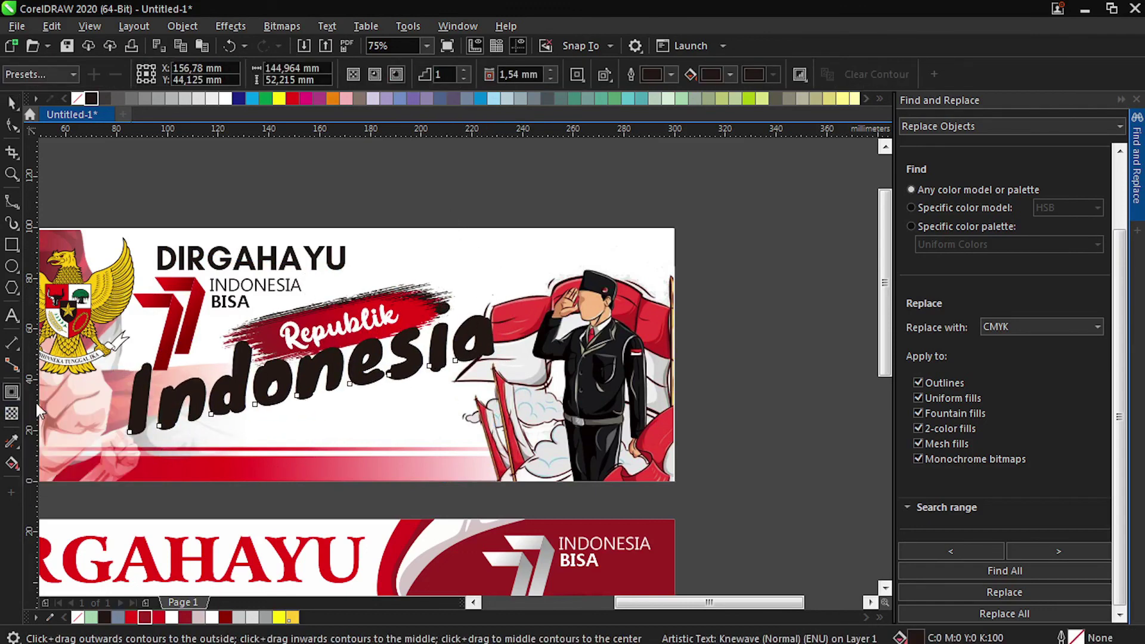
click(396, 74)
click(729, 74)
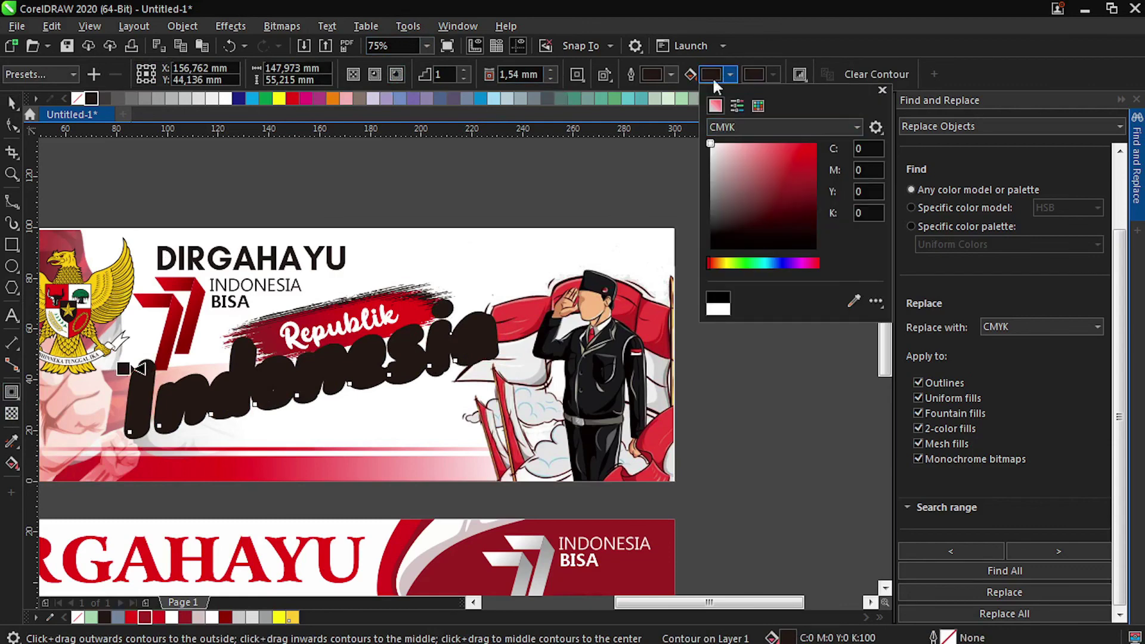
click(654, 97)
key(space)
click(496, 222)
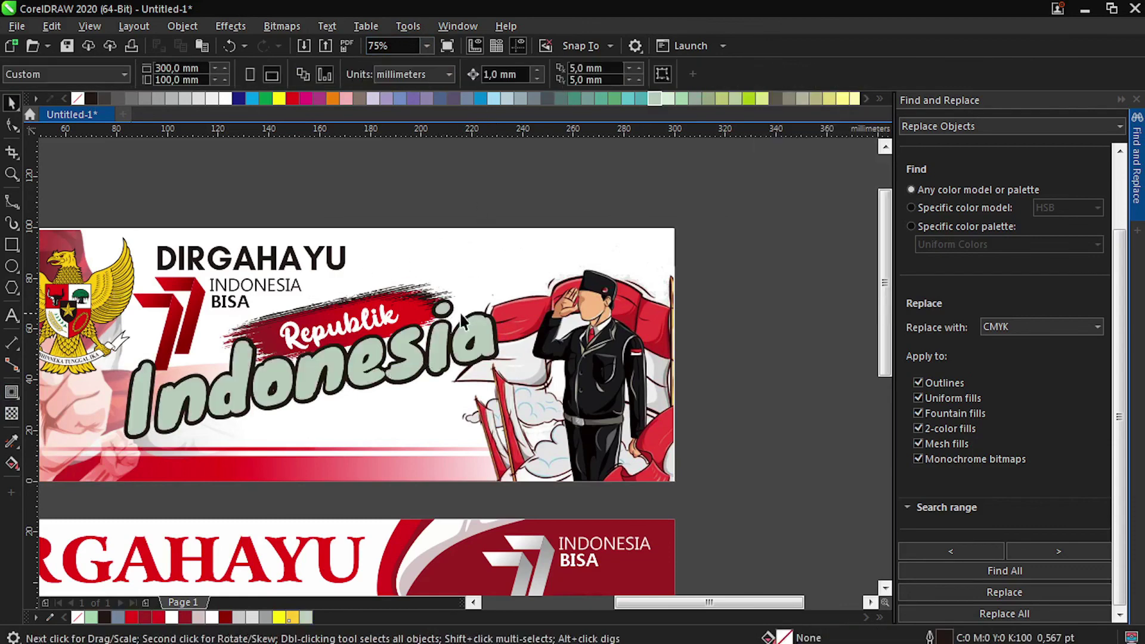
Step: Fill the Indonesia lettering on the upper white banner black and its outside contour white
scroll(464, 312, up, 1)
click(467, 336)
click(224, 98)
scroll(164, 364, down, 2)
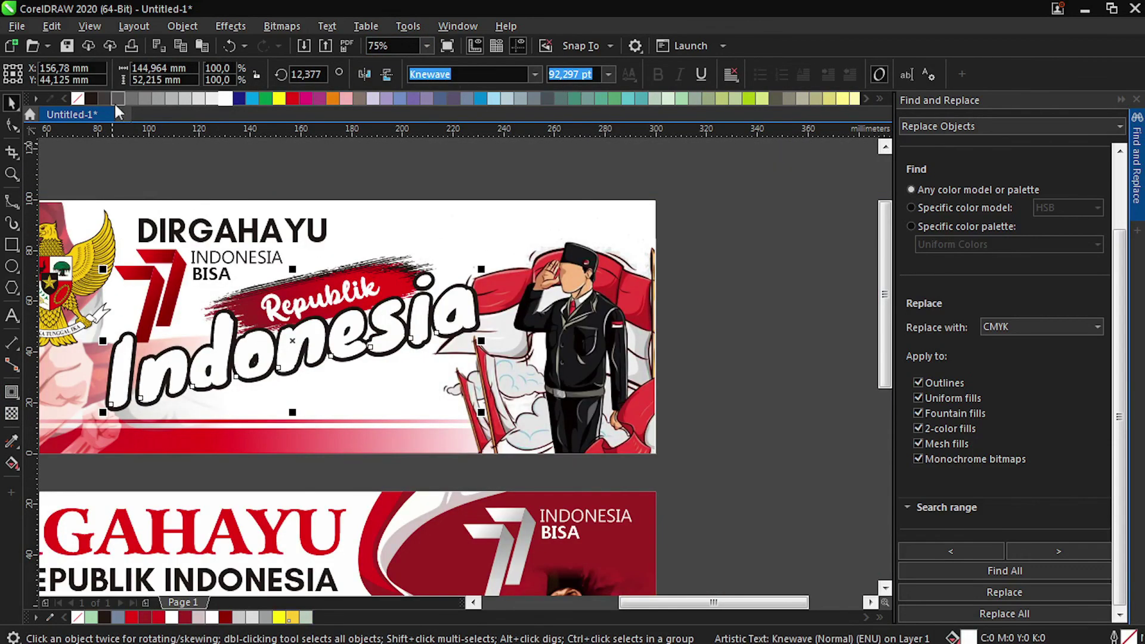
click(91, 98)
scroll(449, 281, up, 3)
click(366, 248)
click(224, 98)
scroll(582, 275, down, 2)
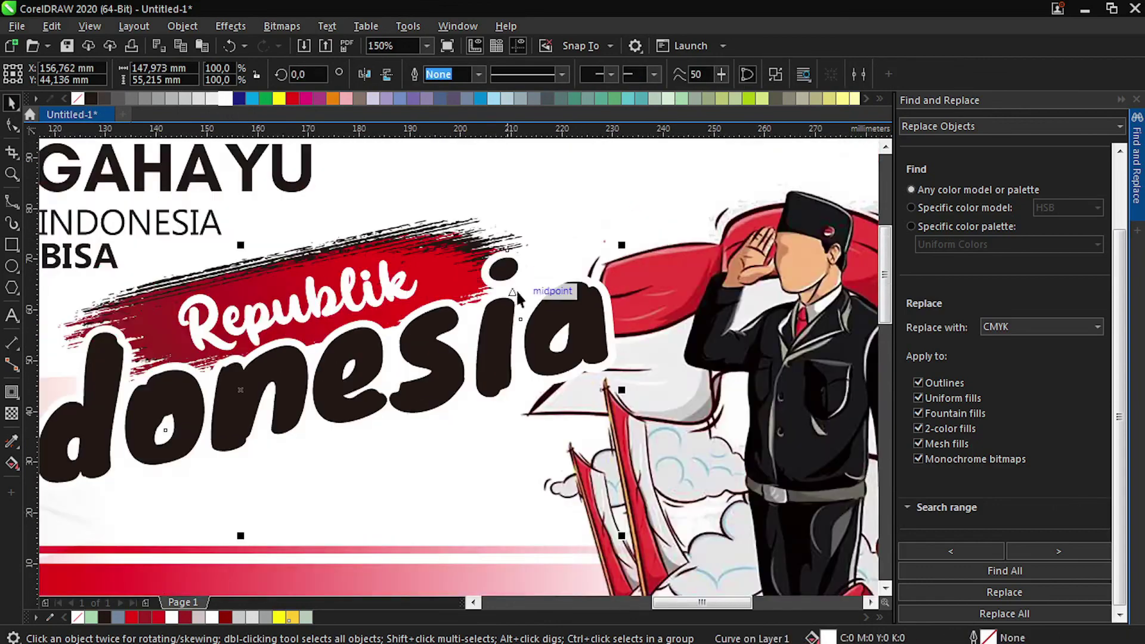
Step: Place a dark red copy (C40 M100 Y100 K11) of the Indonesia text's contour slightly offset behind the white one
scroll(517, 290, down, 1)
key(Right)
key(Down)
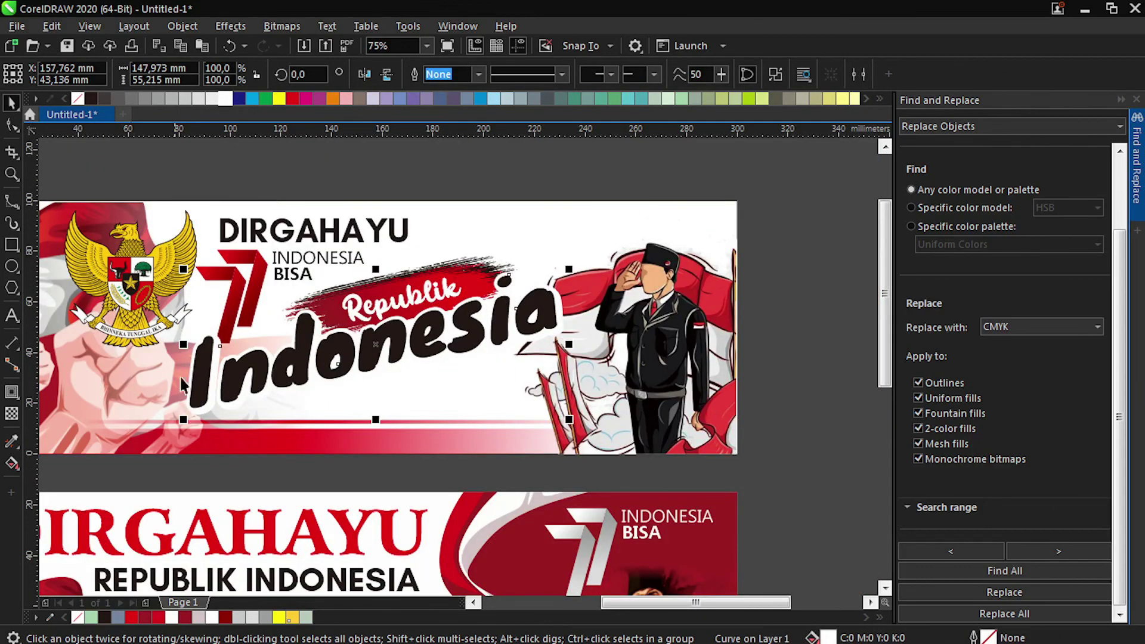
click(148, 618)
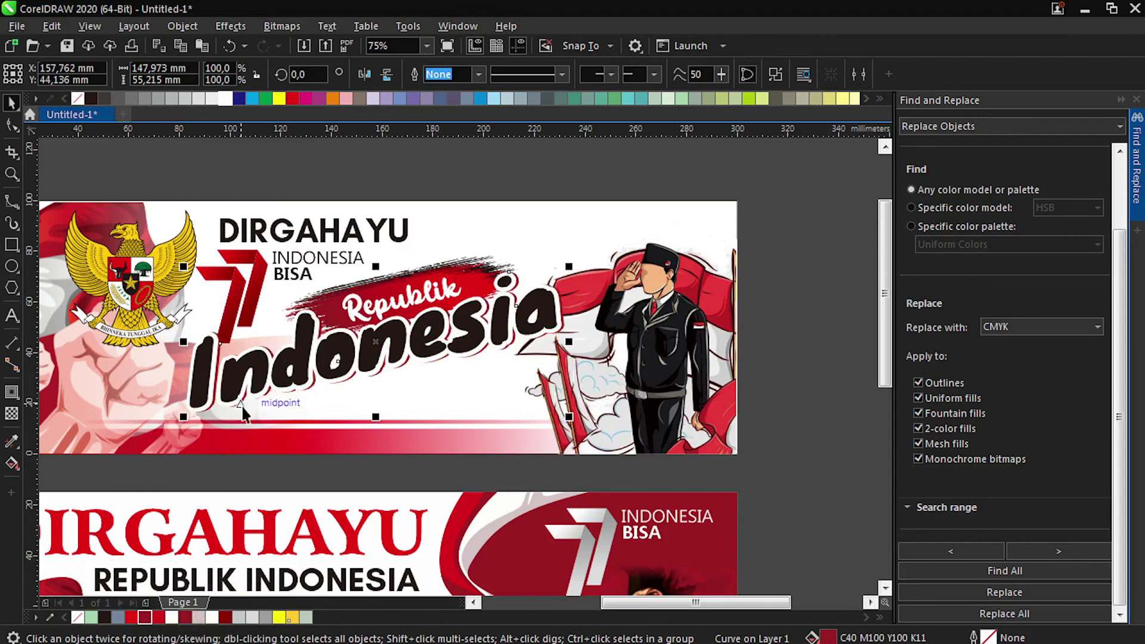
scroll(245, 394, down, 1)
click(412, 237)
scroll(245, 328, up, 1)
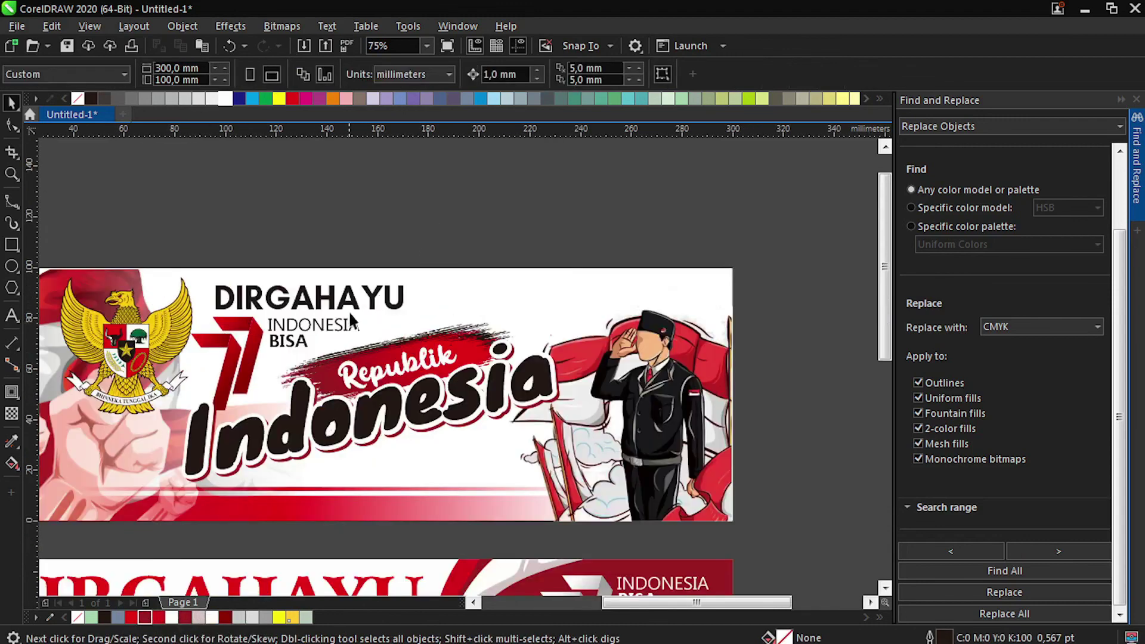
Step: Reuse the slogan KAMI SIAP BEKERJA BERSAMA from the red banner as text on the white banner's lower red strip
scroll(257, 356, down, 1)
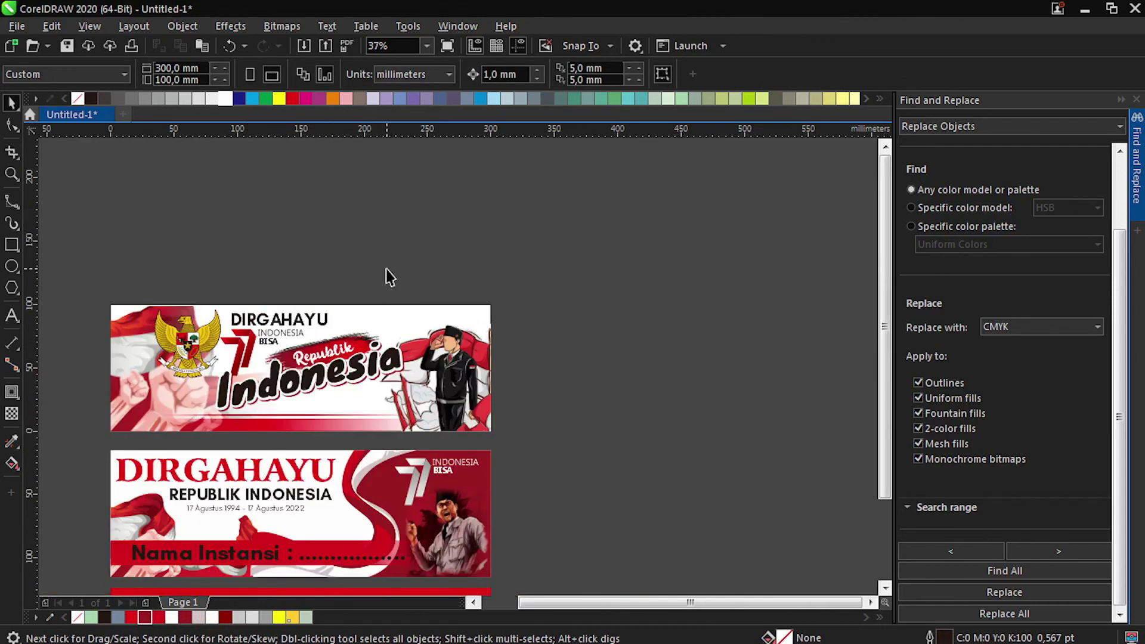
scroll(257, 477, down, 1)
click(263, 508)
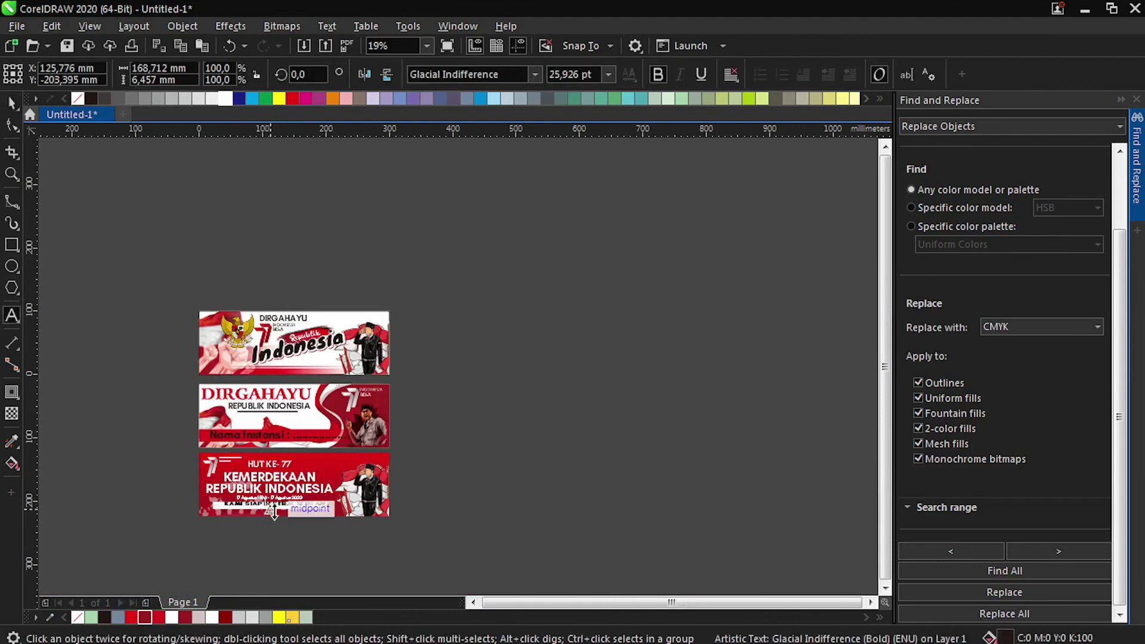
scroll(361, 327, up, 2)
scroll(374, 333, down, 1)
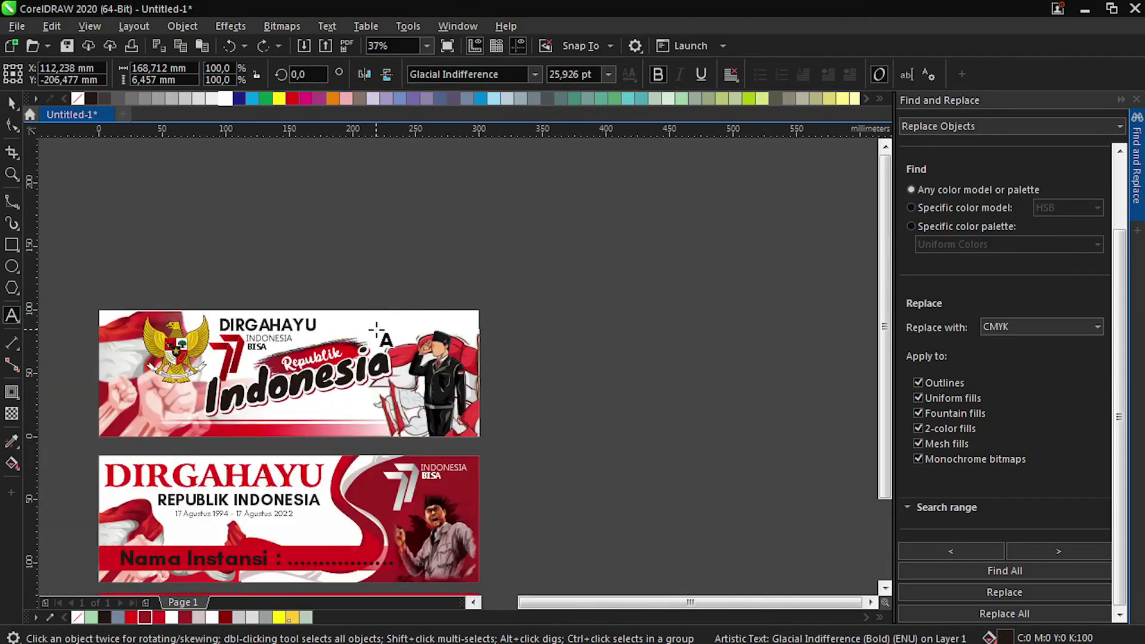
scroll(149, 453, up, 1)
click(299, 412)
text(a)
text(KAMI SIAP BEKERJA BERSAMA)
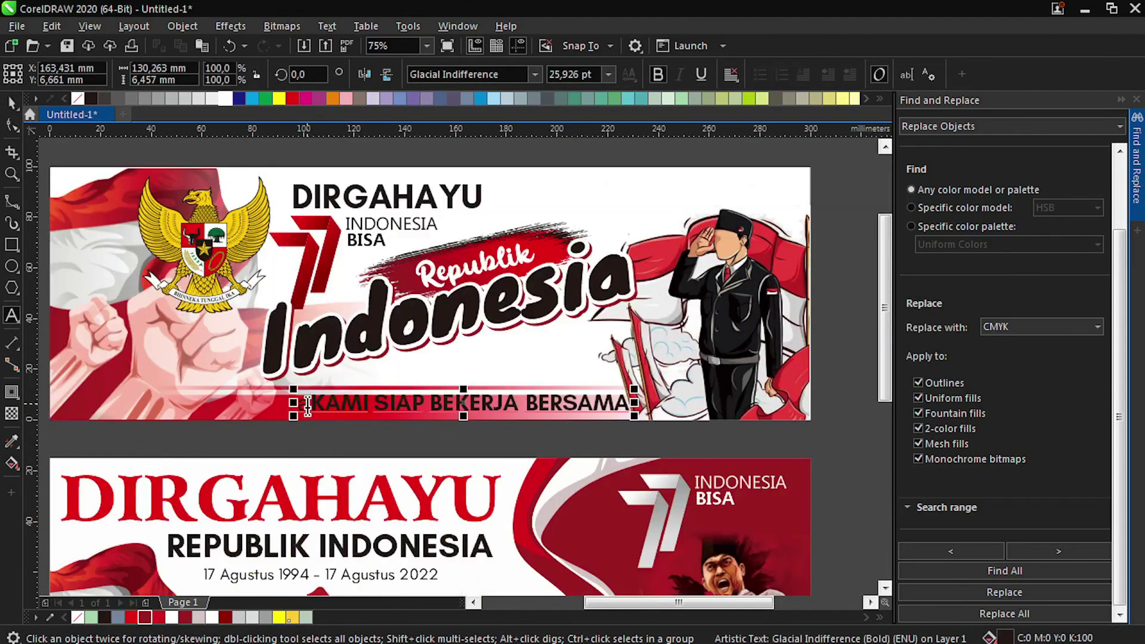
Step: Remove the stray space before the KAMI SIAP BEKERJA BERSAMA slogan and set its size to 24 pt
key(F12)
key(Escape)
key(BackSpace)
key(ctrl+a)
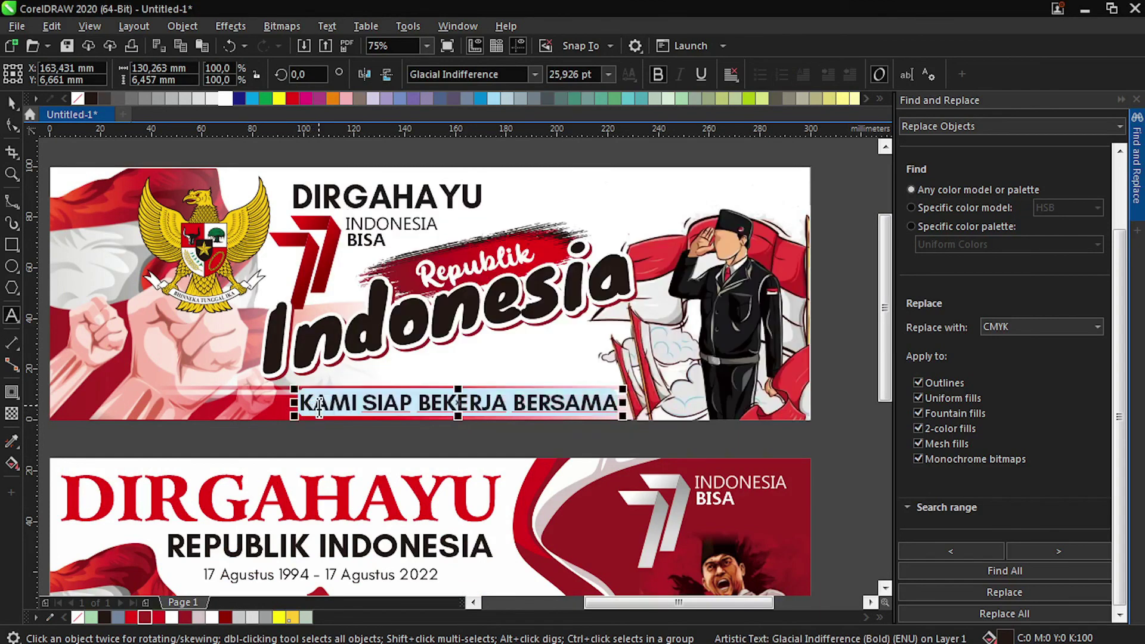
key(ctrl+KP_4)
Step: Nudge the KAMI SIAP BEKERJA BERSAMA slogan slightly down and left so it sits within the red strip
click(12, 104)
key(Down)
key(Down)
key(Left)
key(Left)
key(Left)
scroll(243, 287, down, 1)
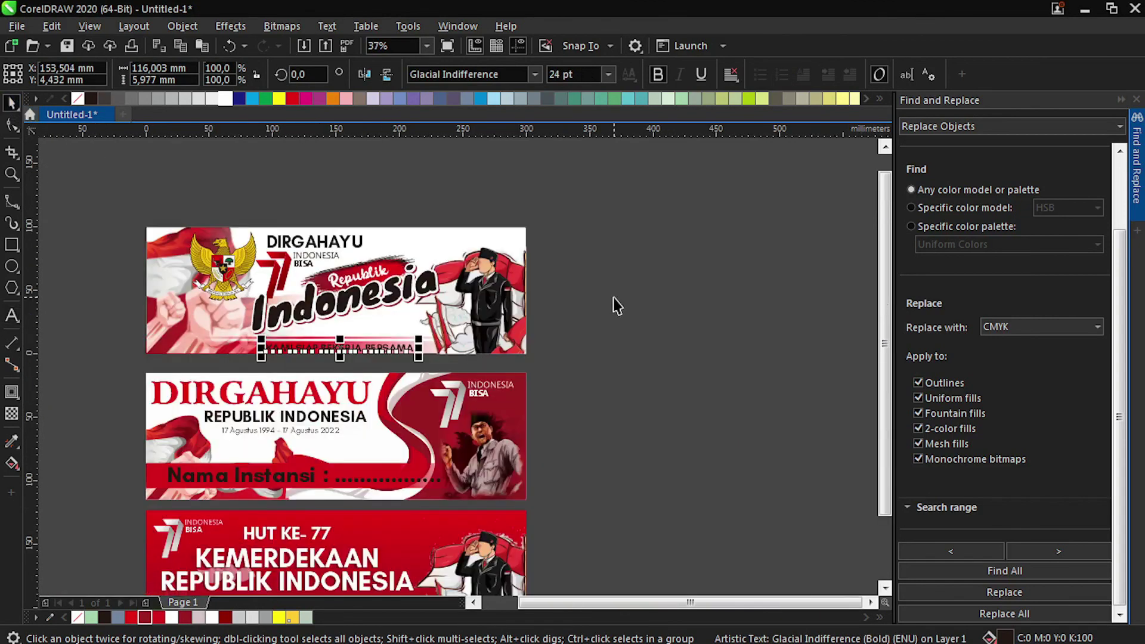
click(598, 313)
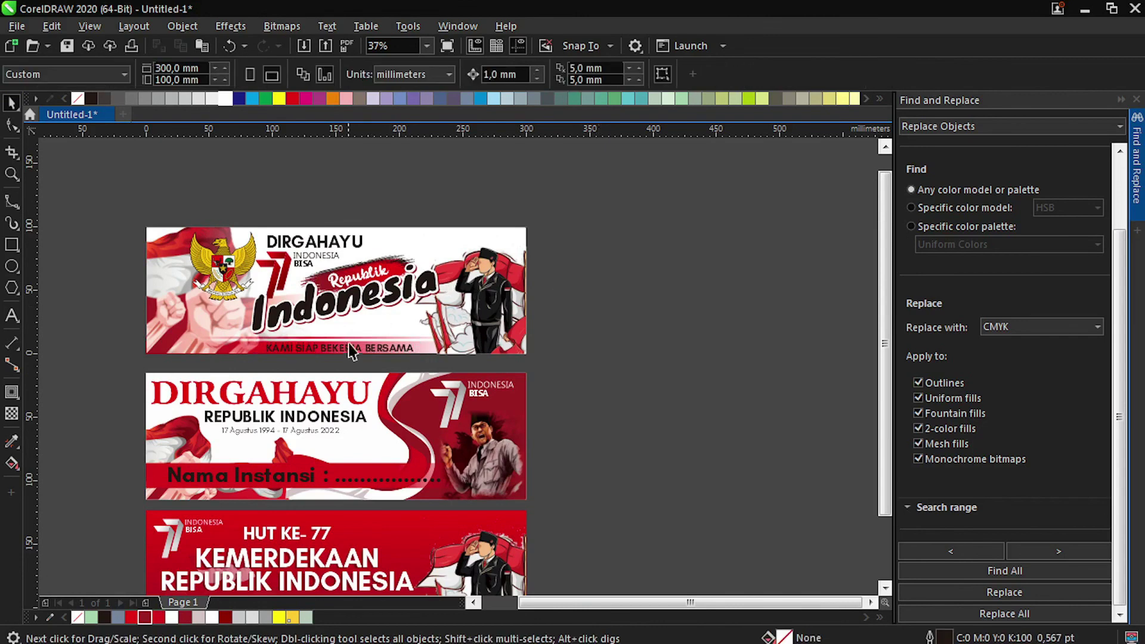
Step: Copy the slogan to the white banner's upper right corner and replace its wording with NKRI HARGA MATI
drag(340, 349, 503, 233)
right_click(503, 233)
key(F8)
scroll(503, 233, up, 1)
key(ctrl+a)
text(MKR)
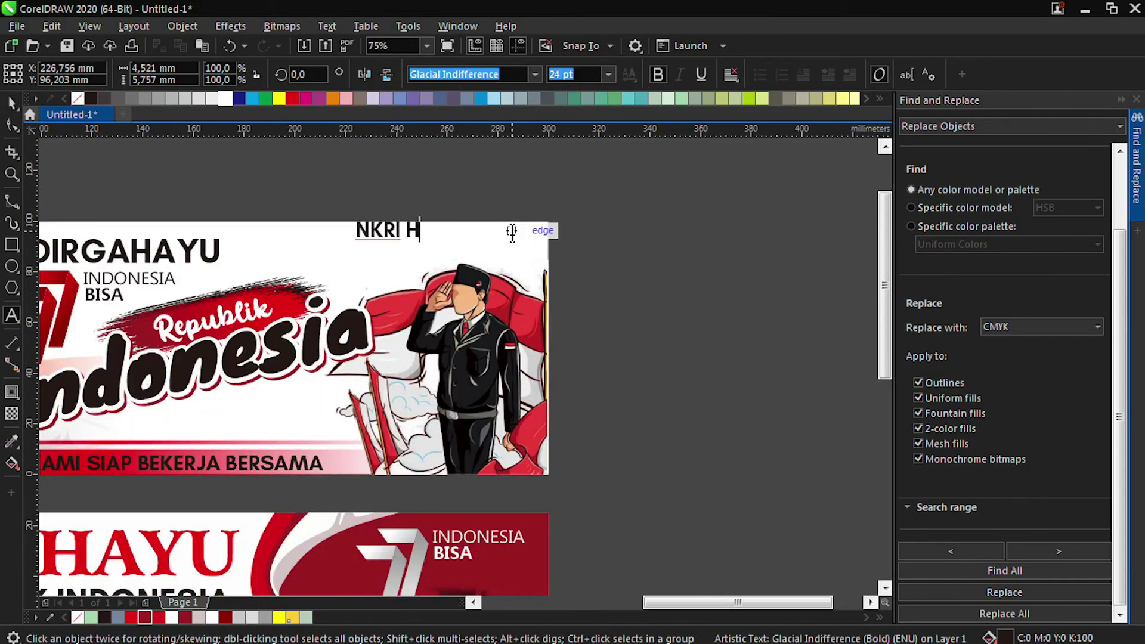
Step: Set the NKRI HARGA MATI text in the Knewave font and fill it dark red (C40 M100 Y100 K11)
click(535, 74)
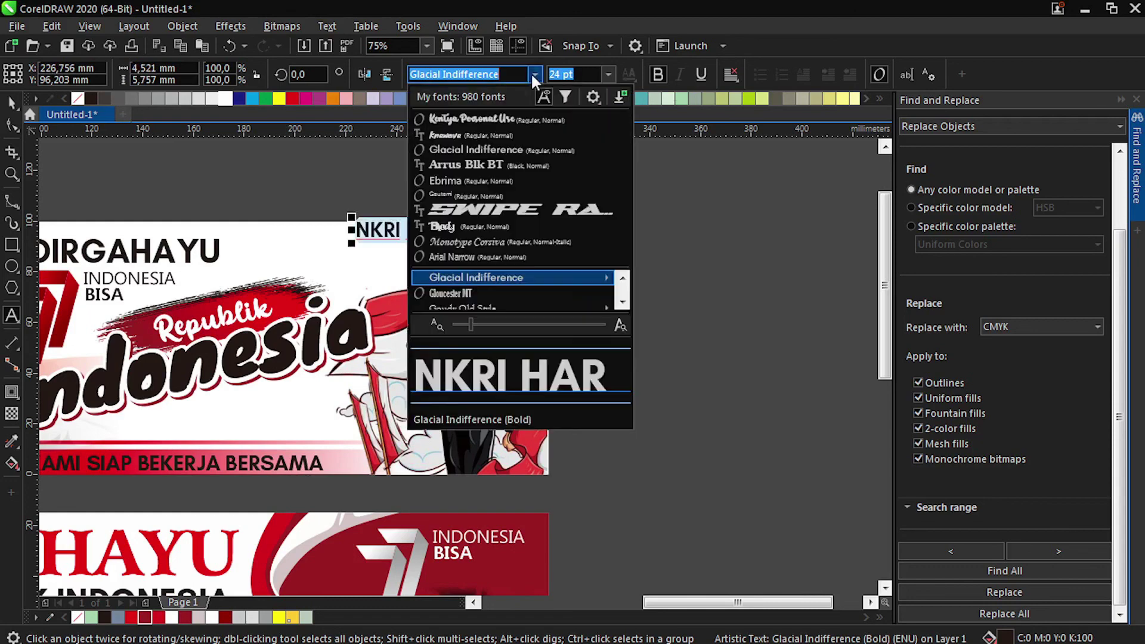
click(460, 135)
key(Down)
key(Down)
key(Down)
key(Down)
key(Down)
key(Down)
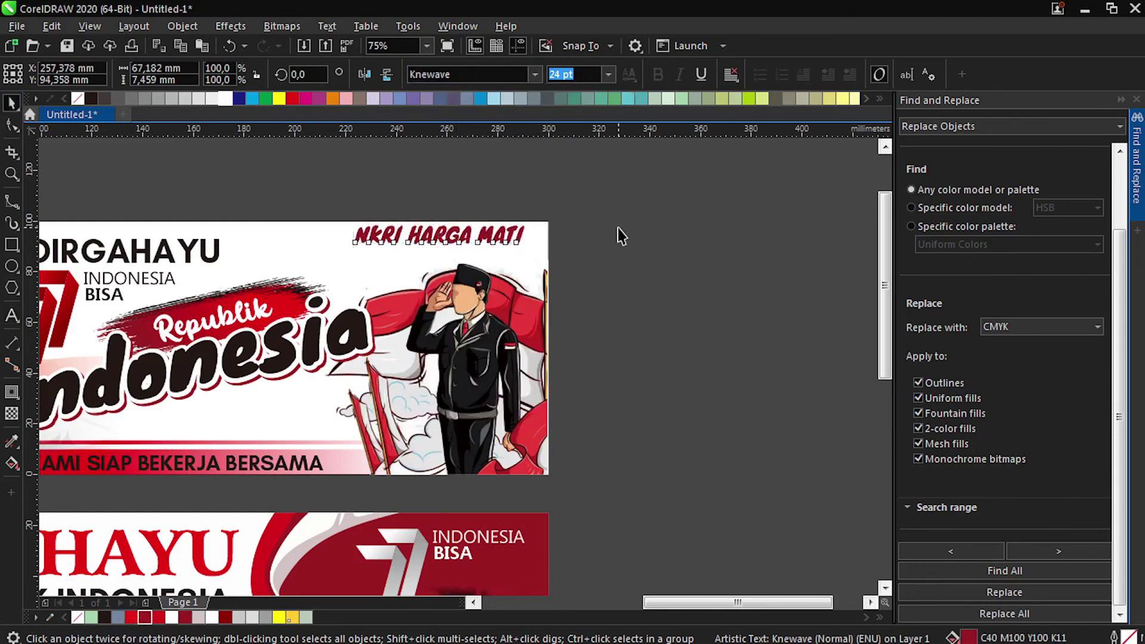
Step: Nudge the NKRI HARGA MATI text slightly right and up above the soldier and show all three banners
key(Right)
key(Right)
key(Up)
key(Right)
click(626, 230)
key(F4)
key(F4)
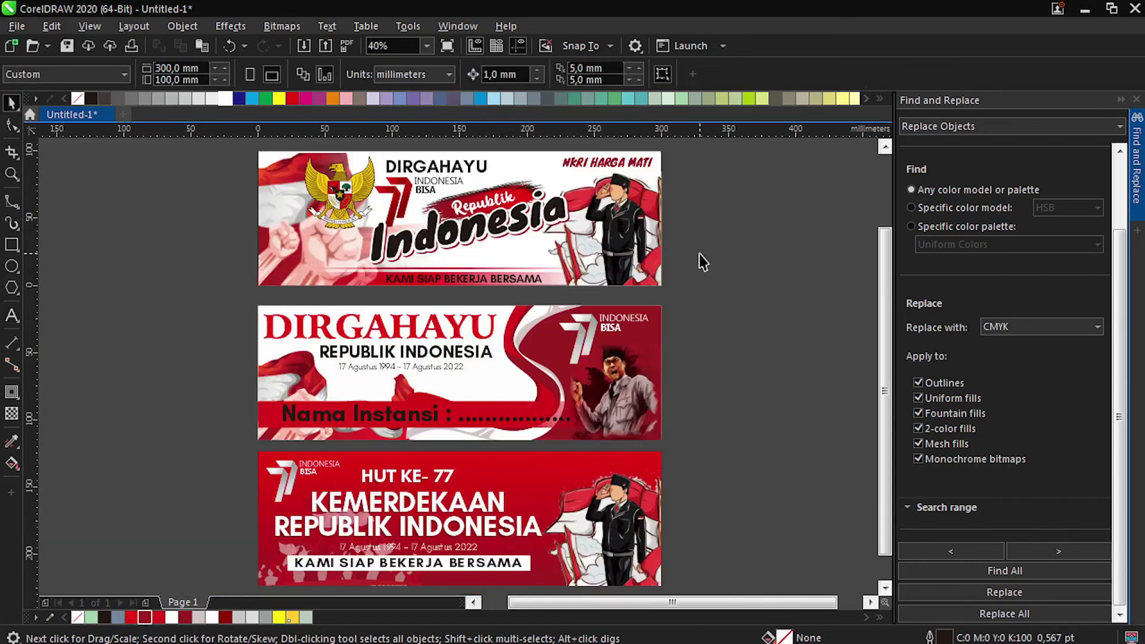